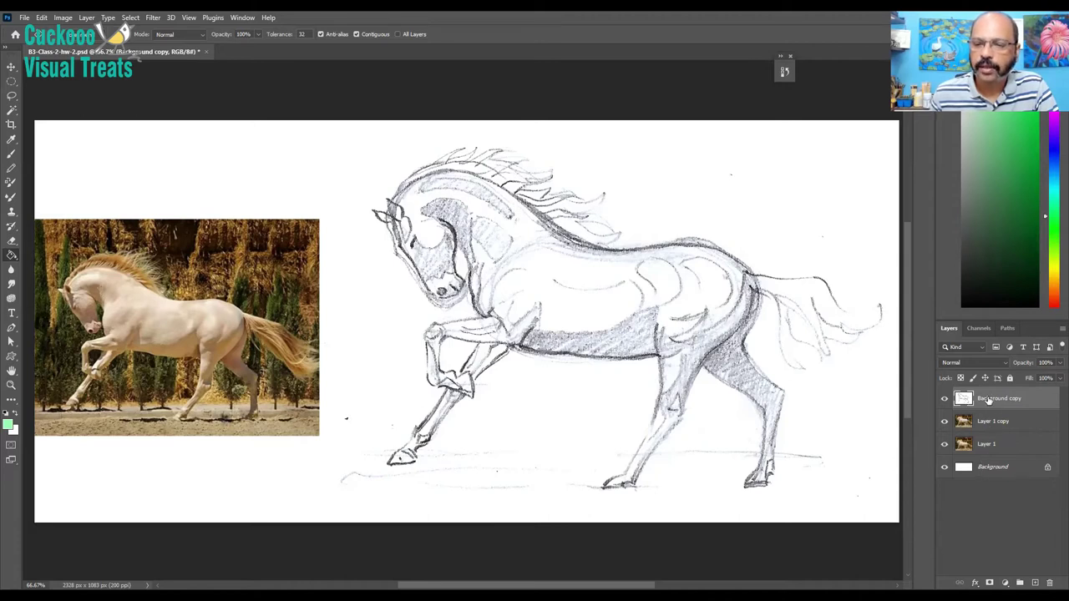
- Hide the Background copy, Layer 1 copy and Layer 1 layers so only the white background is displayed
left_click(945, 400)
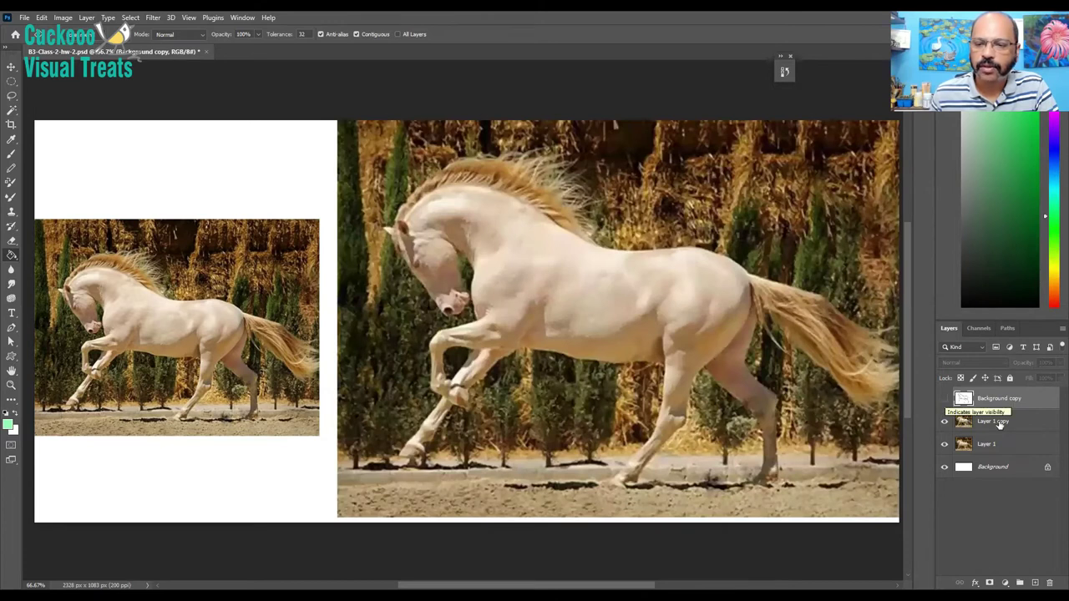
left_click(945, 423)
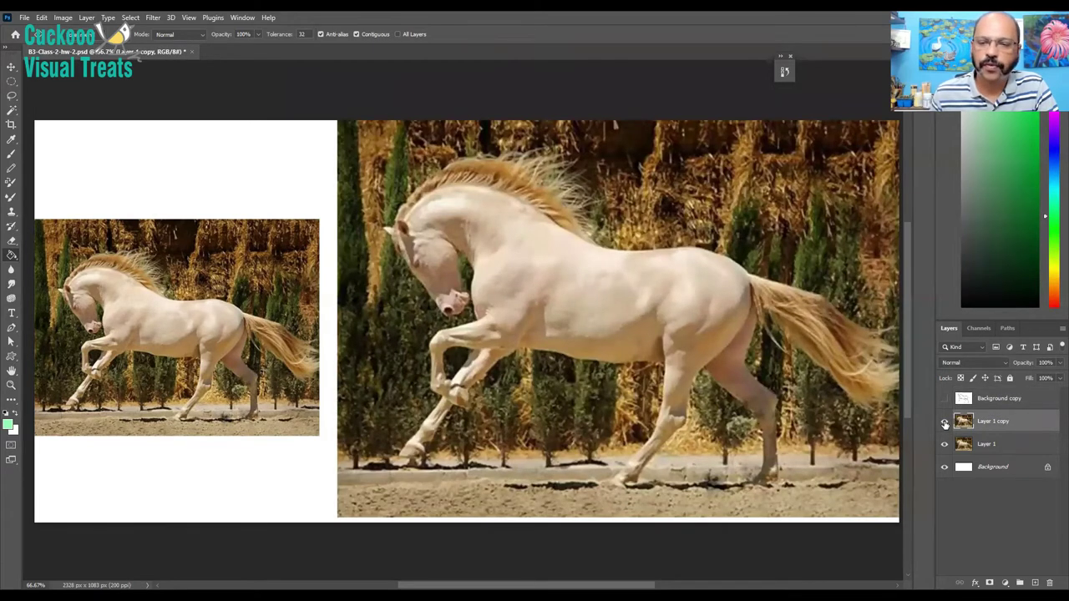
left_click(944, 422)
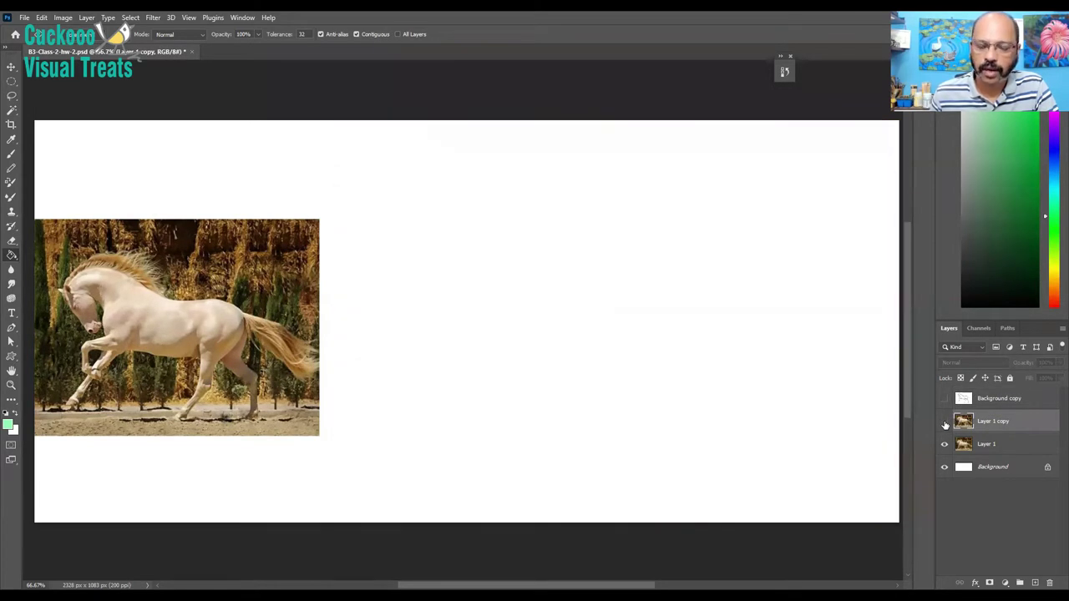
left_click(986, 445)
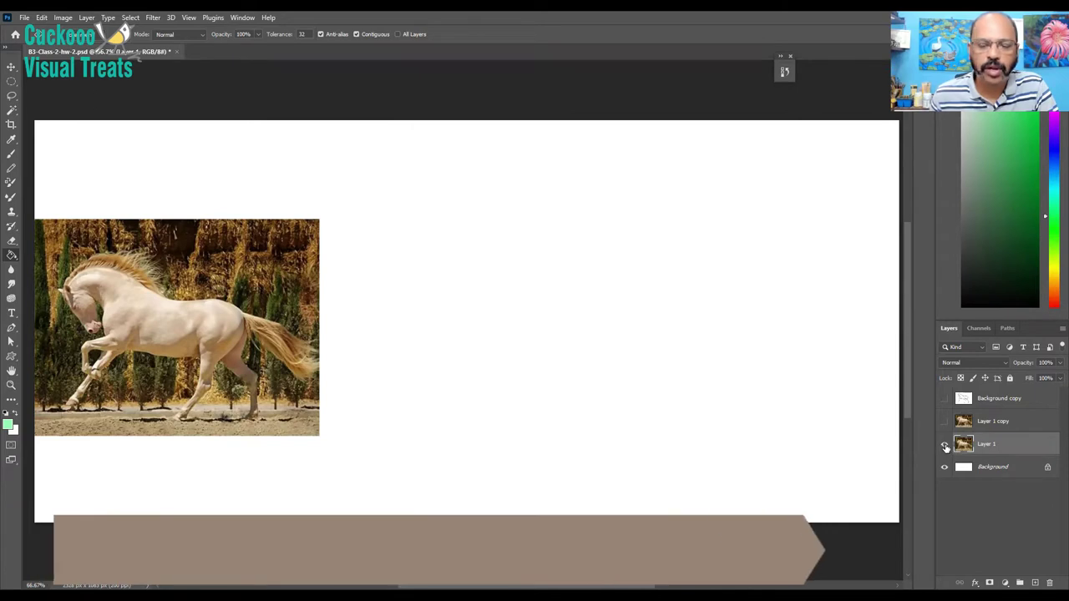
left_click(944, 446)
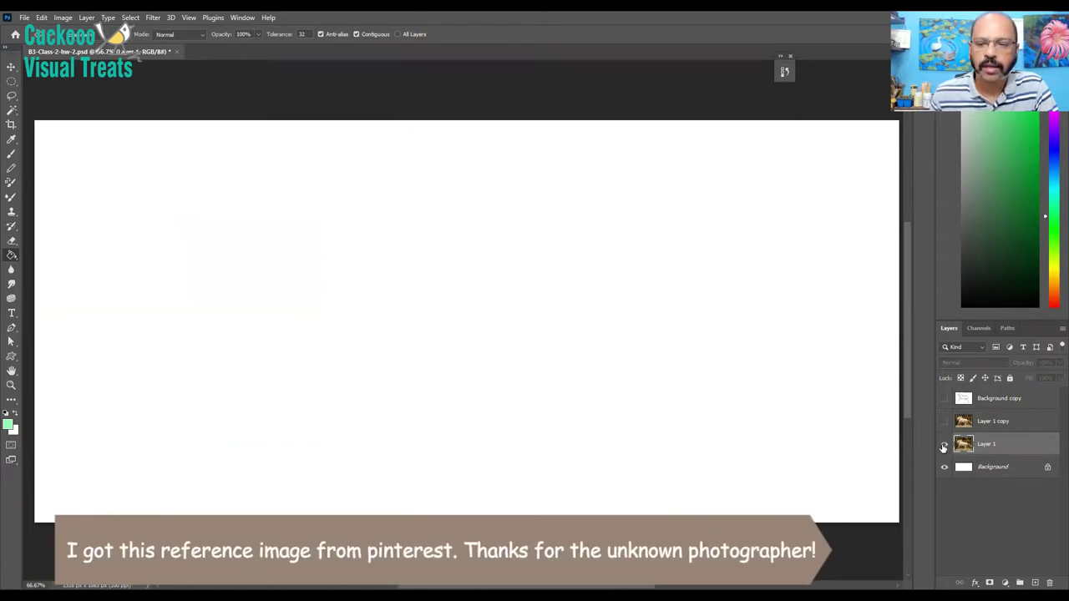
left_click(944, 446)
left_click(944, 446)
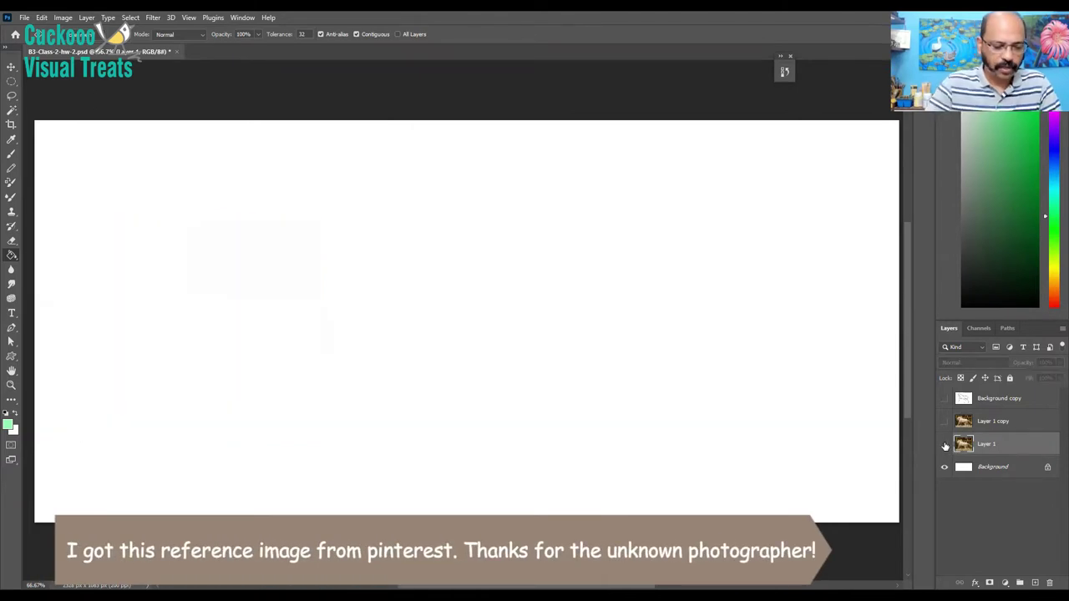
- Check the document's pixel dimensions and resolution in Image Size without changing them
key("ctrl+alt+i")
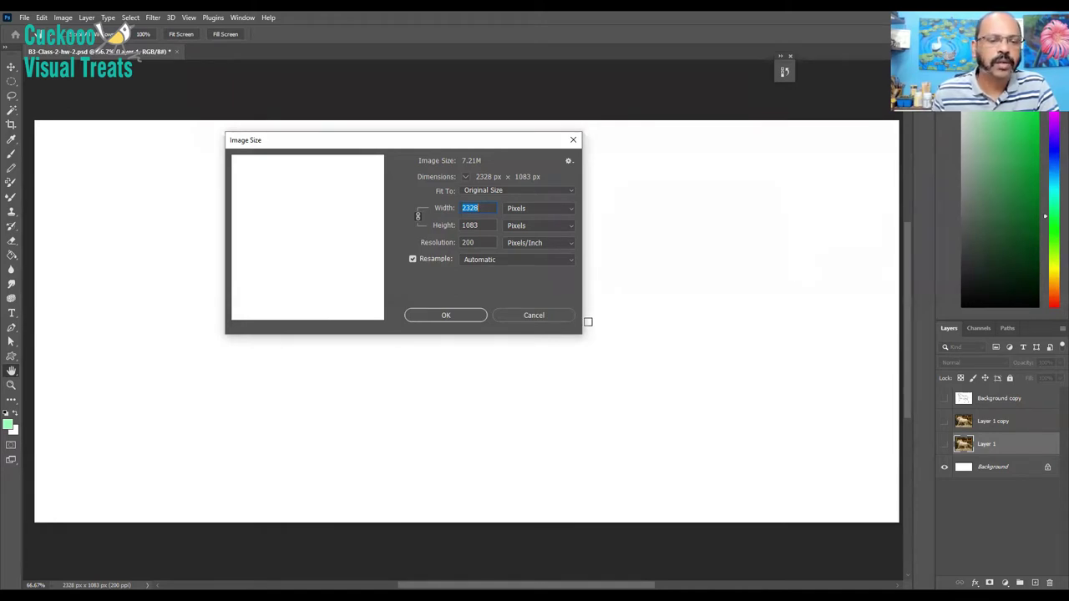
left_click(539, 316)
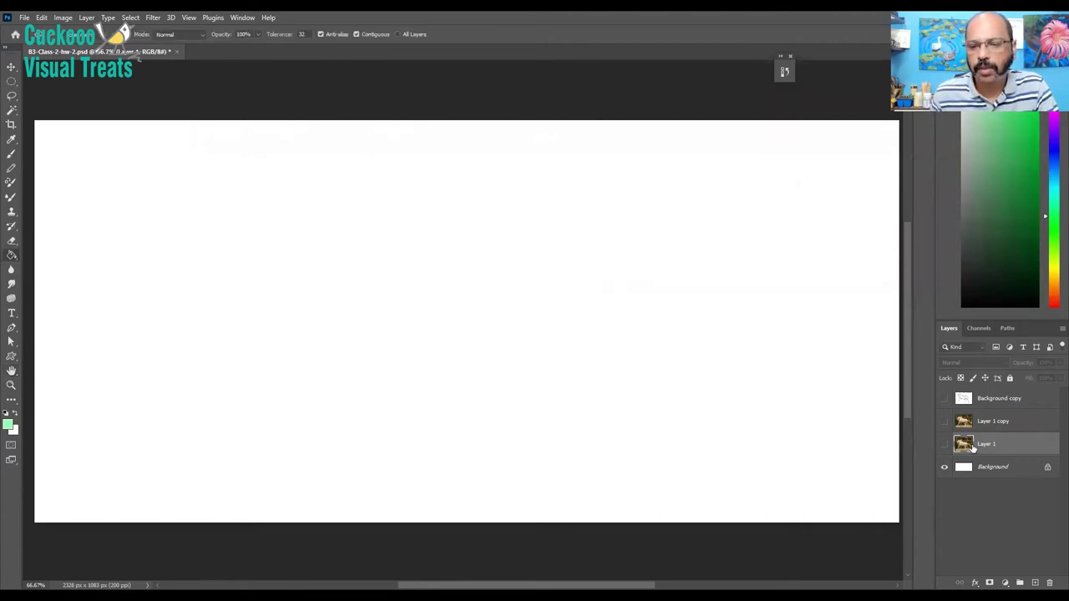
- Show Layer 1, Layer 1 copy and the Background copy sketch layer again
left_click(945, 444)
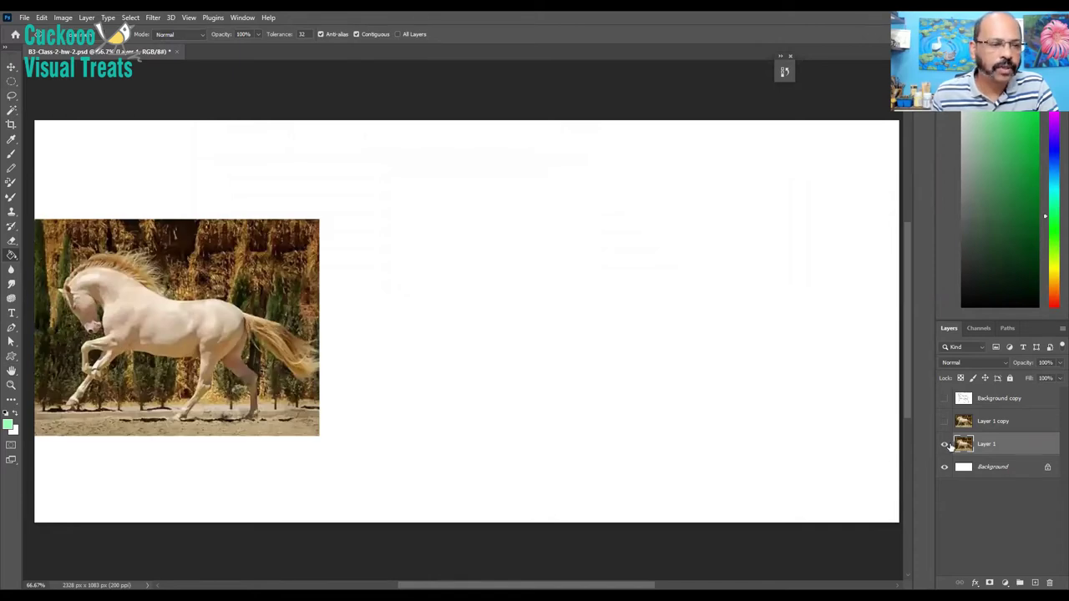
left_click(945, 421)
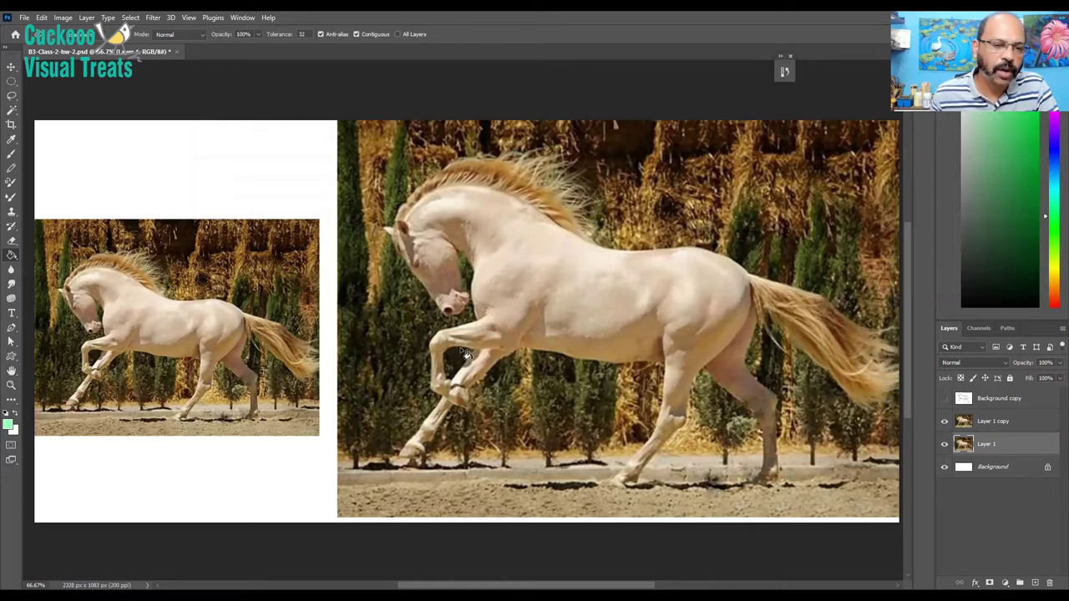
left_click(945, 399)
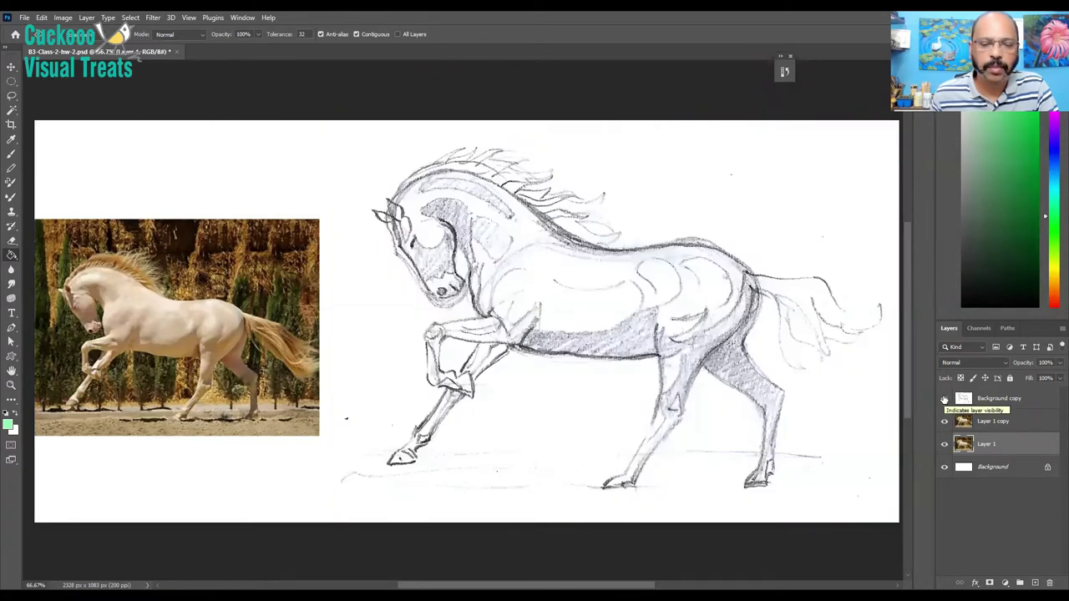
- Reduce the Background copy sketch layer's opacity to 58% to compare it with the photo, and restore full opacity
left_click(991, 400)
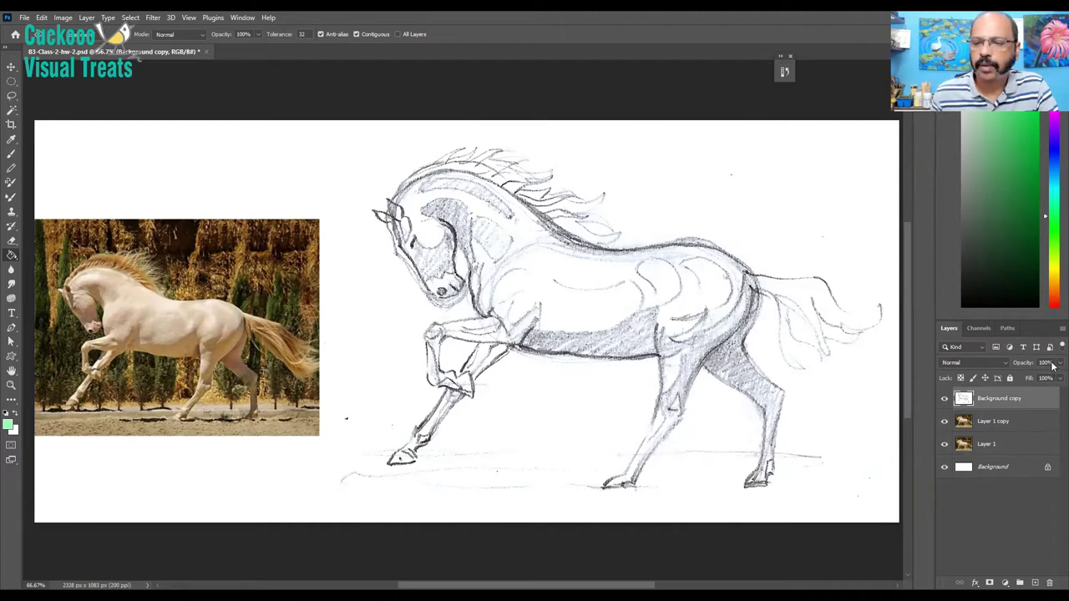
mouse_move(1059, 362)
left_mouse_down()
mouse_move(1054, 379)
mouse_move(1024, 379)
left_mouse_up()
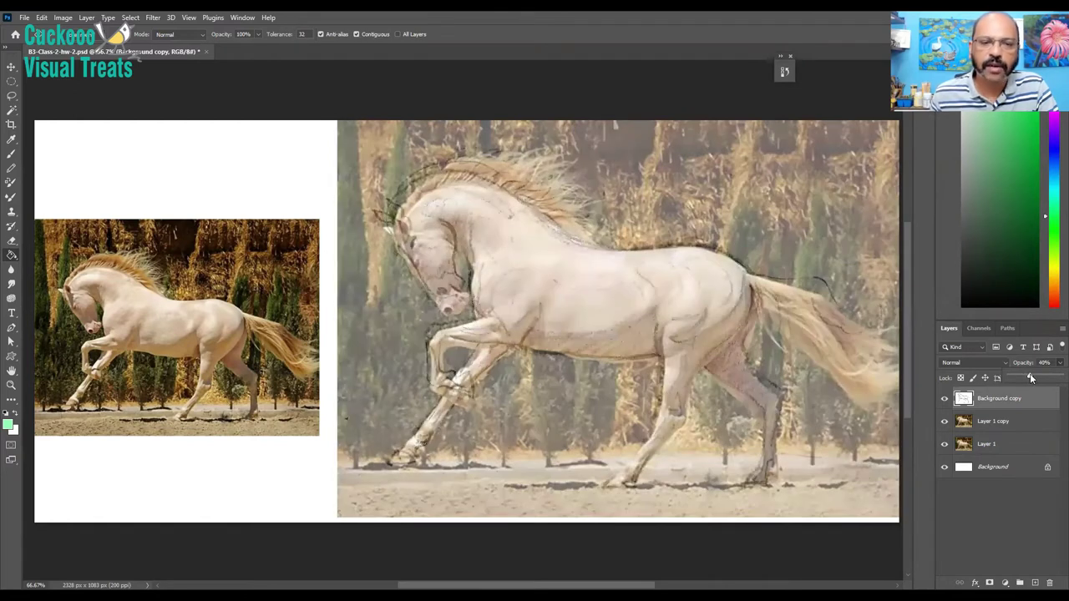
left_click_drag(1030, 378, 1039, 377)
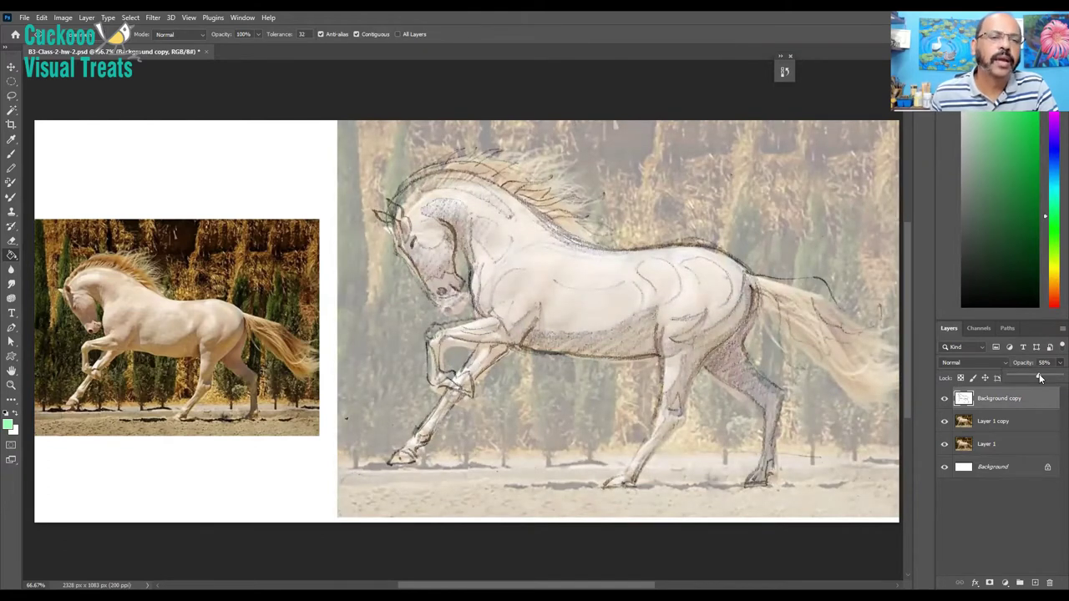
left_click_drag(1040, 379, 1039, 378)
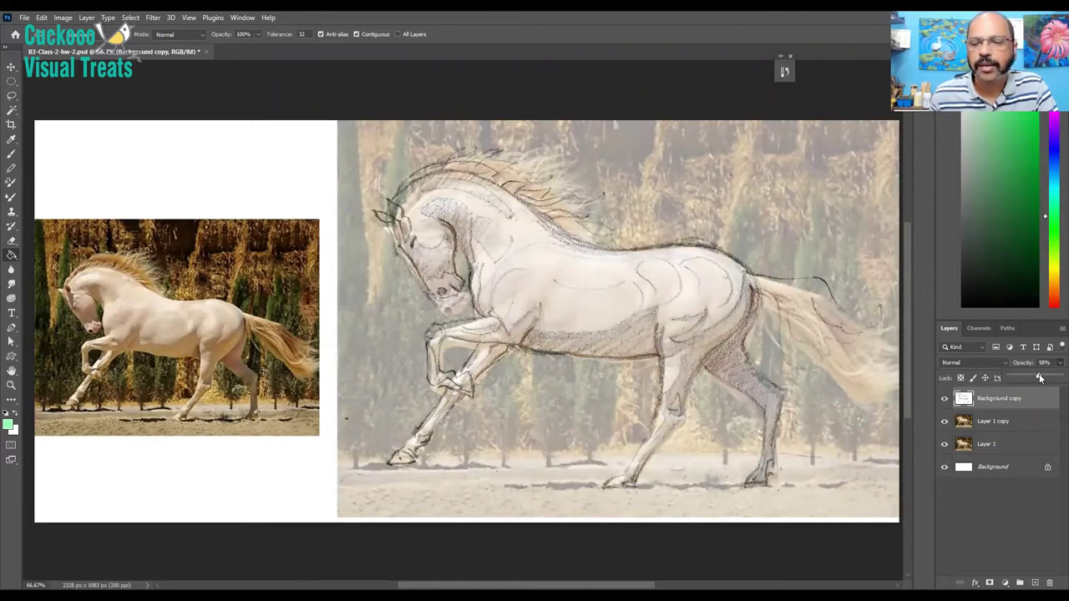
left_click_drag(1040, 378, 1054, 378)
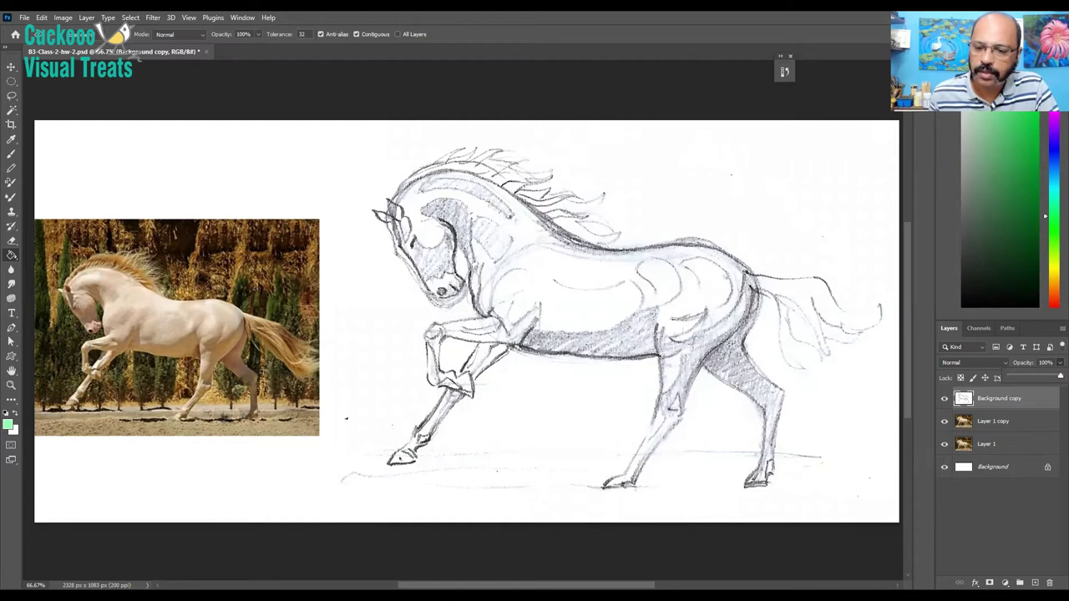
- Add a new layer above the sketch and start a Pen path from the horse's ear along the crest of the neck
left_click(1034, 581)
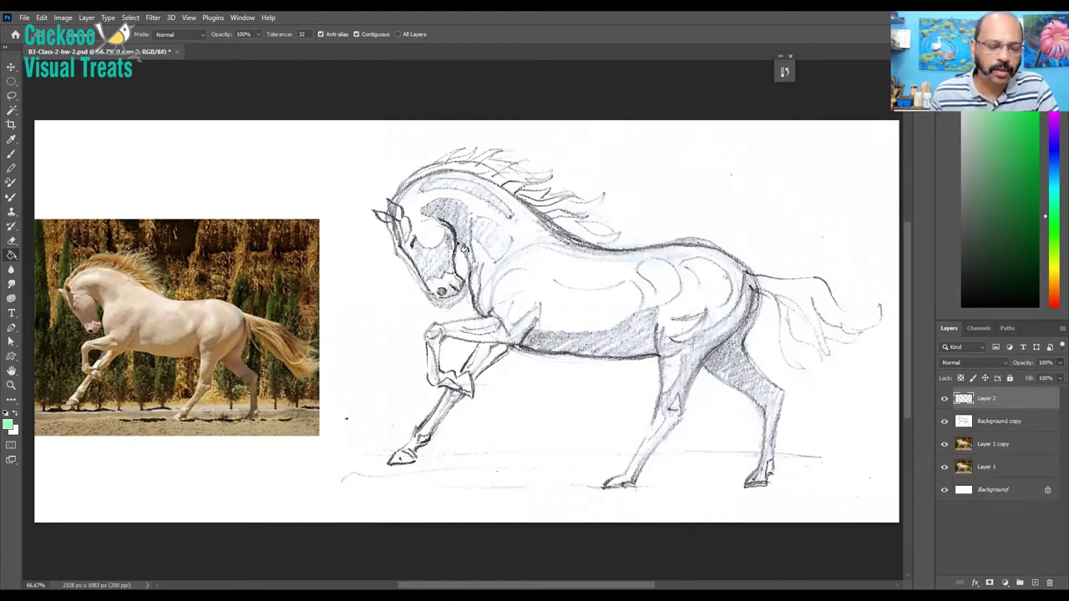
key("p")
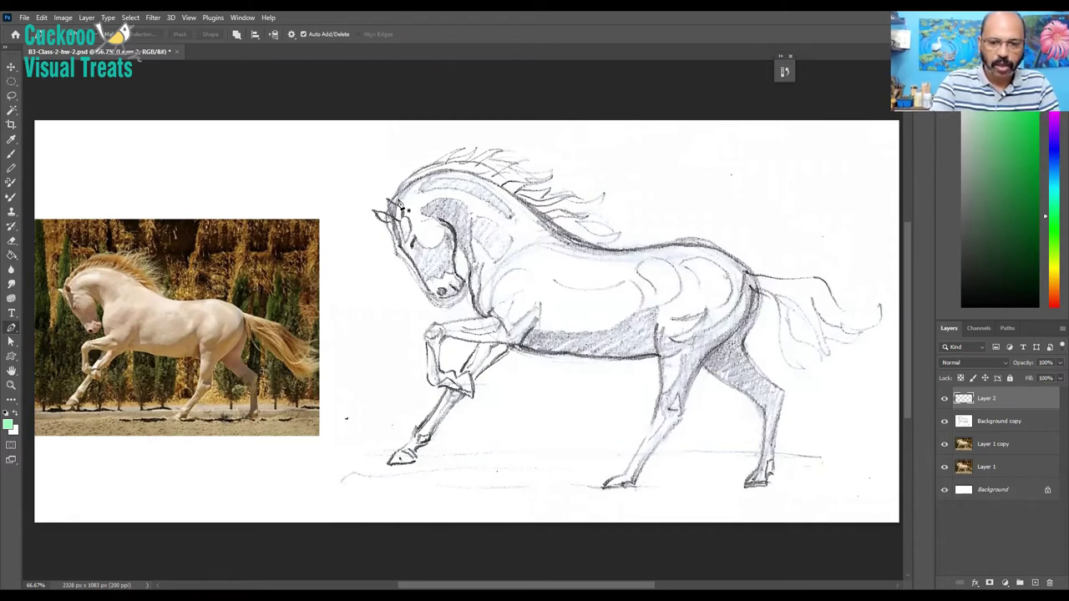
key("ctrl+plus")
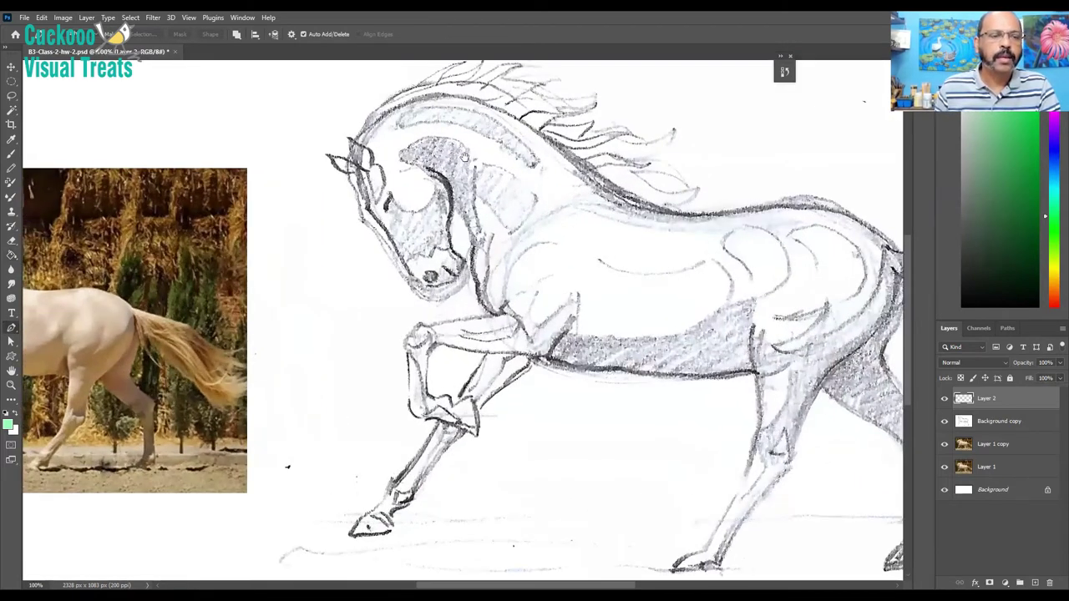
scroll(484, 318, "up", 3)
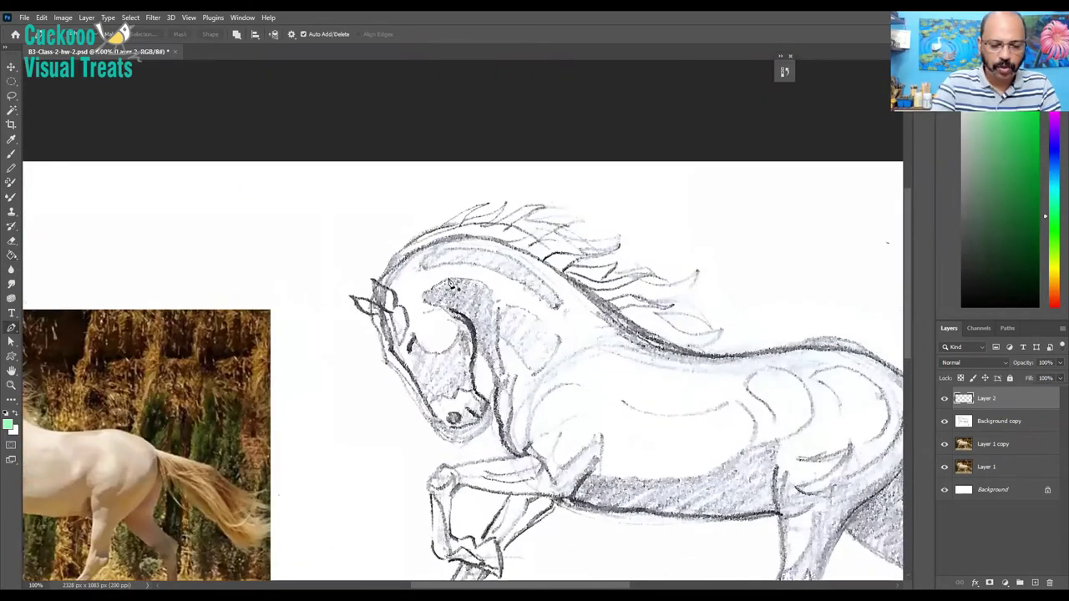
scroll(449, 282, "up", 1)
scroll(448, 282, "down", 2)
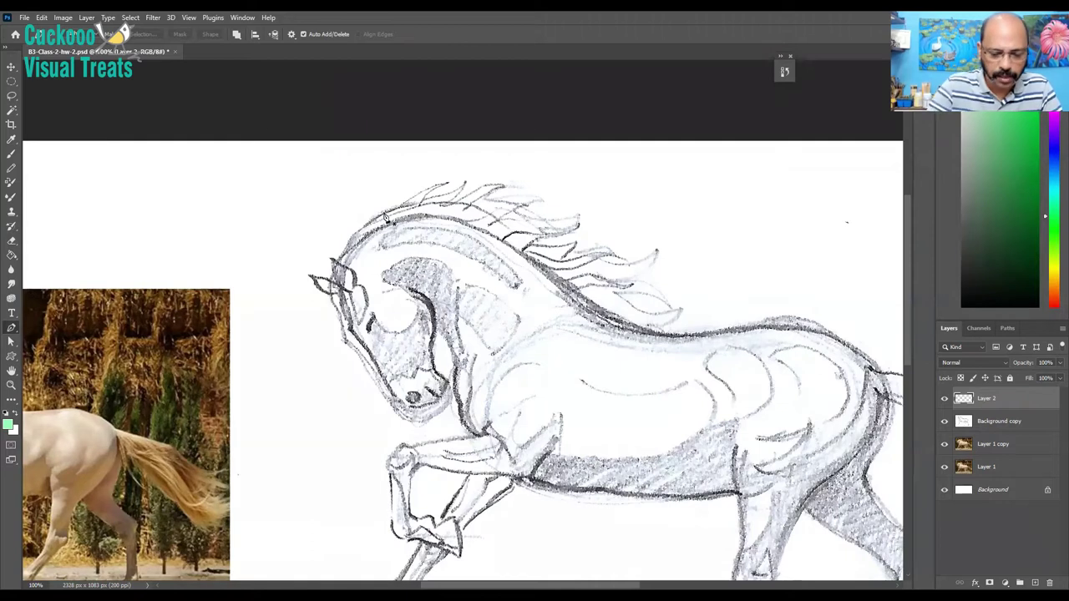
key("ctrl+plus")
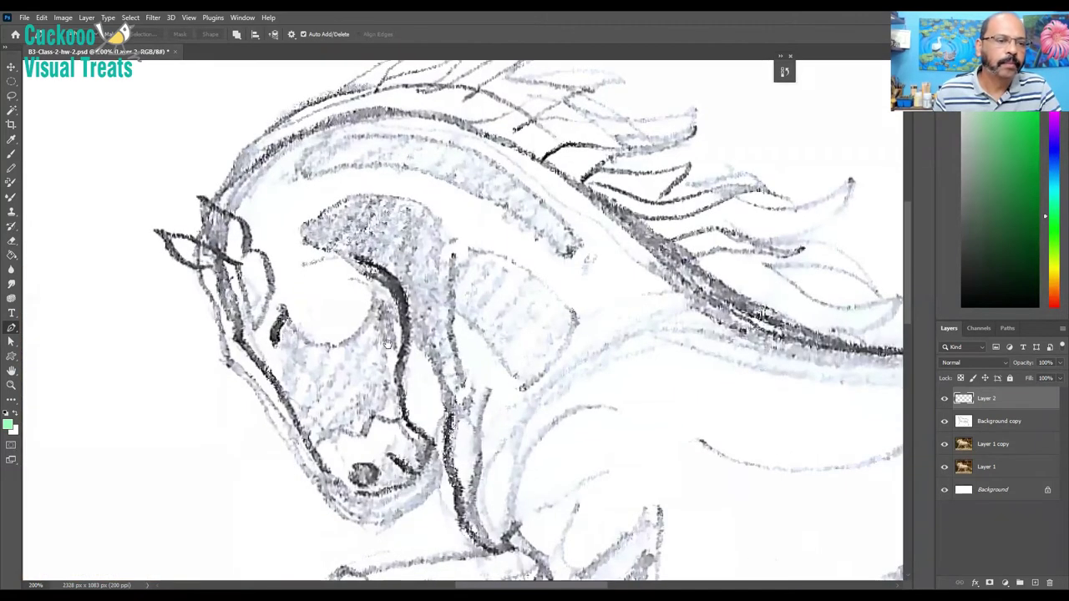
scroll(351, 339, "up", 4)
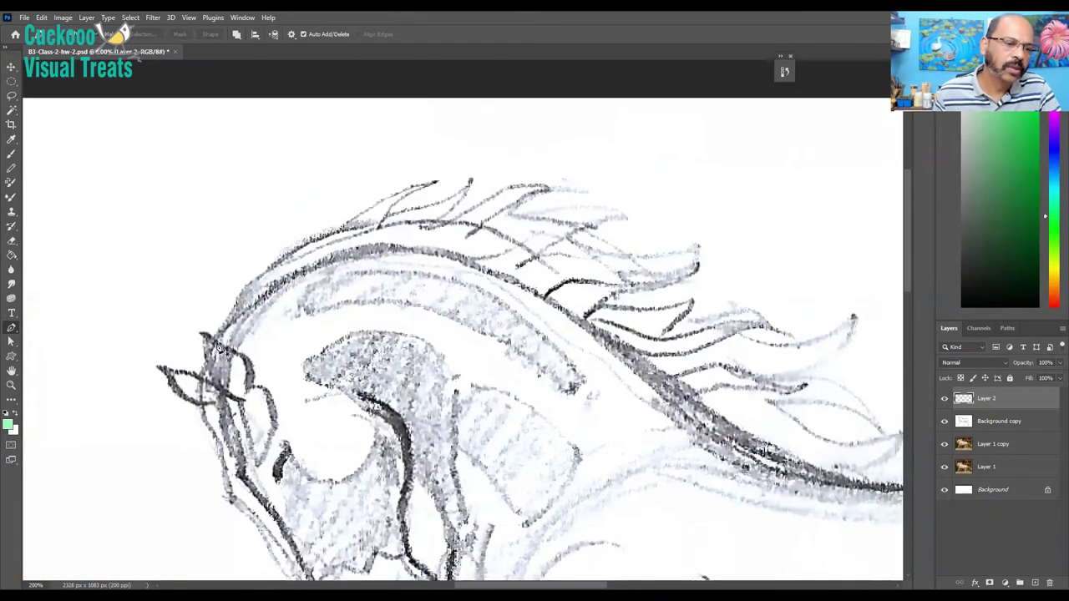
left_click(216, 343)
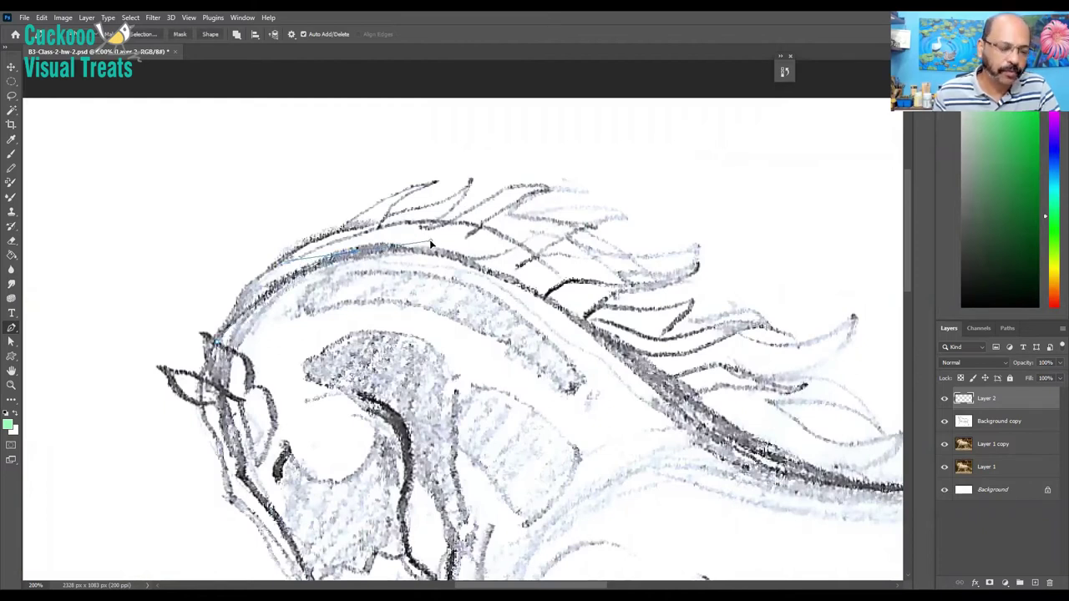
left_click(582, 317)
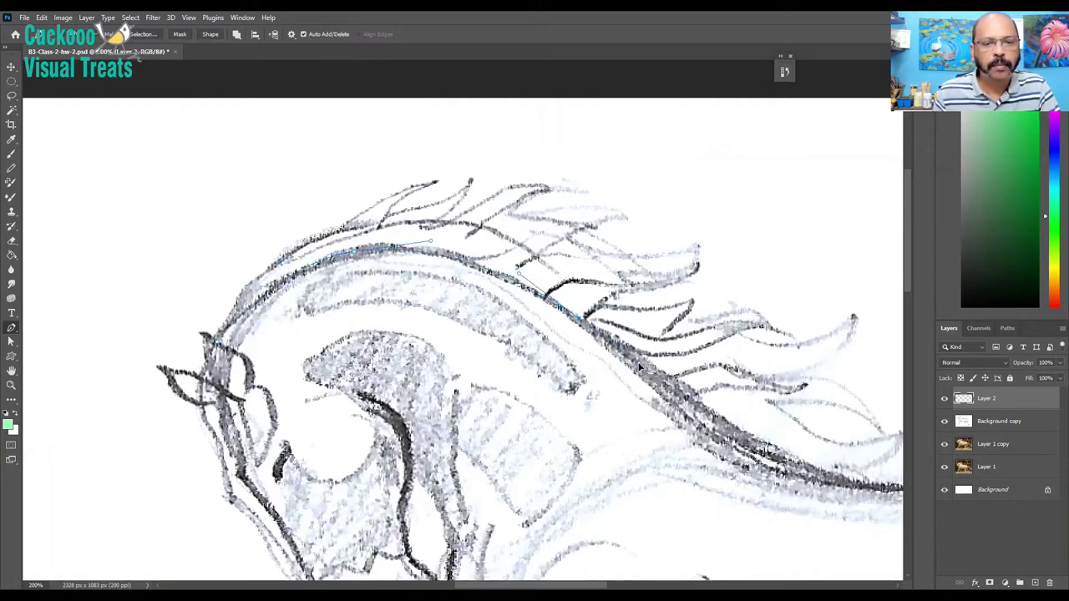
- Extend the Pen path from the mane's base along the horse's back and over the rump to the tail base
left_click_drag(801, 459, 558, 322)
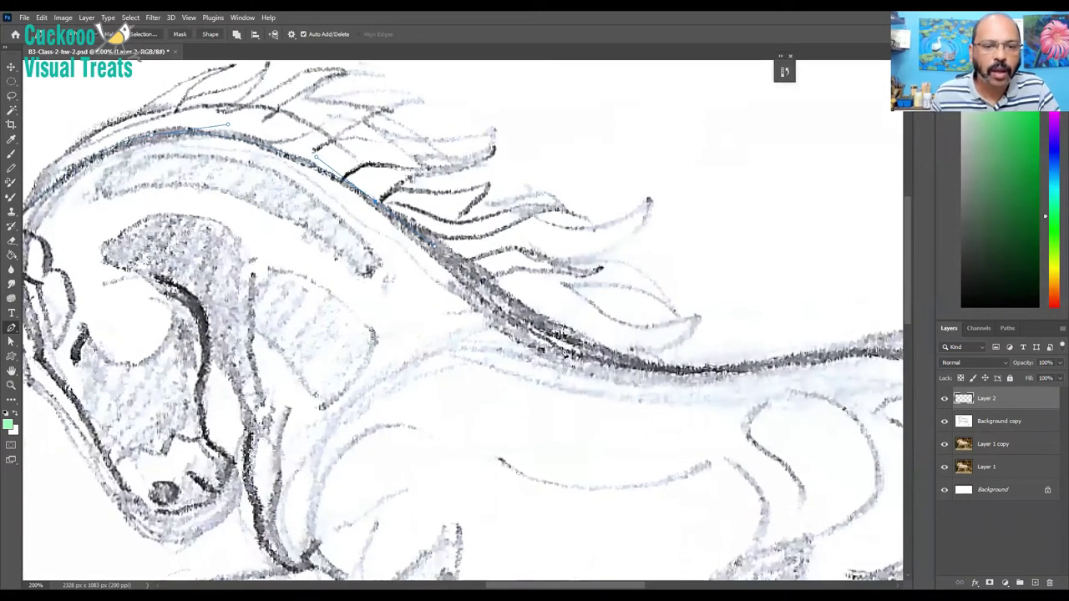
key("ctrl+minus")
scroll(510, 334, "down", 2)
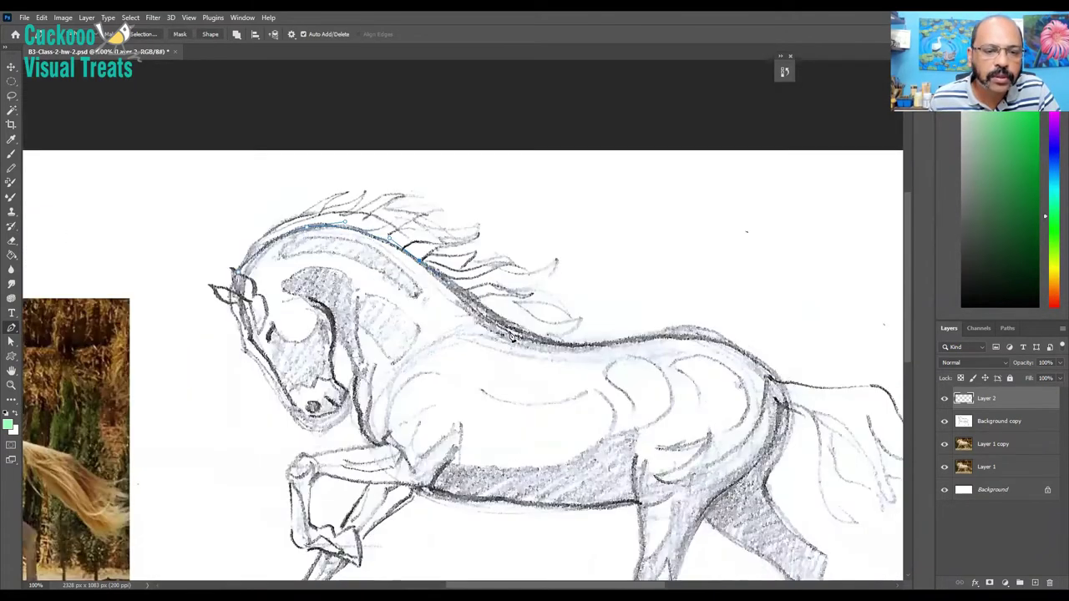
left_click_drag(575, 358, 575, 359)
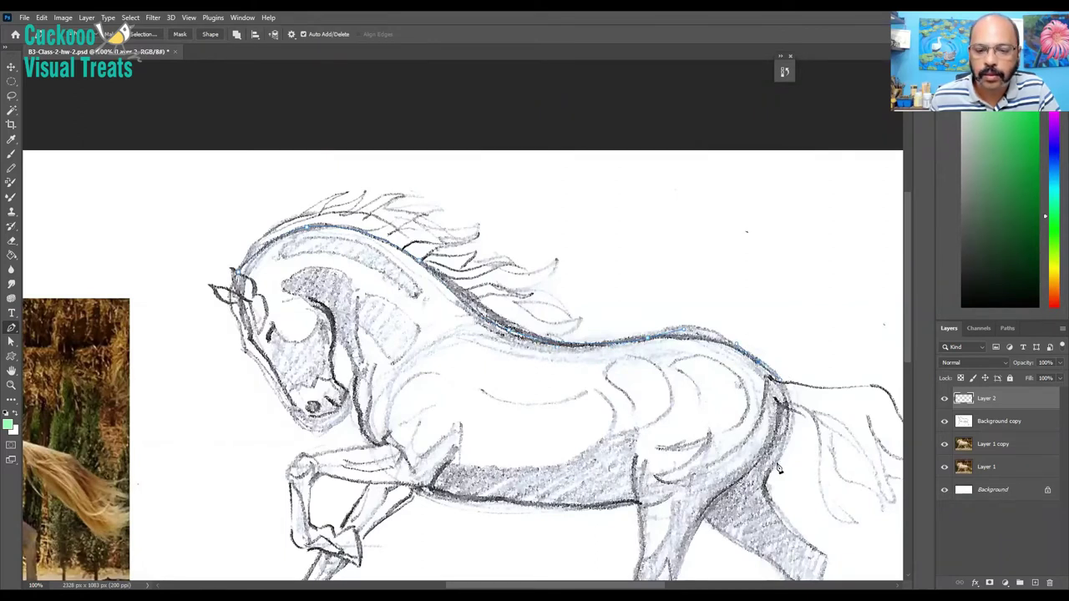
- Continue the Pen path from the tail base down the back of the rear hind leg past the hock to the fetlock
left_click_drag(779, 464, 750, 515)
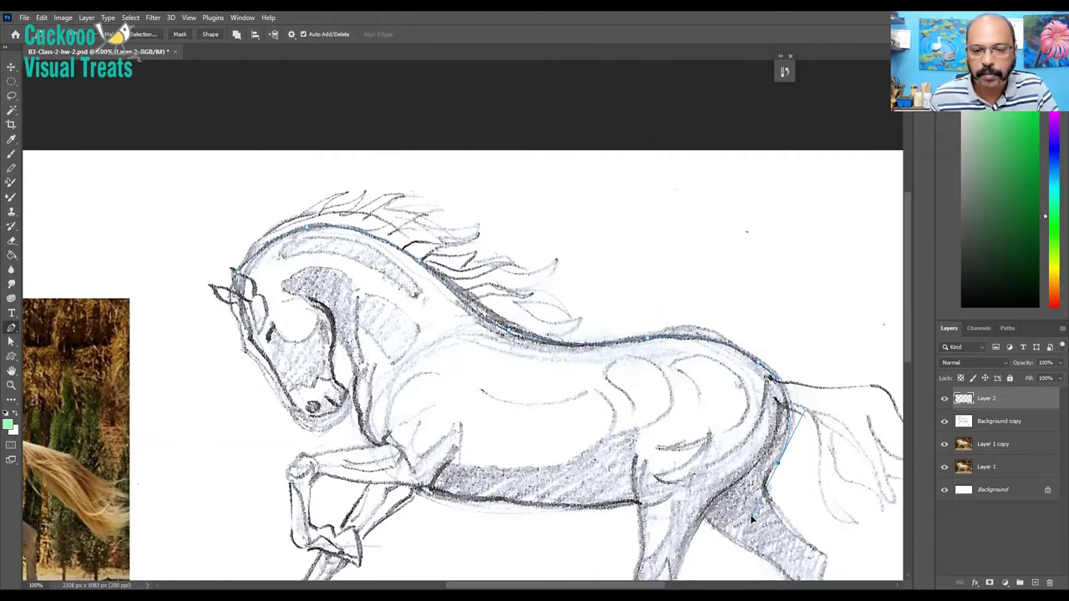
left_click_drag(750, 515, 750, 522)
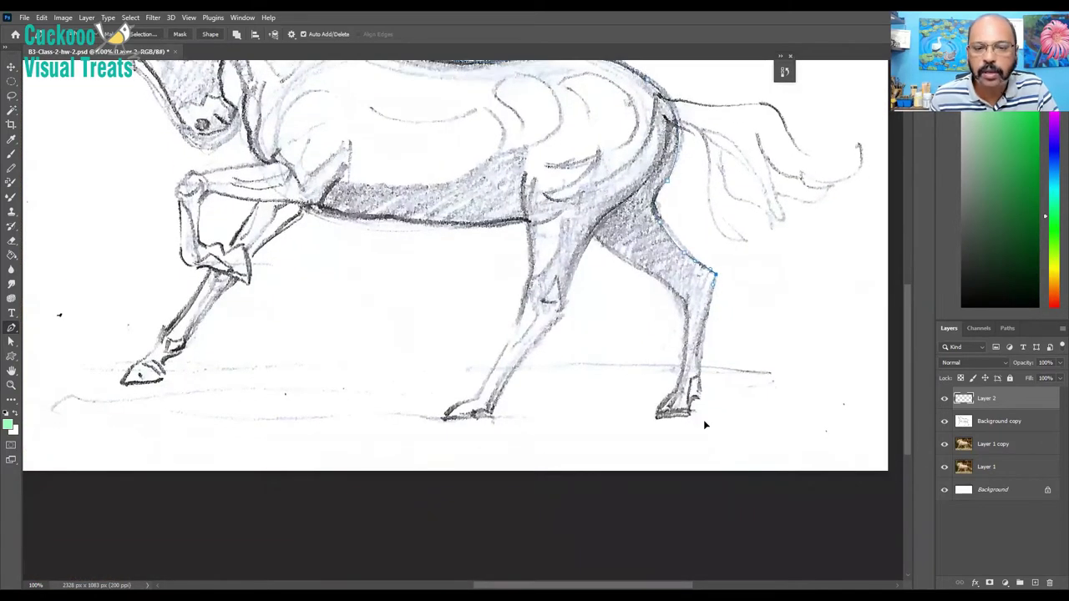
left_click(704, 423)
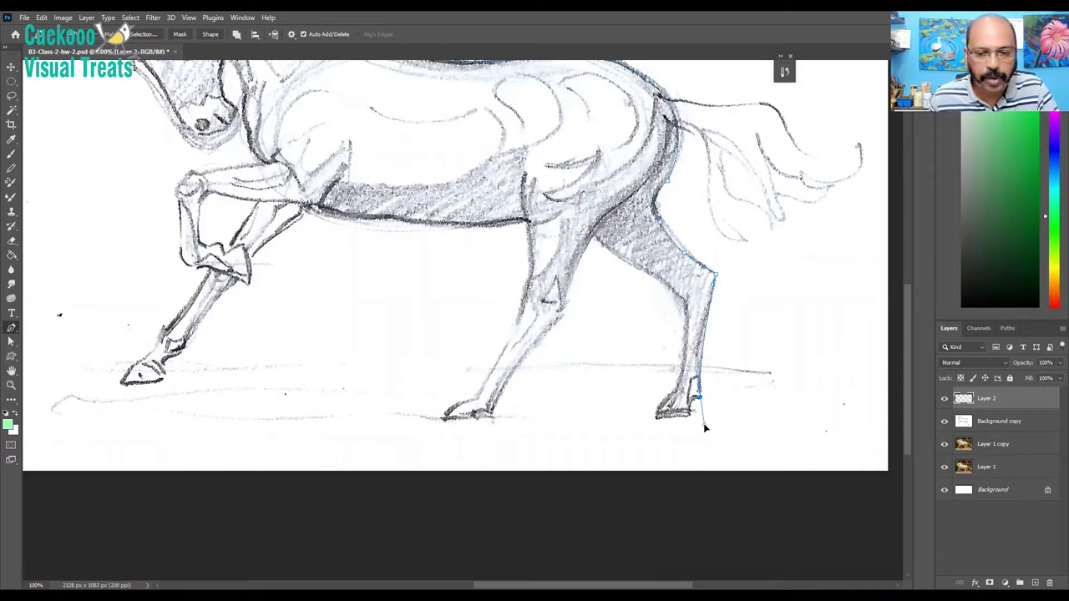
left_click_drag(704, 424, 700, 406)
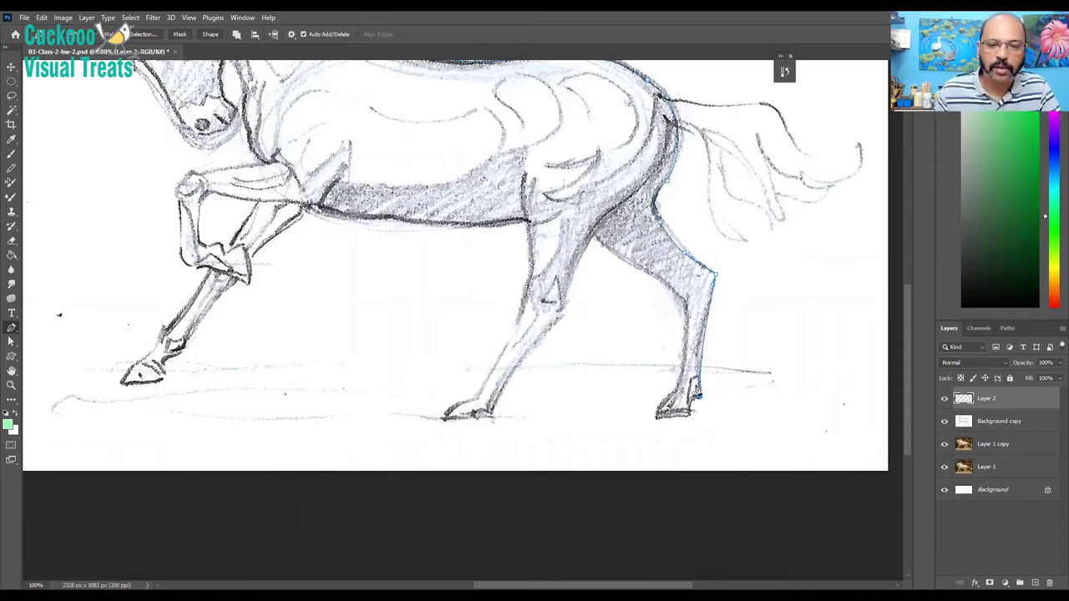
- Continue the Pen path around the rear hind leg's hoof, along its sole to the toe and up to the front of the pastern
key("ctrl+plus")
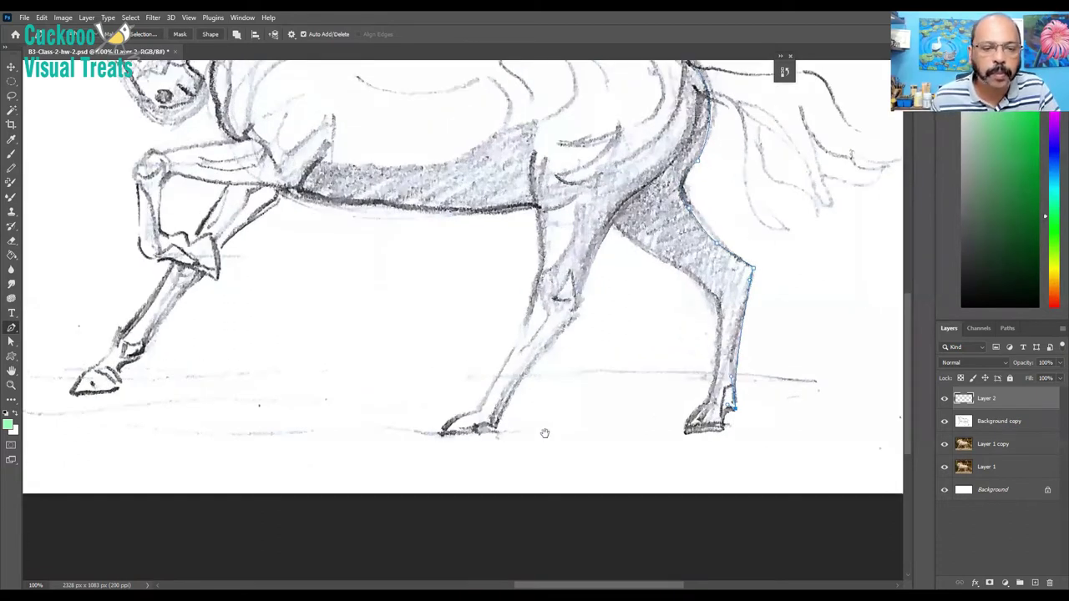
key("ctrl+plus")
key("ctrl+plus")
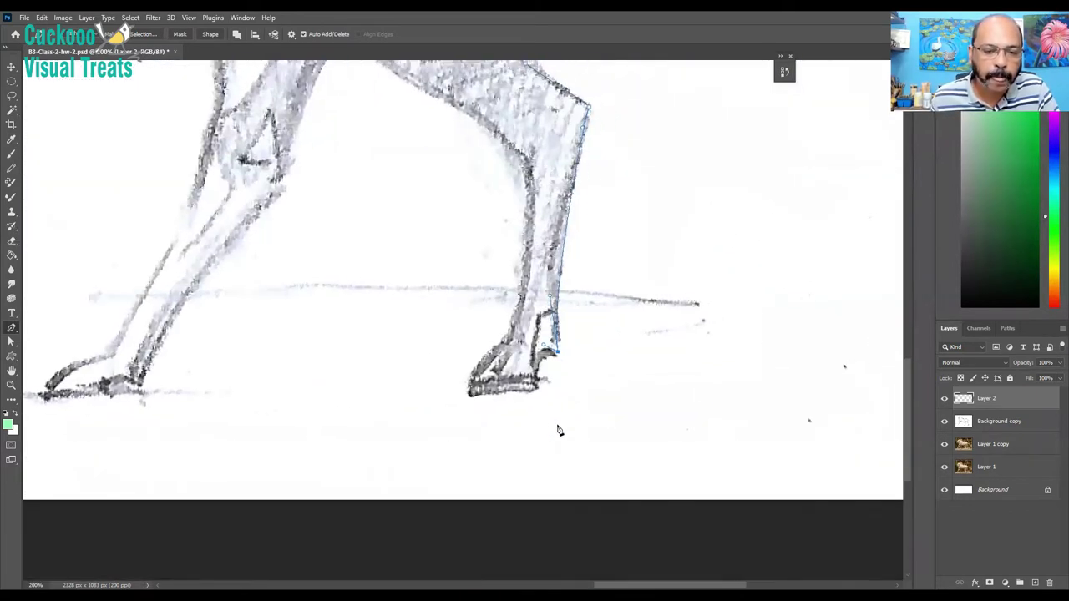
scroll(559, 431, "up", 3)
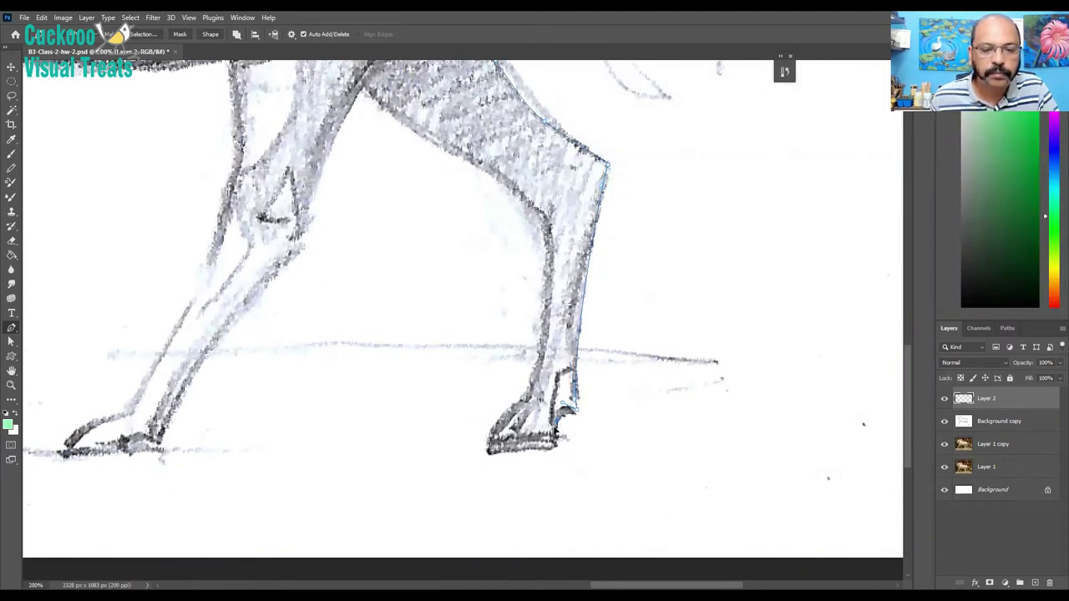
left_click(555, 430)
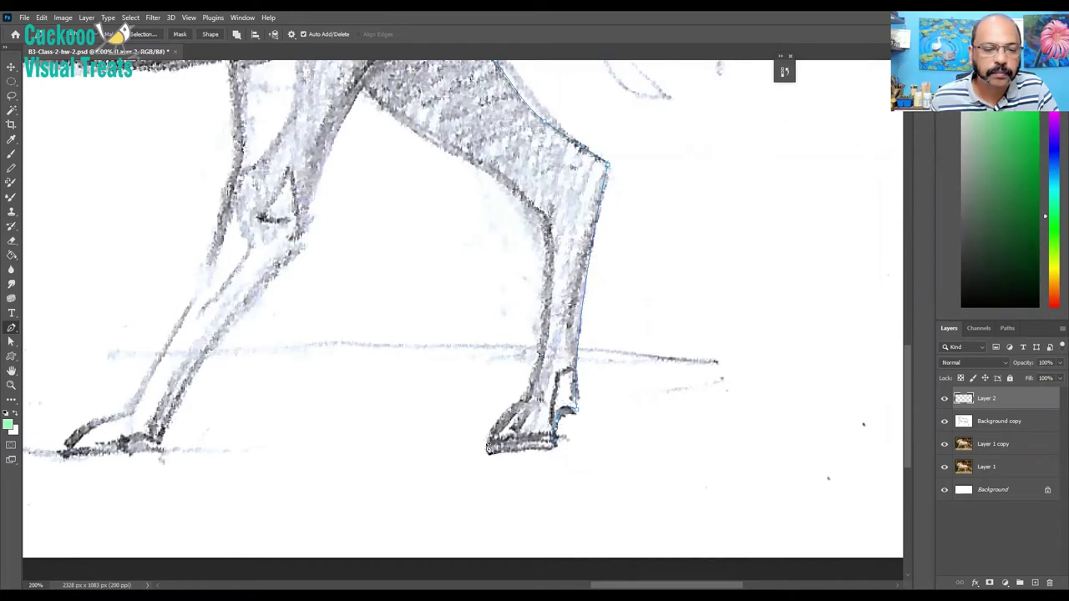
left_click(483, 445)
left_click_drag(525, 401, 532, 396)
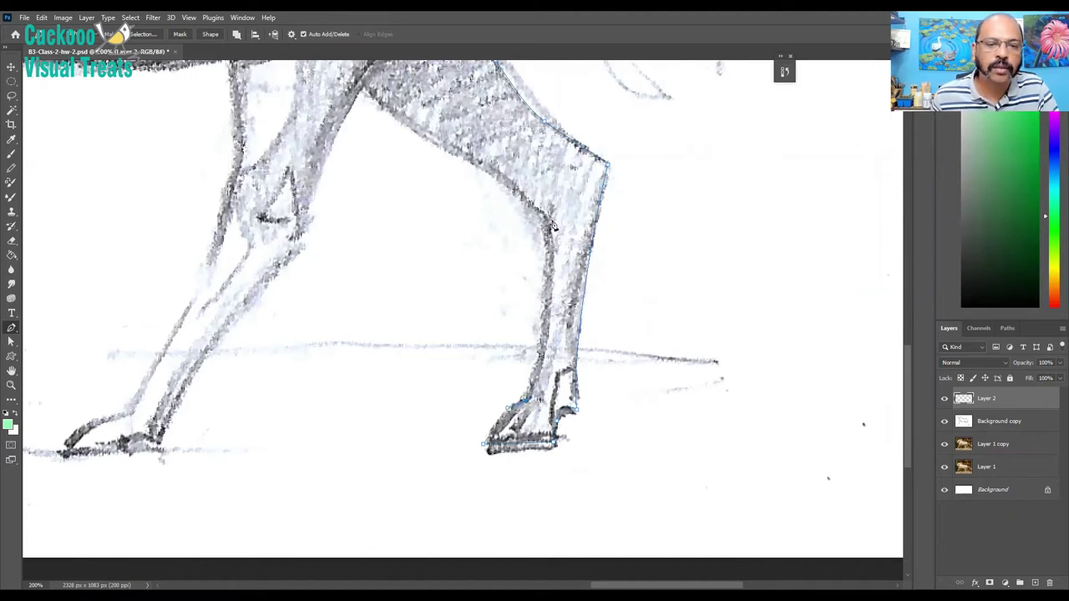
- Extend the Pen path up the front of the rear hind leg, past the hock, to where the two hind legs meet
left_click_drag(549, 221, 542, 173)
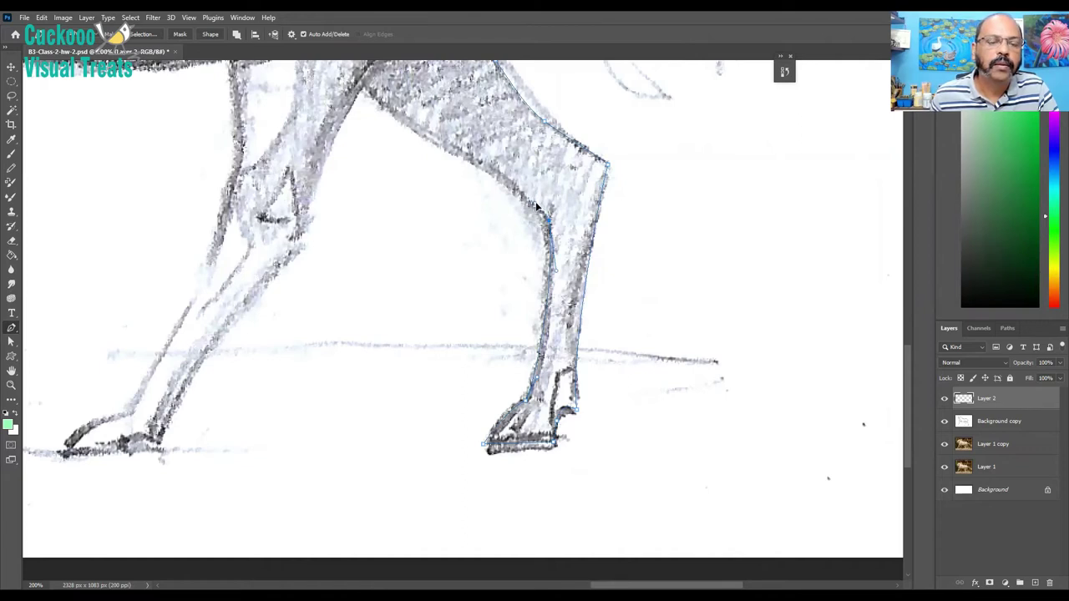
left_click(470, 163)
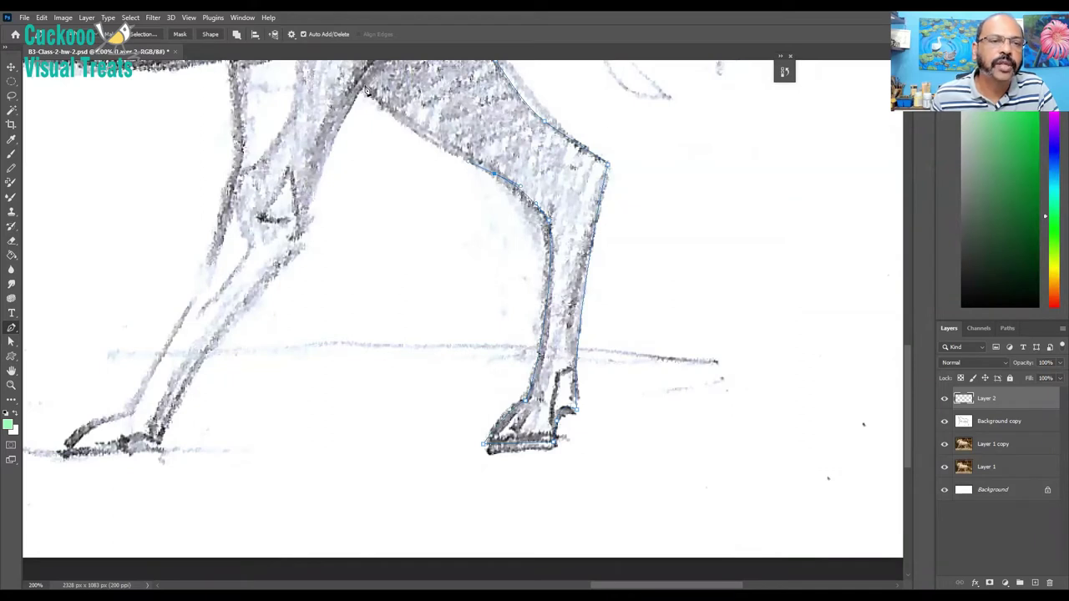
scroll(522, 232, "up", 1)
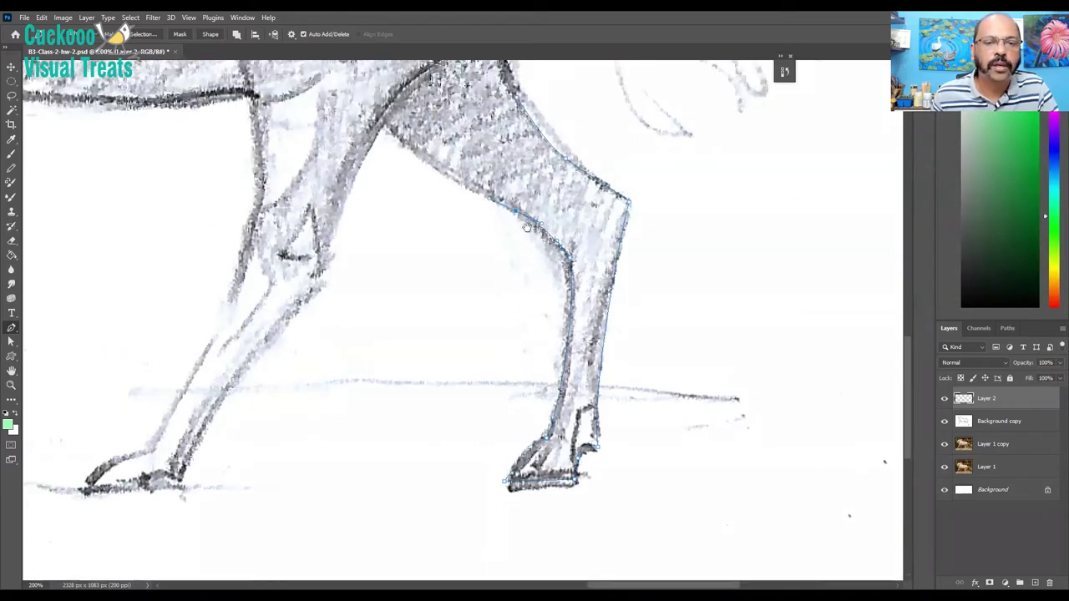
scroll(527, 227, "left", 10)
scroll(527, 227, "up", 3)
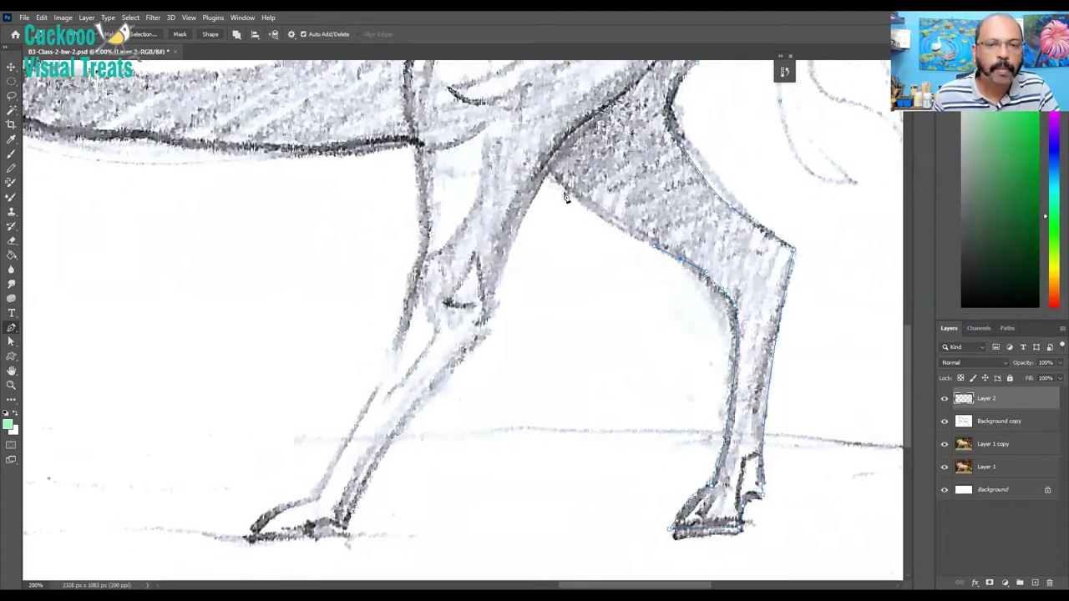
scroll(566, 197, "down", 1)
scroll(565, 197, "left", 1)
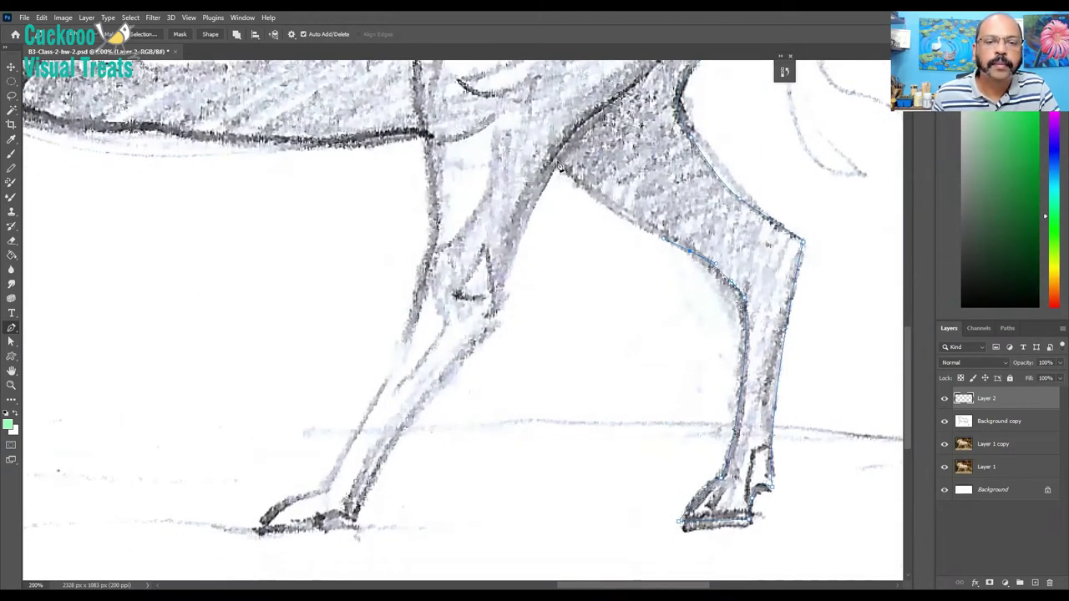
left_click_drag(558, 165, 538, 201)
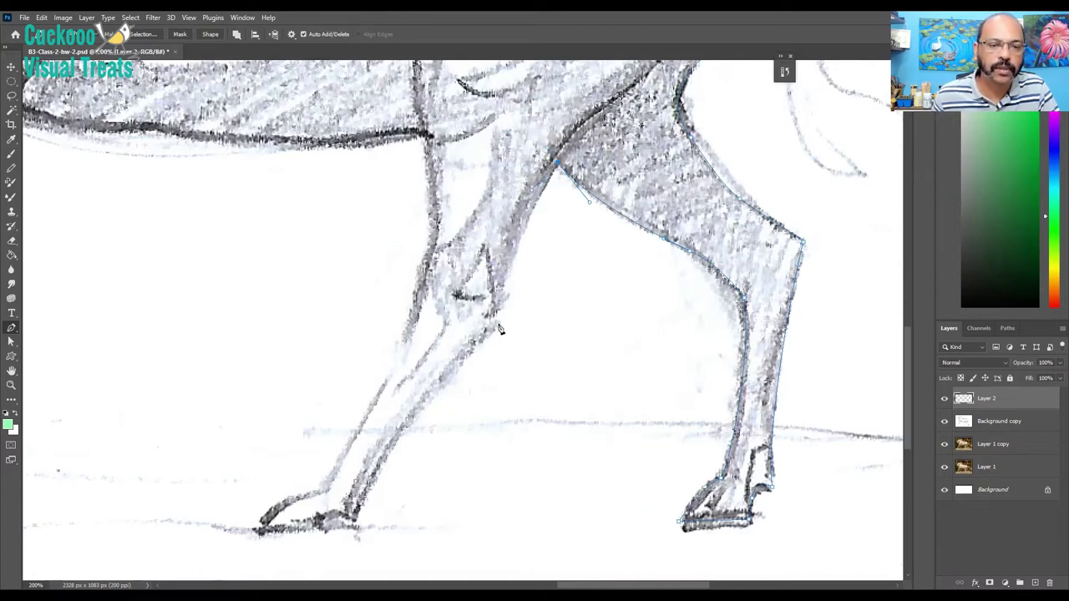
- Trace the back edge of the forward hind leg from the groin past the hock to the heel, refining the curve points to fit the sketch
left_click_drag(500, 308, 495, 353)
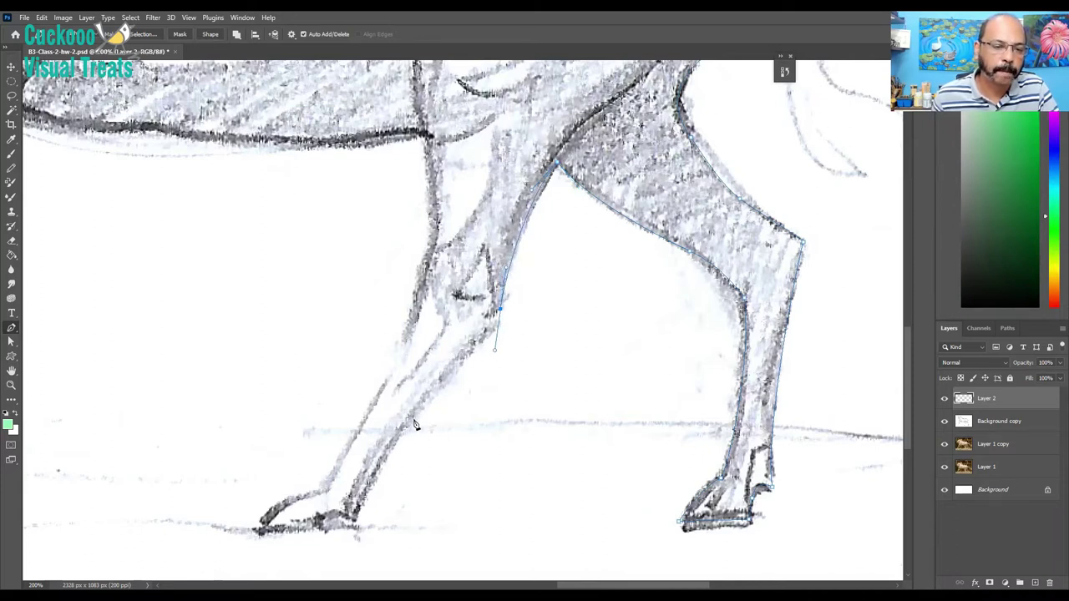
left_click_drag(416, 414, 392, 459)
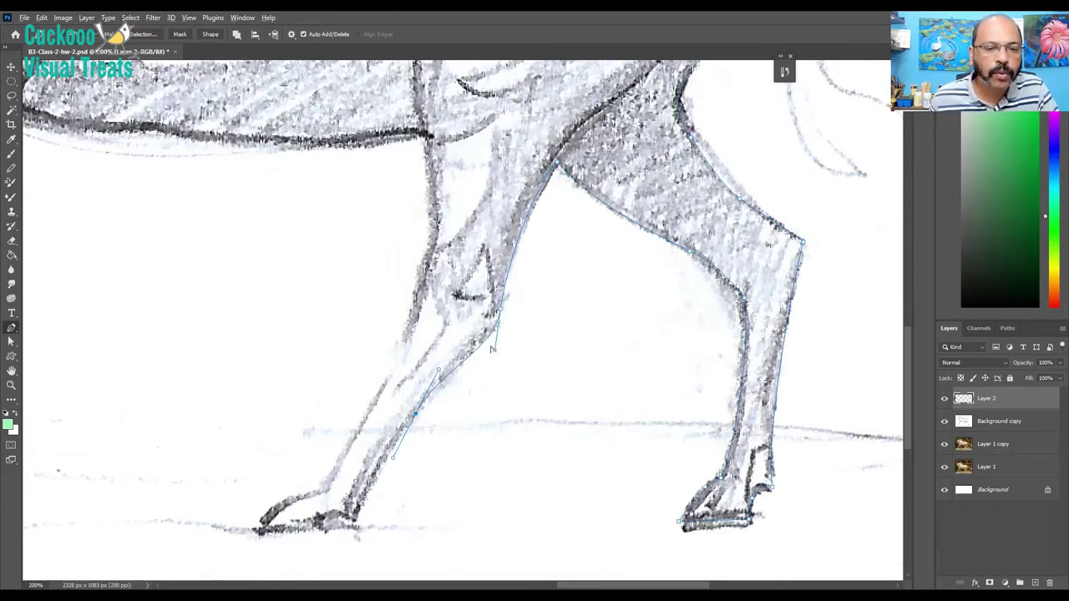
left_click_drag(493, 349, 484, 331)
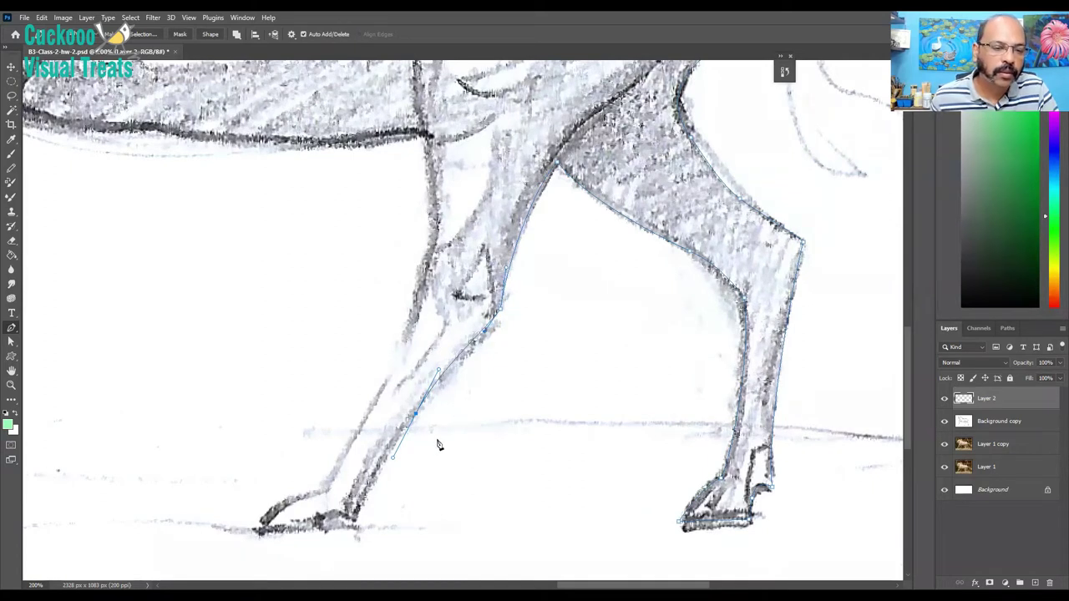
left_click_drag(440, 449, 480, 377)
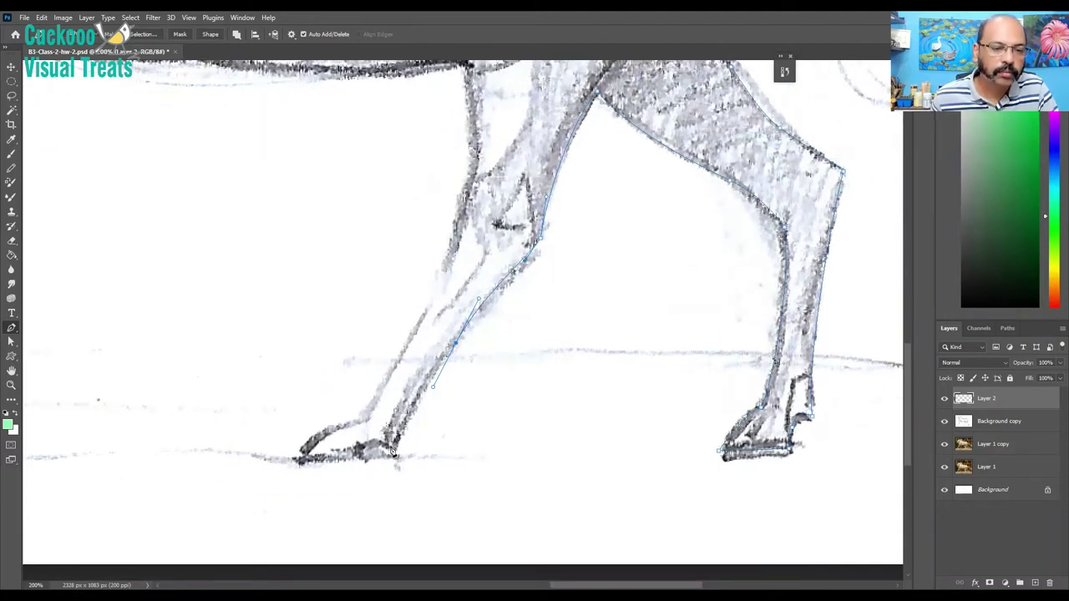
mouse_move(392, 450)
left_mouse_down()
mouse_move(383, 493)
mouse_move(375, 447)
left_mouse_up()
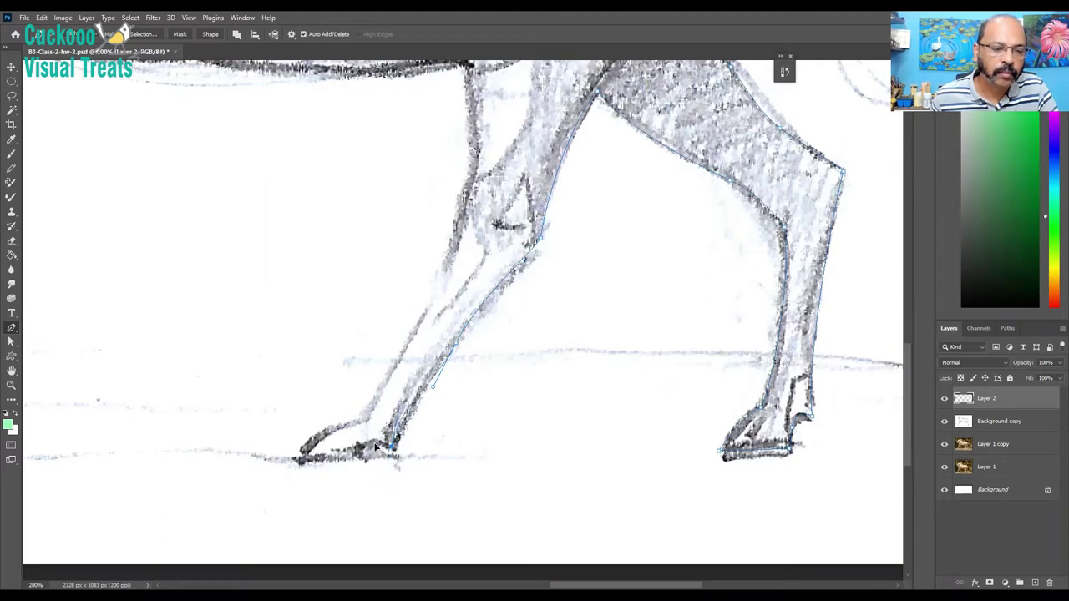
left_click(432, 375)
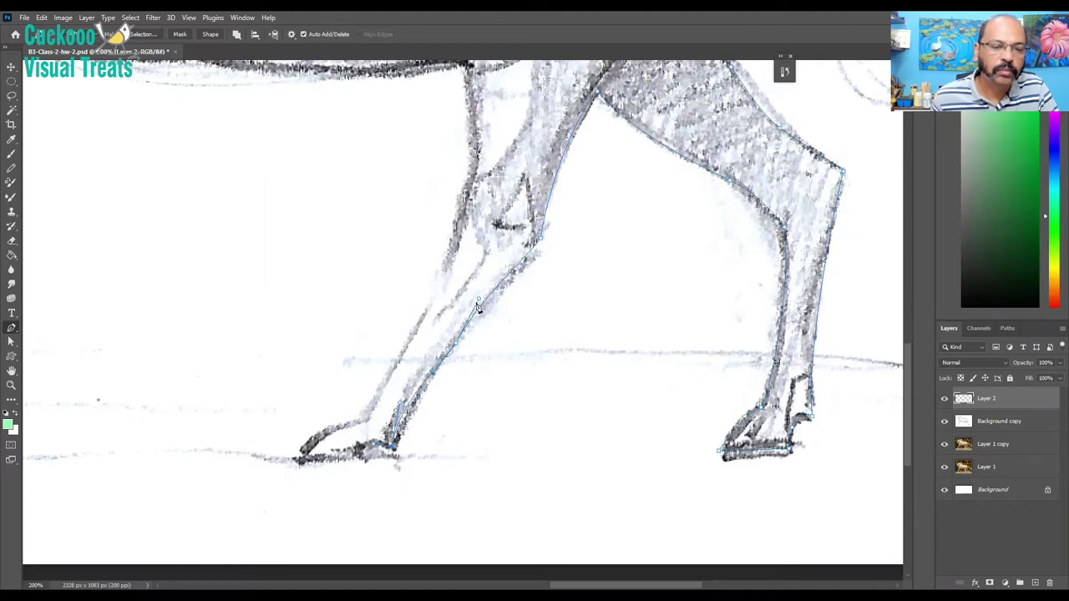
left_click_drag(480, 299, 479, 306)
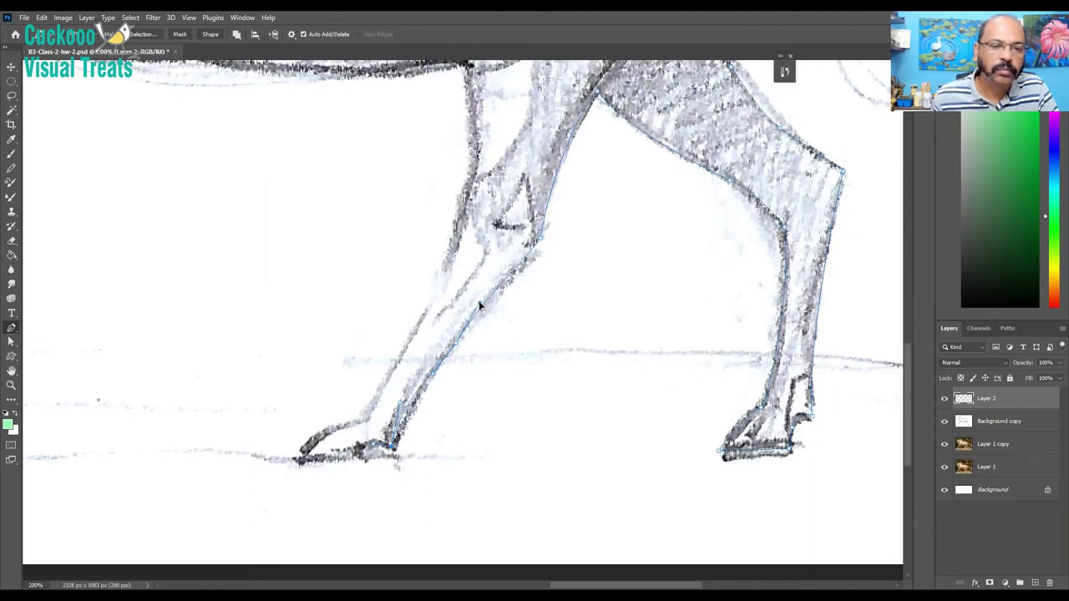
- Continue the Pen path around the forward hind hoof and up the front of the leg to just above the hock
left_click(354, 461)
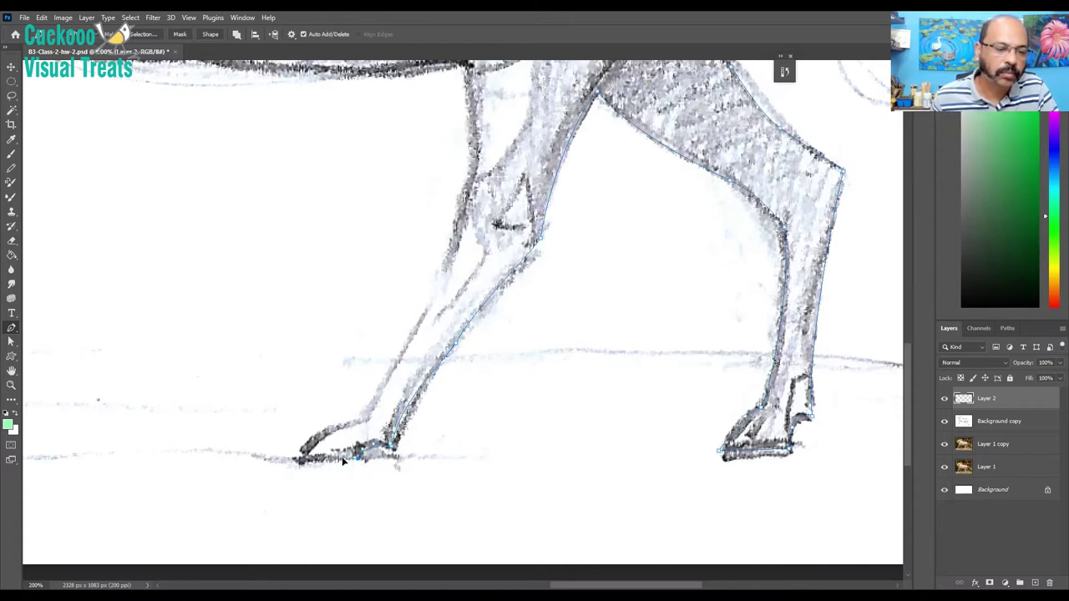
left_click(304, 459)
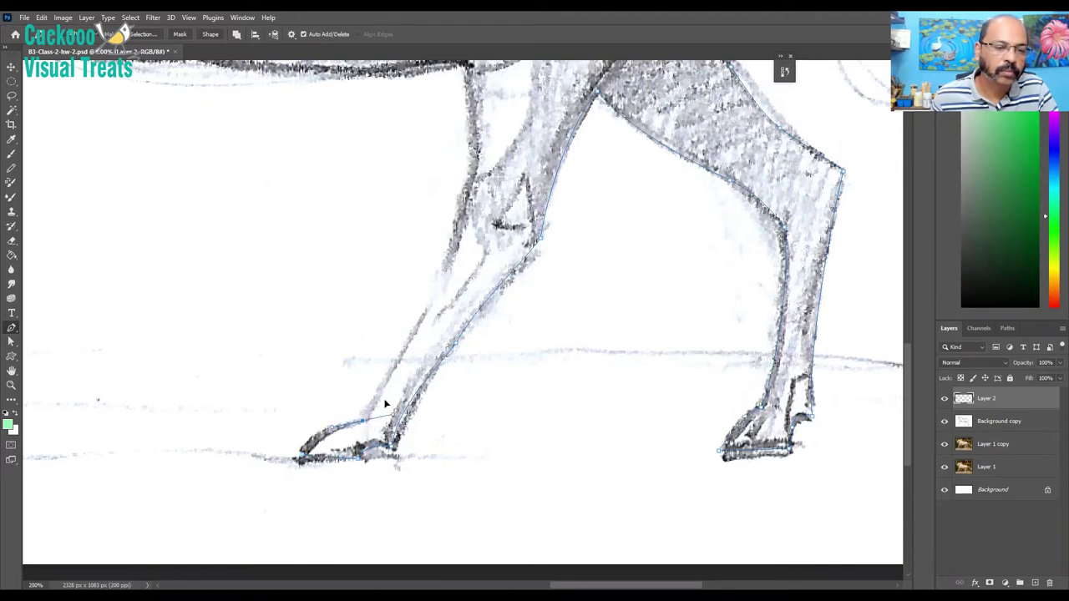
left_click(441, 276)
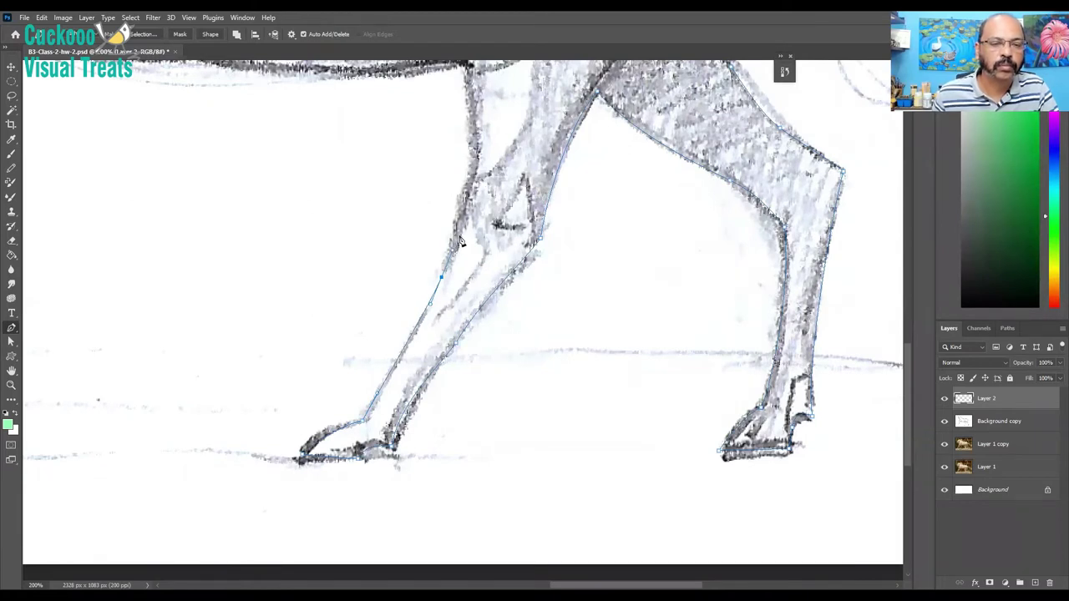
left_click(457, 247)
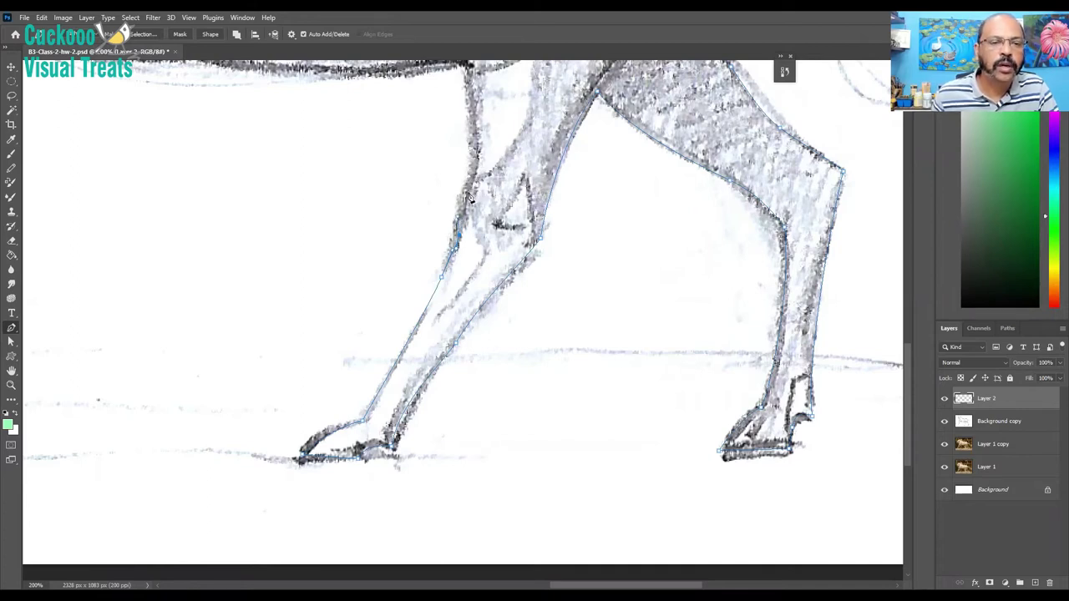
left_click_drag(465, 192, 475, 181)
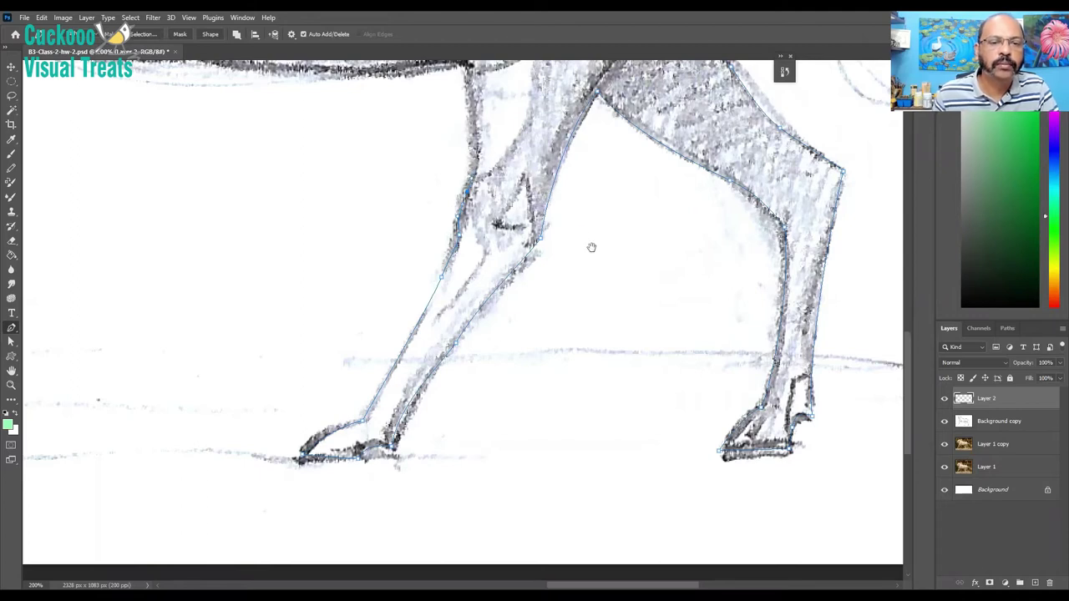
- Extend the Pen path up the front of the forward hind leg and along the belly line to the top of the forelegs
scroll(593, 249, "up", 4)
scroll(594, 224, "up", 2)
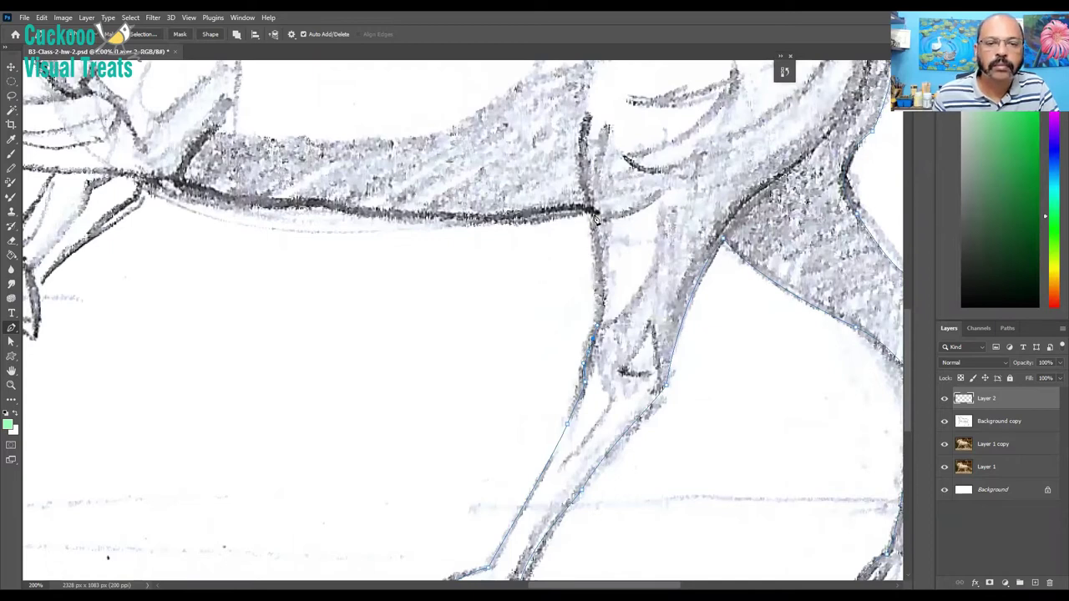
left_click(595, 215)
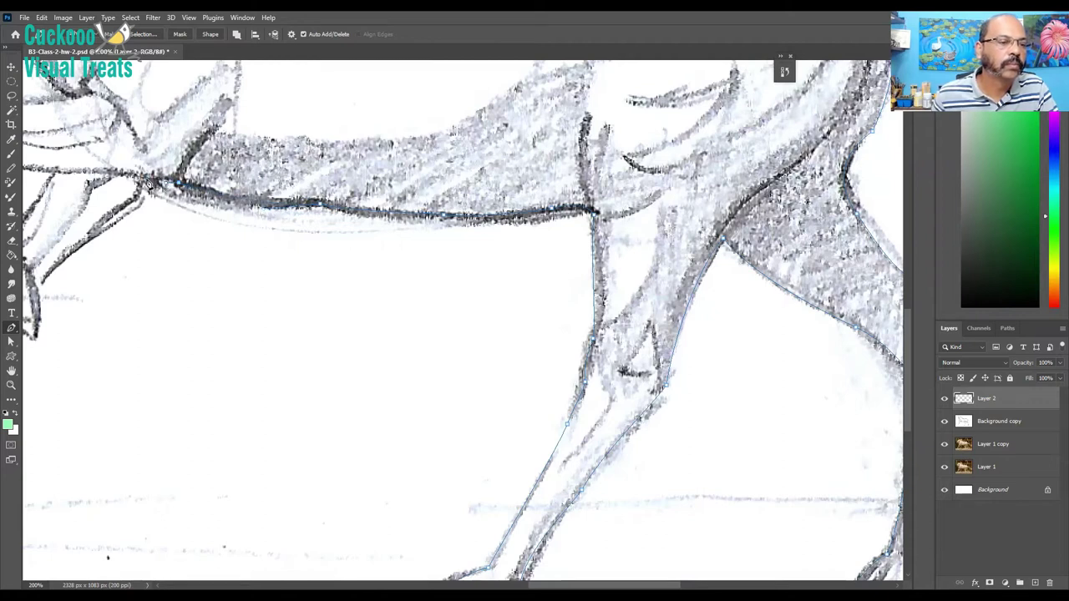
left_click(146, 179)
left_click(140, 196)
- Continue the Pen path down the back of the supporting foreleg, including the raised hoof's tip, and around the planted hoof
key("space")
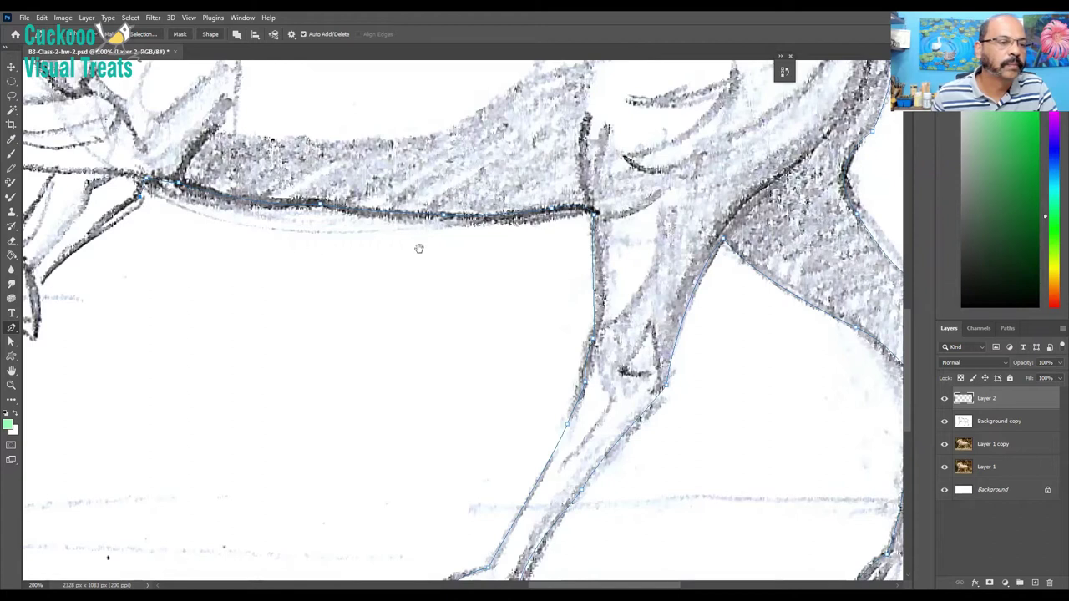
left_click_drag(459, 214, 521, 222)
left_click_drag(251, 203, 566, 169)
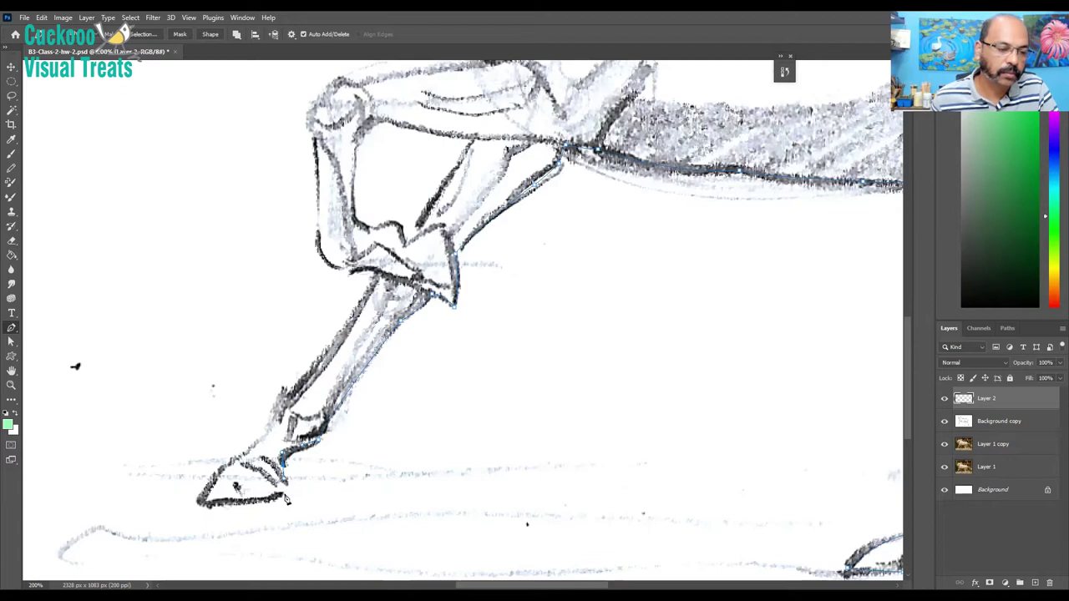
left_click_drag(283, 493, 282, 497)
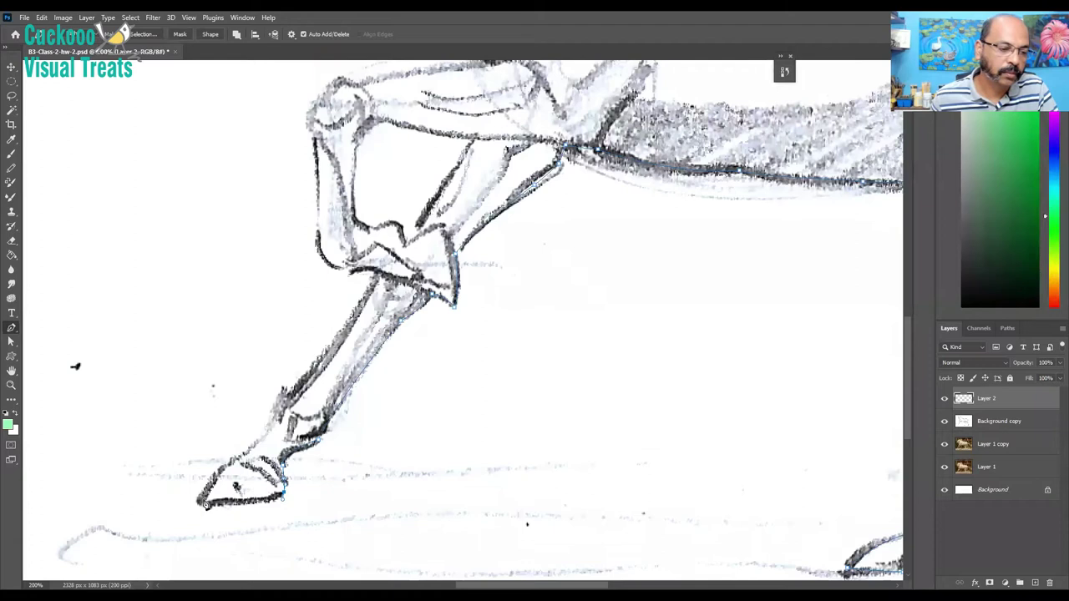
left_click_drag(202, 501, 190, 497)
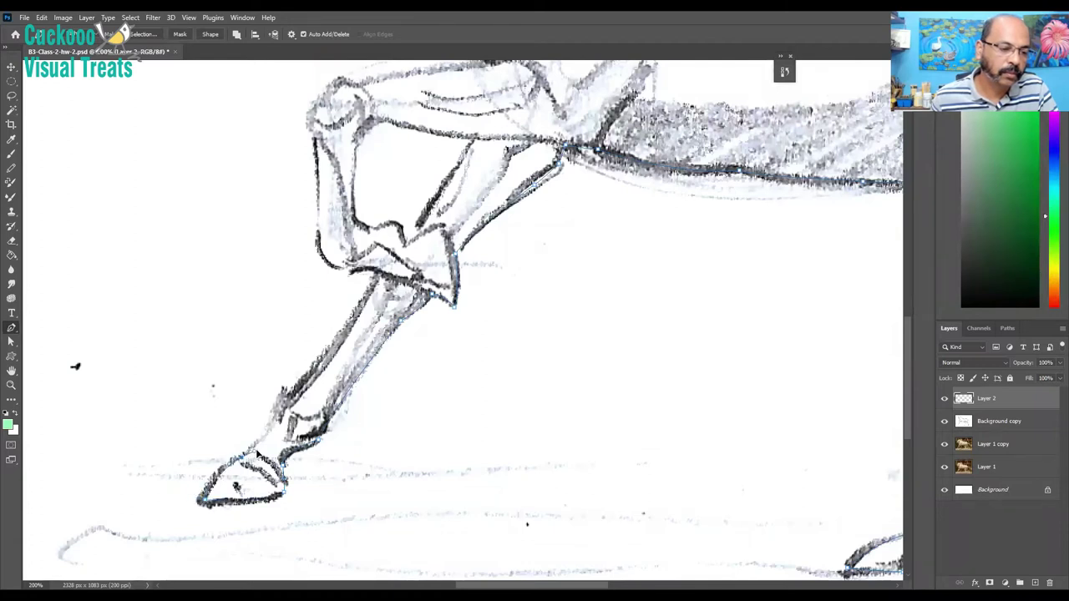
- Extend the Pen path up the front of the supporting foreleg from the pastern to the underside of the raised foreleg
left_click(272, 427)
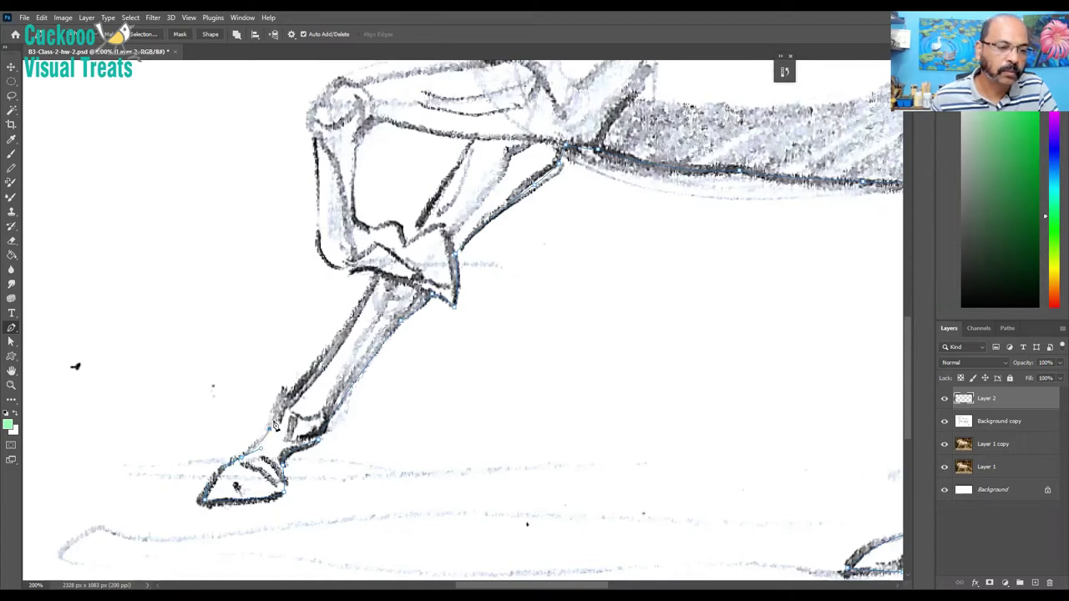
mouse_move(292, 391)
left_mouse_down()
mouse_move(315, 380)
mouse_move(305, 380)
left_mouse_up()
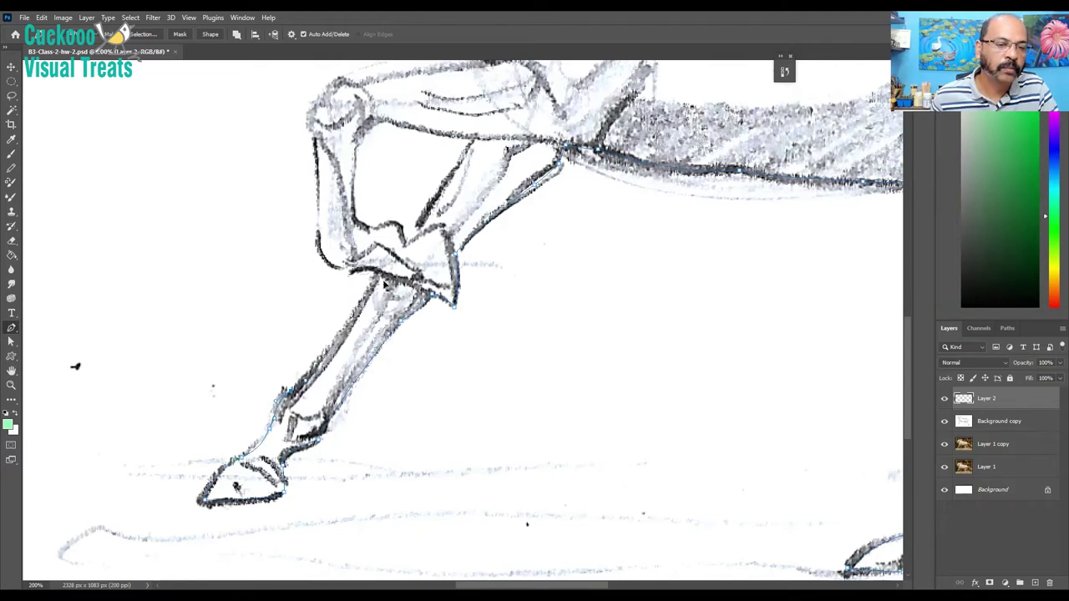
left_click_drag(377, 272, 388, 237)
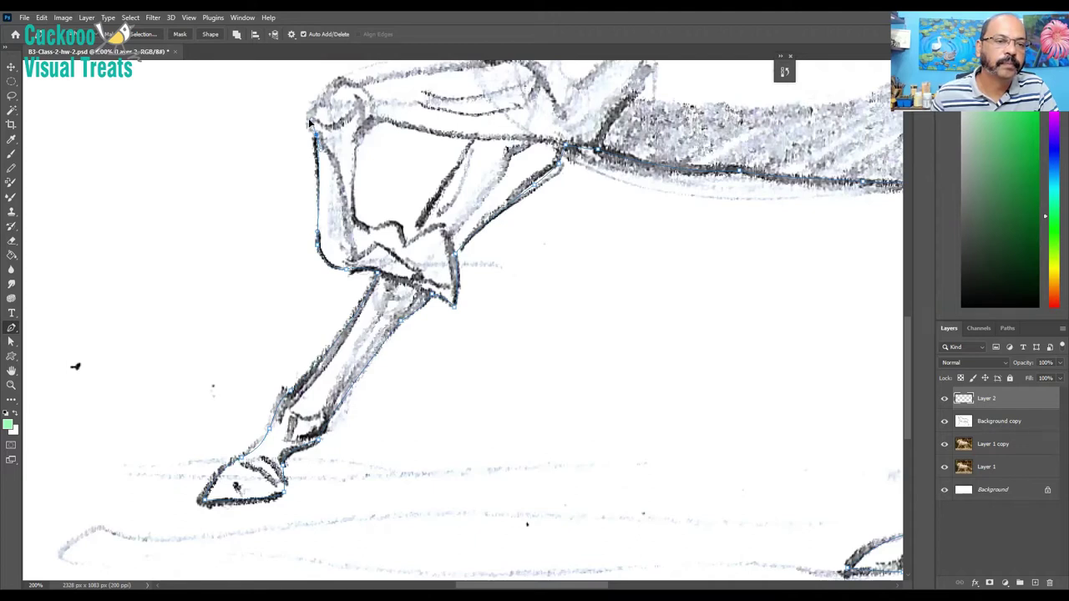
- Trace around the knee of the raised foreleg and along its upper edge to the base of the chest
left_click(309, 124)
left_click_drag(322, 100, 334, 92)
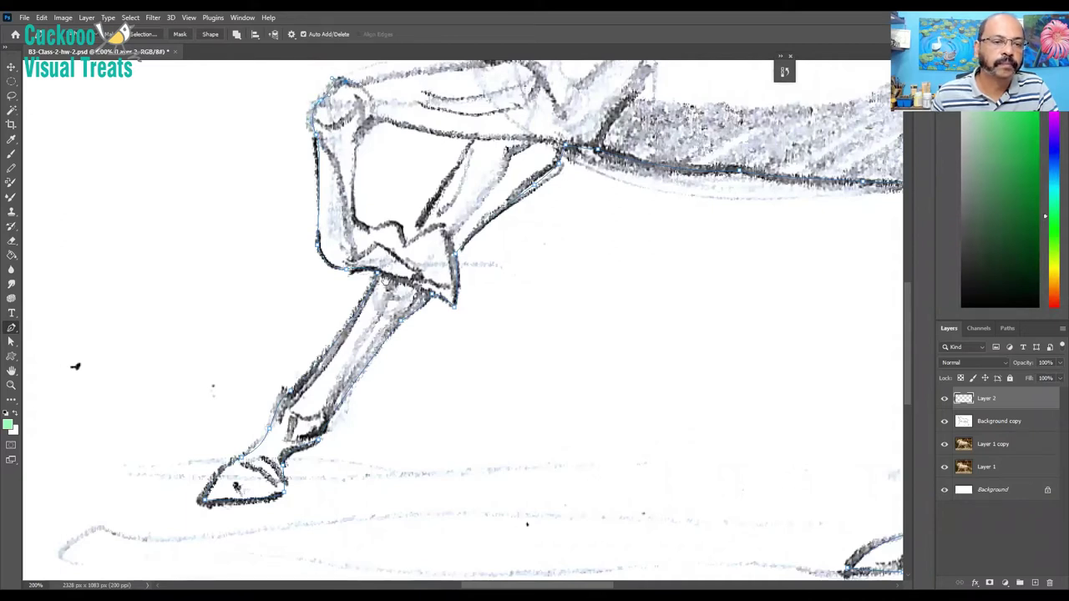
scroll(385, 283, "up", 5)
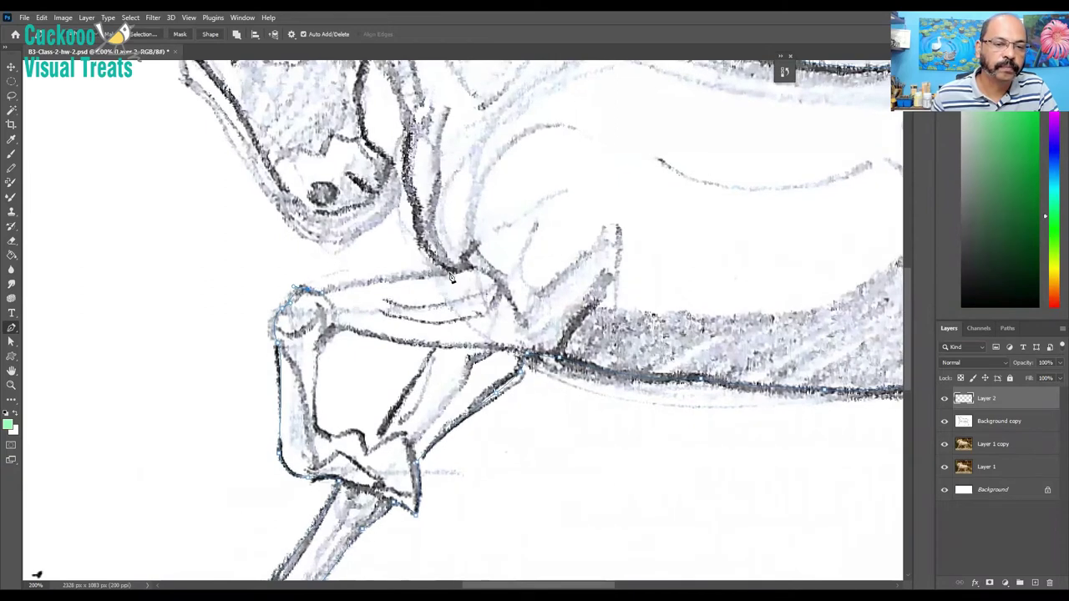
left_click_drag(451, 278, 488, 275)
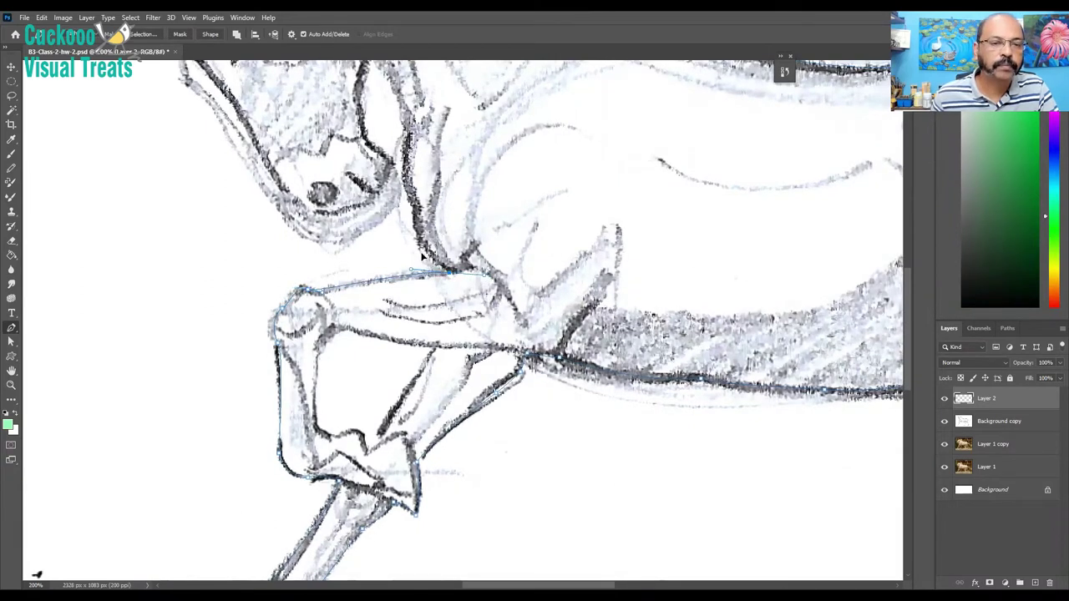
- Extend the Pen path from the base of the chest up the front of the chest to the throat
mouse_move(415, 207)
left_mouse_down()
mouse_move(423, 189)
mouse_move(406, 198)
left_mouse_up()
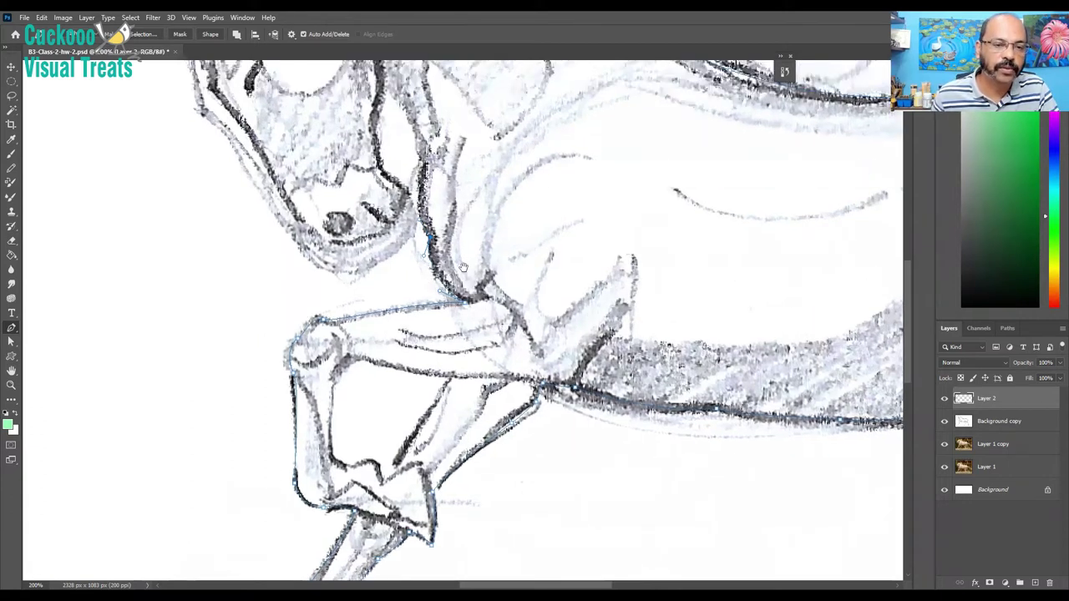
scroll(462, 261, "up", 5)
scroll(453, 281, "up", 1)
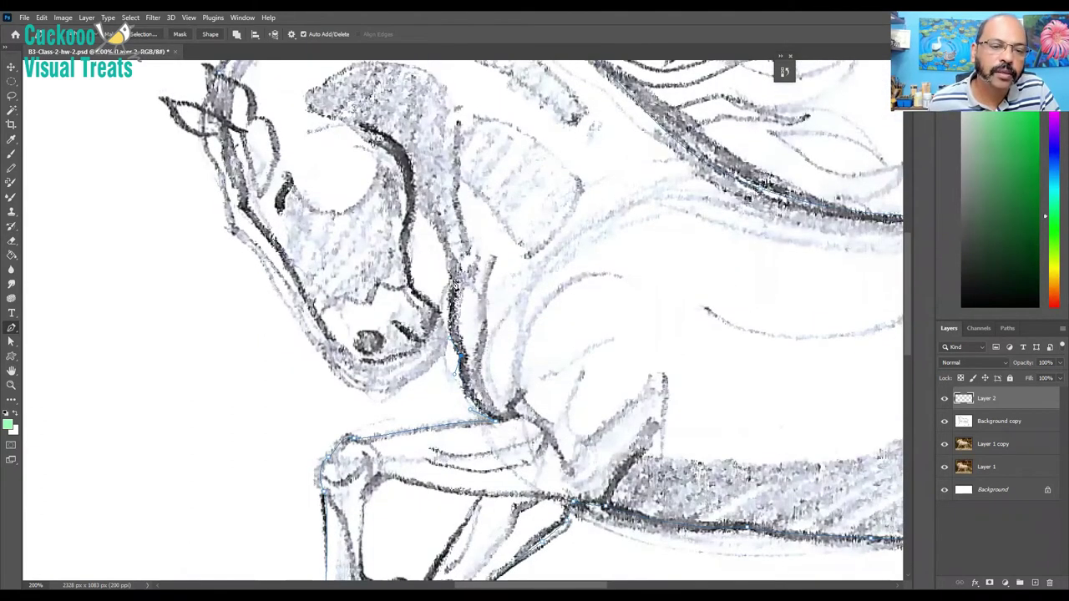
left_click_drag(453, 282, 460, 266)
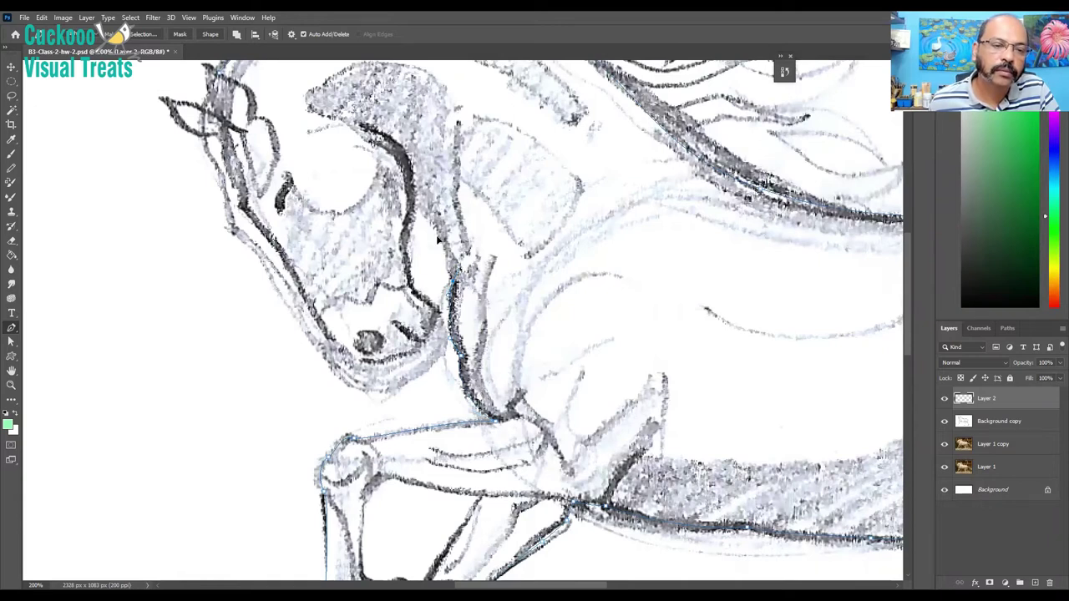
- Trace the jaw, muzzle and face up to both ear tips, closing the Pen path around the horse
left_click(408, 201)
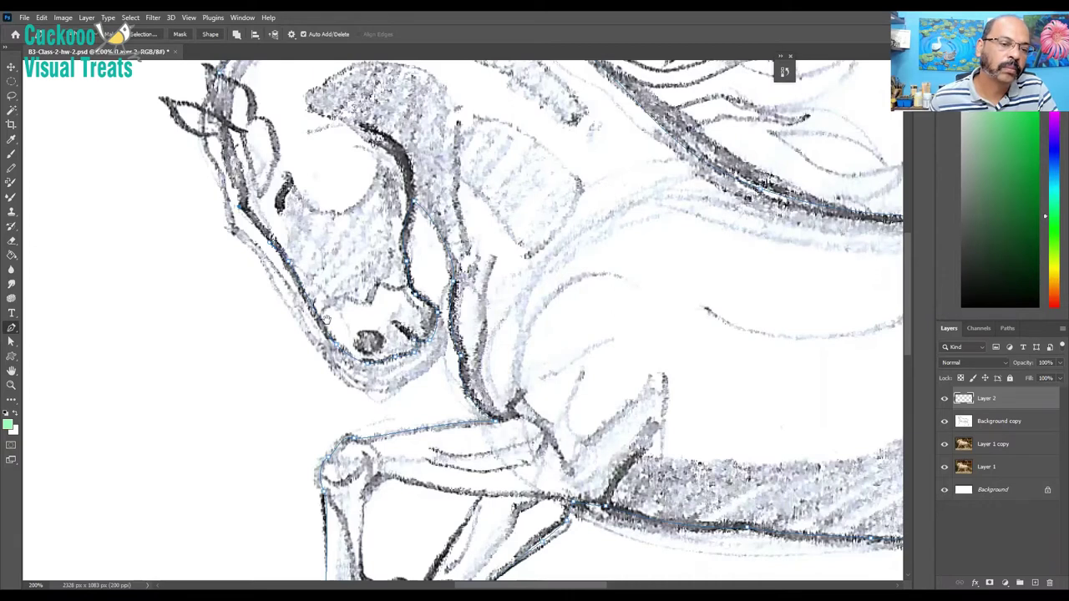
left_click_drag(242, 175, 291, 306)
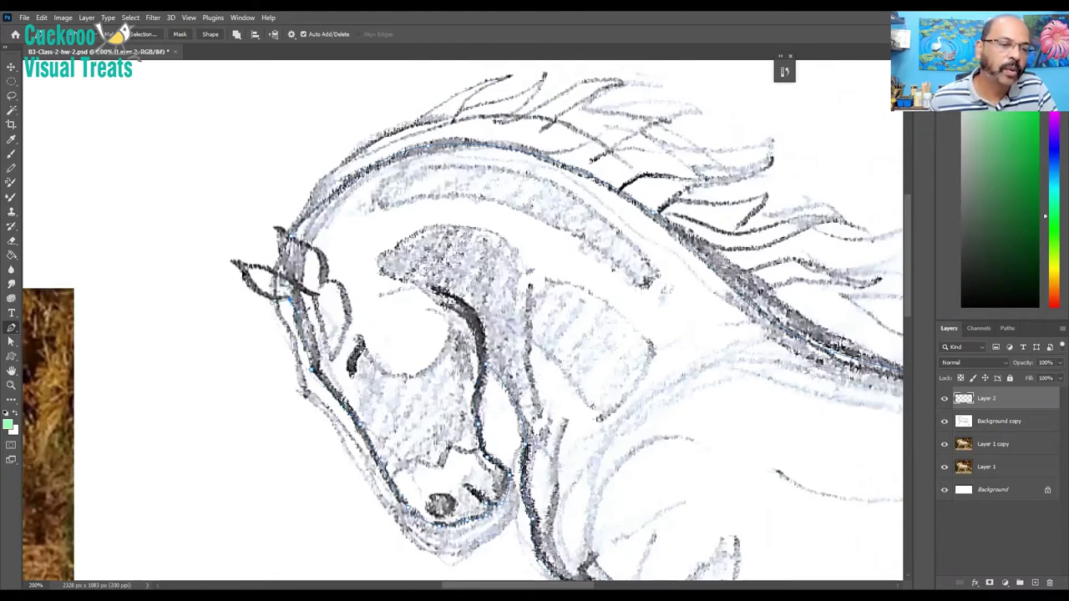
left_click_drag(234, 264, 218, 233)
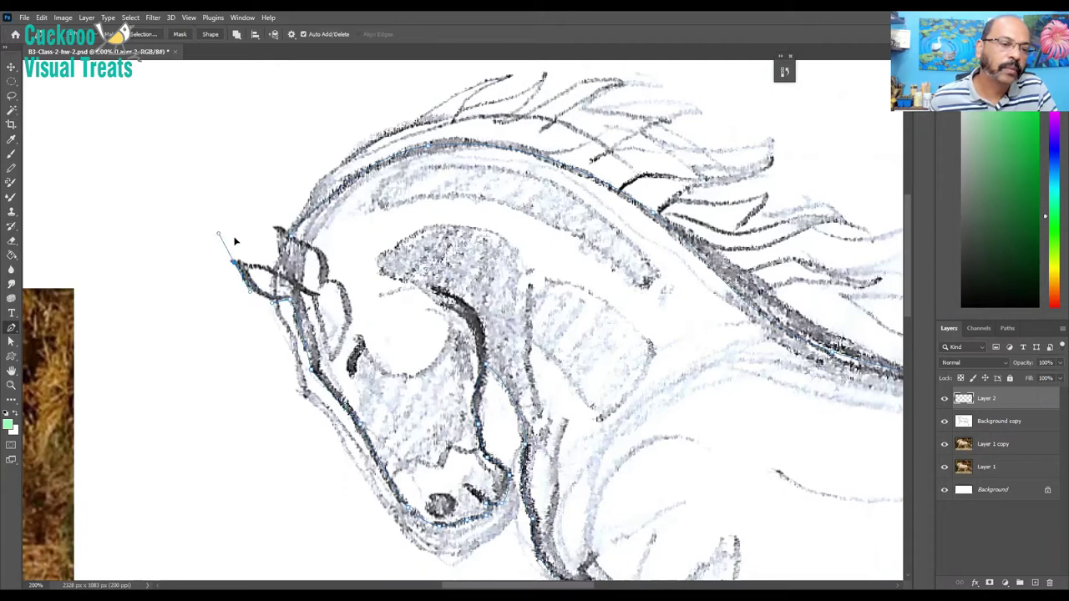
left_click(233, 262, "alt")
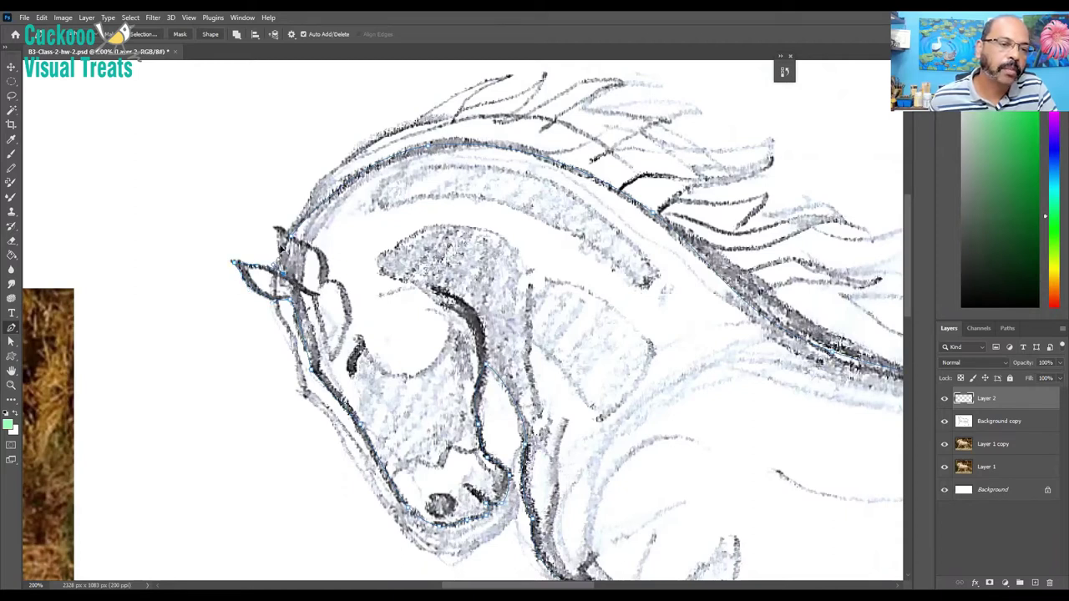
left_click(274, 217)
left_click(278, 228, "alt")
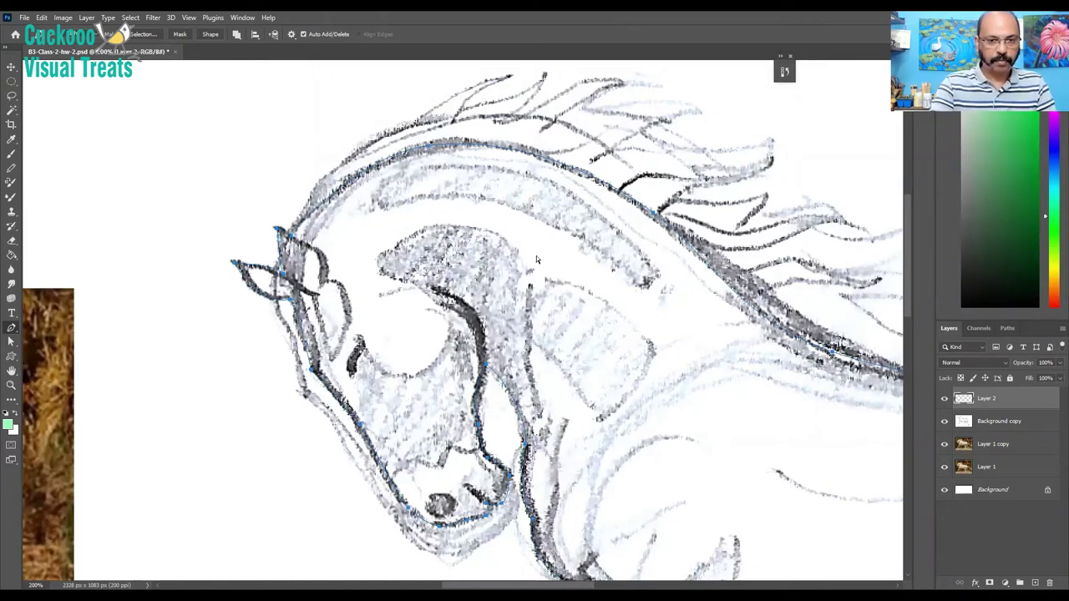
- Convert the finished horse path into a new anti-aliased selection with a feather radius of 0 pixels
key("ctrl+minus")
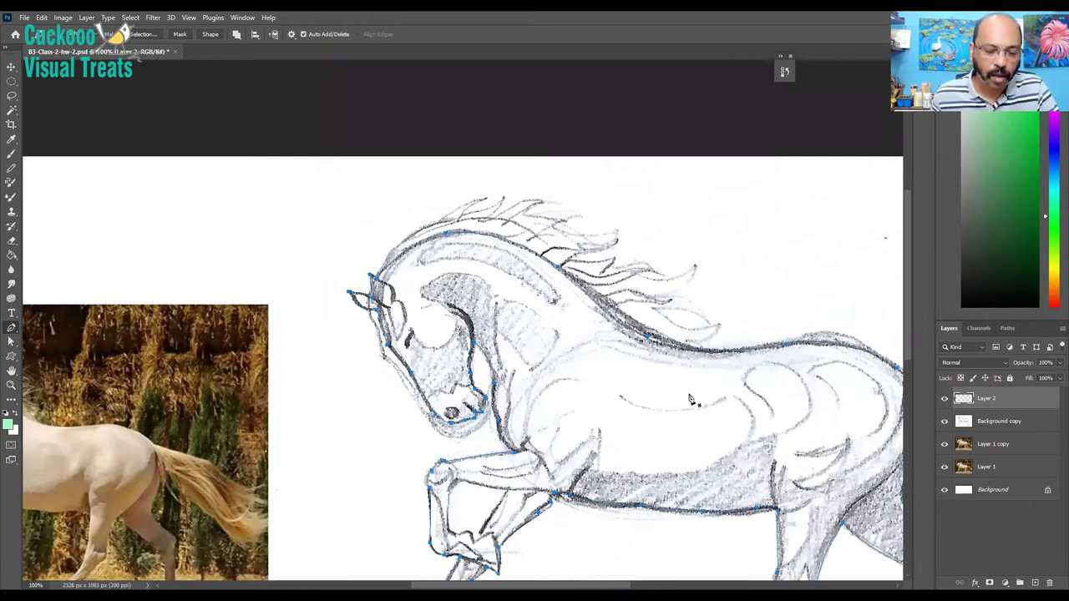
left_click_drag(633, 381, 600, 338)
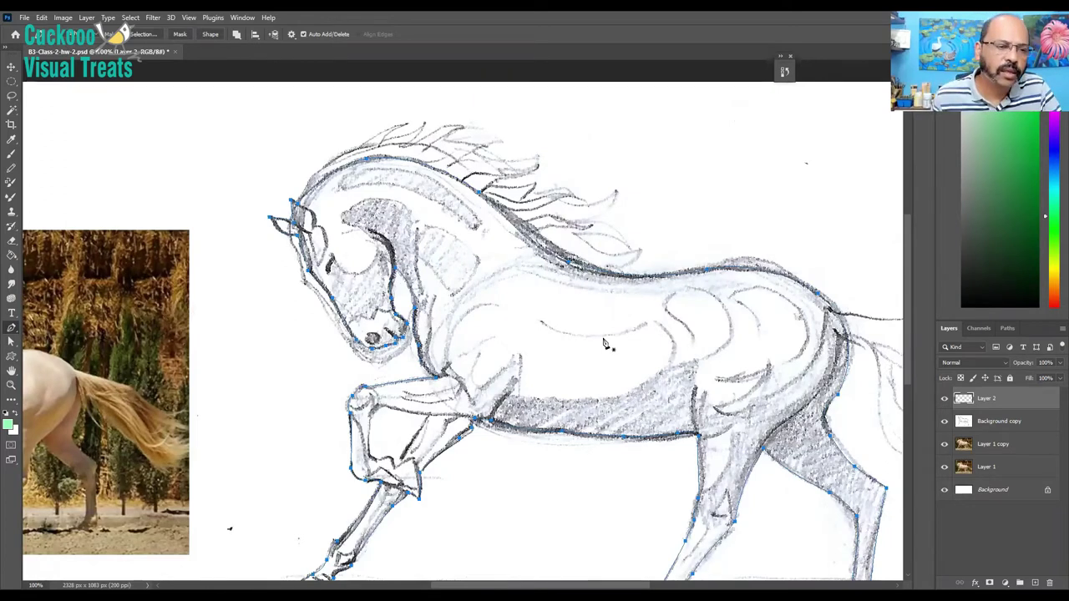
right_click(513, 301)
left_click(518, 297)
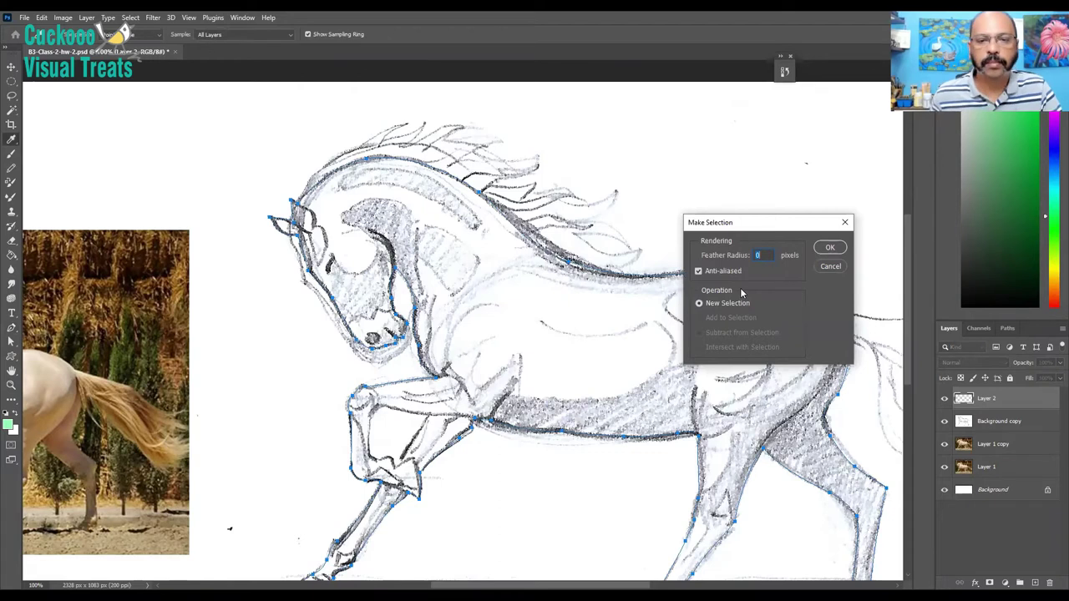
key("Return")
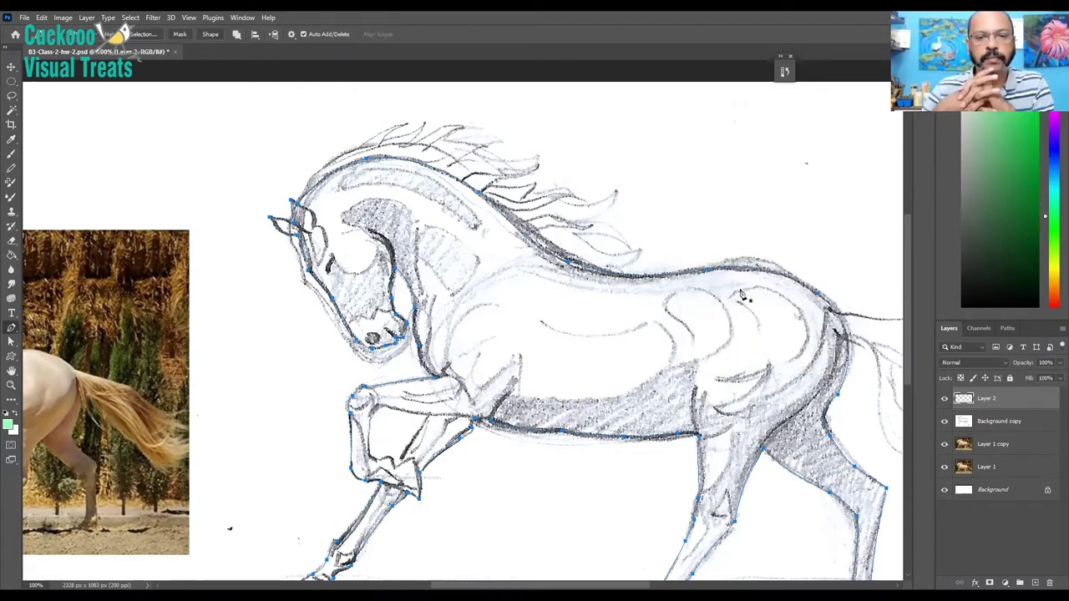
key("Escape")
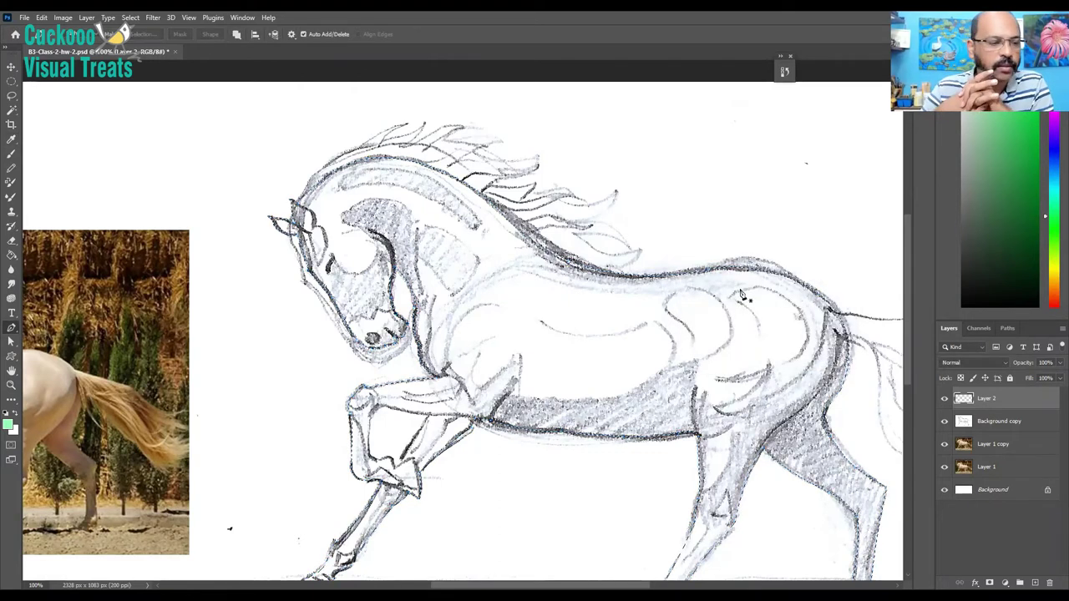
- Fill the selected horse silhouette on Layer 2 with a flat light orange using the Paint Bucket, and clear the selection
left_click(1053, 278)
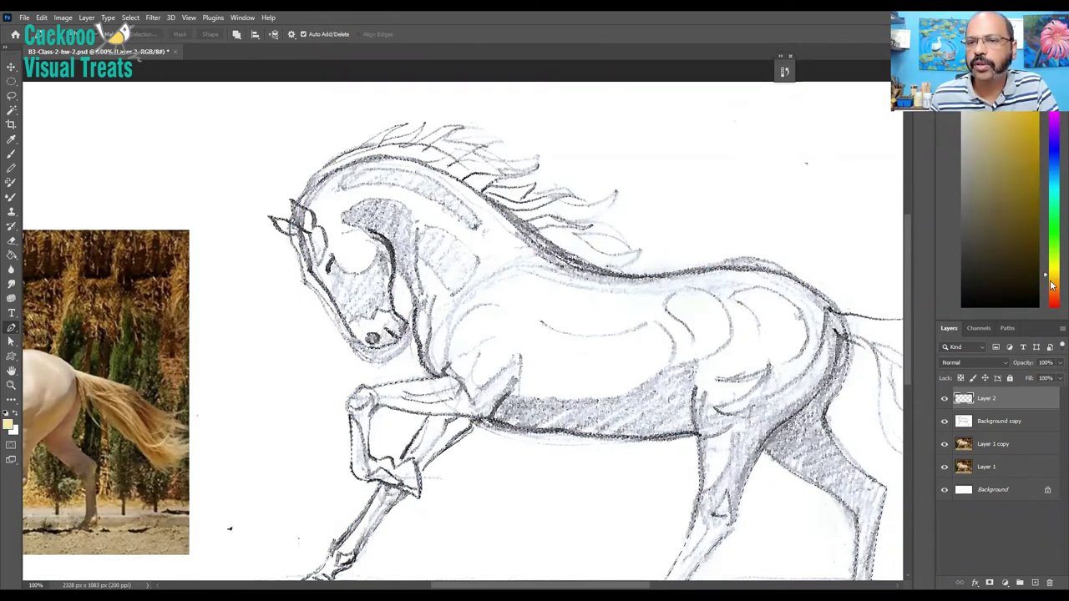
left_click(1053, 282)
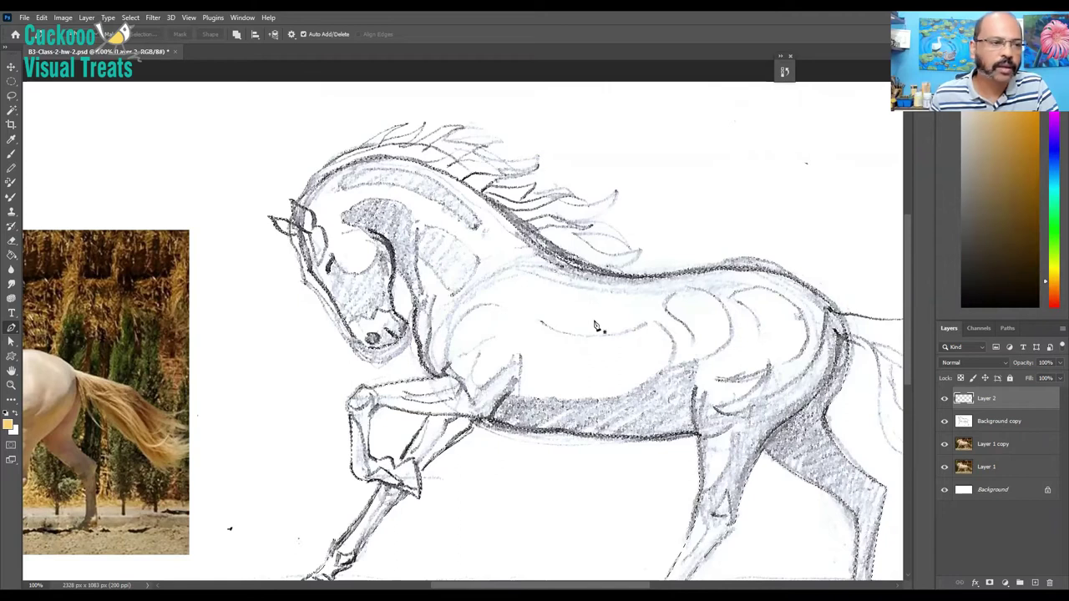
key("g")
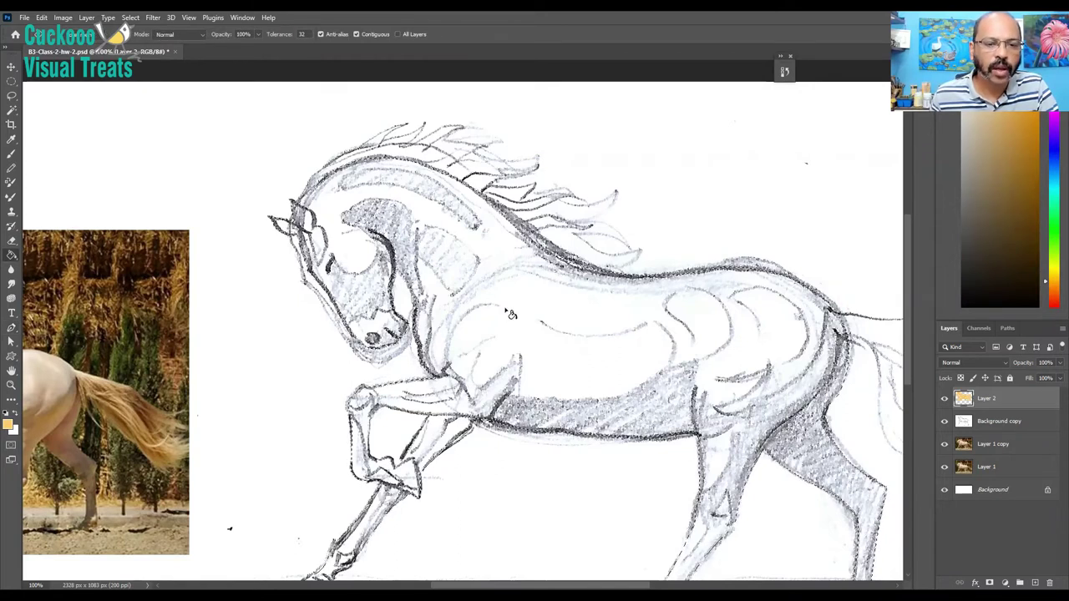
left_click(509, 312)
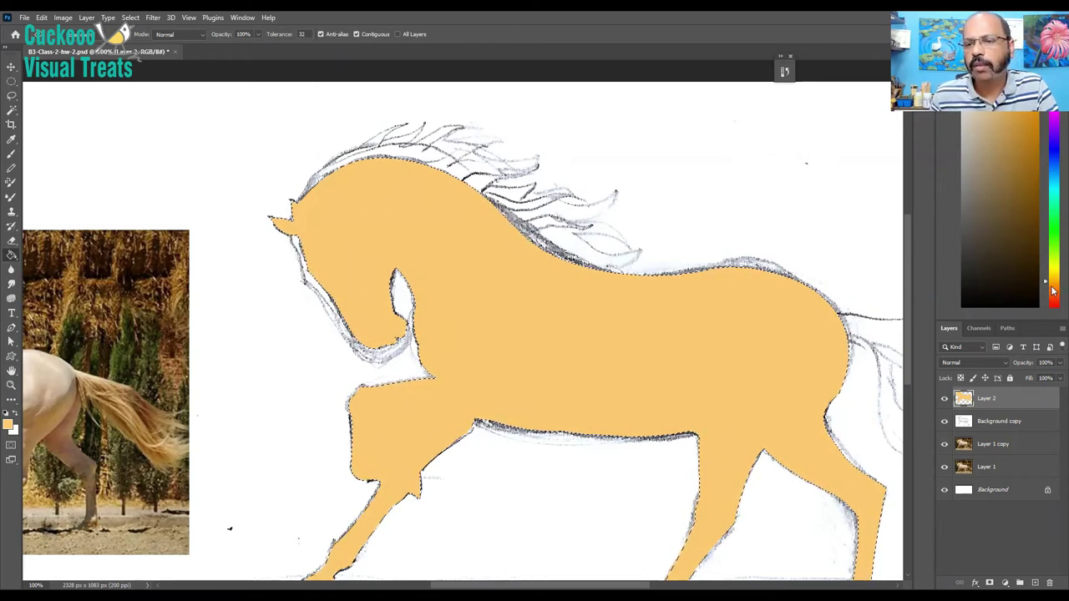
left_click(1052, 290)
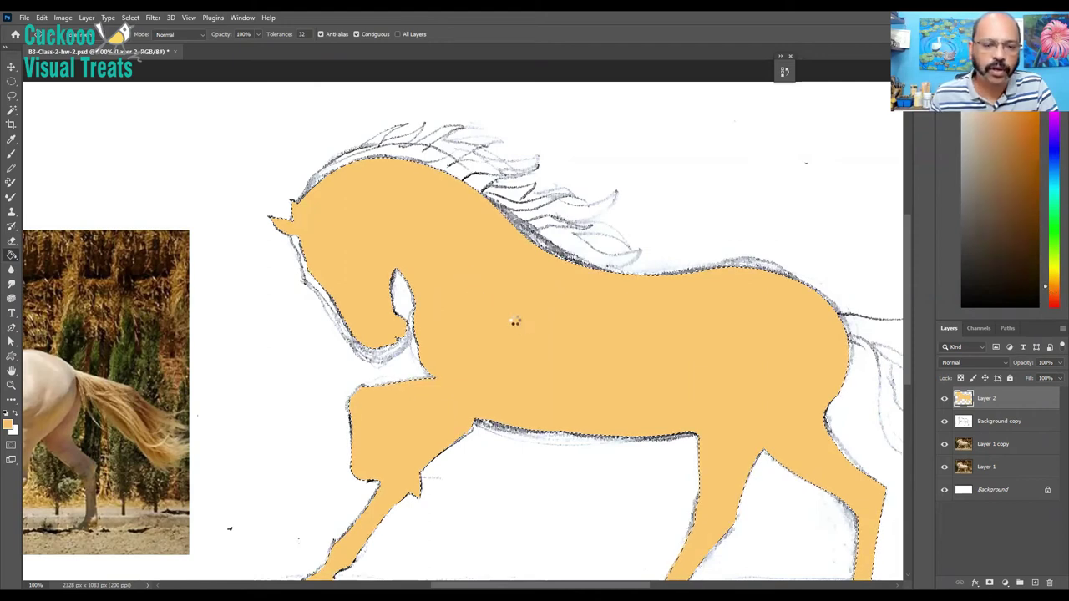
left_click(519, 326)
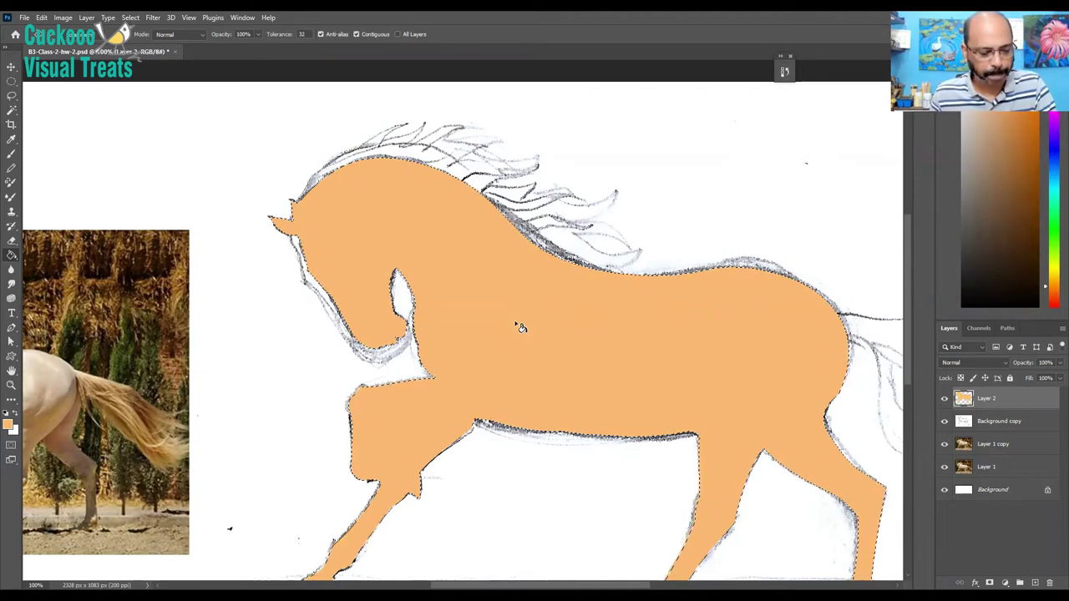
key("ctrl+d")
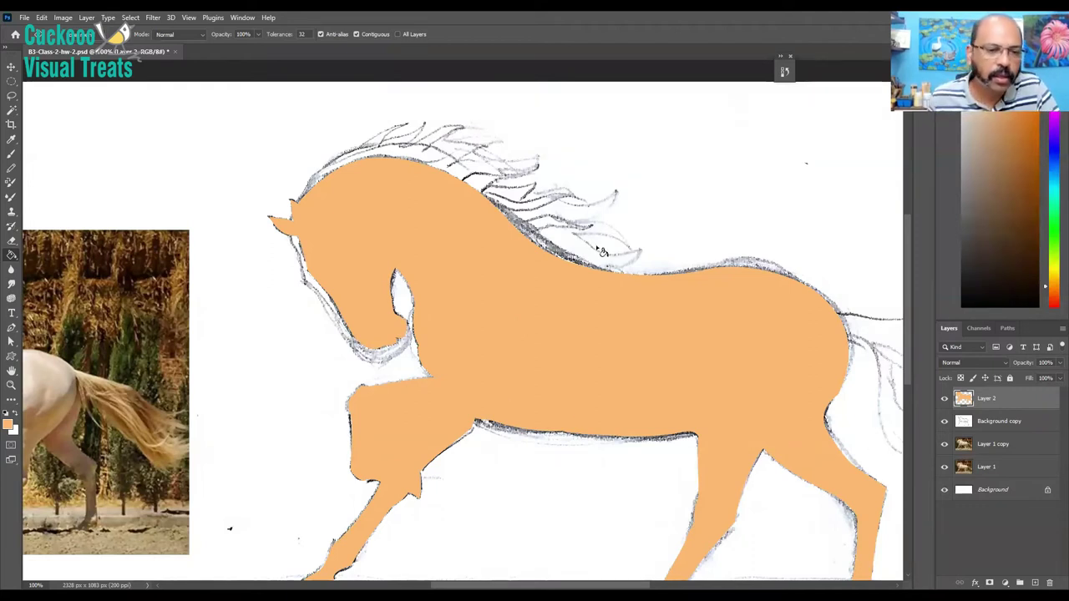
- Hide and show Layer 2 to check the fill against the sketch, and set its blend mode to Multiply
left_click(945, 400)
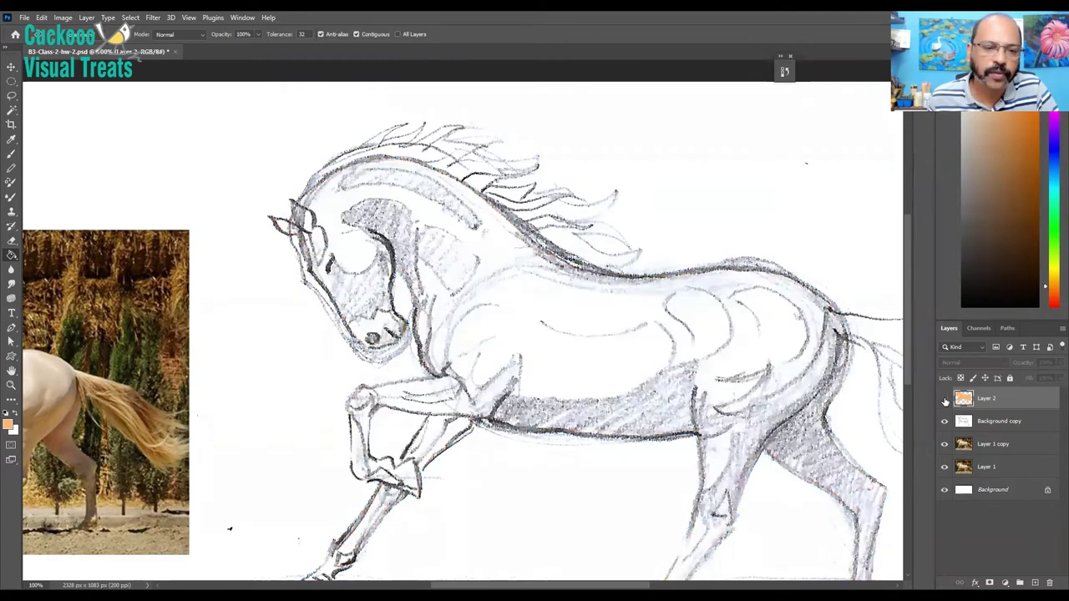
left_click(944, 400)
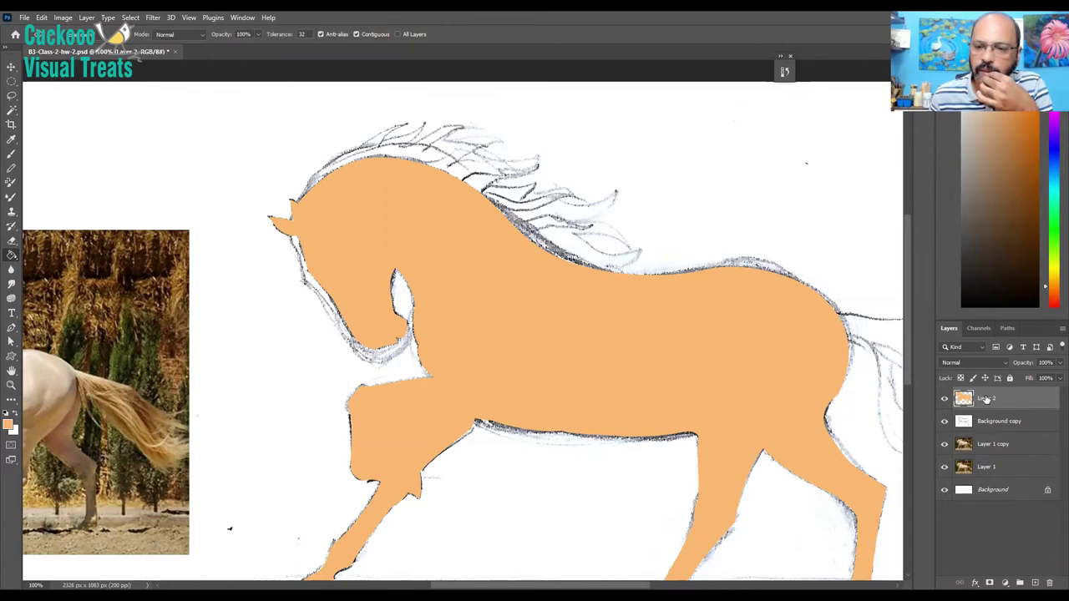
left_click(968, 364)
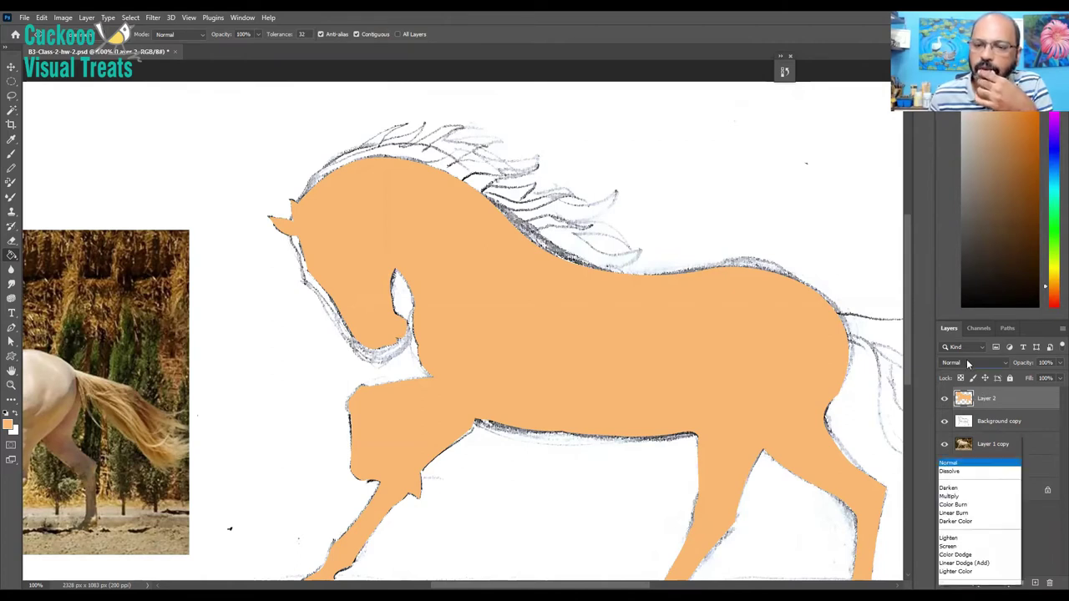
left_click(965, 356)
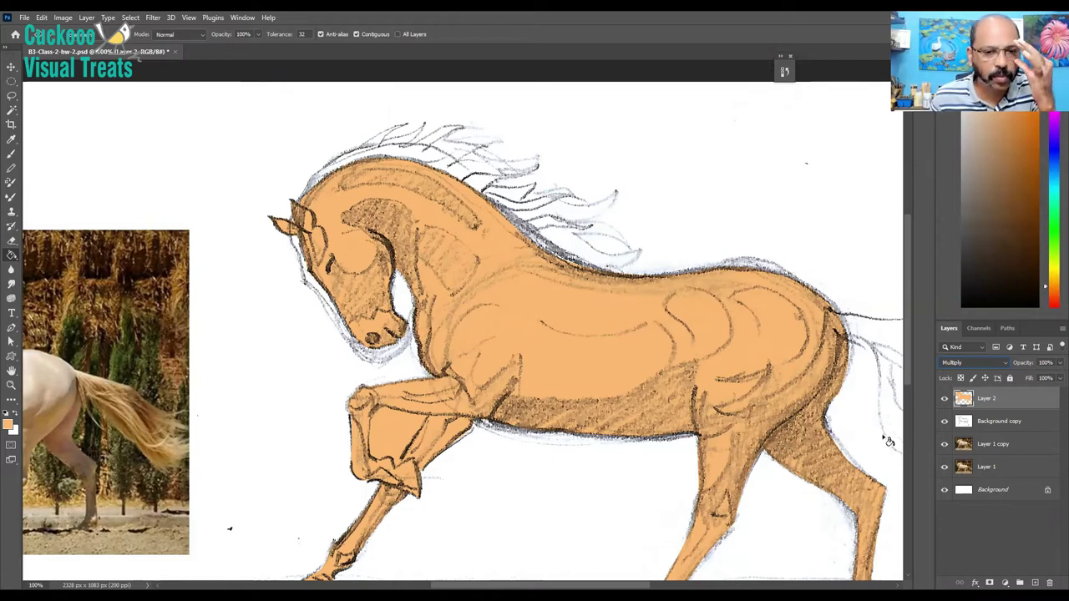
- Rename the orange fill layer to HorseBody
double_click(988, 399)
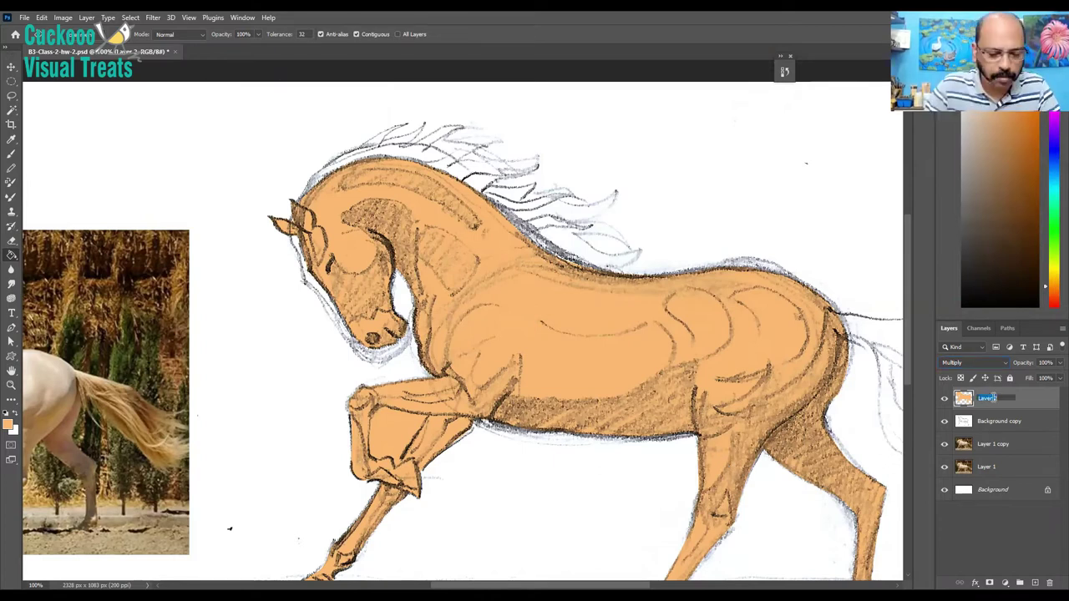
type("Horse")
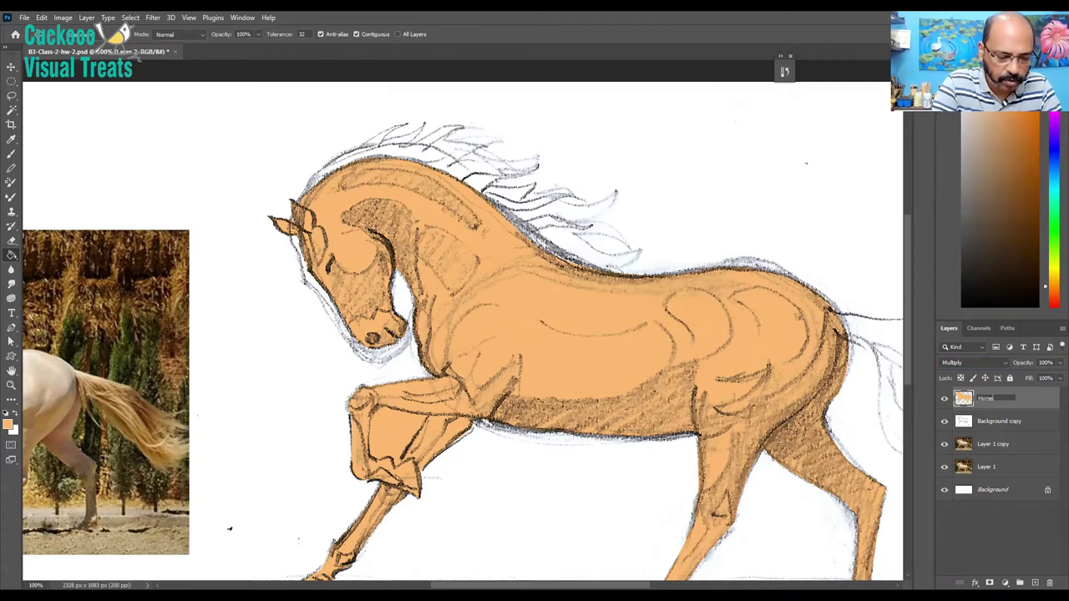
type("Body")
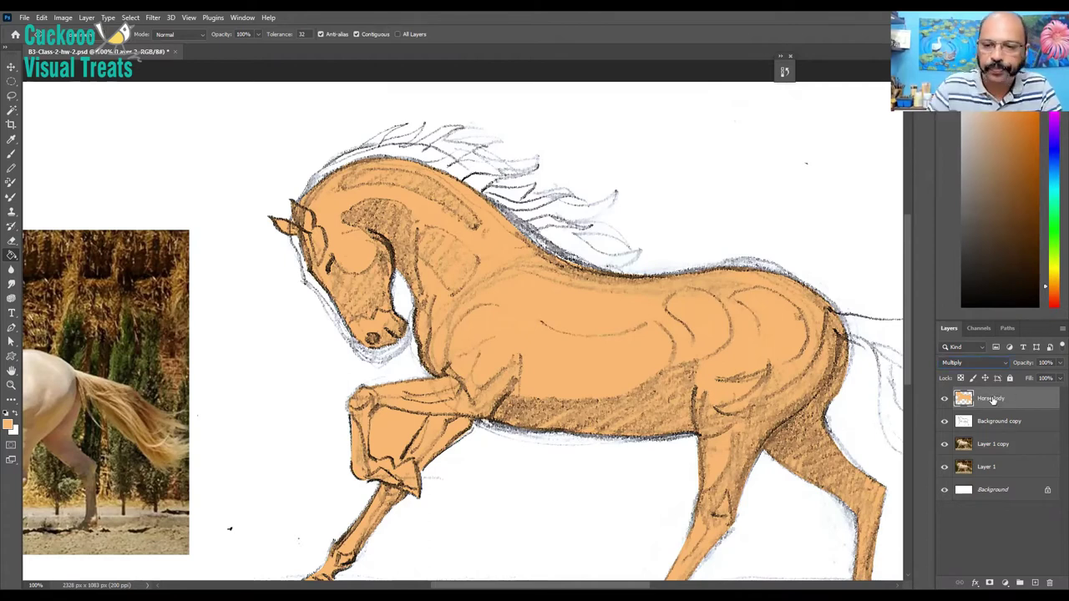
key("Return")
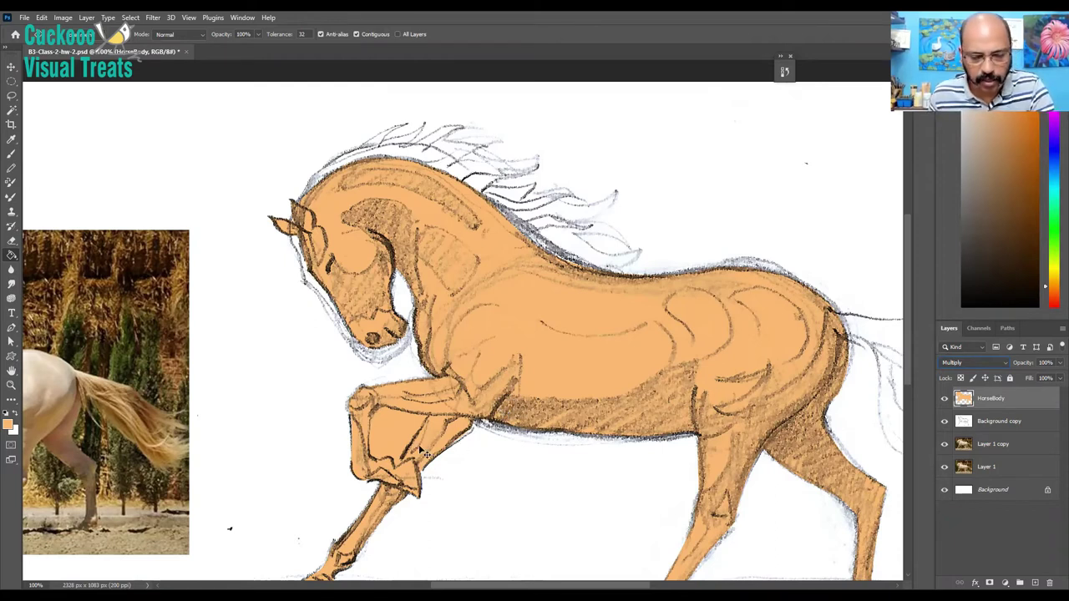
- Trace a closed Pen path around the empty gap enclosed by the raised foreleg and the leg behind it
key("ctrl+plus")
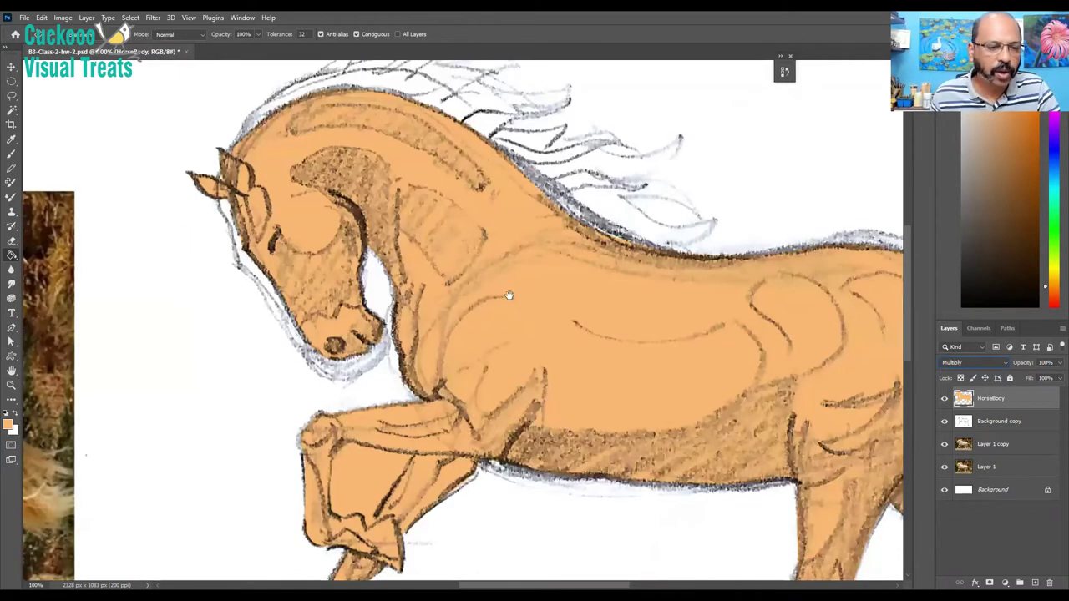
key("ctrl+plus")
scroll(484, 339, "down", 3)
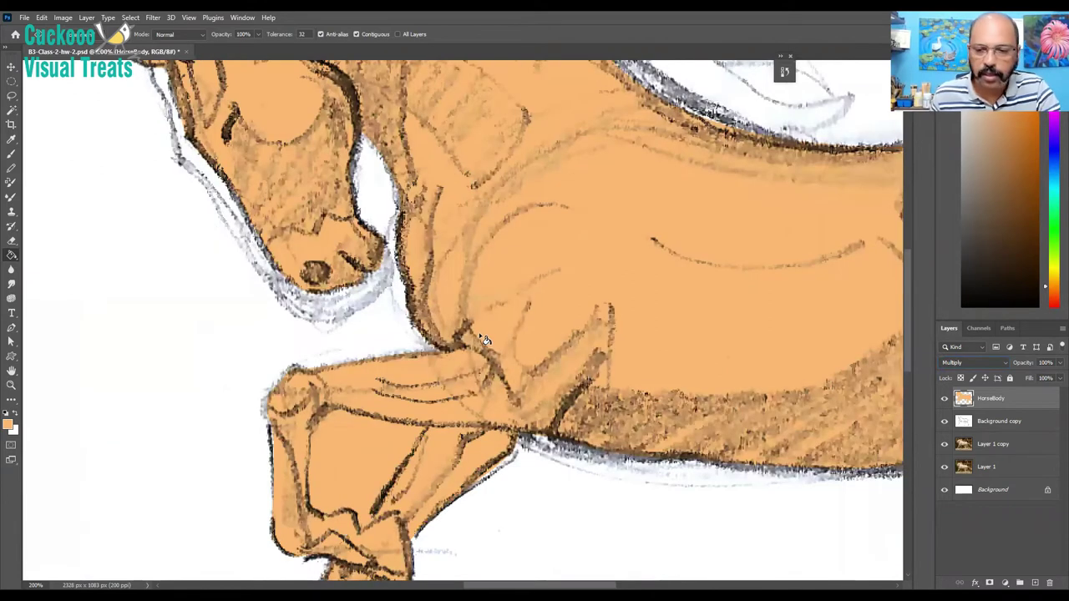
scroll(484, 339, "down", 3)
key("p")
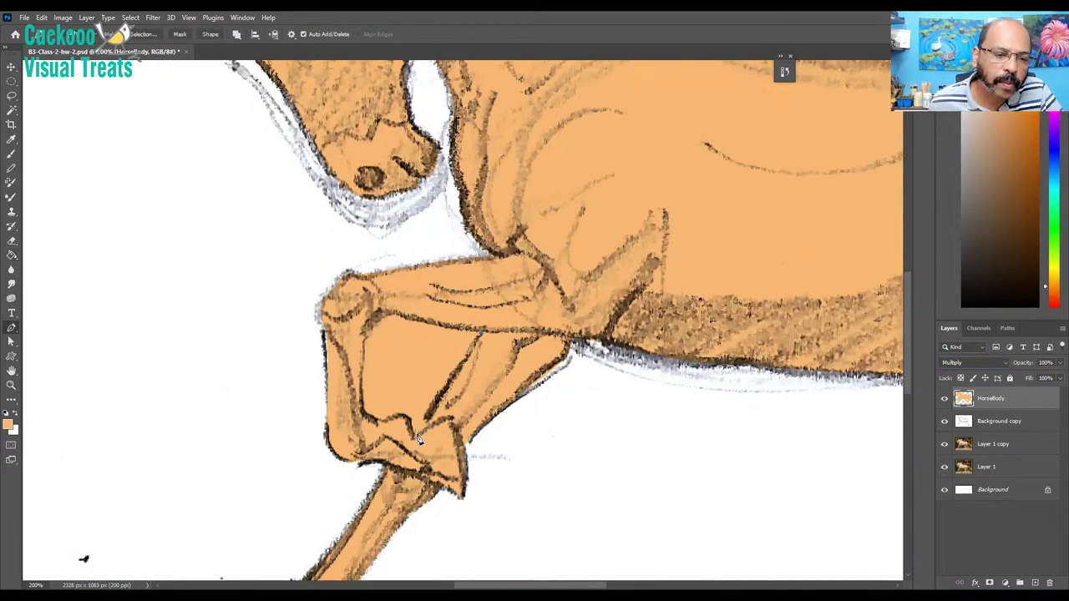
left_click_drag(415, 434, 410, 444)
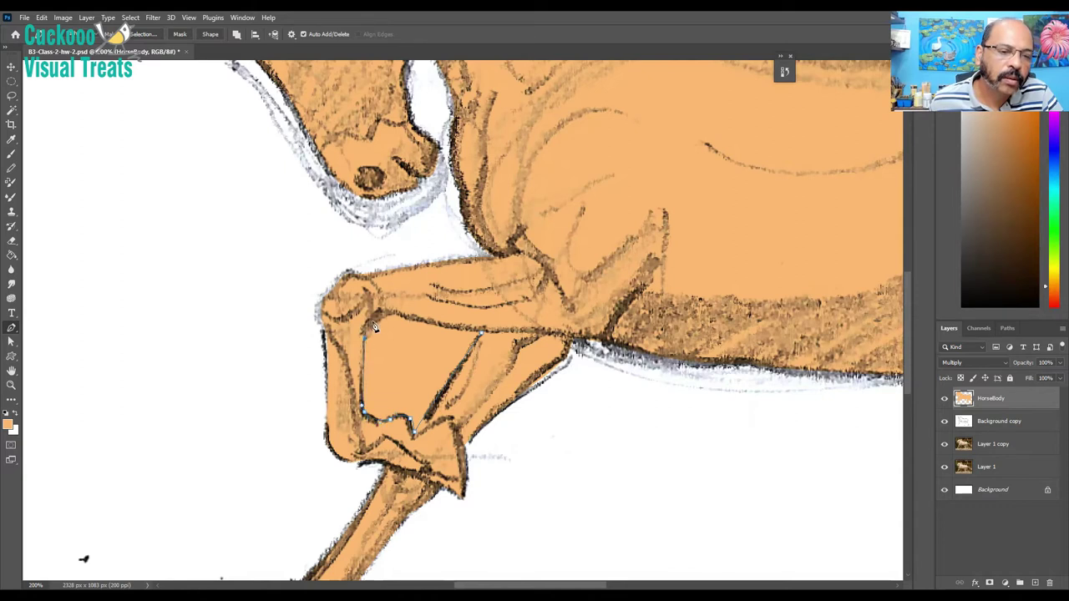
left_click_drag(391, 313, 399, 314)
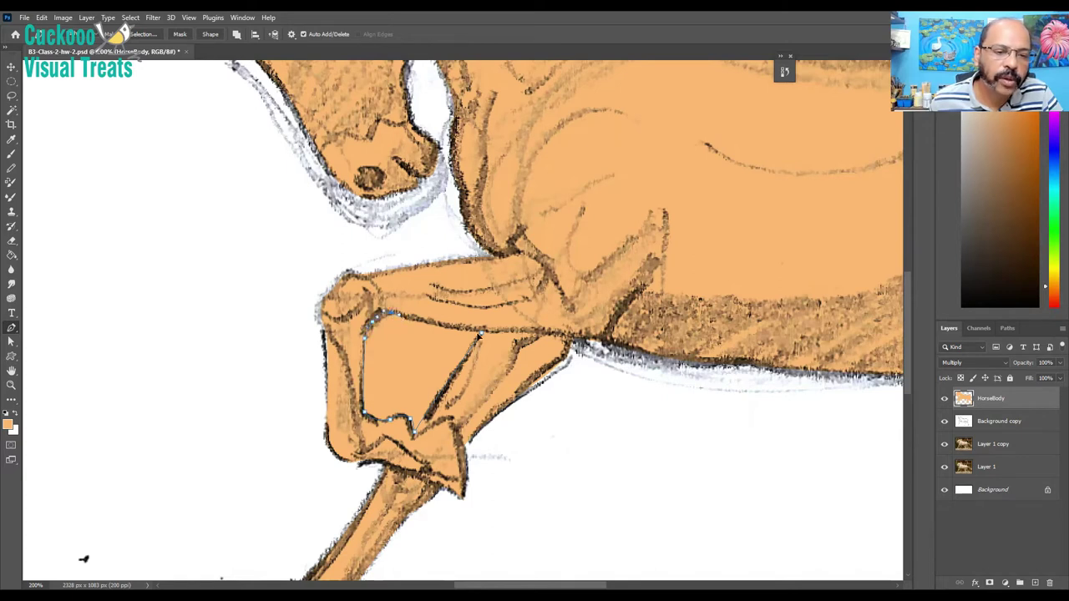
left_click(501, 336)
left_click_drag(507, 334, 523, 336)
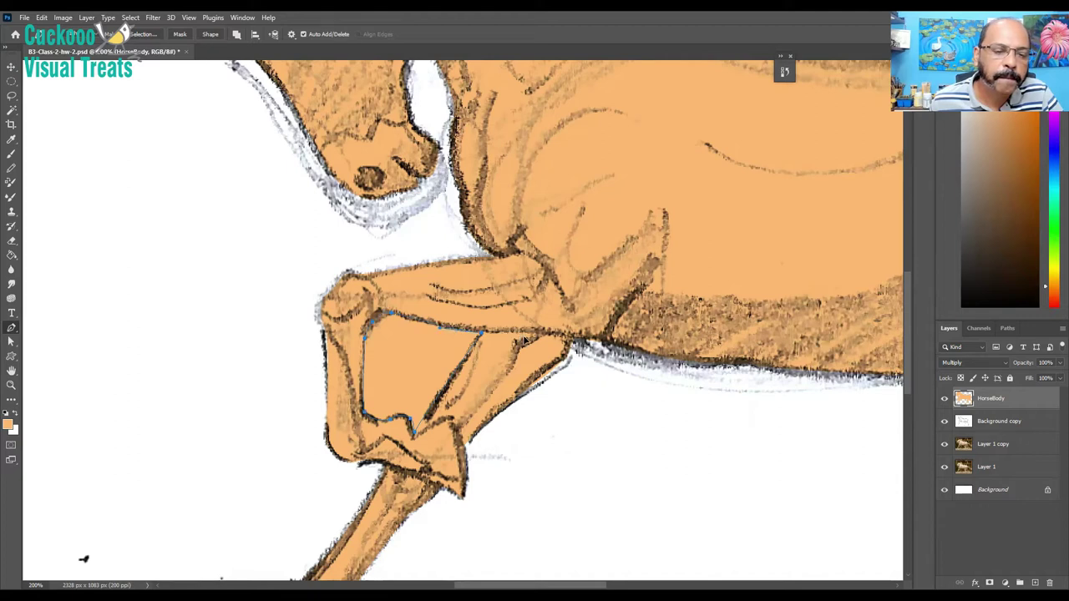
- Make a selection with 0 px feather from the foreleg gap path, delete the orange inside it, and set the HorseBody blend mode to Normal
right_click(431, 357)
left_click(478, 151)
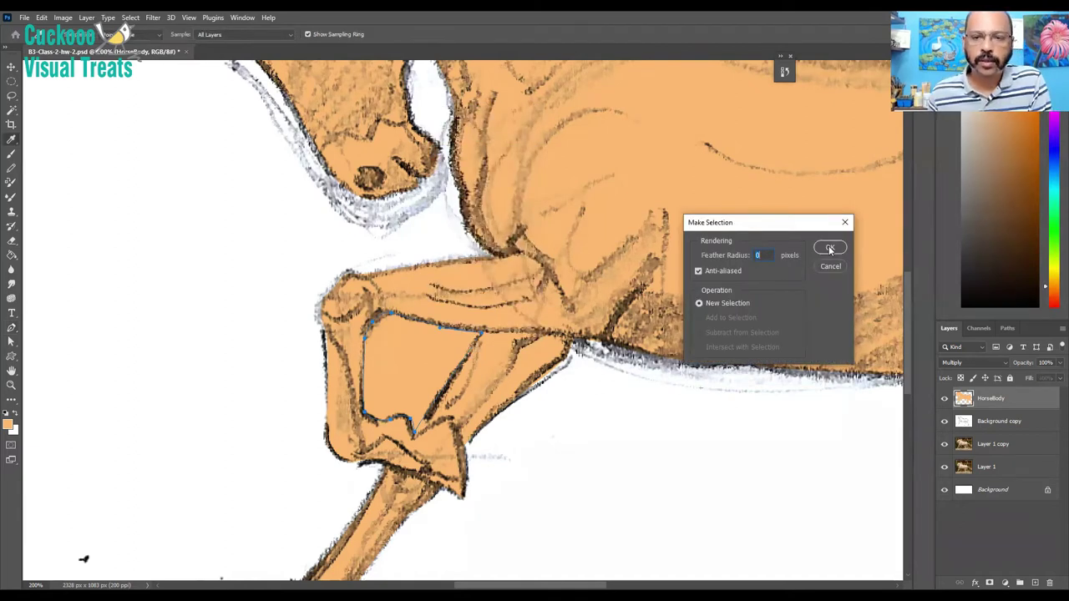
left_click(830, 248)
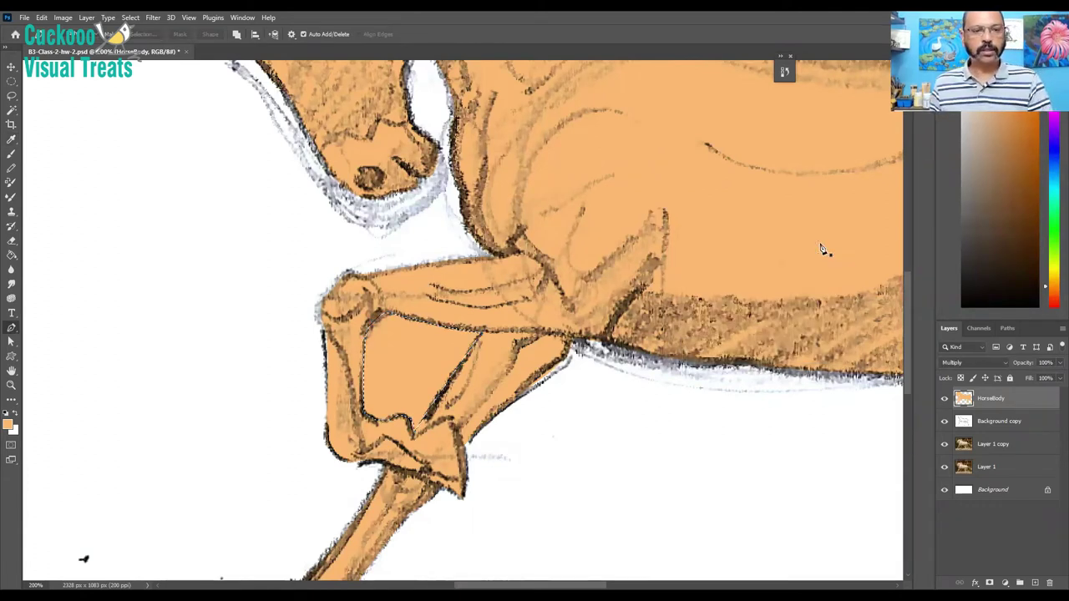
key("Delete")
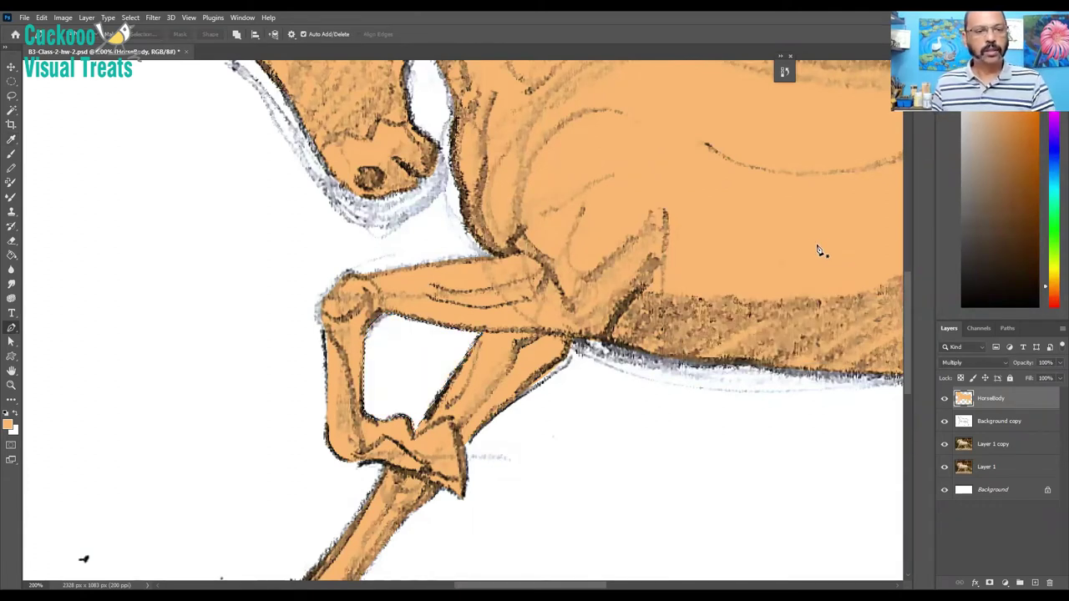
left_click(993, 364)
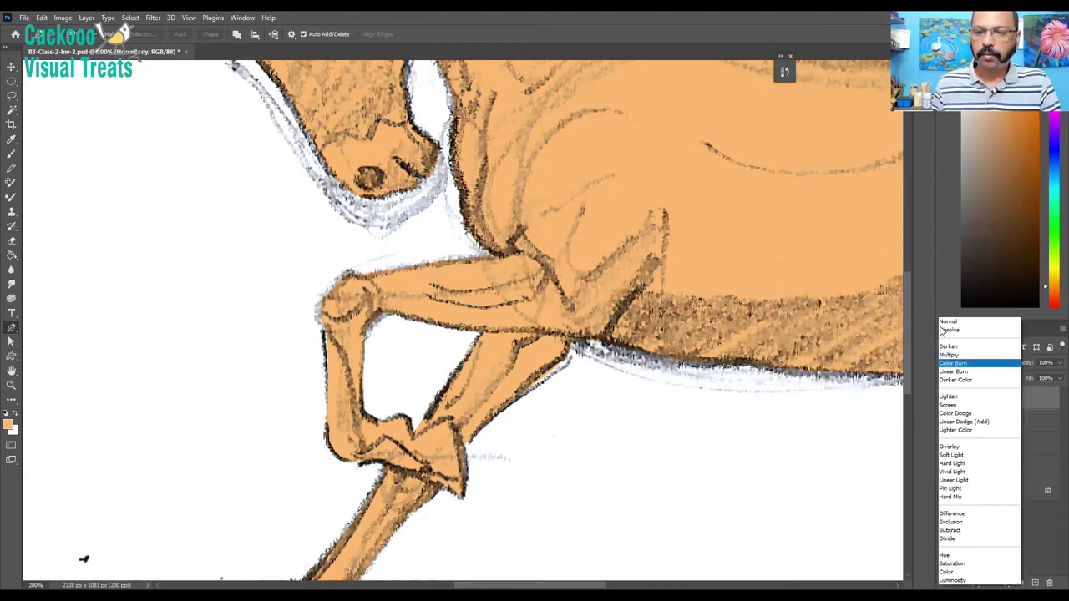
left_click(944, 323)
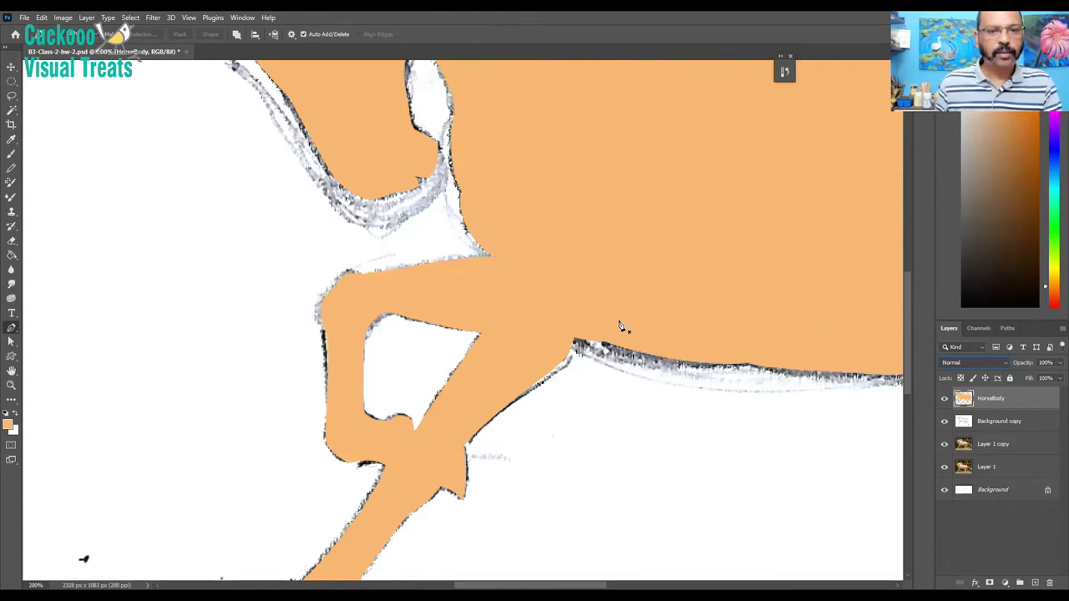
- Examine the solid orange silhouette over the whole horse, from the head and cleared foreleg gap to the hind legs
key("ctrl+minus")
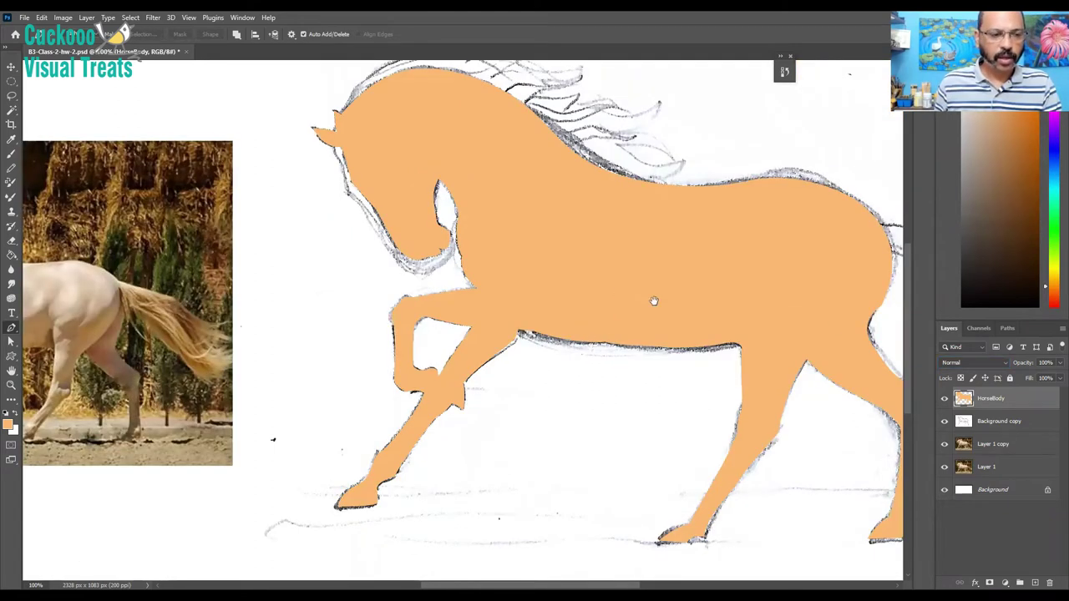
left_click_drag(654, 300, 645, 312)
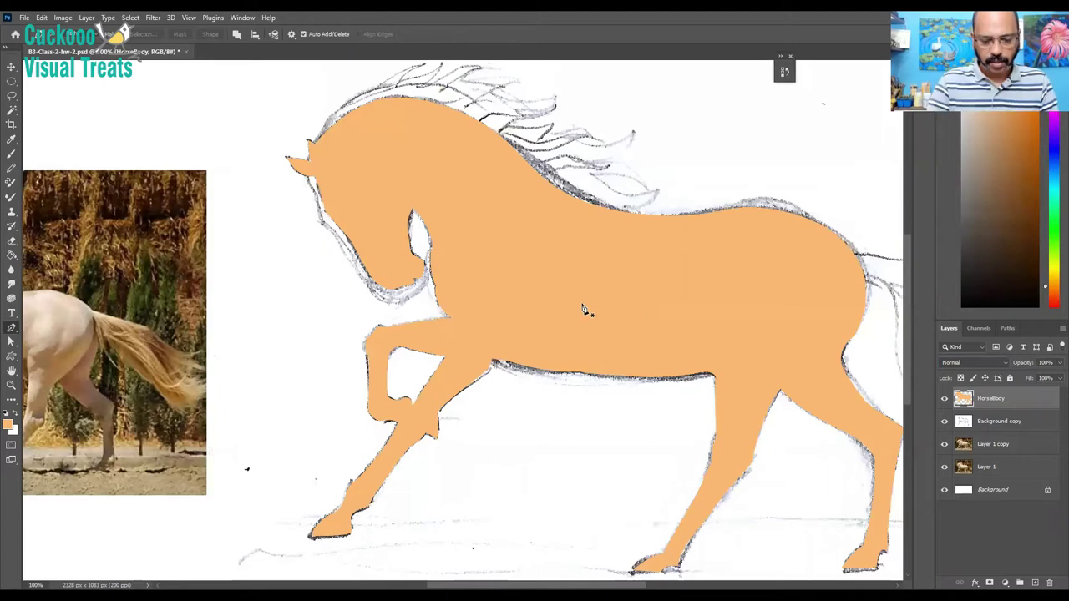
scroll(584, 310, "left", 2)
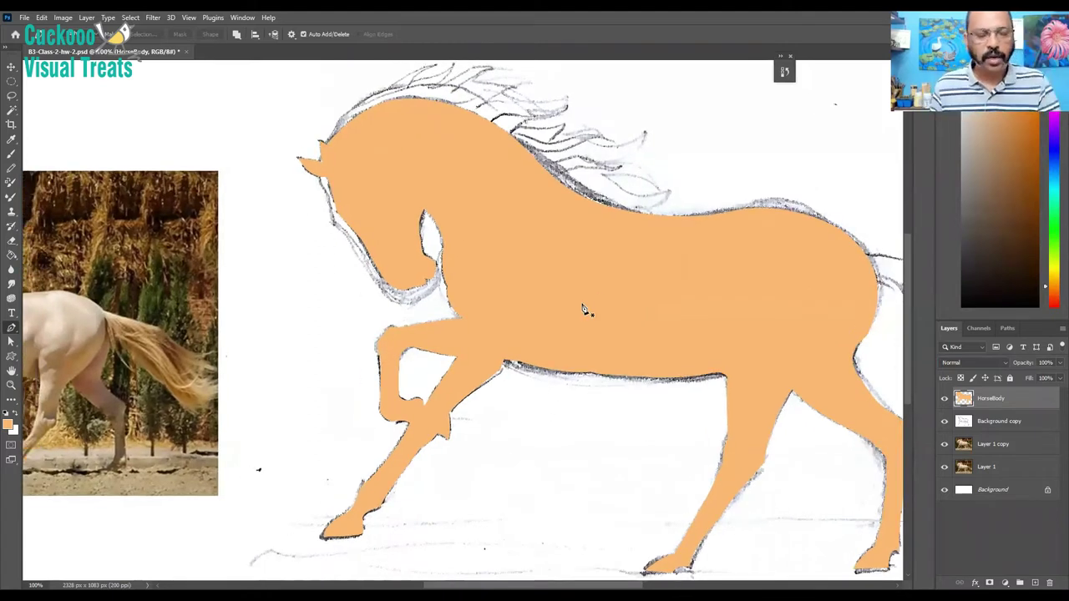
scroll(585, 310, "down", 2)
scroll(584, 310, "right", 3)
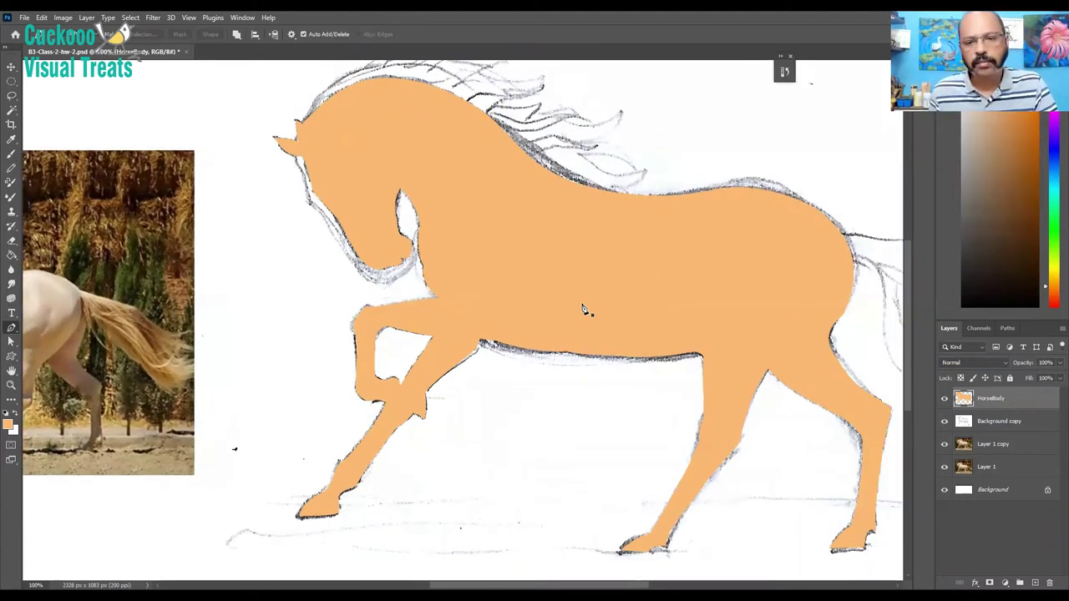
scroll(585, 310, "right", 2)
scroll(584, 310, "up", 1)
scroll(585, 310, "right", 2)
scroll(584, 310, "up", 1)
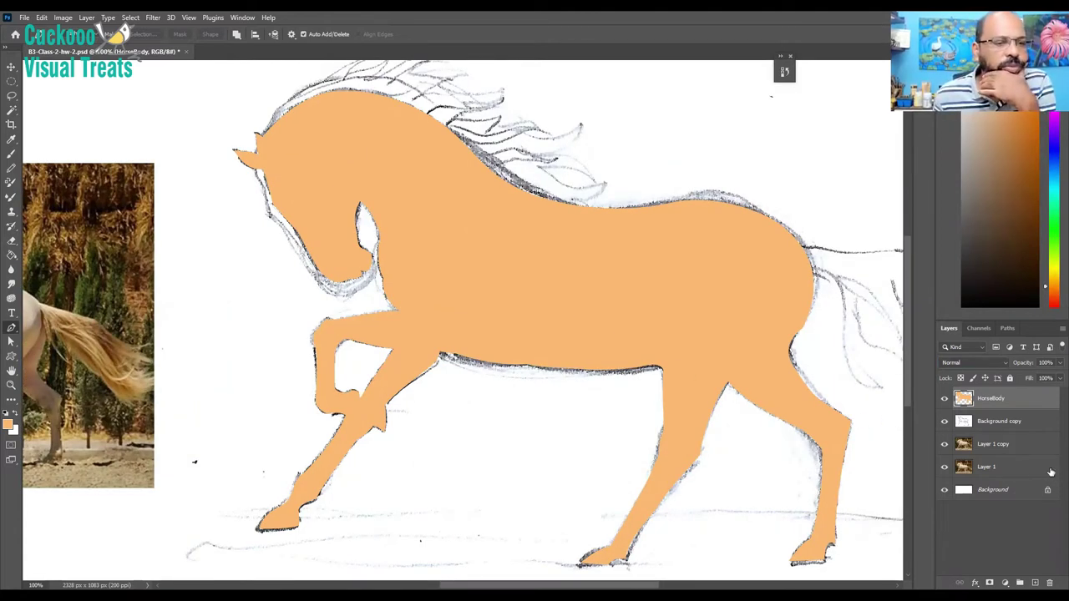
- Rename the Background copy layer as Sketch
left_click(992, 424)
double_click(993, 421)
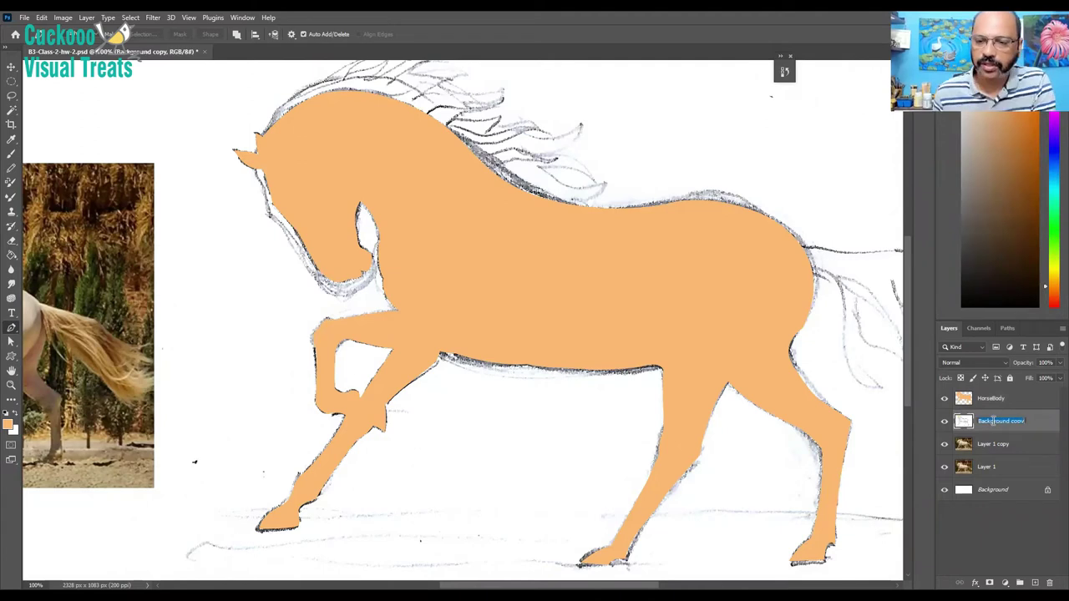
type("Sketch")
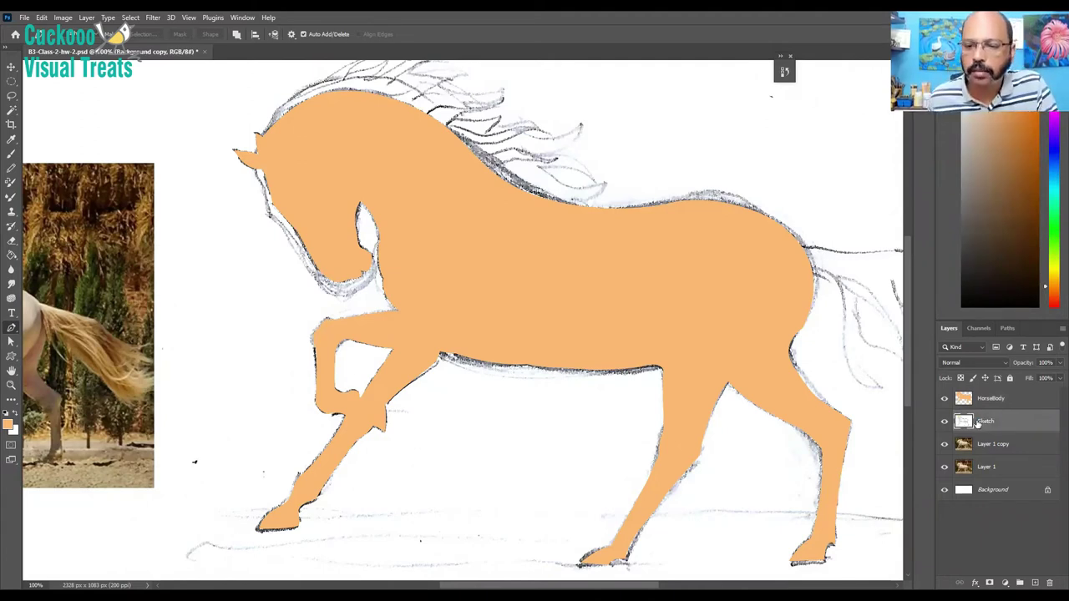
- Move the Sketch layer above HorseBody and set its blend mode to Multiply
left_click(964, 423)
left_click_drag(965, 423, 964, 400)
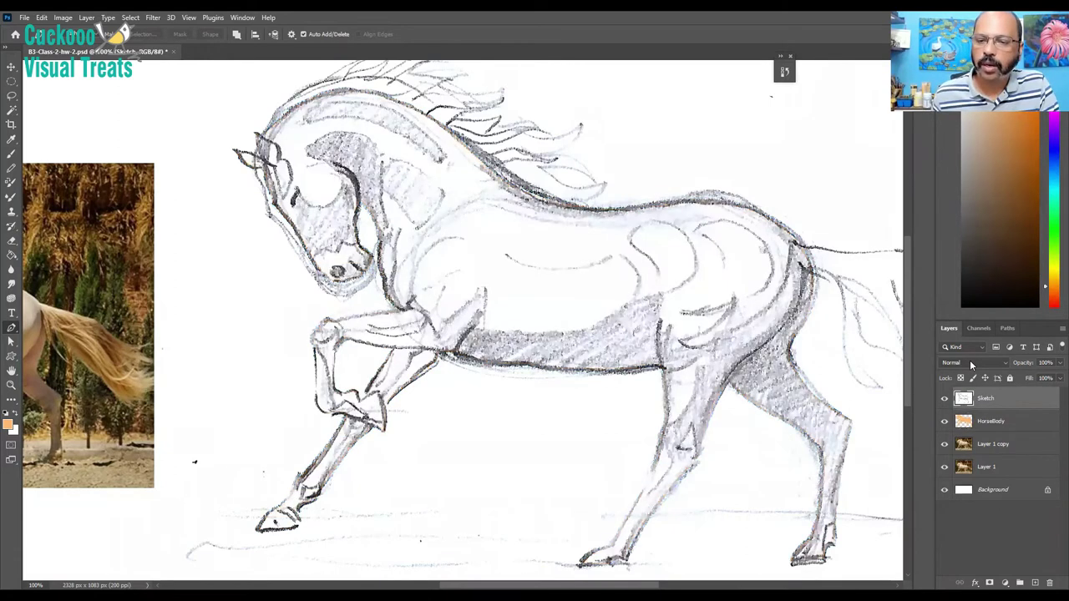
left_click(970, 361)
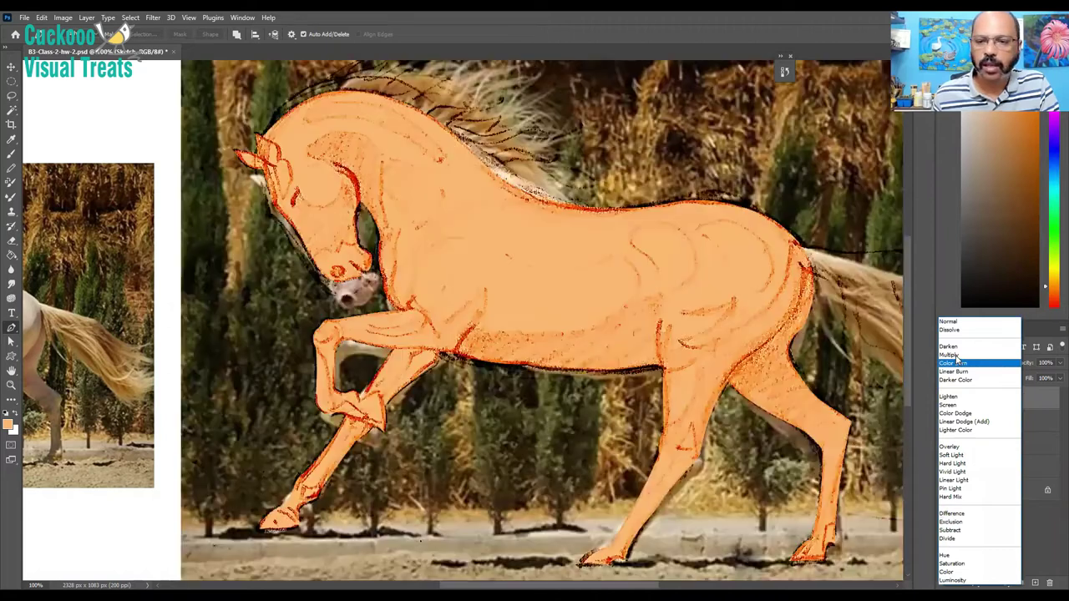
left_click(955, 358)
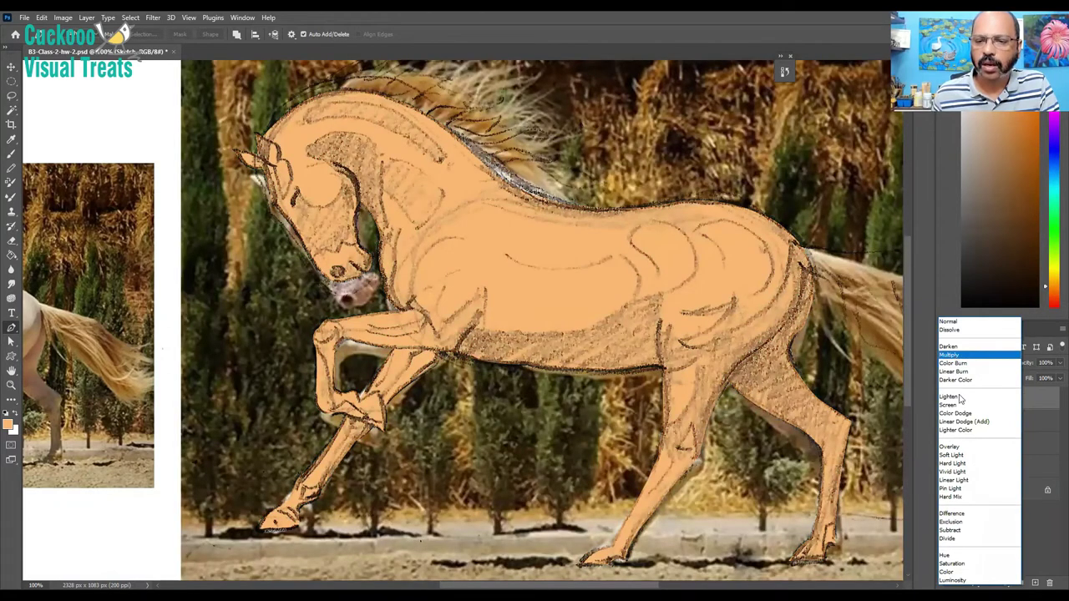
- Hide the Layer 1 copy photo layer and delete it
left_click(945, 444)
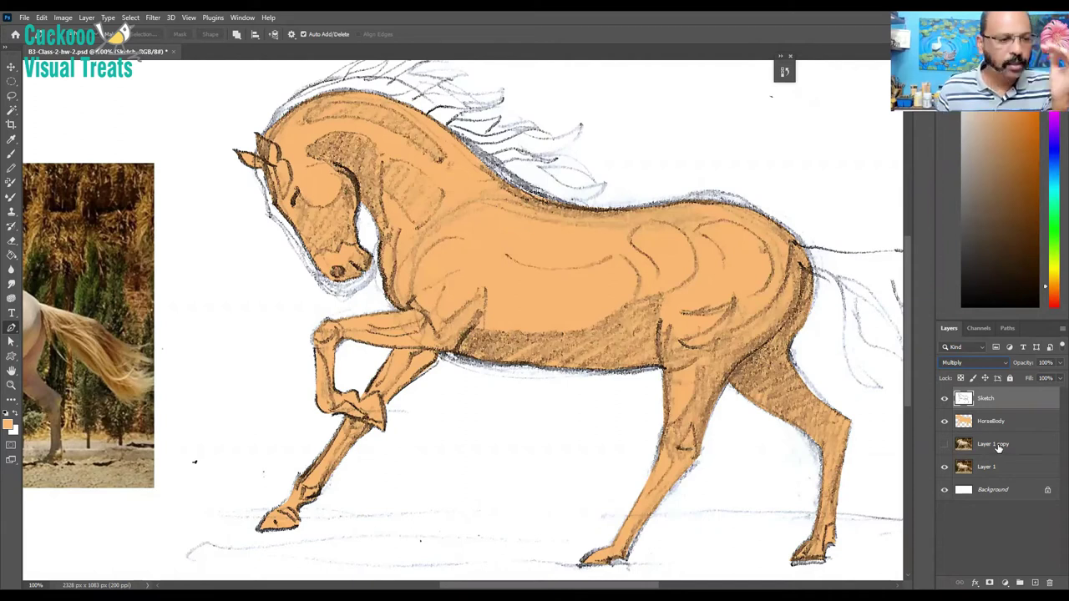
left_click(988, 447)
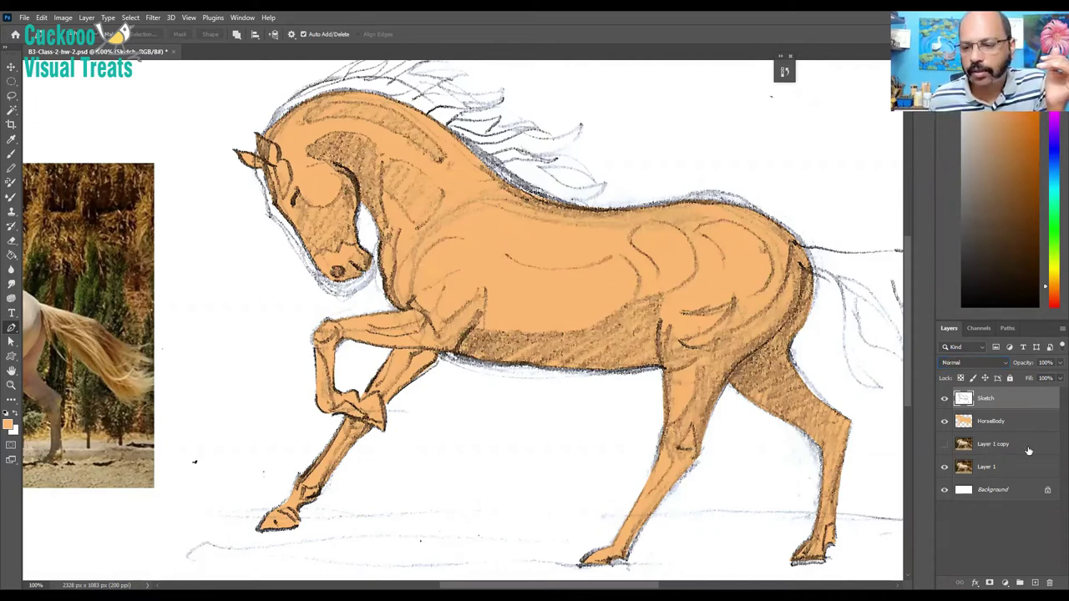
left_click(995, 448)
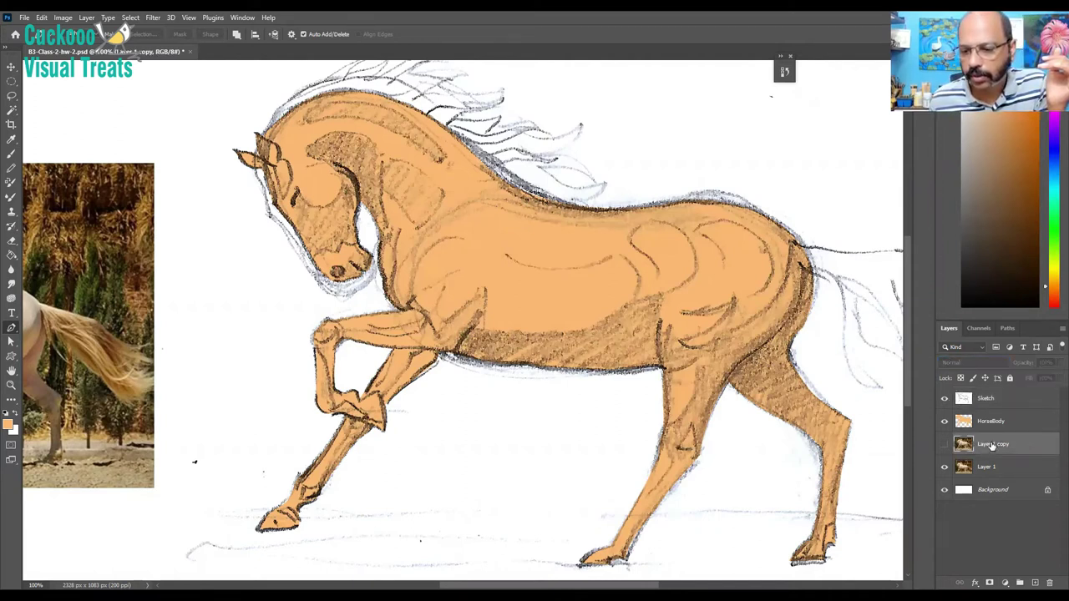
left_click(1050, 581)
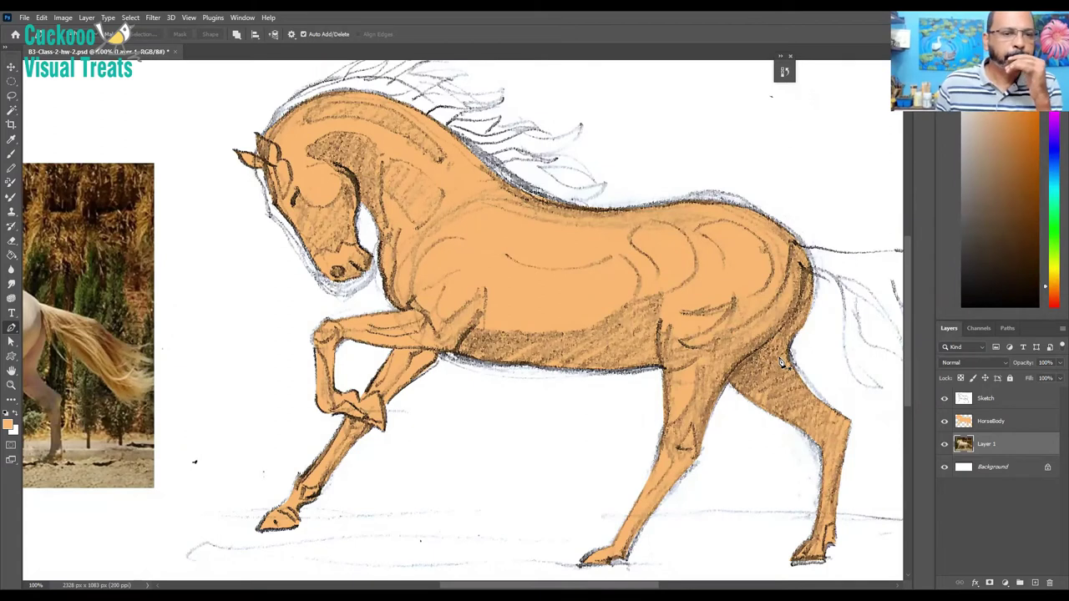
- Hide the Sketch layer to check the flat HorseBody silhouette against the reference photo, and show the sketch again
left_click(983, 414)
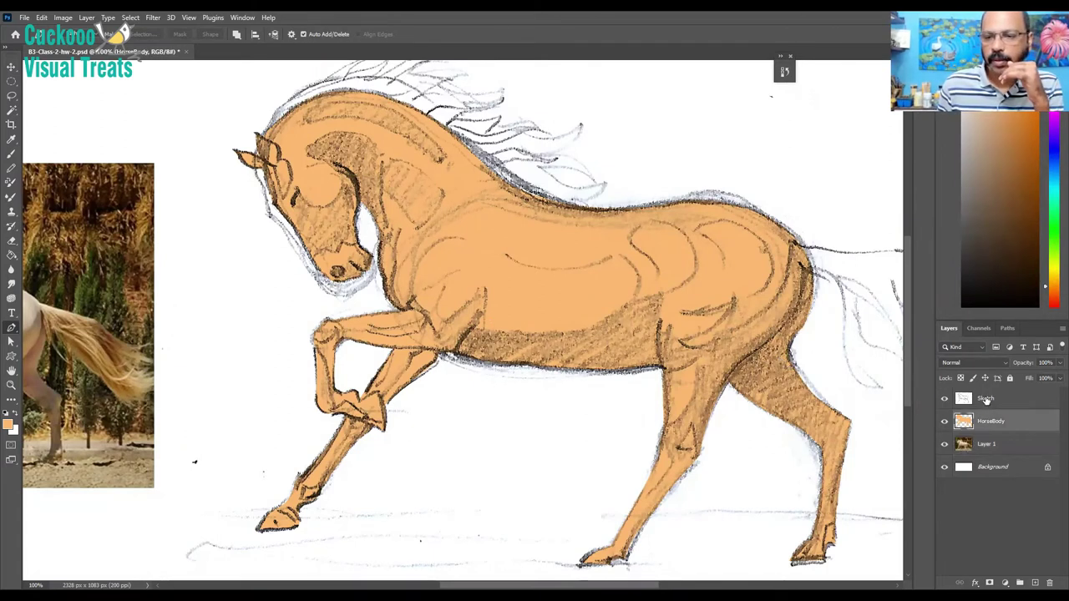
left_click(984, 399)
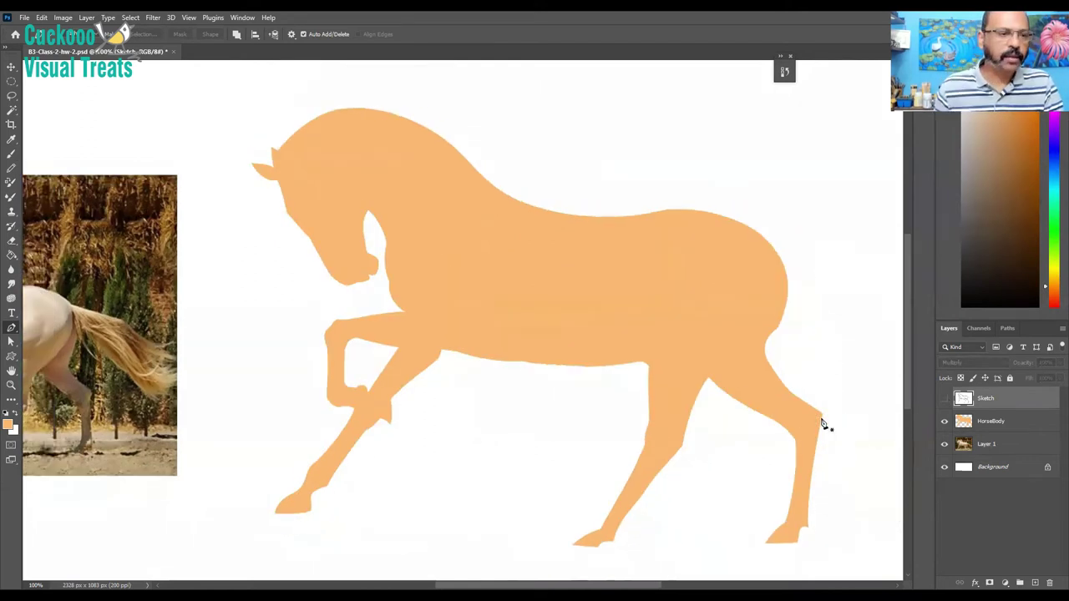
key("ctrl+minus")
left_click_drag(508, 379, 554, 379)
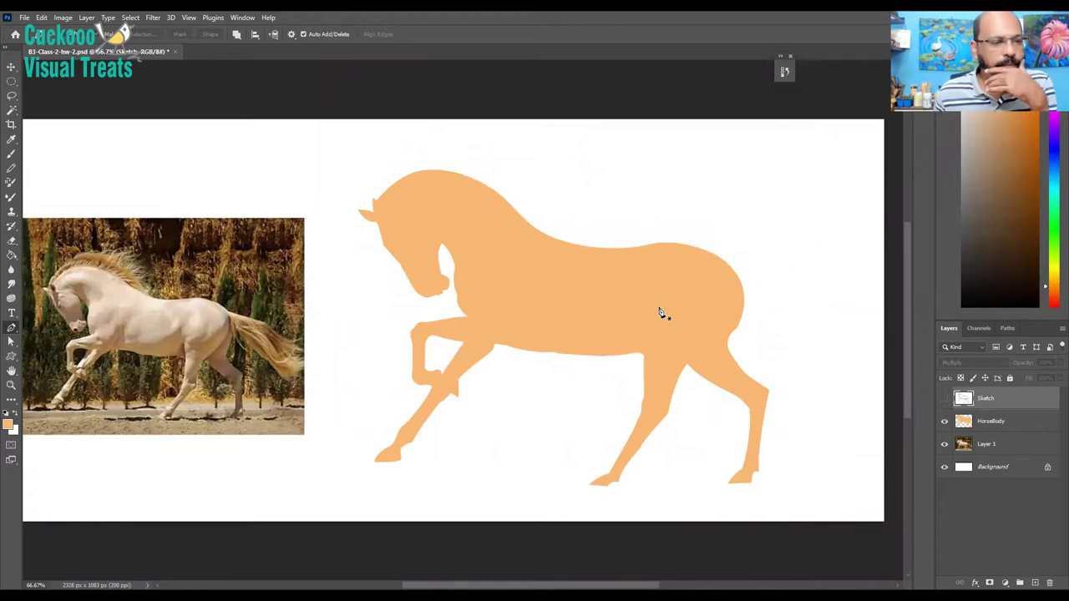
left_click(945, 398)
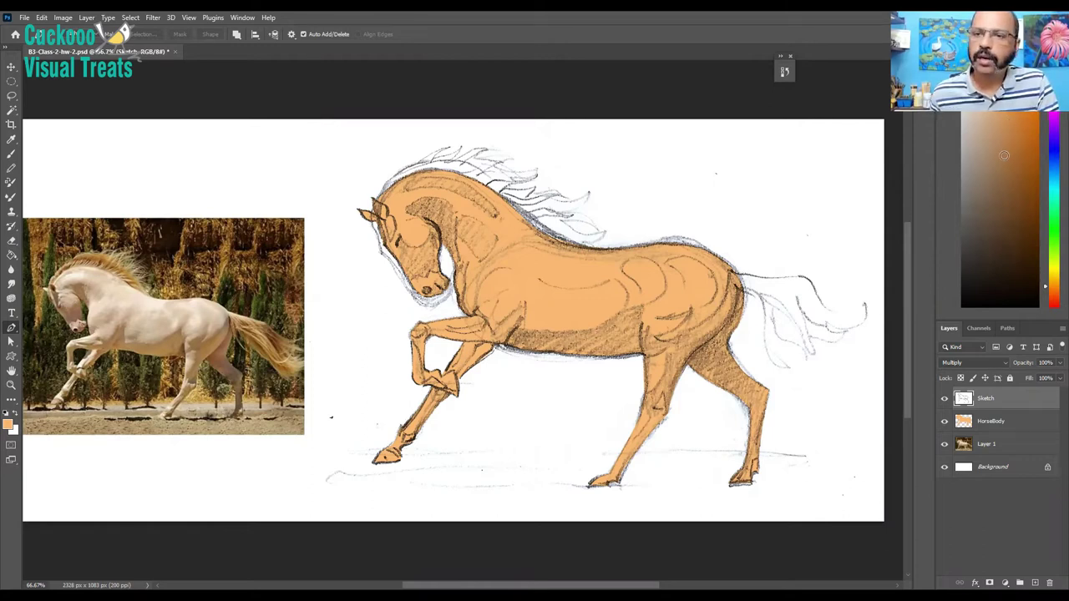
- Pick a muted brown as the foreground colour and choose the M-Texture-6 preset for the Brush tool
left_click(1004, 156)
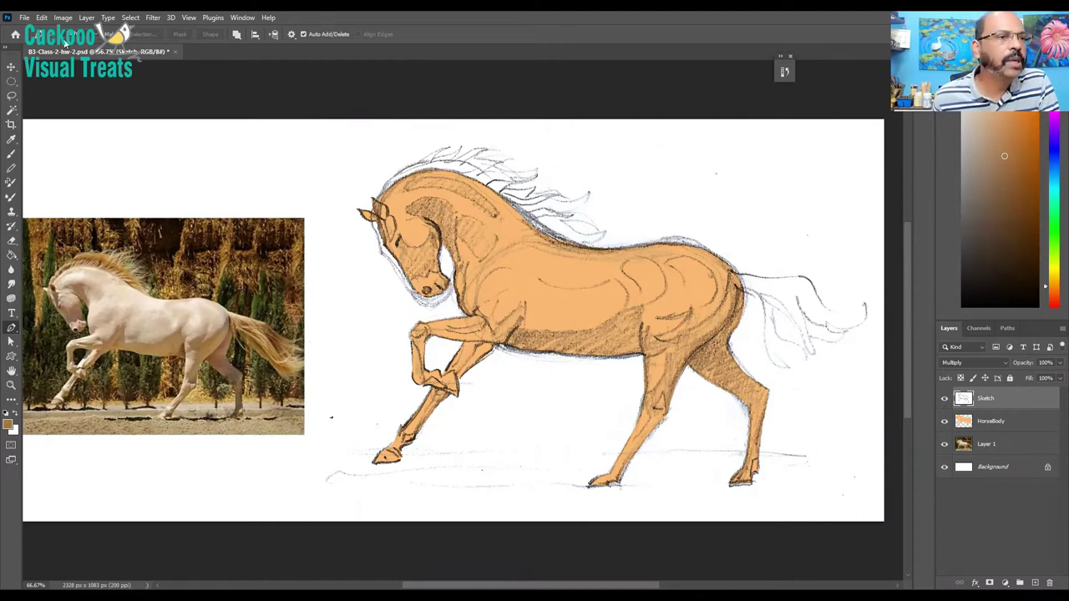
key("b")
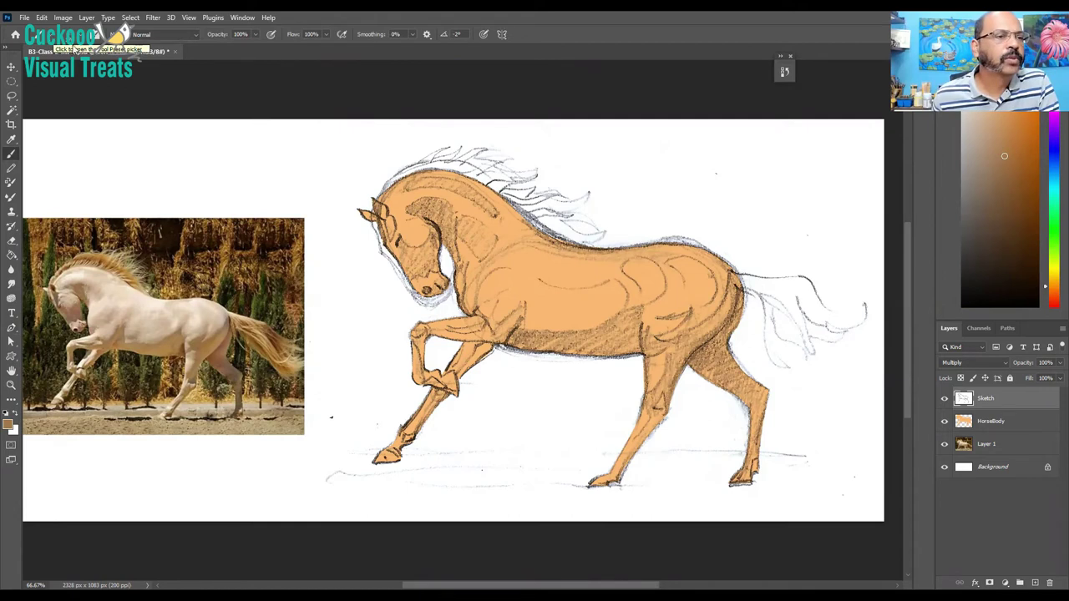
left_click(42, 35)
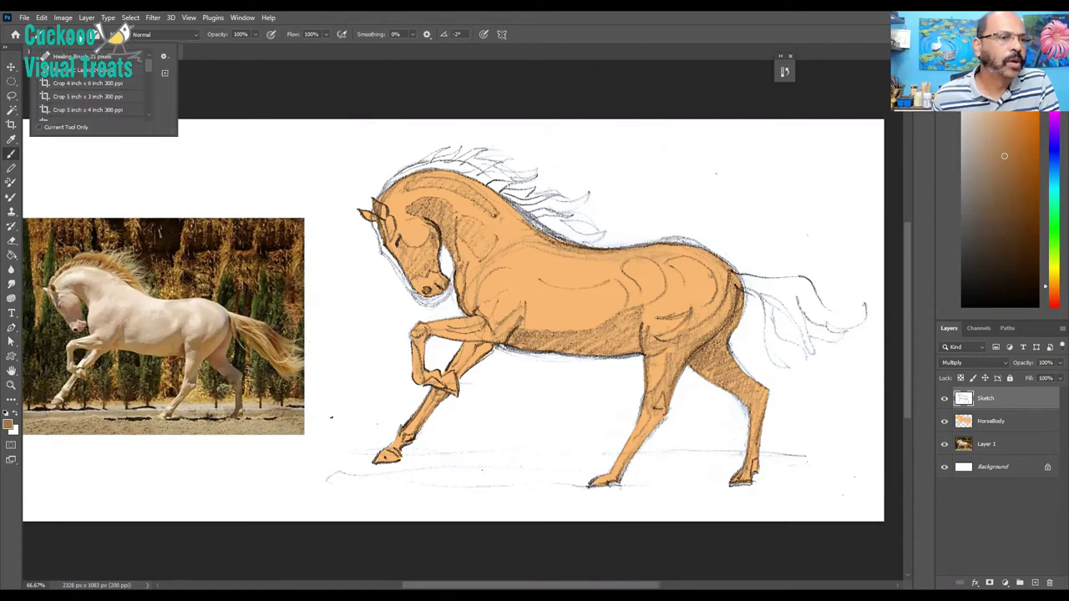
right_click(136, 310)
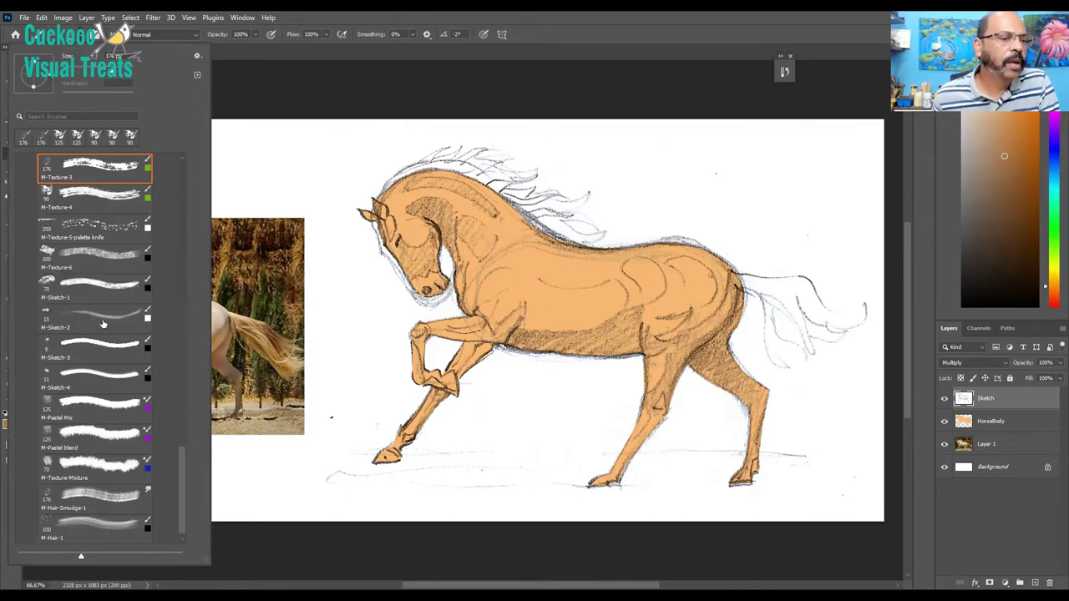
scroll(103, 324, "up", 1)
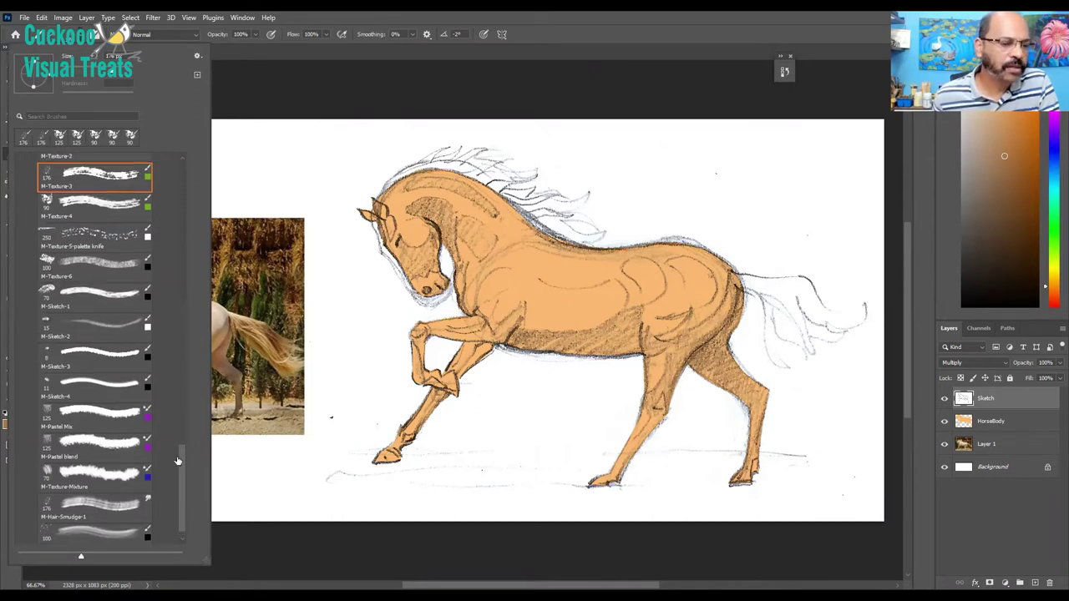
scroll(177, 460, "up", 1)
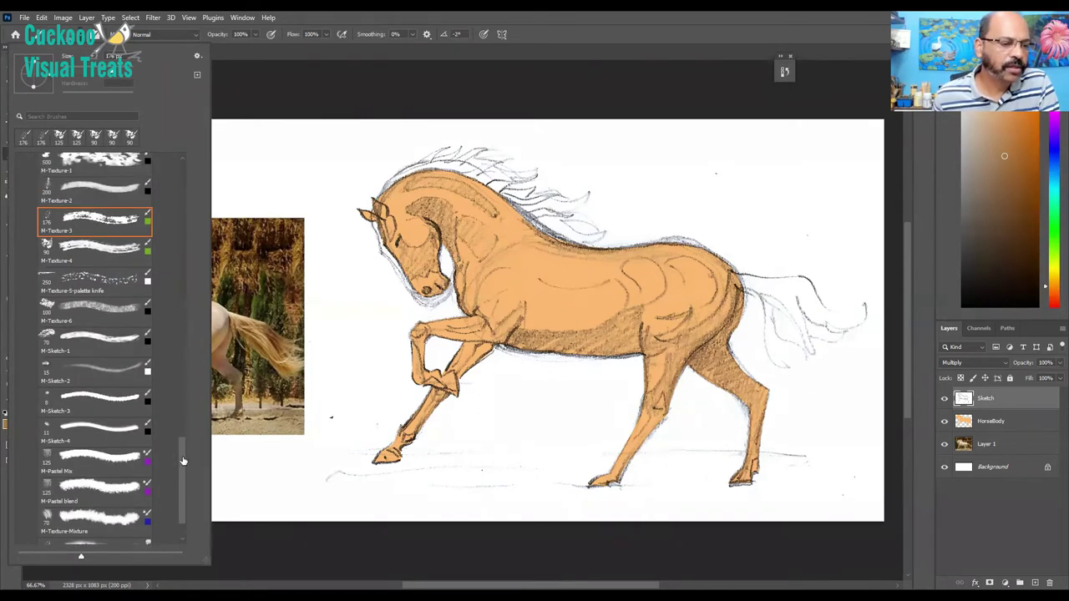
scroll(183, 461, "up", 2)
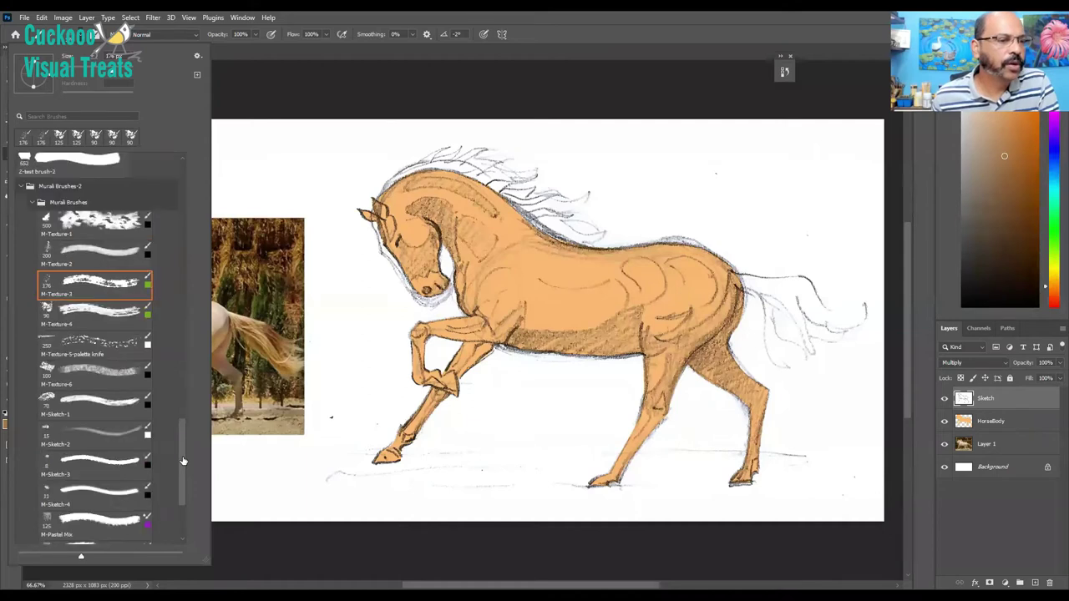
scroll(187, 455, "up", 1)
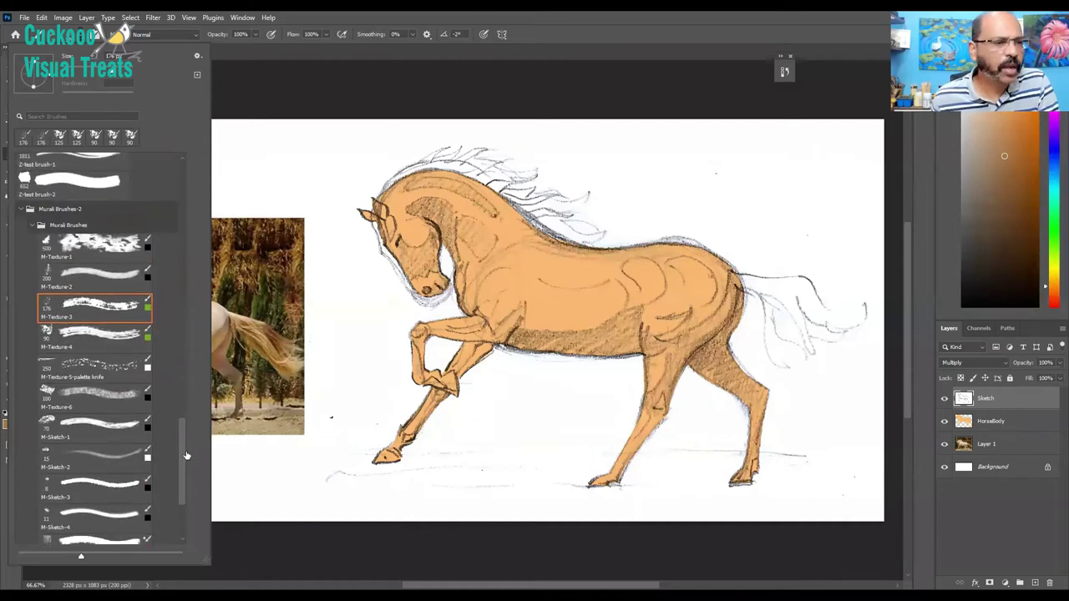
scroll(100, 359, "down", 2)
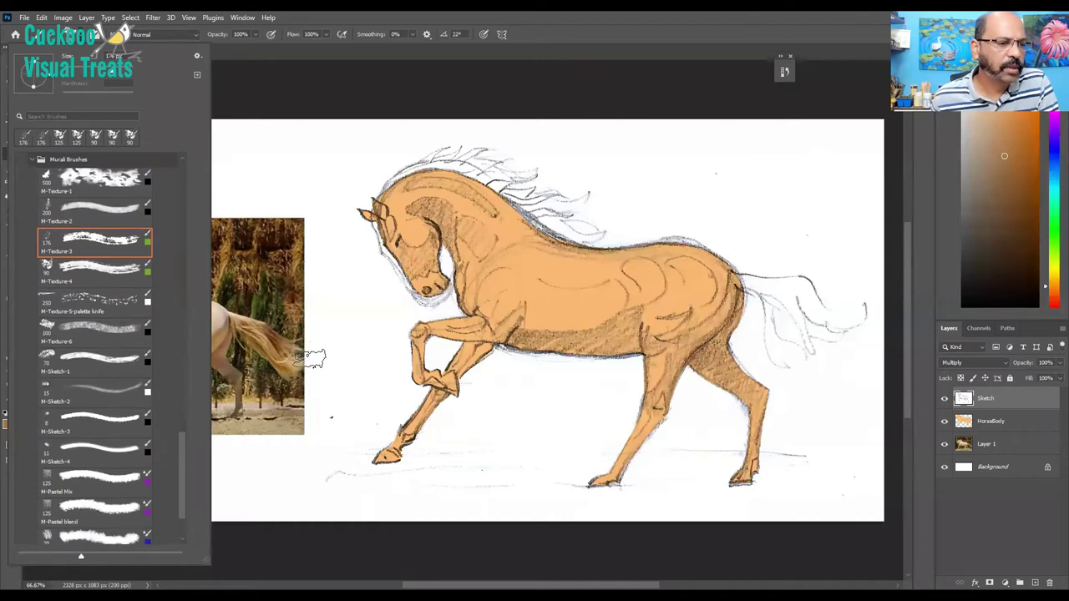
left_click(106, 331)
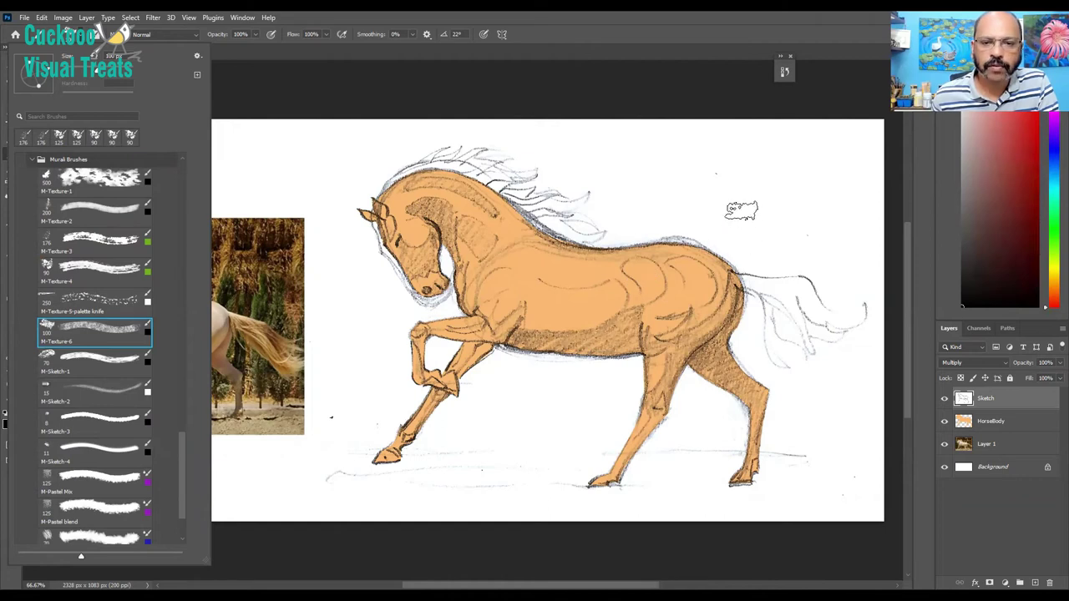
- Try the textured brush with a wavy black stroke above the horse's back, and undo the stroke
mouse_move(598, 165)
left_mouse_down()
mouse_move(762, 224)
mouse_move(680, 196)
left_mouse_up()
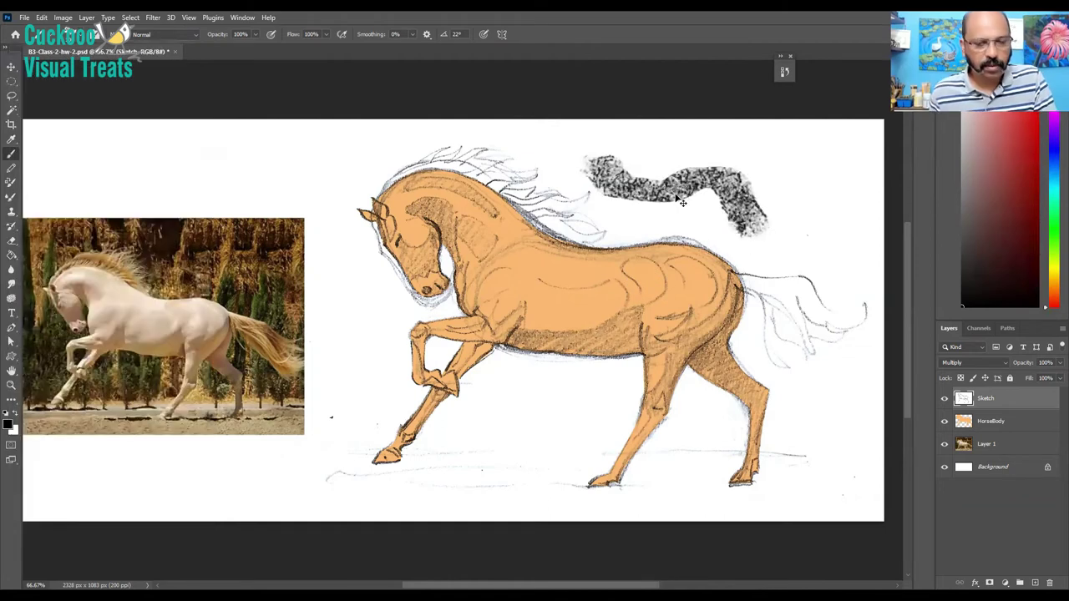
key("ctrl+z")
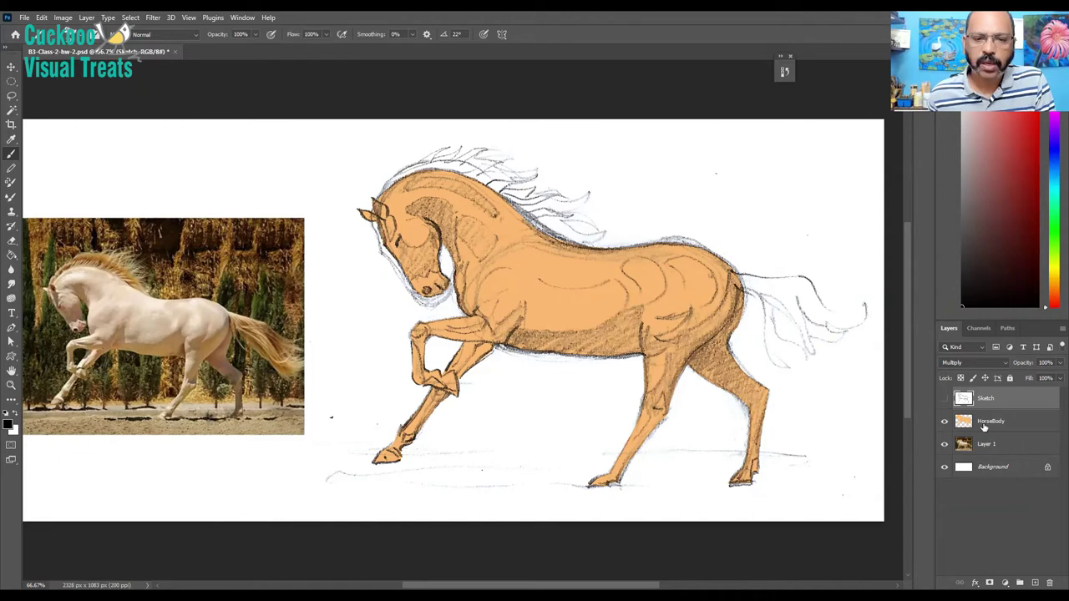
- Hide and show the Sketch layer once to compare it with the flat body, and make HorseBody the active layer
key("ctrl+comma")
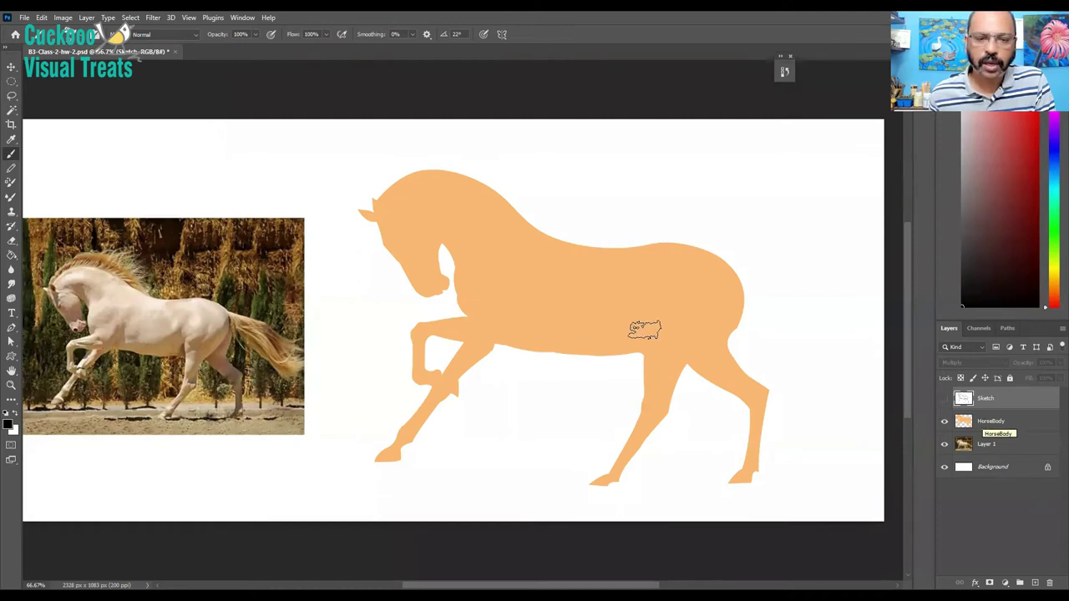
key("ctrl+comma")
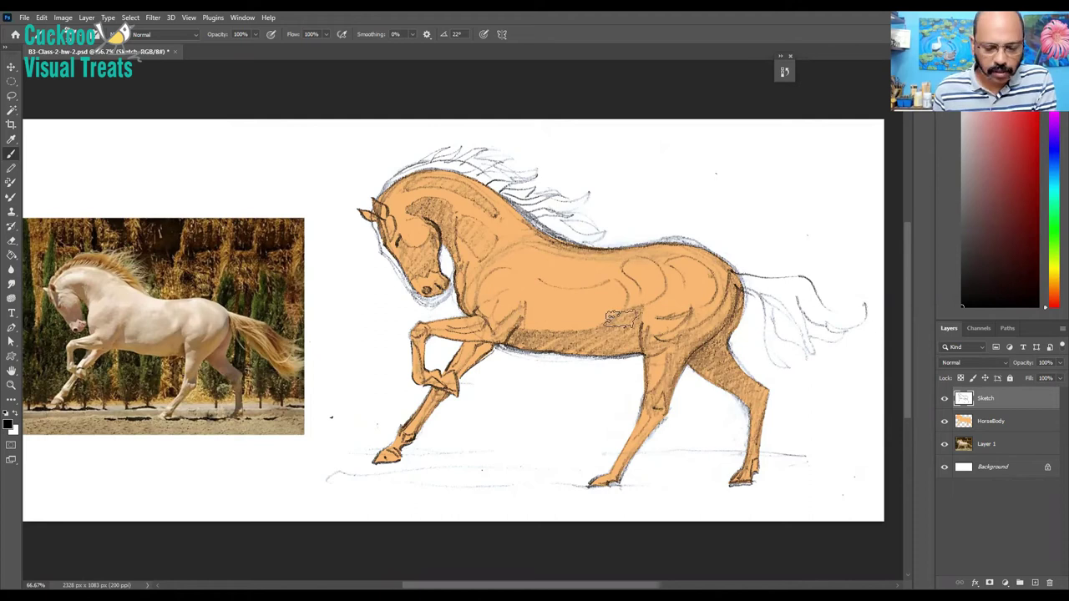
key("alt+bracketleft")
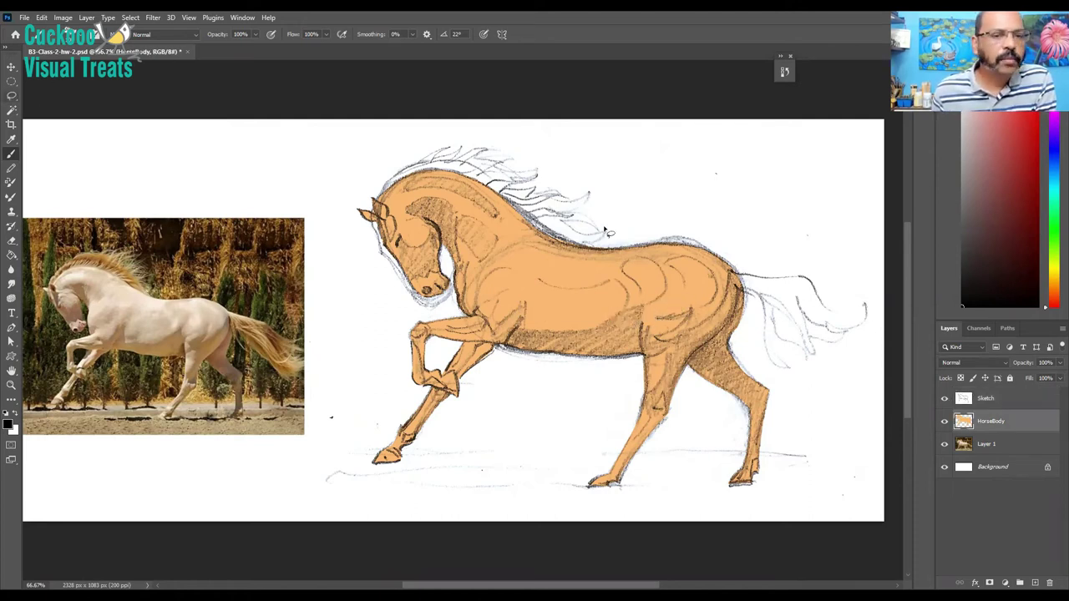
- Outline the belly shadow between the front and hind legs with a freehand Lasso selection
key("l")
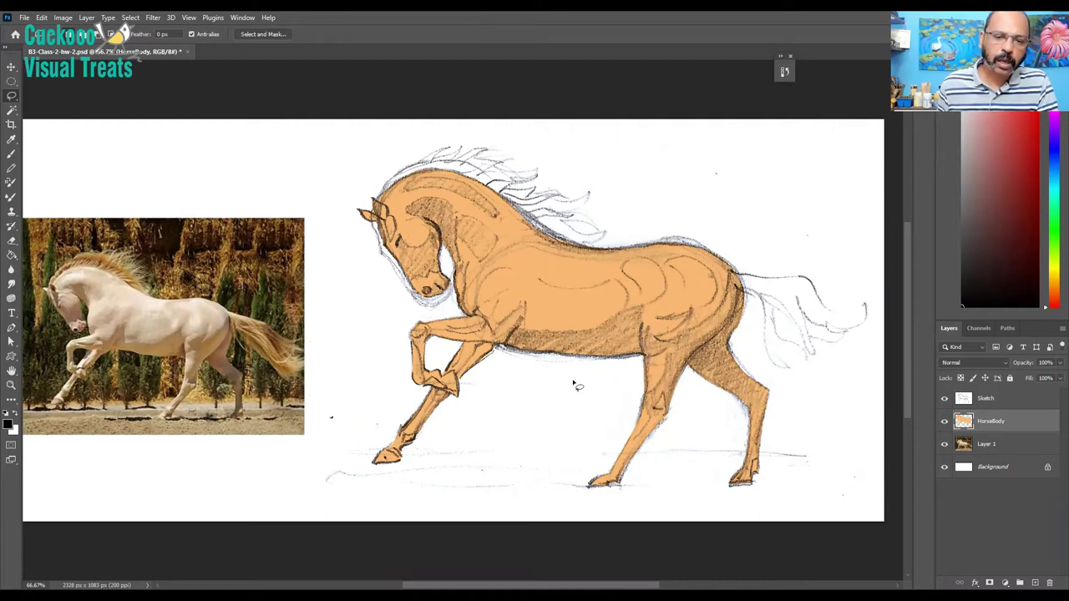
left_click_drag(508, 356, 506, 348)
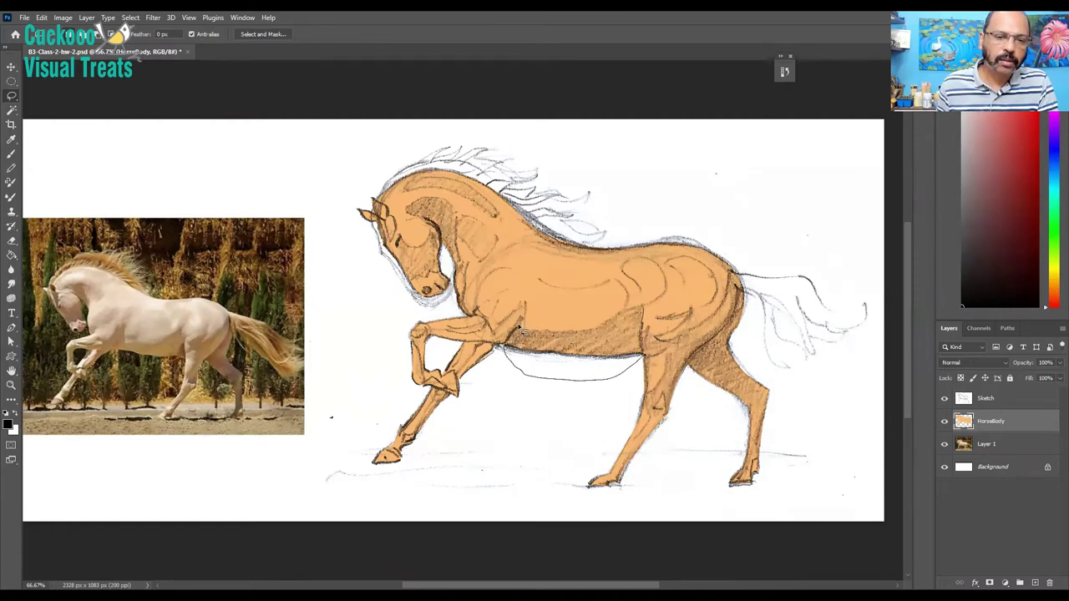
left_click_drag(522, 325, 642, 299)
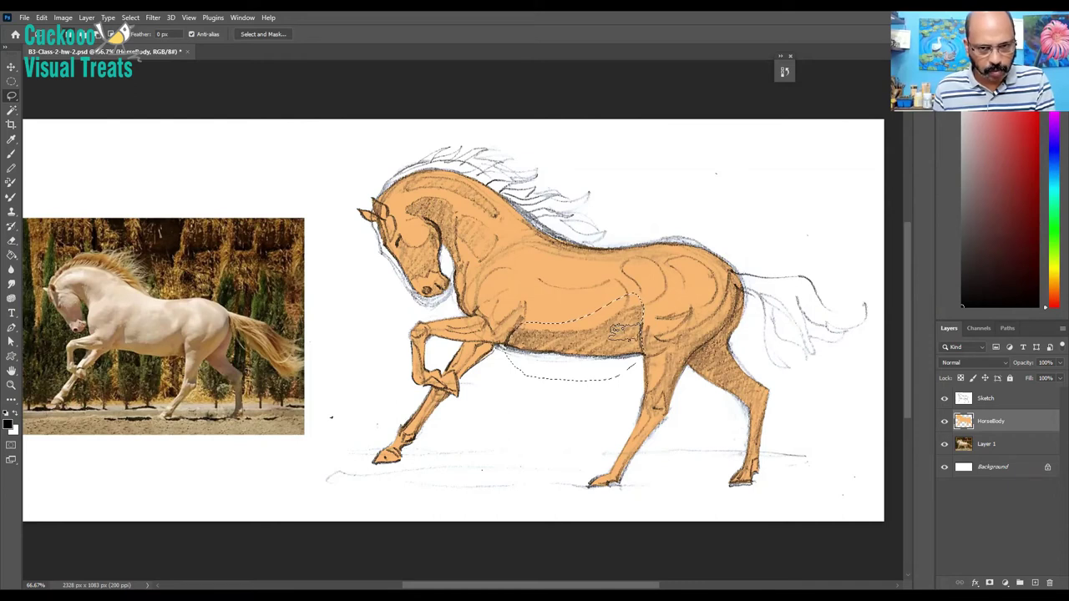
- Hide the Sketch layer, sample the body's orange and darken it to a mid brown foreground colour
key("b")
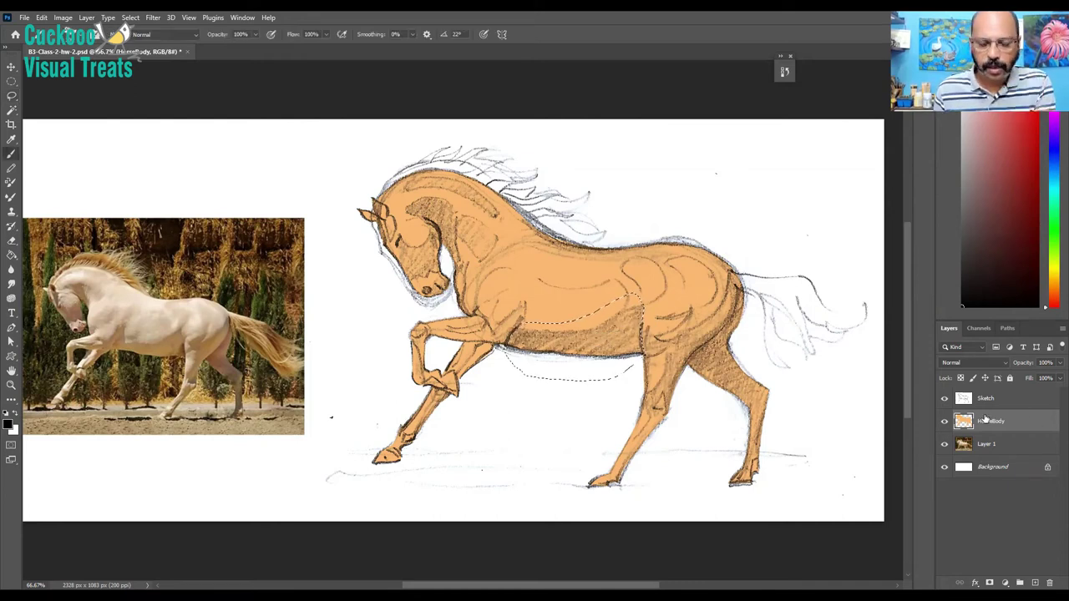
left_click(944, 399)
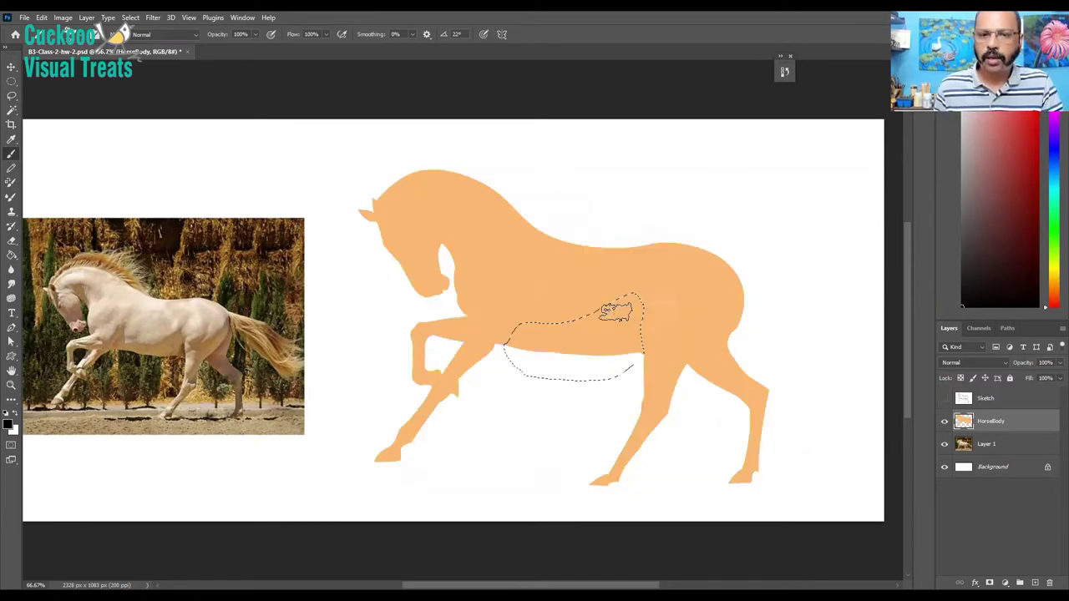
key("i")
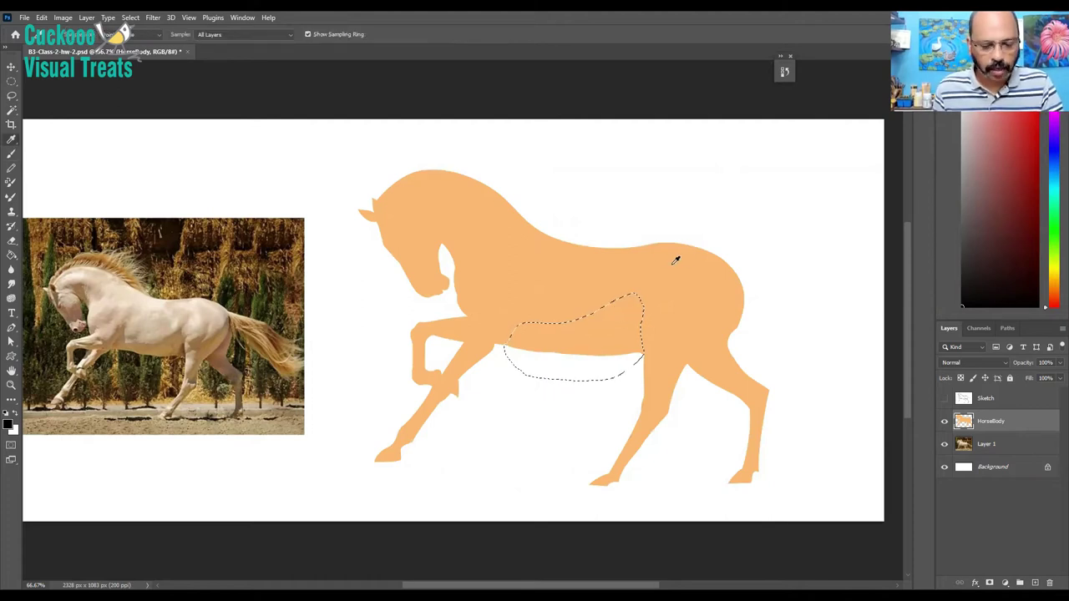
left_click(674, 263)
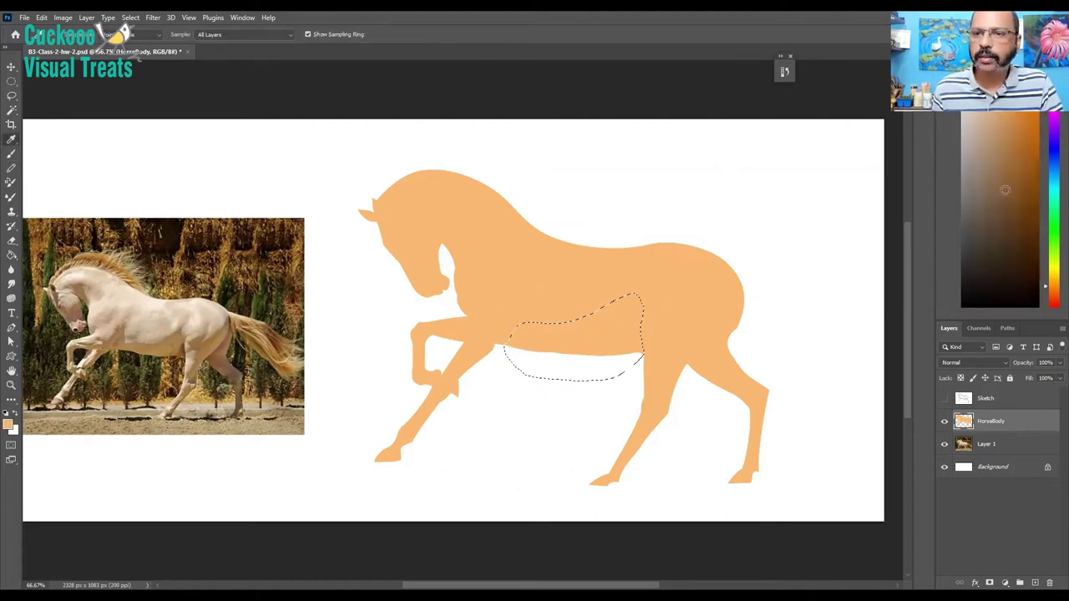
left_click(1005, 150)
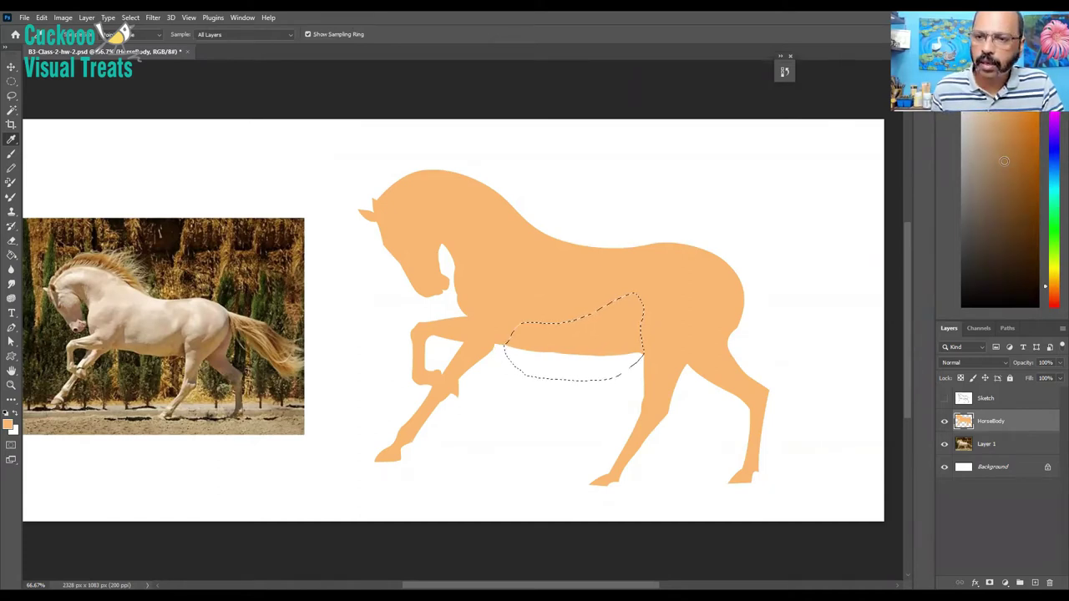
left_click_drag(1005, 161, 1003, 161)
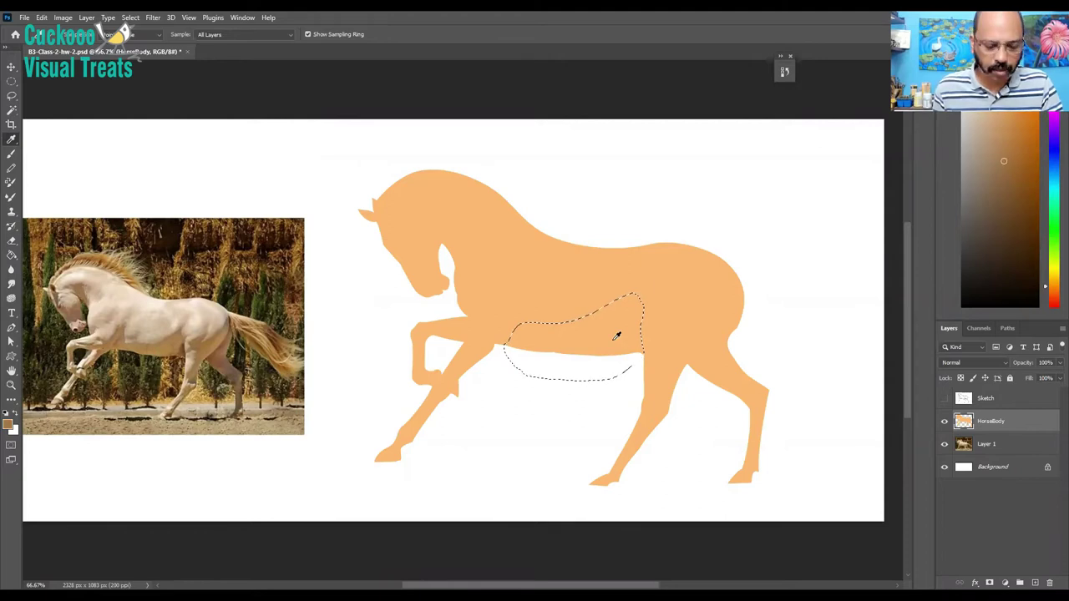
- Lock HorseBody's transparent pixels, shade the selected belly with textured strokes in mid and darker browns, and clear the selection
key("b")
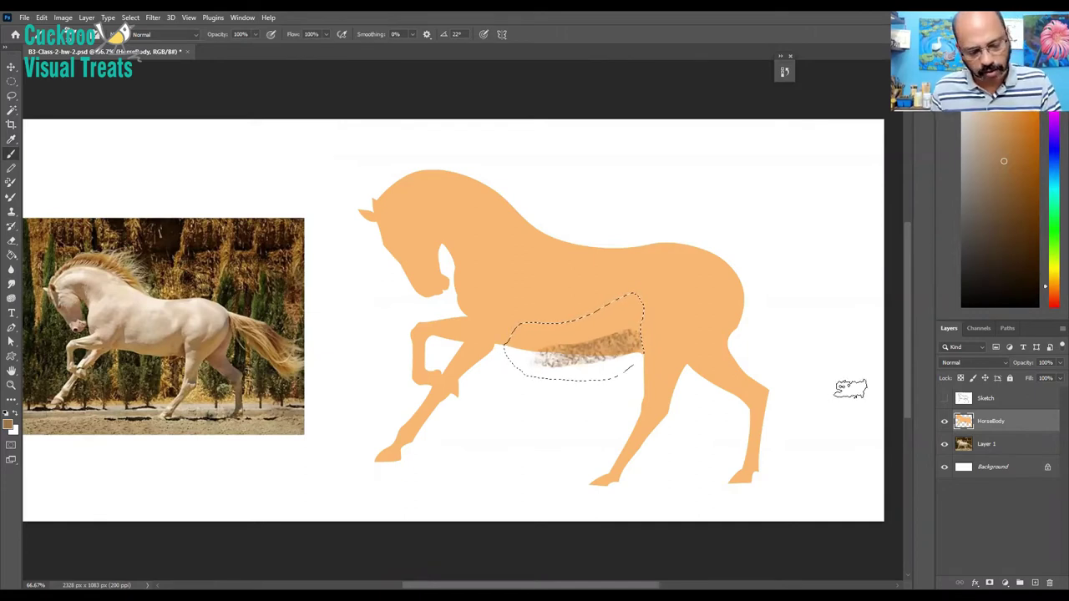
left_click(961, 380)
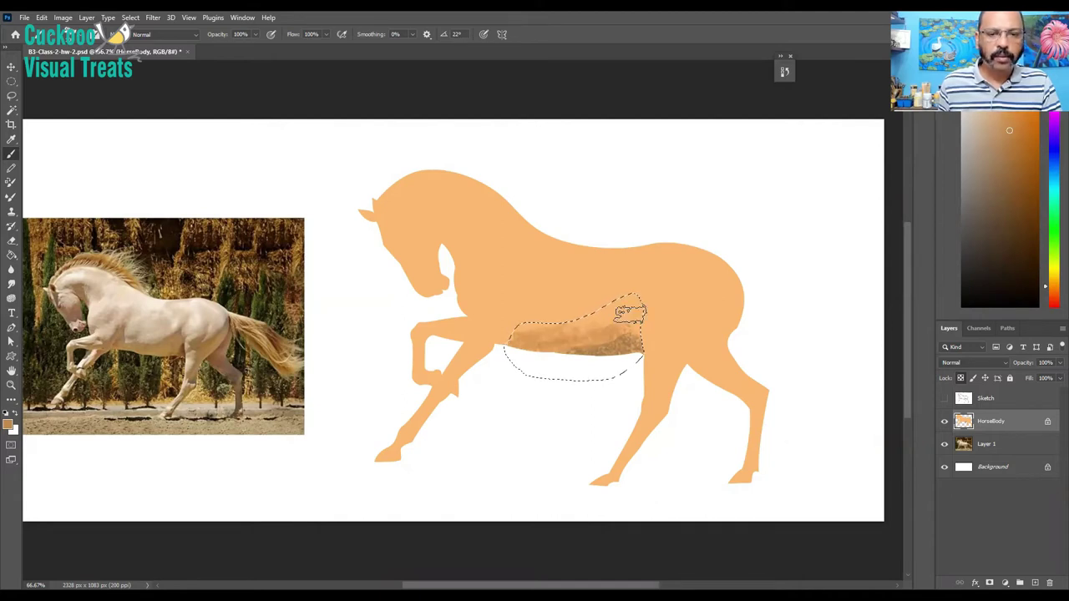
mouse_move(633, 325)
left_mouse_down()
mouse_move(640, 351)
mouse_move(627, 346)
left_mouse_up()
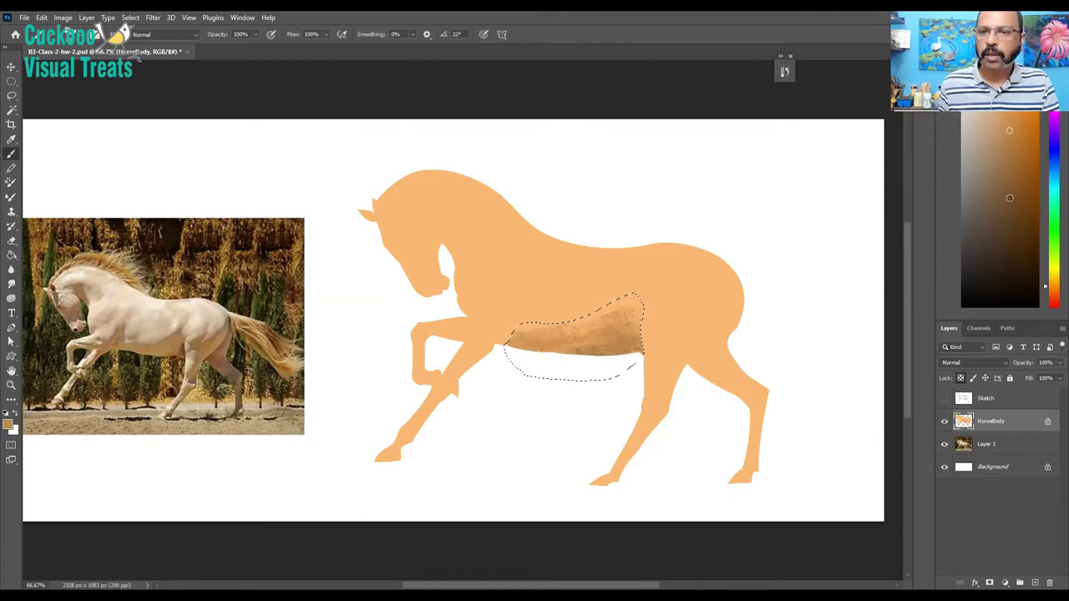
left_click(1010, 197)
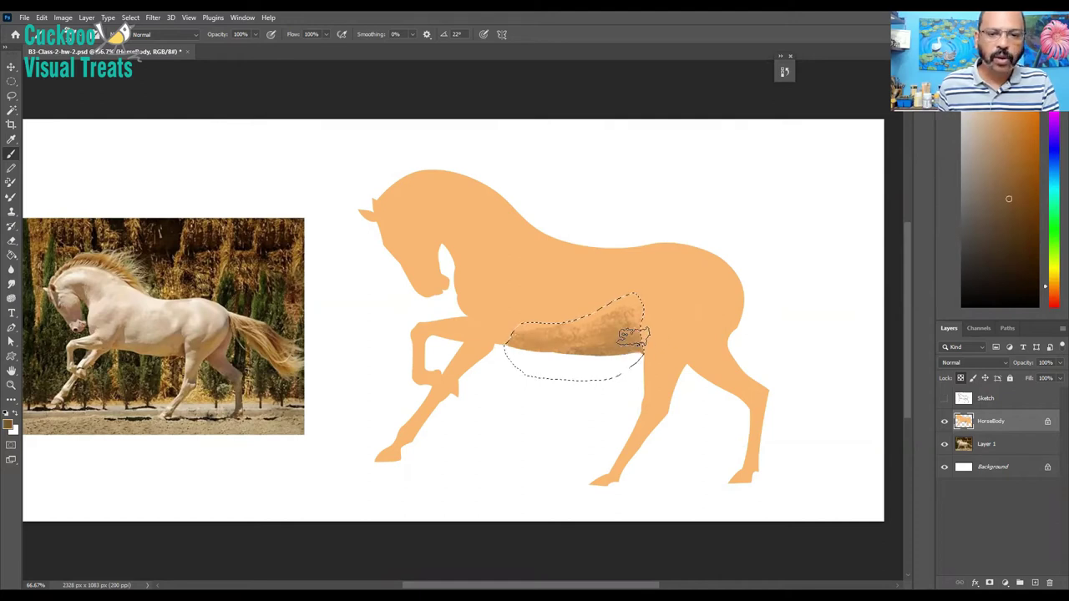
mouse_move(616, 353)
left_mouse_down()
mouse_move(578, 363)
mouse_move(658, 318)
left_mouse_up()
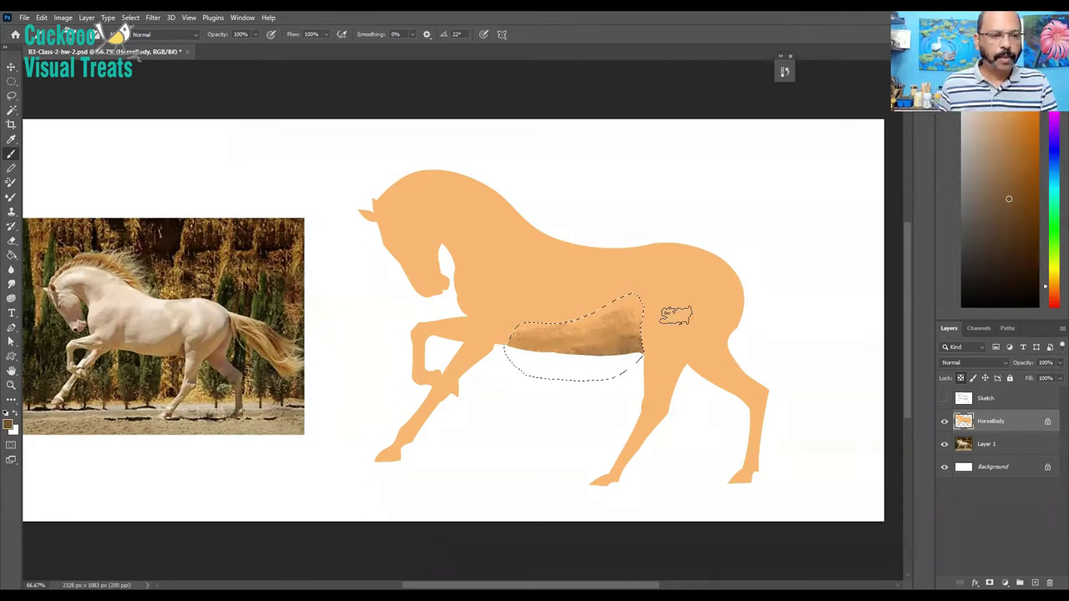
key("ctrl+d")
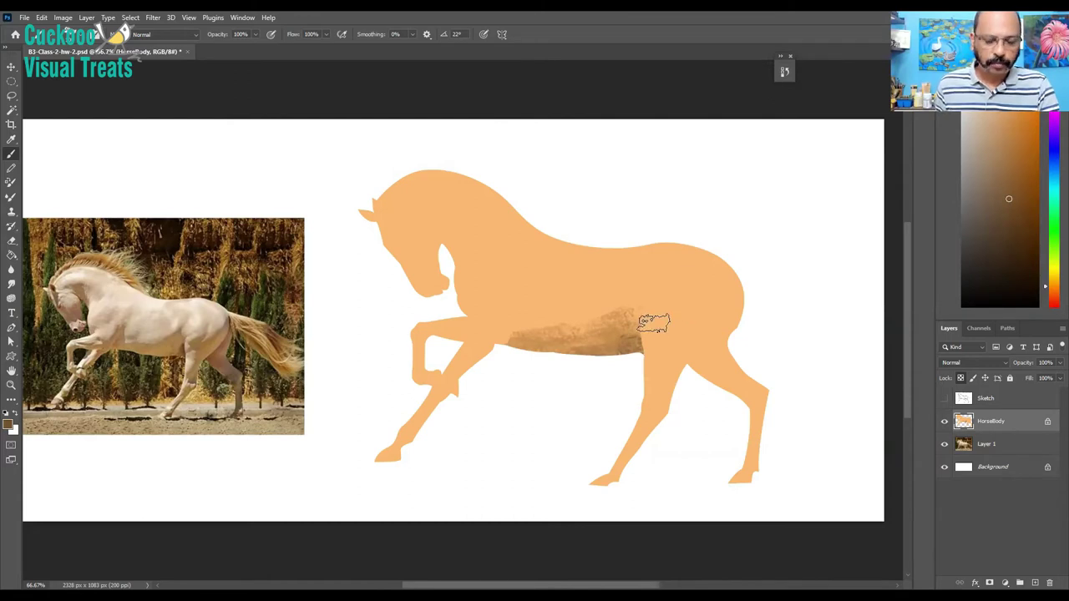
- Shade the lower thigh fold and the near hind leg down to the hoof in browns with a smaller brush
key("[")
key("[")
key("[")
key("[")
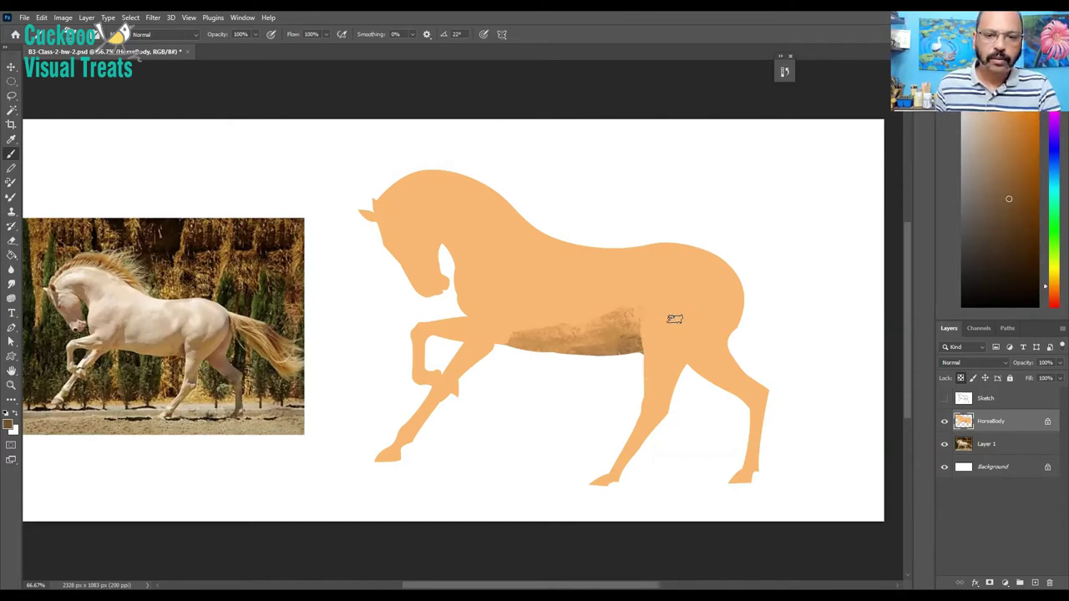
left_click_drag(661, 333, 650, 329)
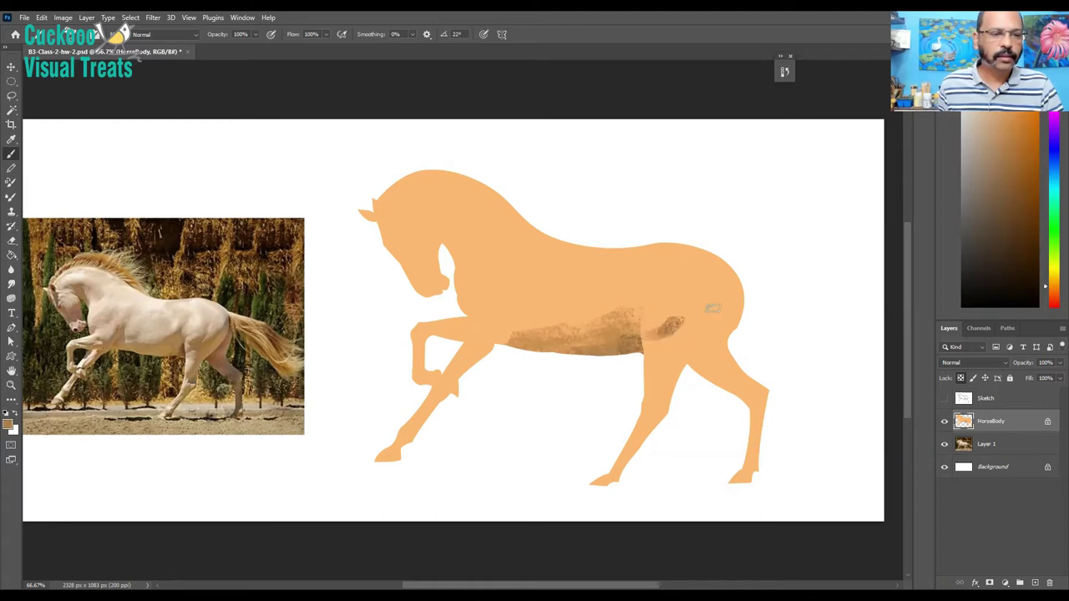
left_click_drag(693, 306, 695, 304)
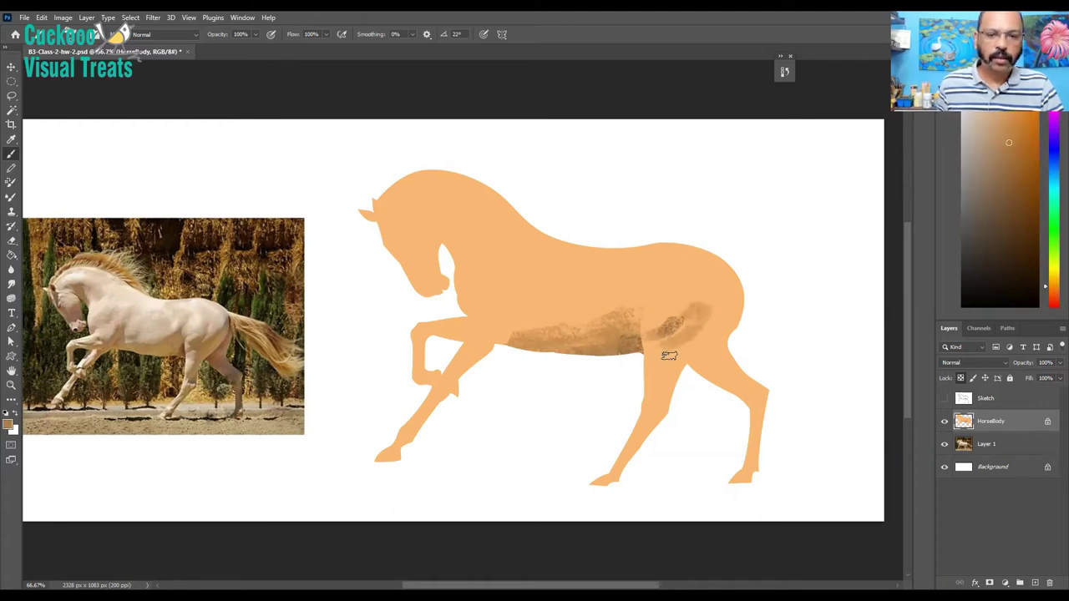
left_click_drag(676, 352, 678, 374)
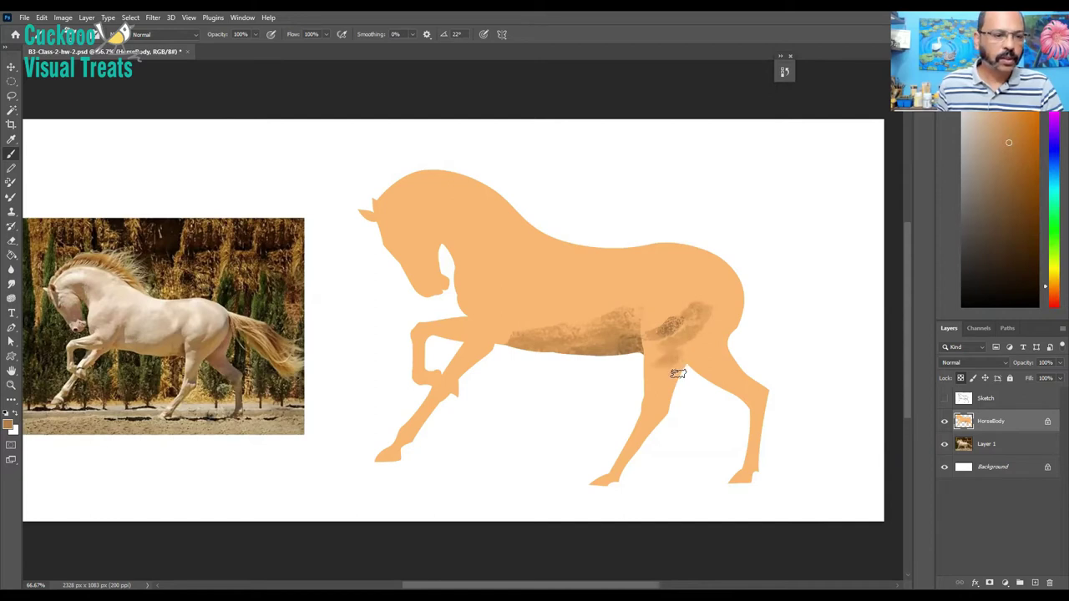
mouse_move(676, 362)
left_mouse_down()
mouse_move(657, 399)
mouse_move(671, 401)
mouse_move(654, 420)
left_mouse_up()
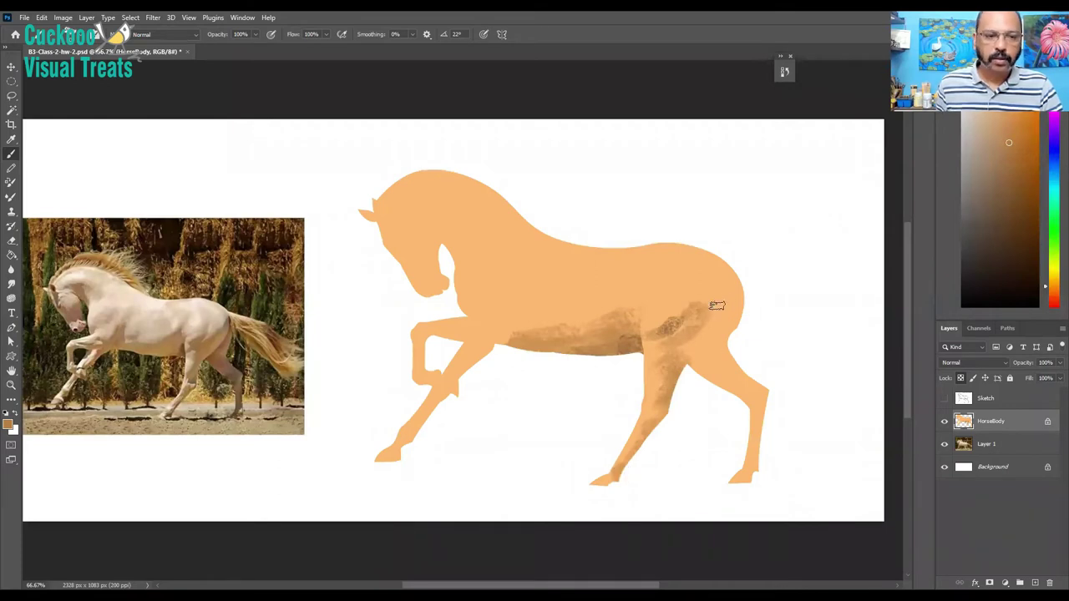
- Extend the brown shading over the thigh, rump and far hind leg, using an orange-brown sampled from the painted thigh
mouse_move(714, 306)
left_mouse_down()
mouse_move(681, 353)
mouse_move(688, 341)
left_mouse_up()
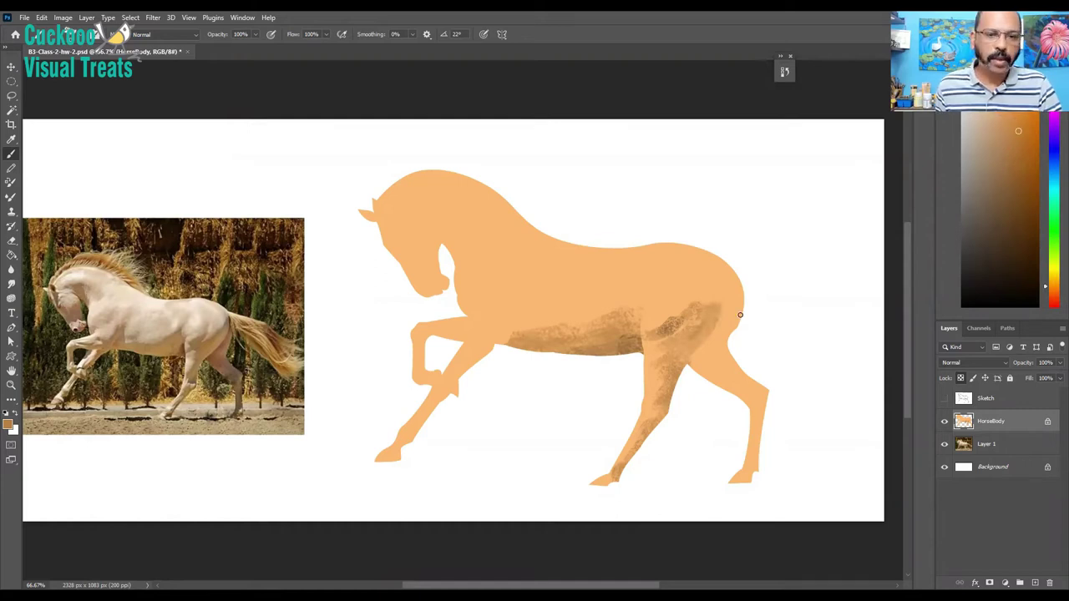
left_click(711, 327, "alt")
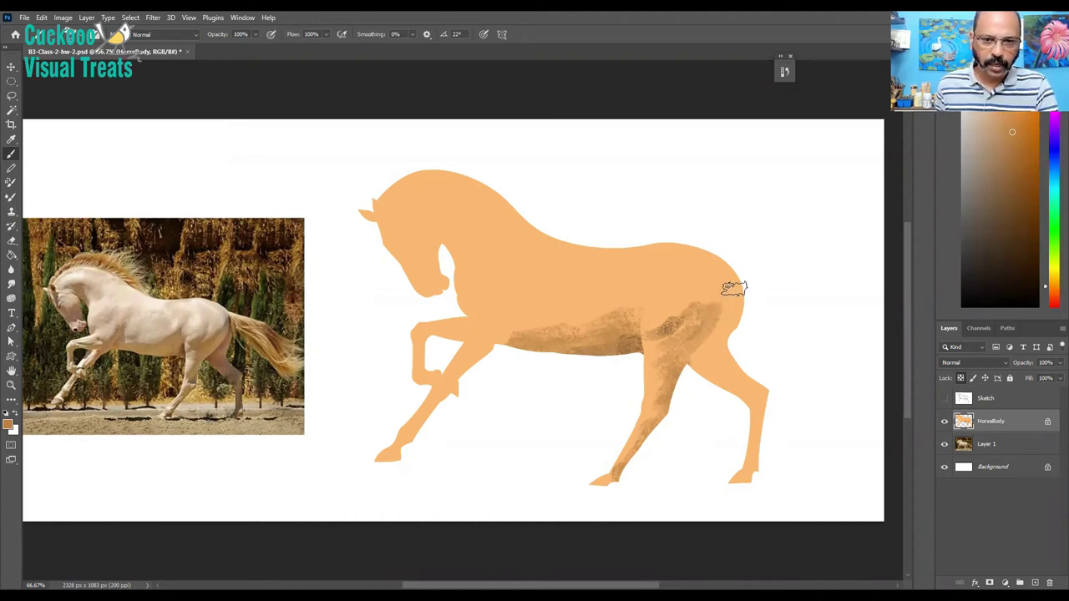
mouse_move(717, 318)
left_mouse_down()
mouse_move(690, 352)
mouse_move(722, 338)
mouse_move(704, 348)
mouse_move(711, 376)
mouse_move(735, 349)
mouse_move(723, 350)
mouse_move(727, 336)
mouse_move(736, 384)
mouse_move(731, 366)
mouse_move(758, 376)
mouse_move(735, 380)
mouse_move(769, 408)
mouse_move(732, 383)
mouse_move(756, 425)
mouse_move(720, 306)
mouse_move(728, 333)
mouse_move(729, 305)
mouse_move(663, 349)
mouse_move(669, 332)
mouse_move(654, 352)
mouse_move(669, 306)
mouse_move(654, 294)
mouse_move(634, 307)
mouse_move(729, 328)
left_mouse_up()
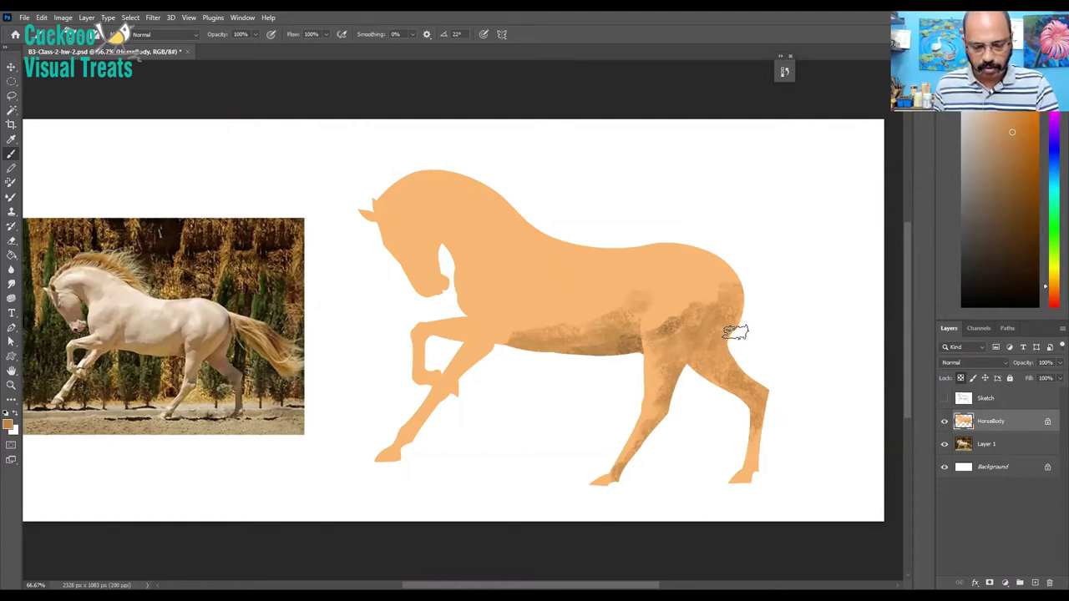
- Show the Sketch layer and outline the shadow area behind the near thigh and over the upper far hind leg with the Lasso
key("l")
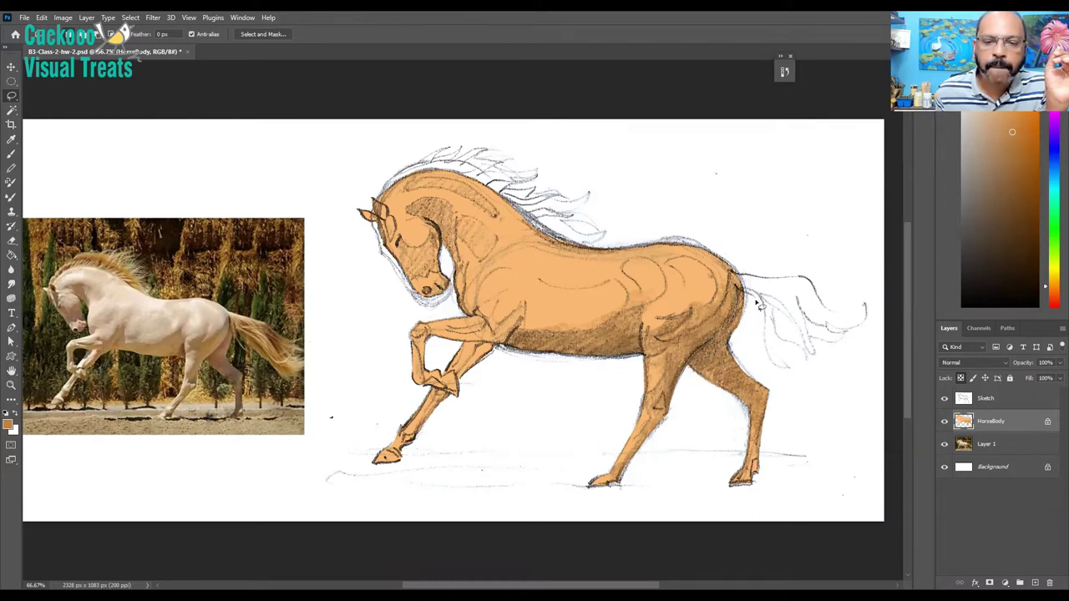
left_click_drag(744, 290, 692, 301)
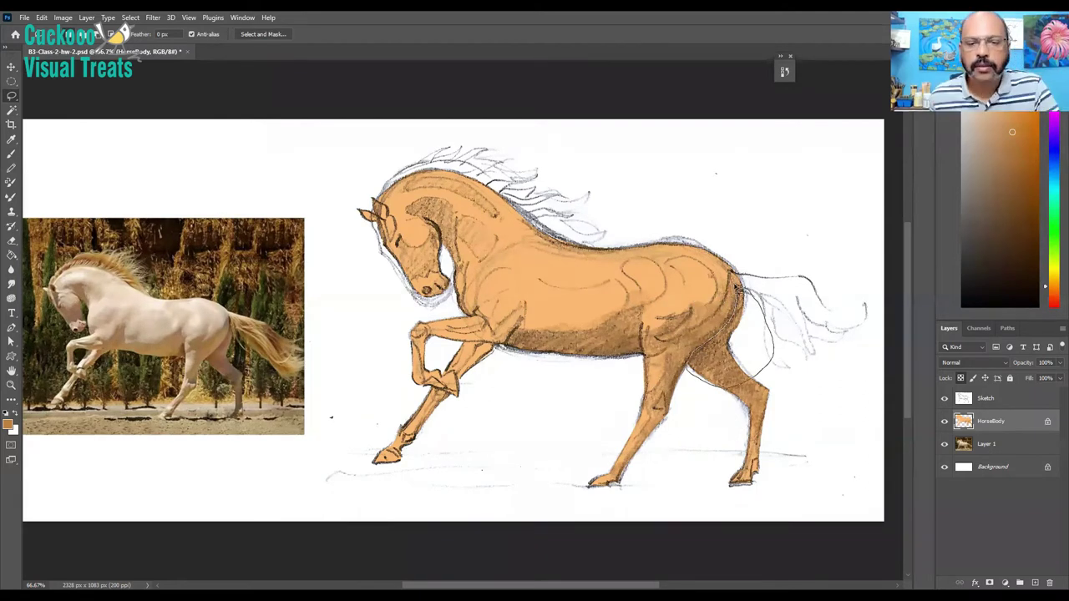
key("ctrl+h")
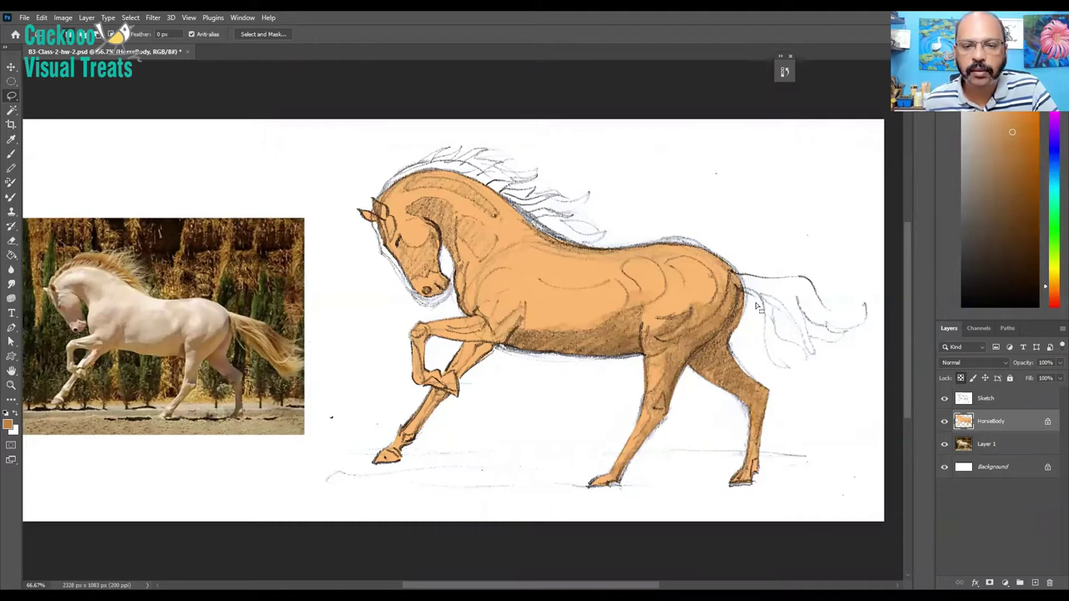
key("ctrl+z")
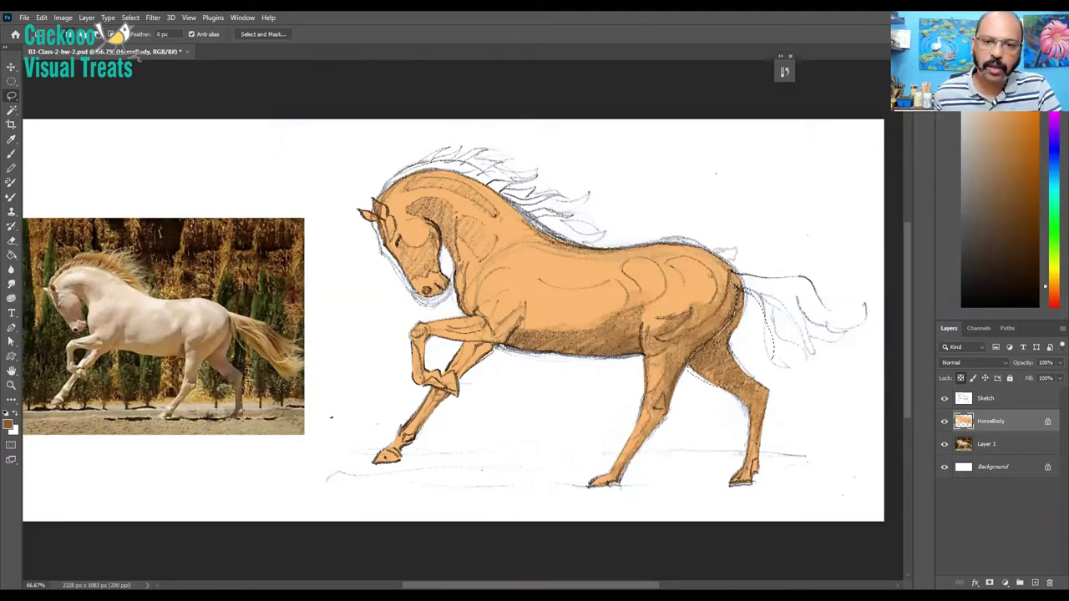
- Hide the Sketch layer and shade the selected upper far hind leg with dark brown and brighter orange-brown textured strokes
key("b")
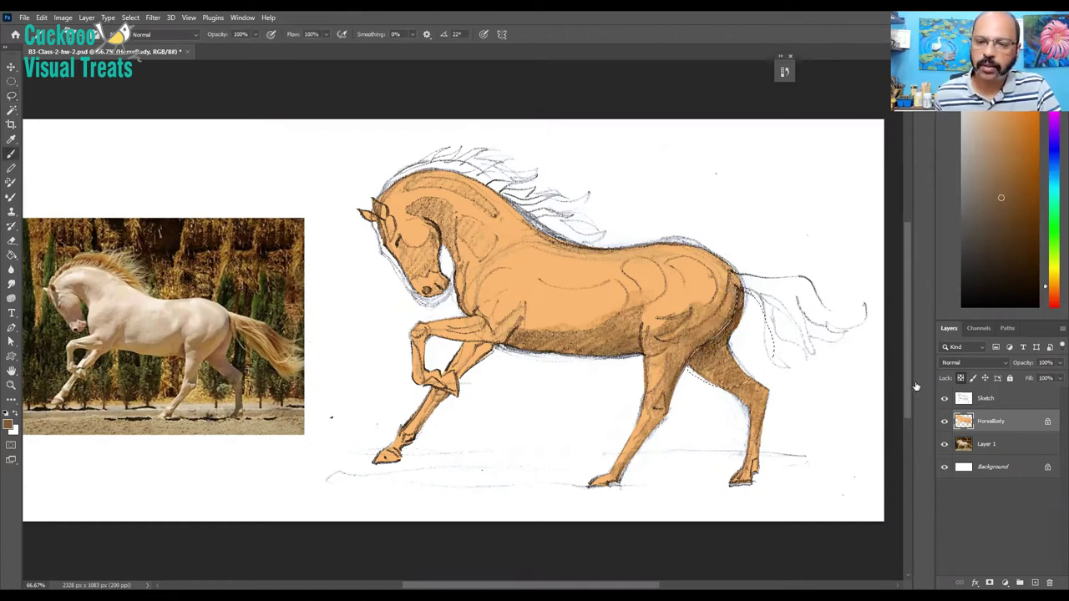
left_click(945, 398)
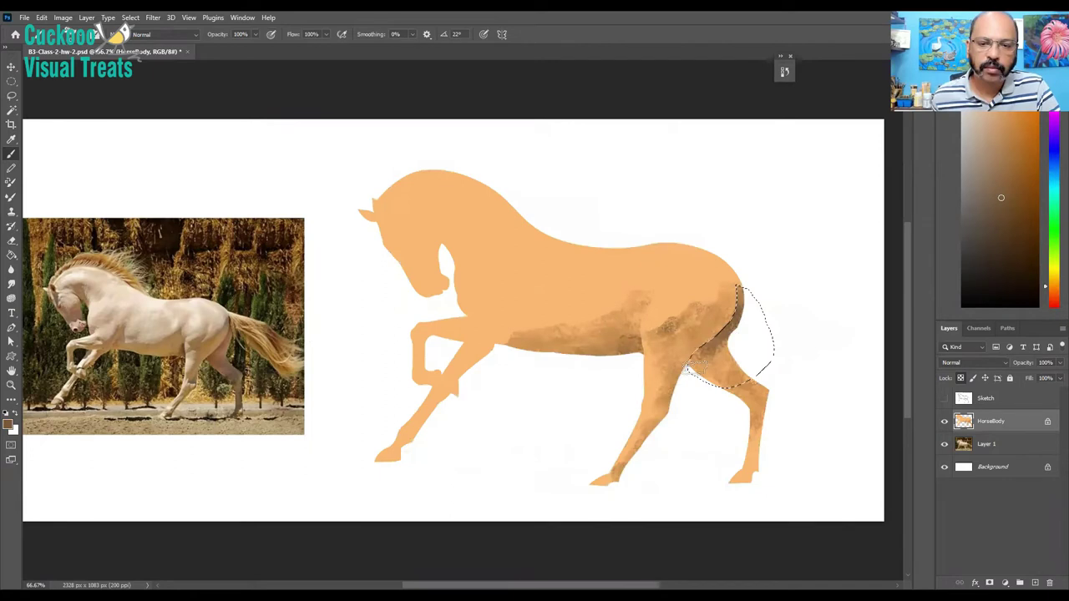
mouse_move(693, 368)
left_mouse_down()
mouse_move(722, 351)
mouse_move(705, 360)
mouse_move(744, 368)
mouse_move(703, 364)
mouse_move(720, 325)
mouse_move(738, 359)
mouse_move(729, 380)
mouse_move(751, 285)
left_mouse_up()
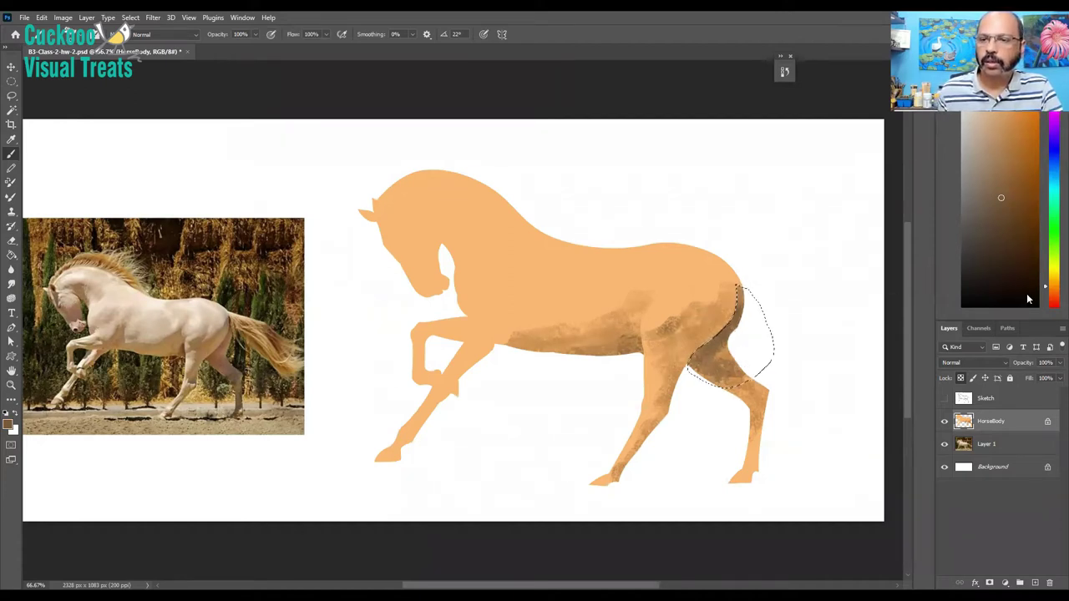
left_click(1025, 118)
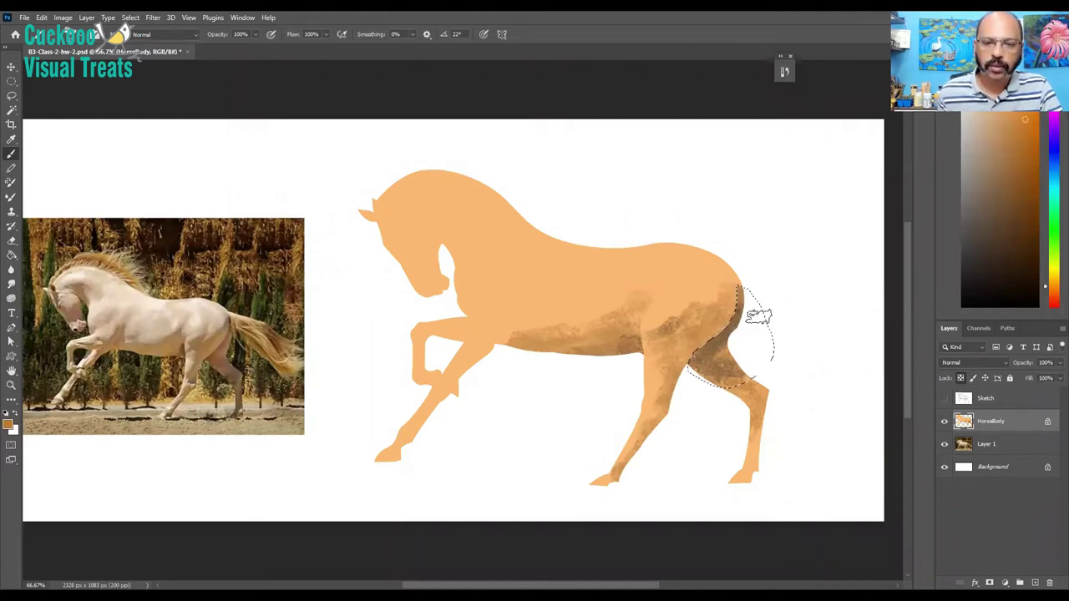
mouse_move(751, 346)
left_mouse_down()
mouse_move(713, 356)
mouse_move(738, 350)
left_mouse_up()
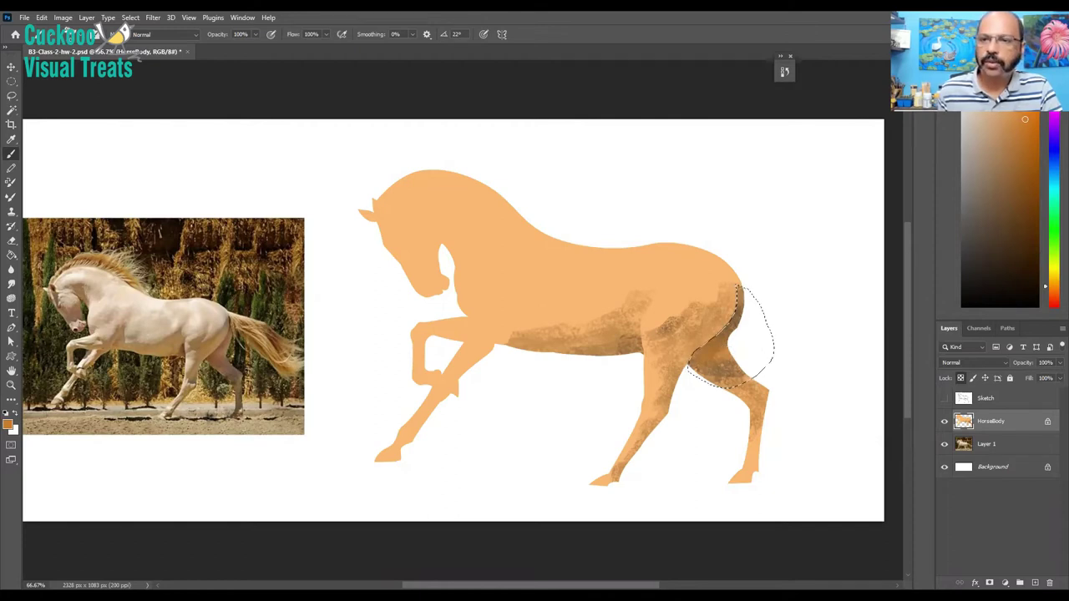
- Finish the orange-brown shading on the selected upper far hind leg and clear the selection
mouse_move(705, 349)
left_mouse_down()
mouse_move(692, 372)
mouse_move(740, 367)
left_mouse_up()
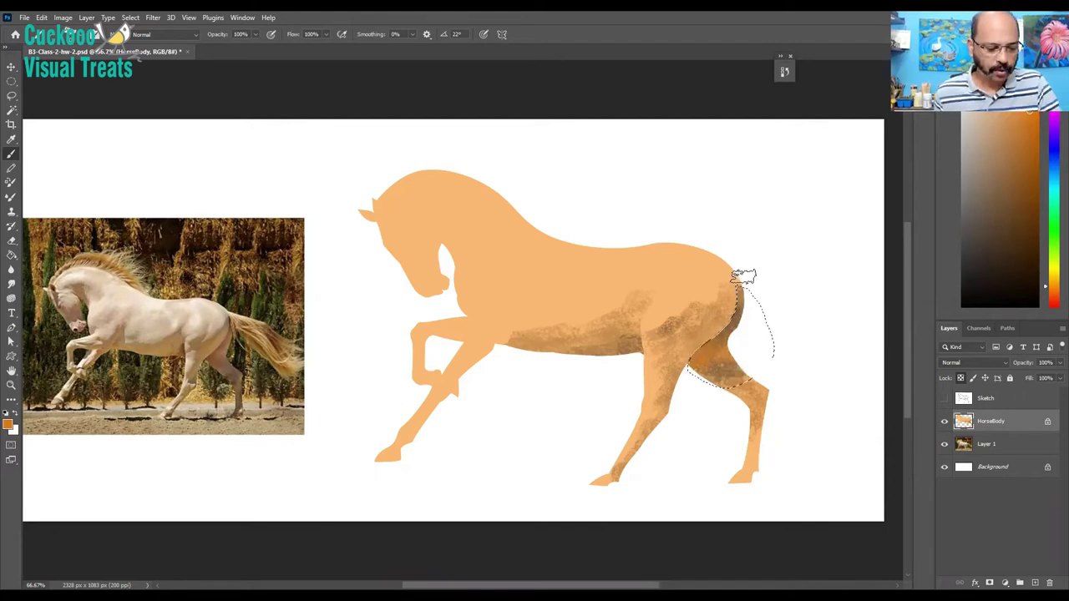
key("ctrl+d")
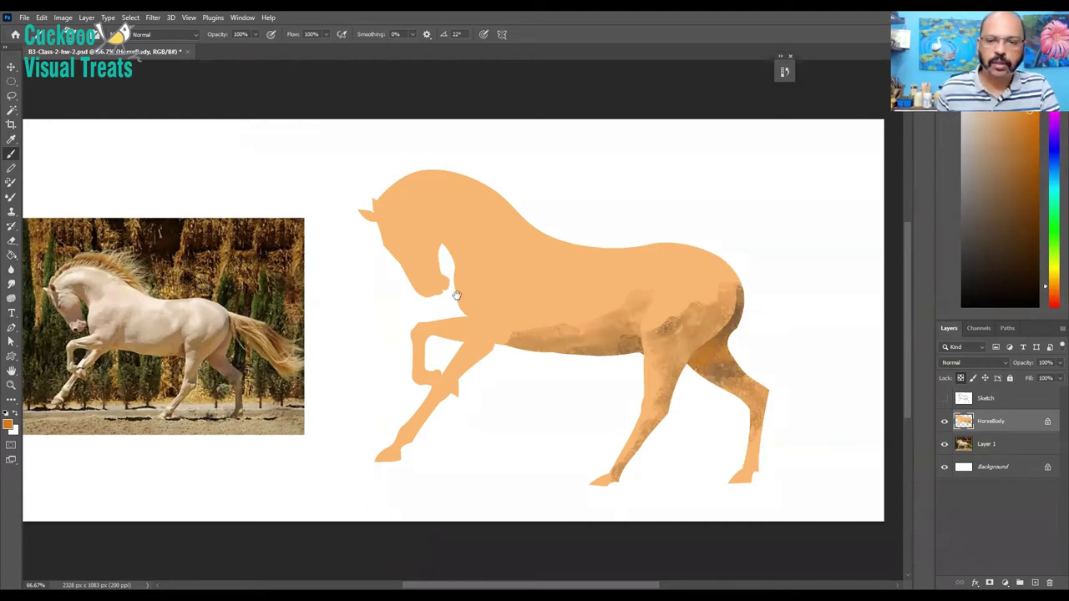
- Sample the light orange beside the near thigh's rear edge and paint a soft highlight along that edge with a smaller brush
key("ctrl+plus")
key("ctrl+plus")
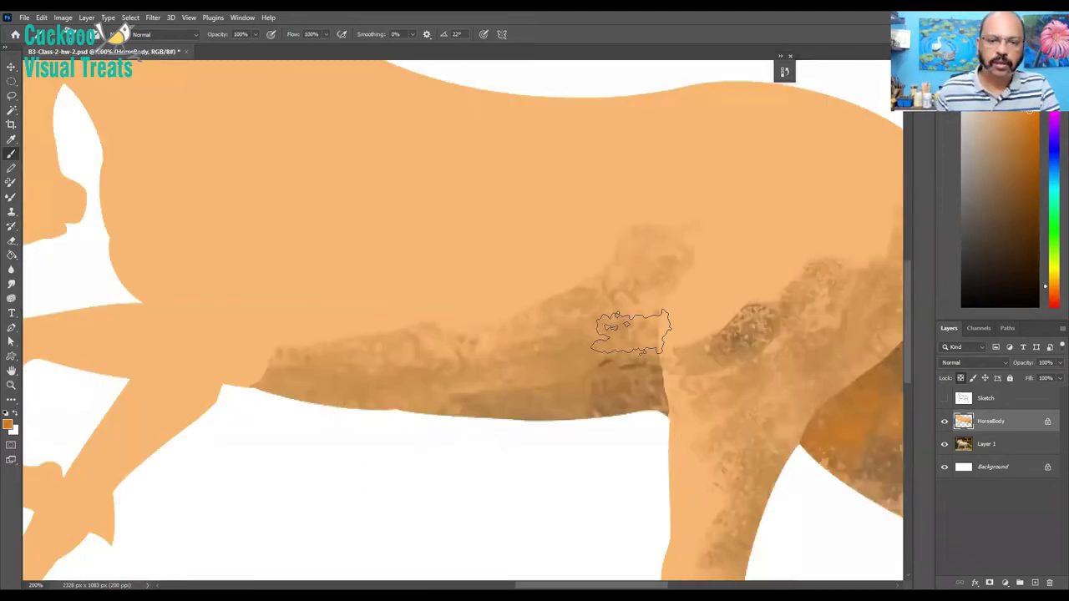
left_click_drag(641, 382, 609, 381)
scroll(616, 345, "right", 5)
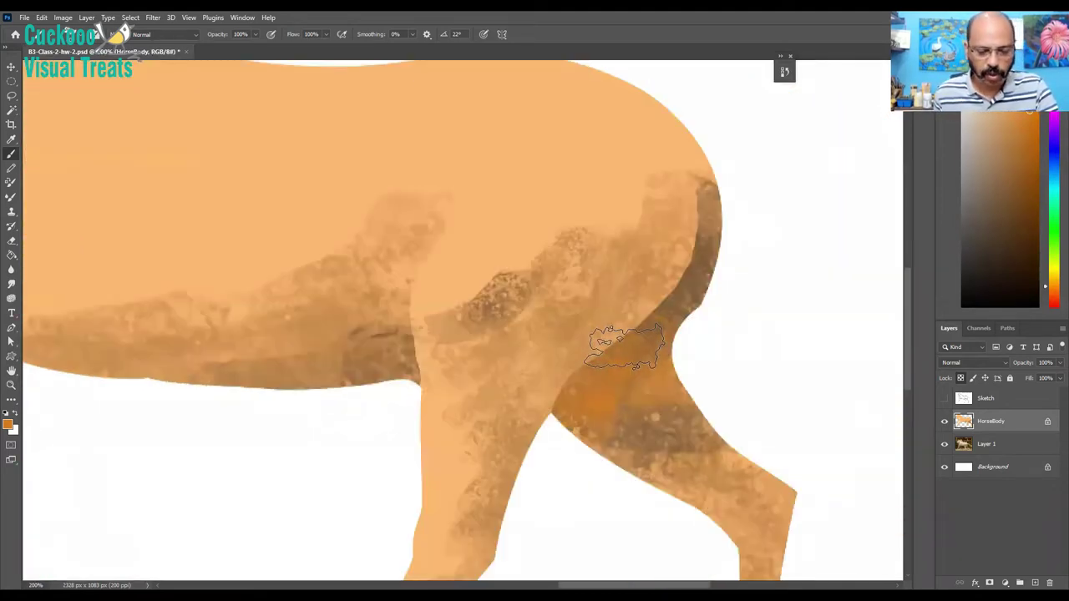
key("i")
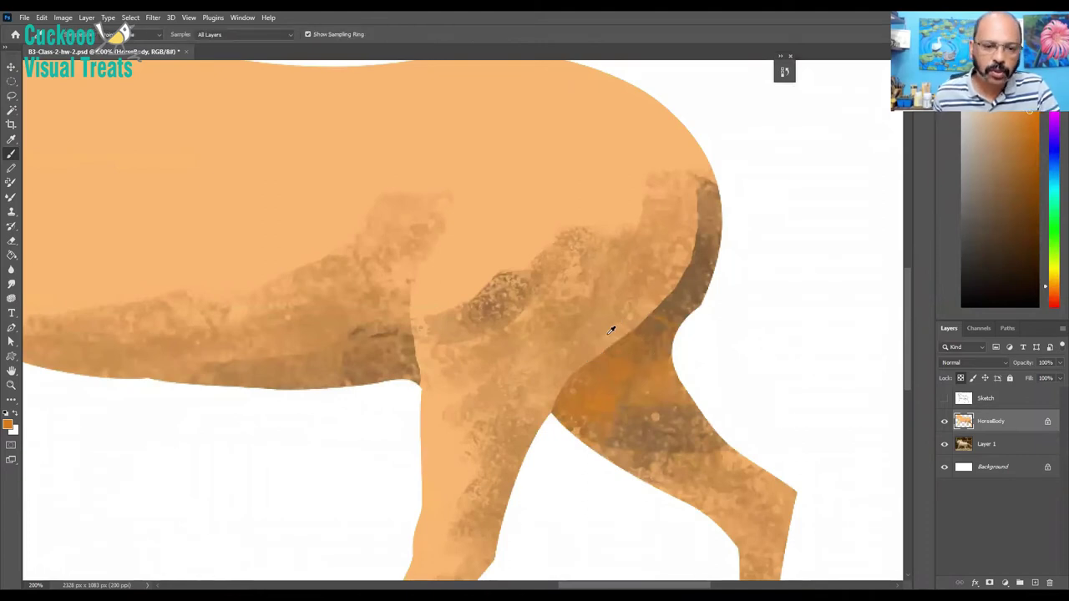
left_click(617, 332)
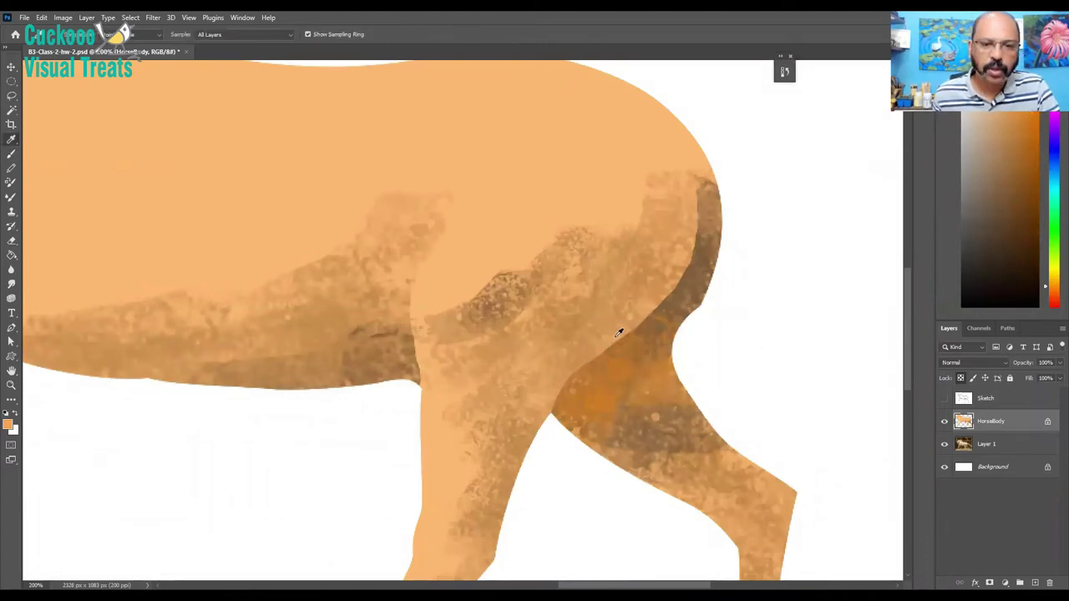
key("b")
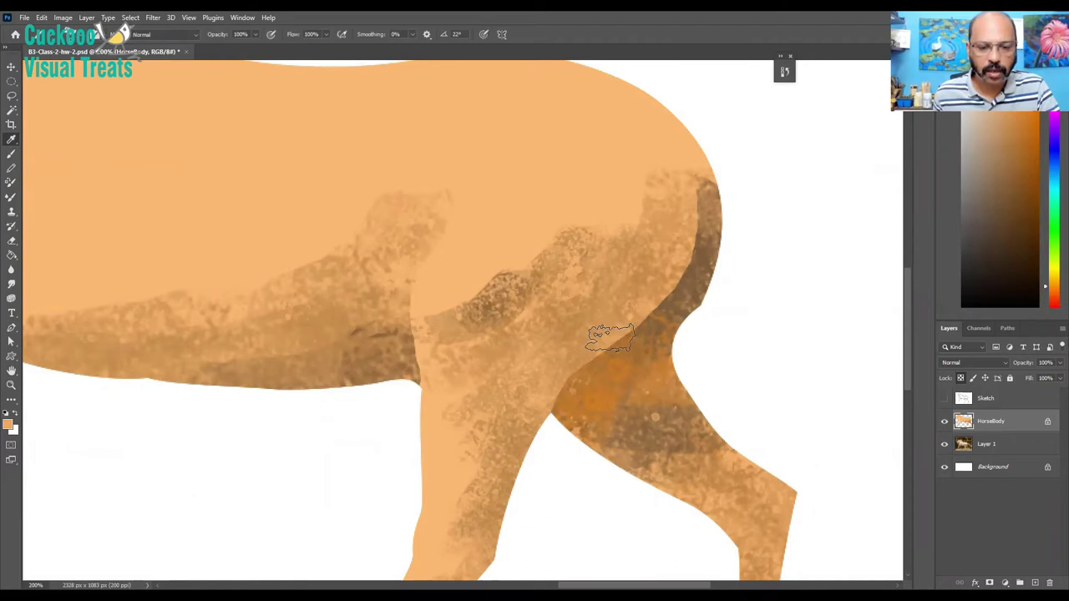
left_click_drag(607, 340, 567, 373)
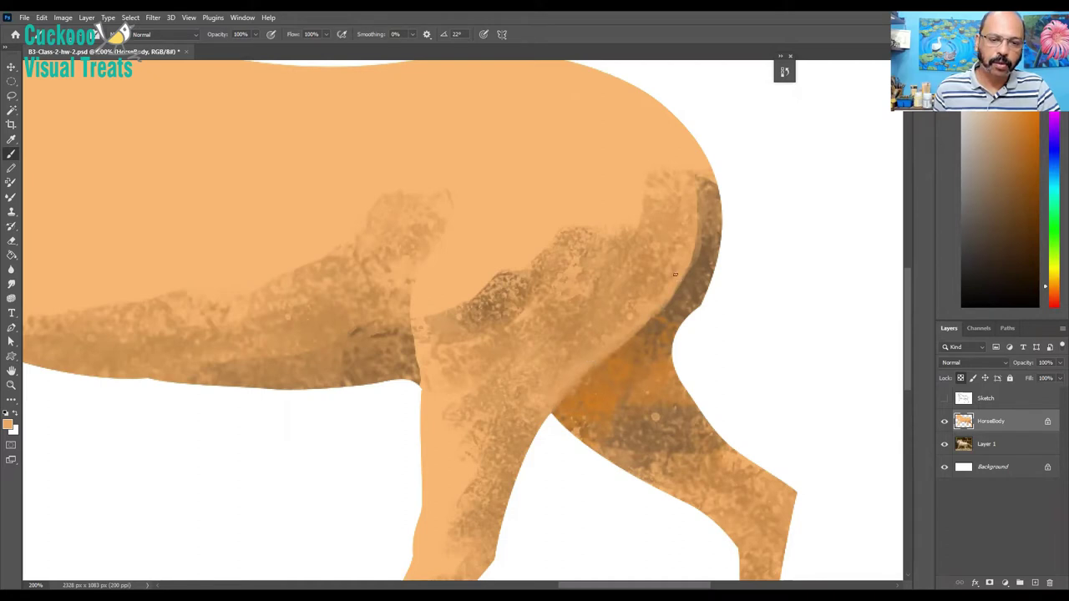
- Review the shaded belly and hind legs on the whole figure beside the reference photo
key("ctrl+minus")
key("ctrl+minus")
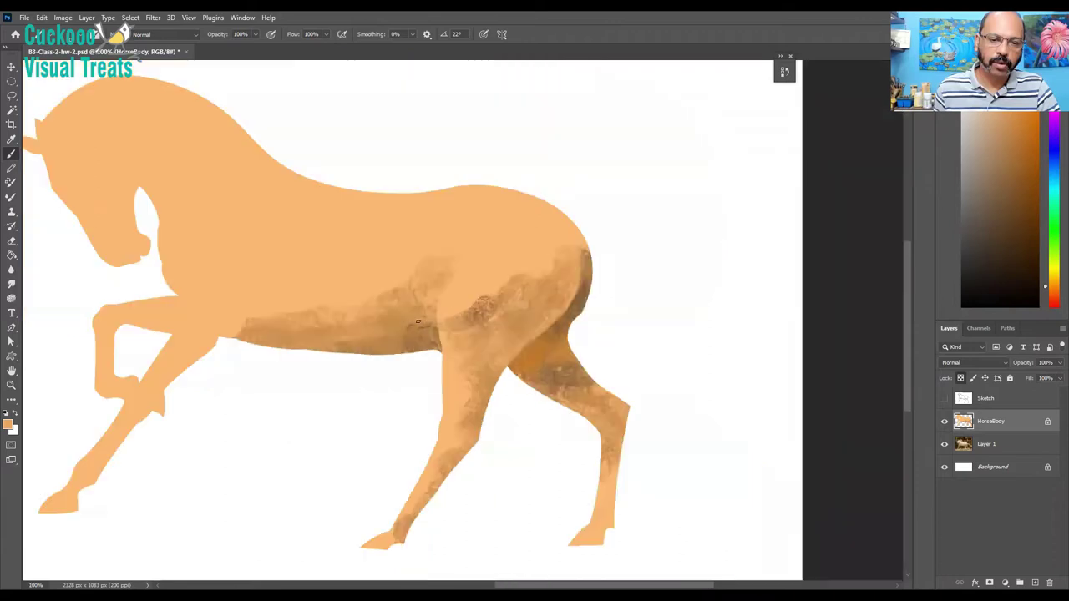
mouse_move(682, 307)
left_mouse_down()
mouse_move(745, 271)
mouse_move(852, 270)
left_mouse_up()
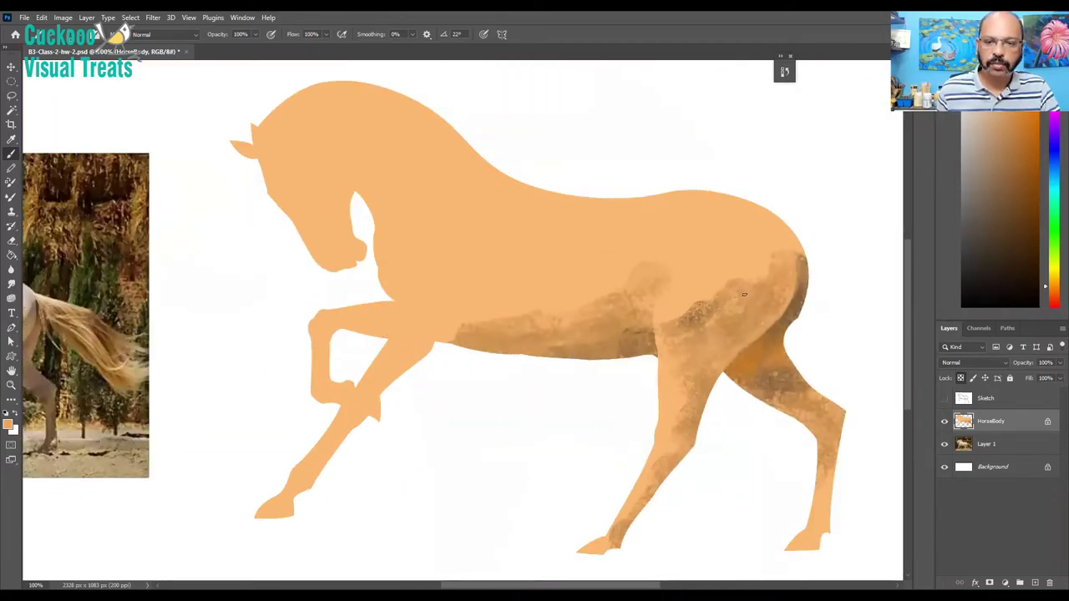
left_click_drag(744, 294, 833, 263)
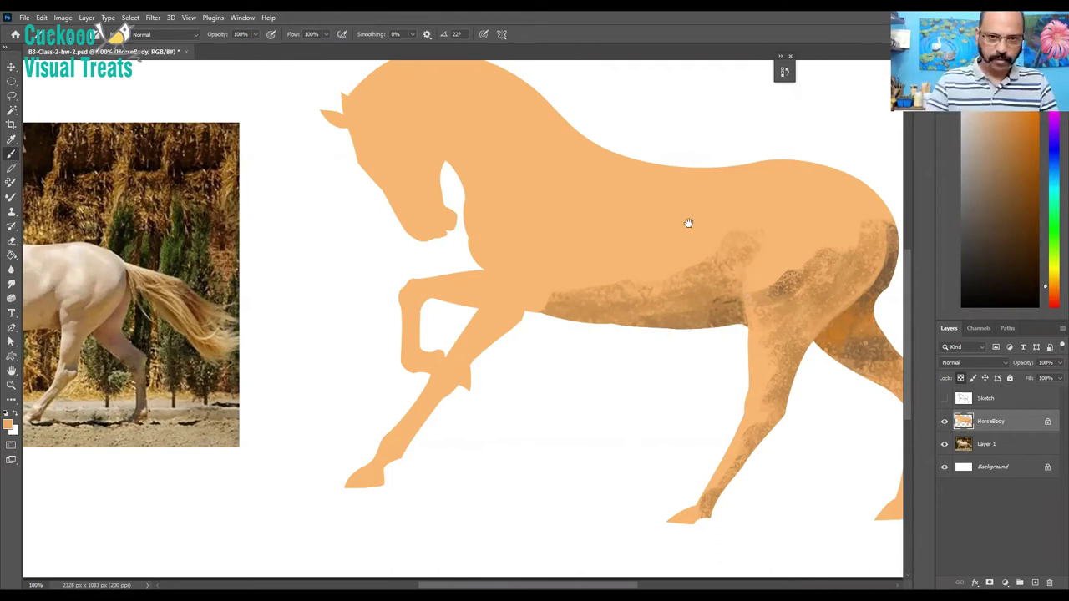
left_click_drag(688, 222, 652, 211)
key("ctrl+minus")
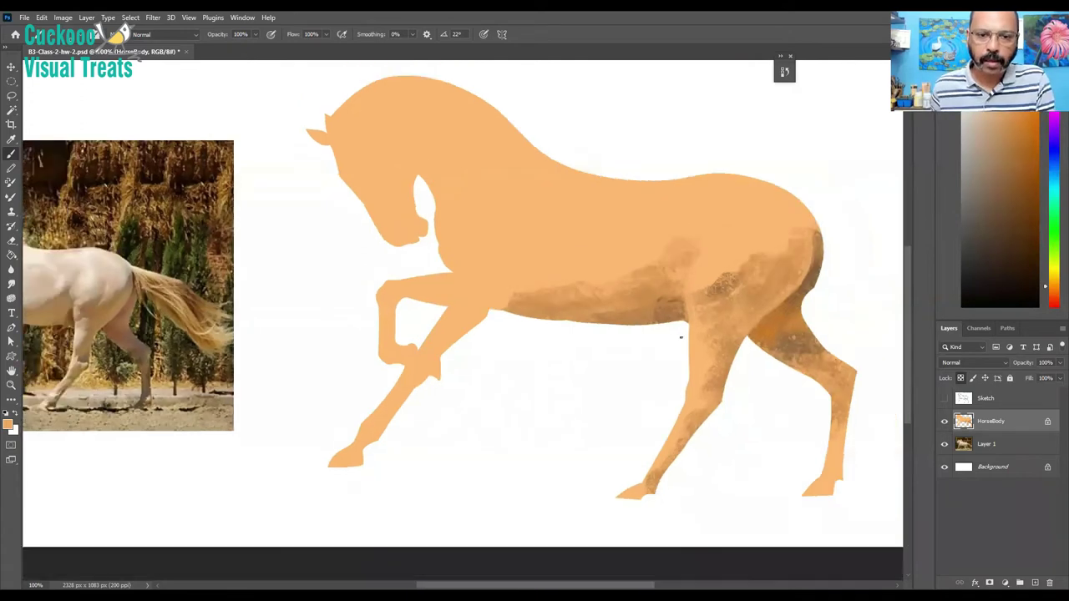
scroll(676, 317, "down", 1)
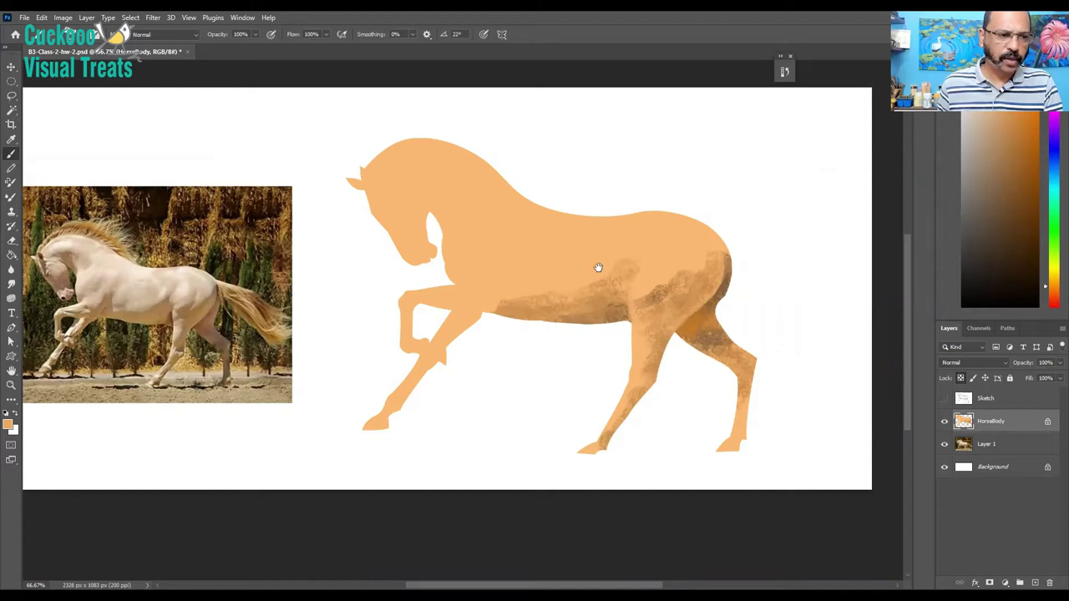
left_click_drag(598, 268, 675, 267)
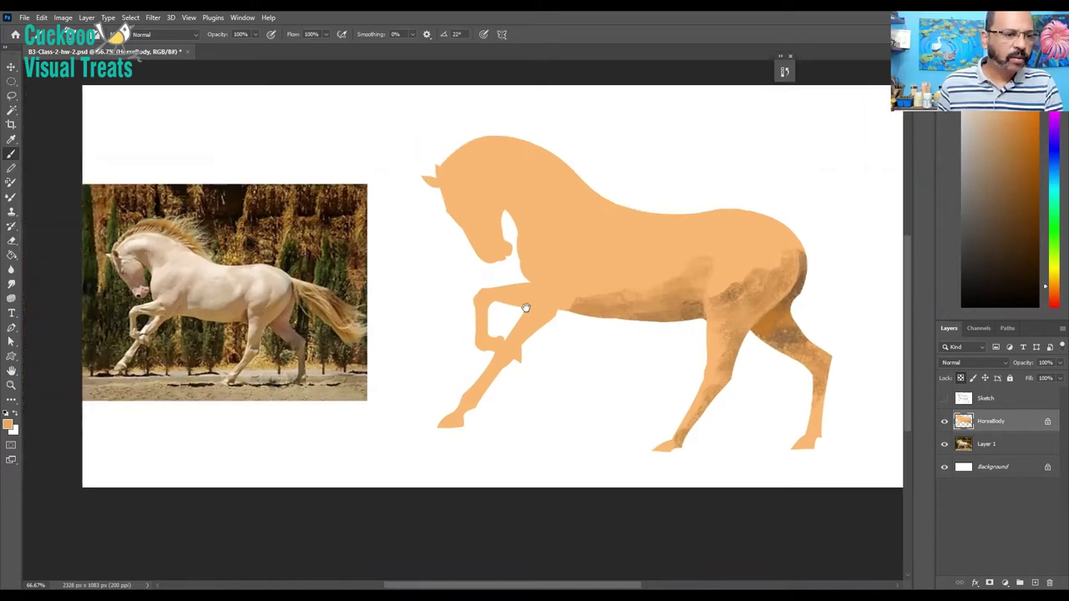
left_click_drag(526, 309, 522, 309)
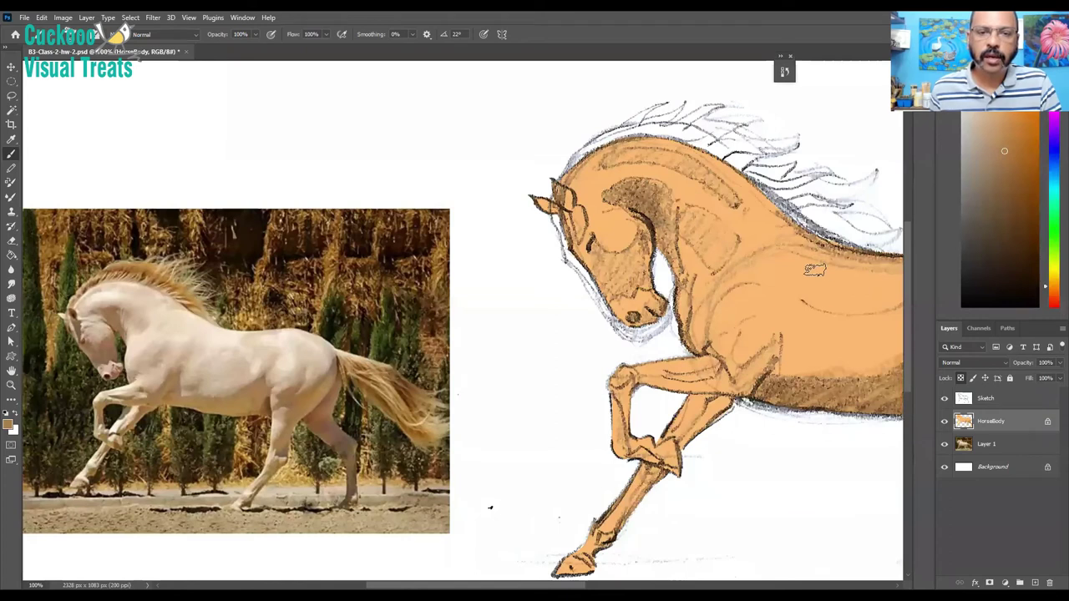
- Hide the Sketch layer, shade the selected throat area behind the jaw with darker brown and orange-brown strokes, and clear the selection
left_click(944, 398)
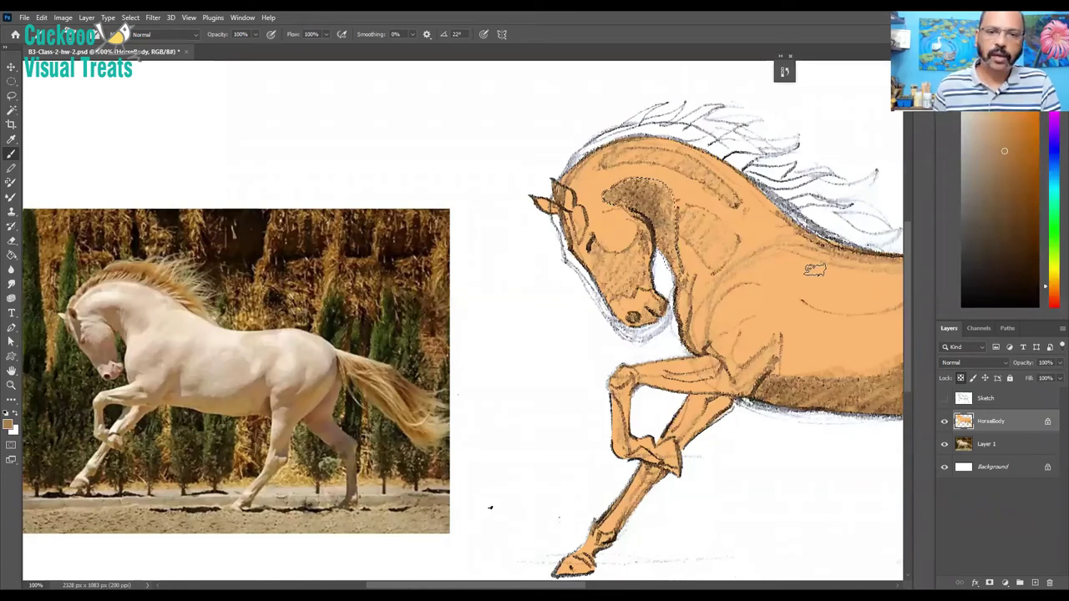
mouse_move(653, 207)
left_mouse_down()
mouse_move(640, 207)
mouse_move(653, 238)
left_mouse_up()
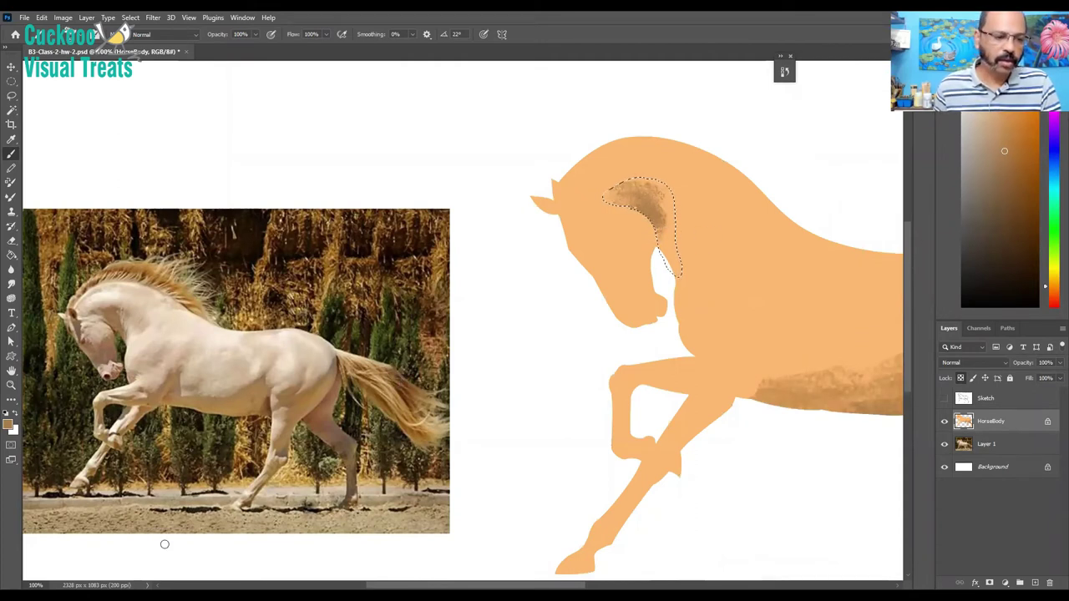
left_click(1014, 188)
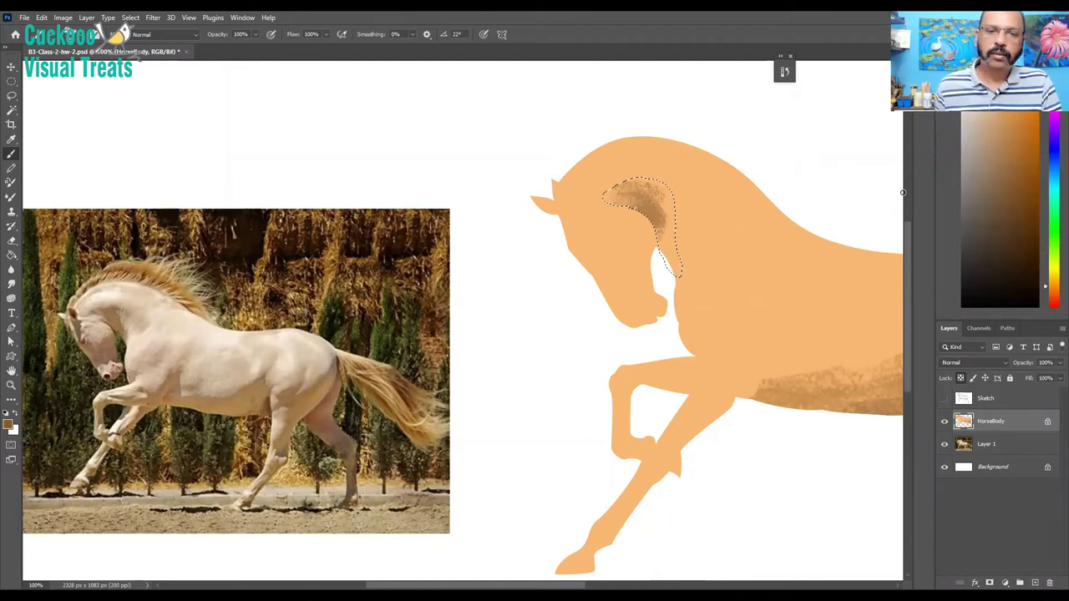
mouse_move(630, 205)
left_mouse_down()
mouse_move(656, 233)
mouse_move(656, 205)
mouse_move(624, 193)
mouse_move(632, 208)
mouse_move(641, 191)
mouse_move(627, 201)
left_mouse_up()
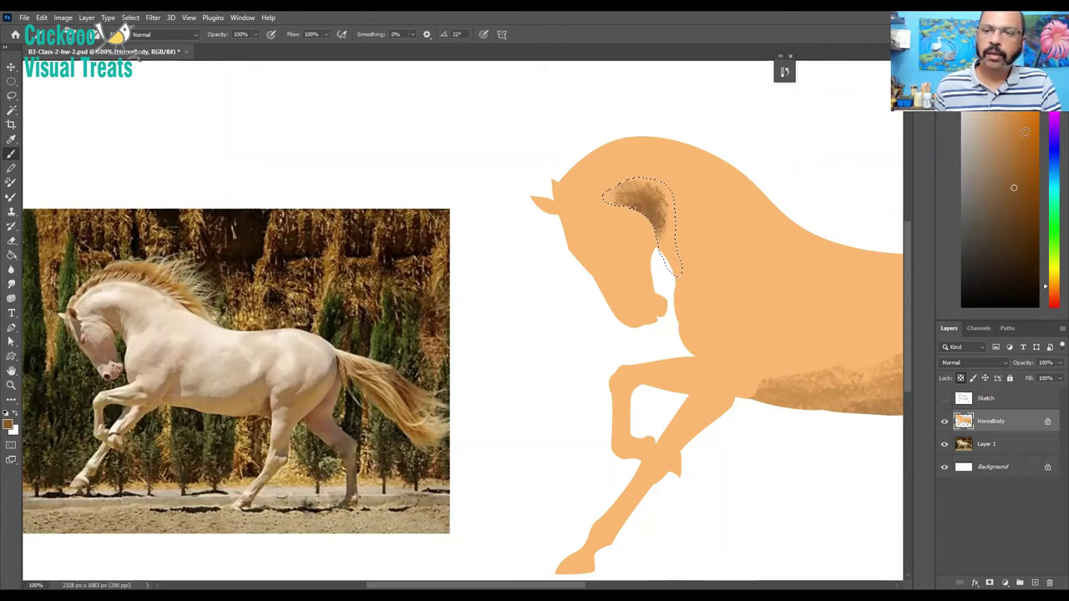
left_click(1016, 143)
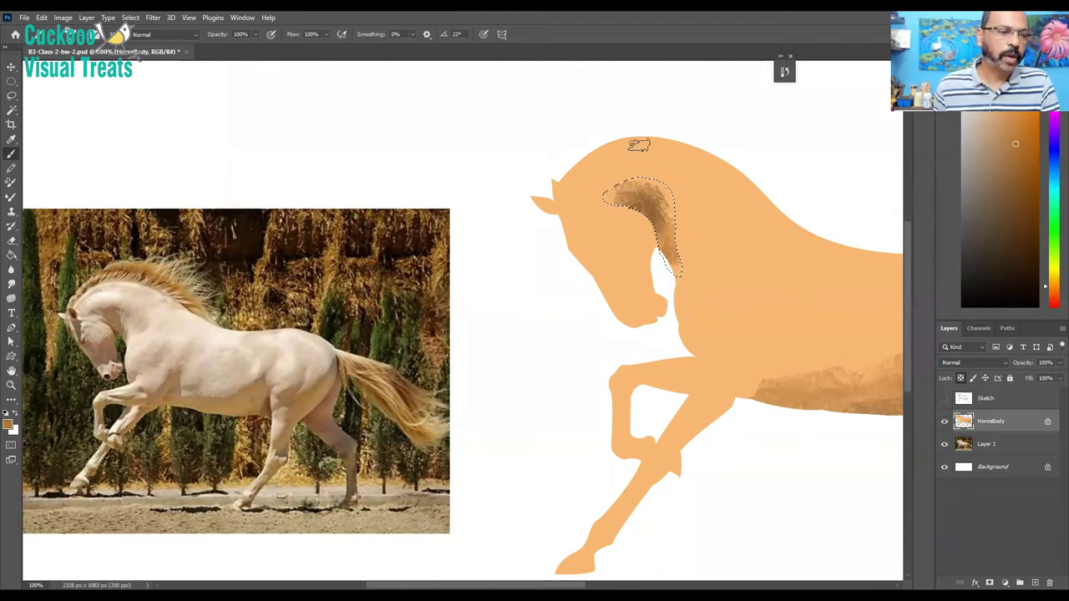
key("ctrl+d")
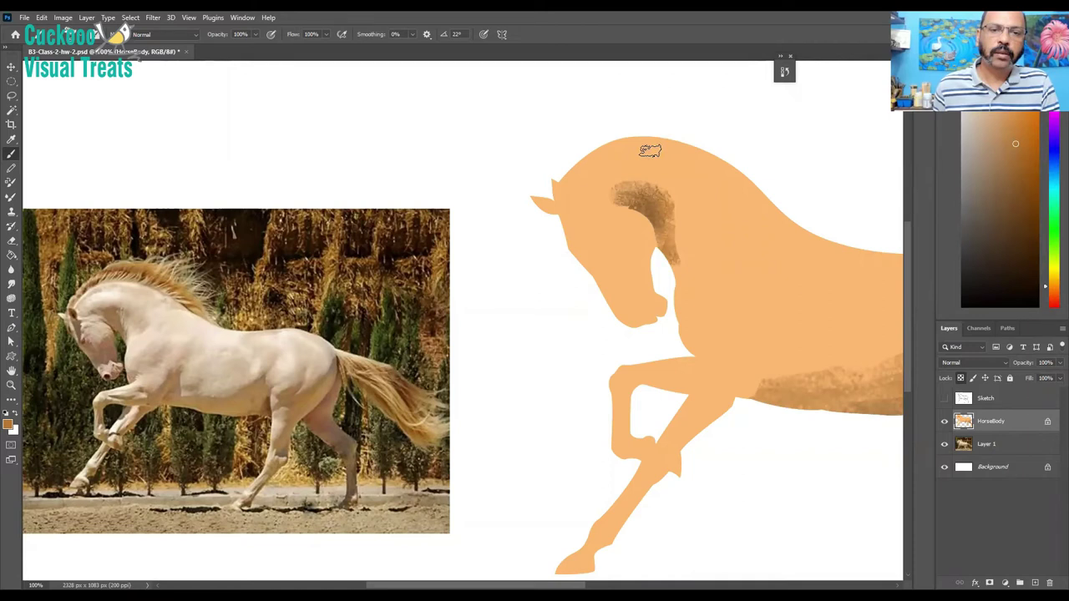
- Shade the crest and side of the neck in orange-brown, and the lower face and jaw in darker brown, with textured strokes
left_click_drag(650, 150, 700, 163)
left_click_drag(746, 205, 668, 243)
left_click_drag(580, 251, 627, 258)
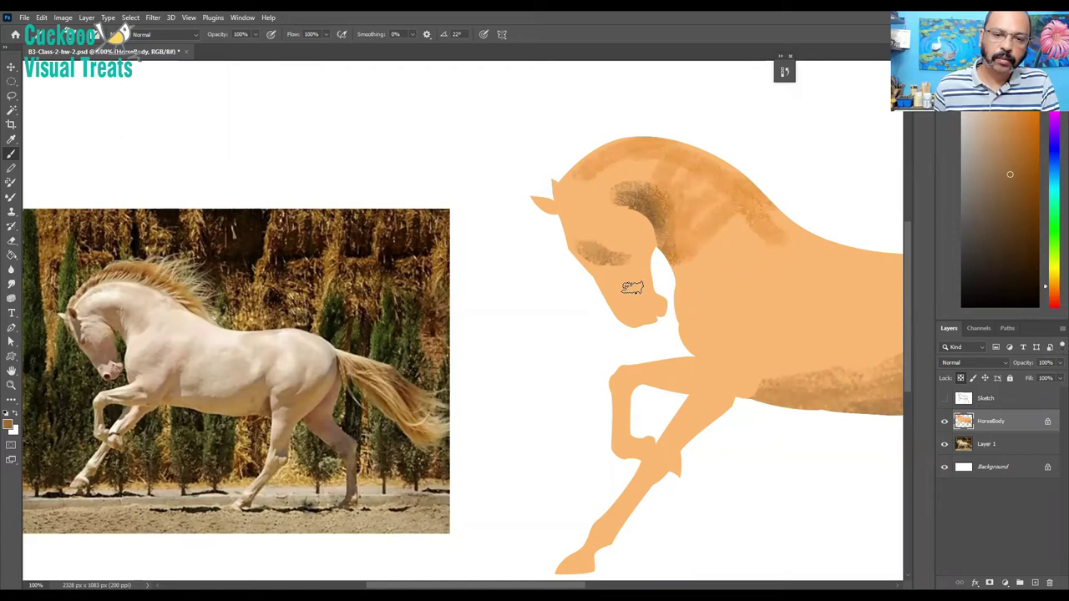
mouse_move(583, 258)
left_mouse_down()
mouse_move(607, 269)
mouse_move(617, 301)
left_mouse_up()
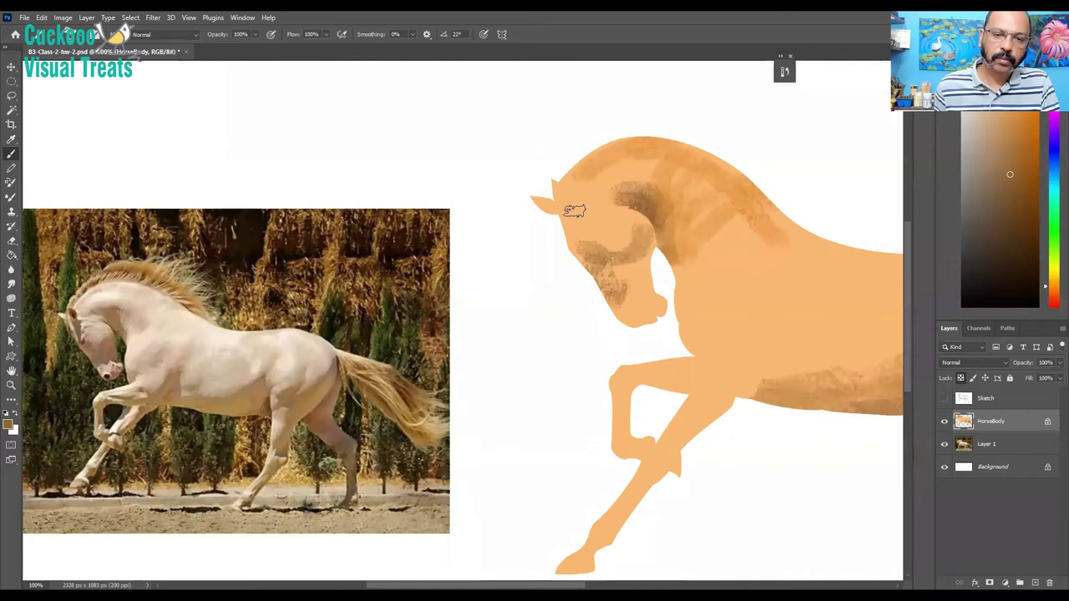
left_click_drag(595, 261, 638, 293)
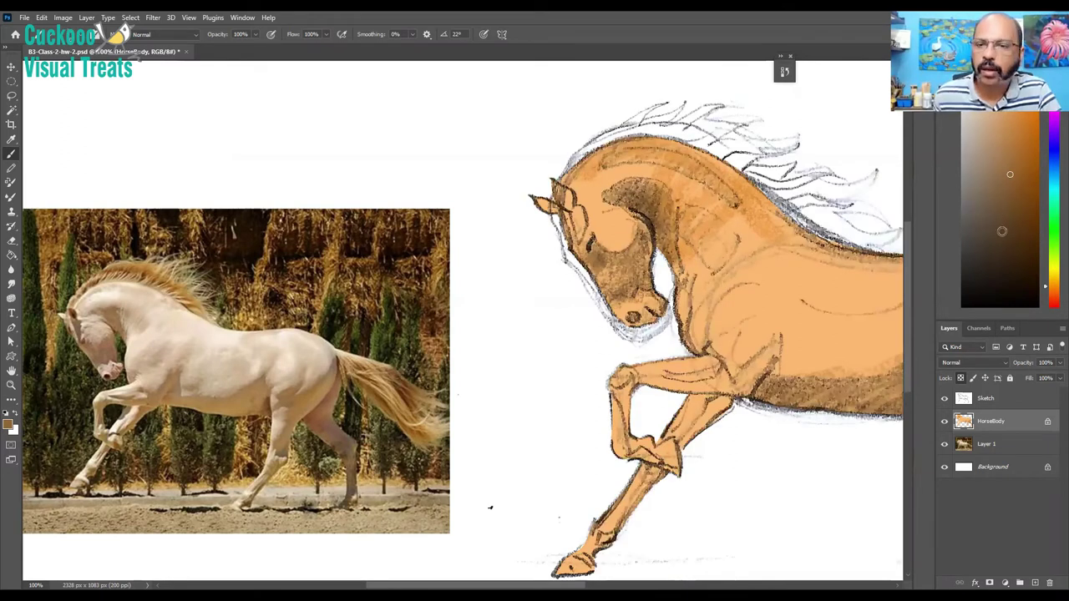
- Switch to the M-Sketch-4 brush for the face details and open its Shape Dynamics settings
left_click(996, 239)
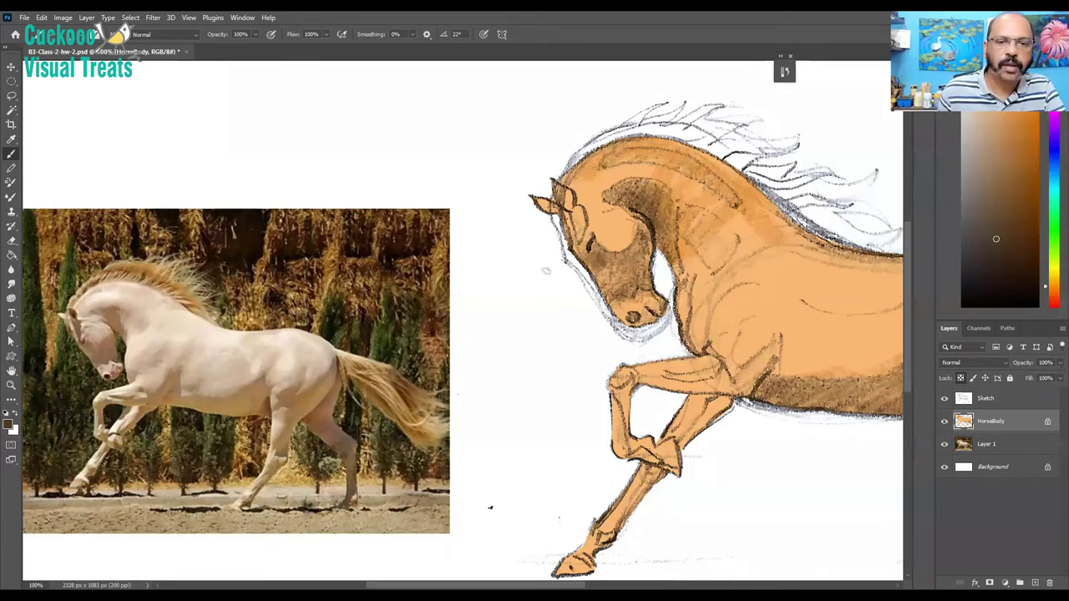
key("ctrl+plus")
key("F5")
left_click(95, 451)
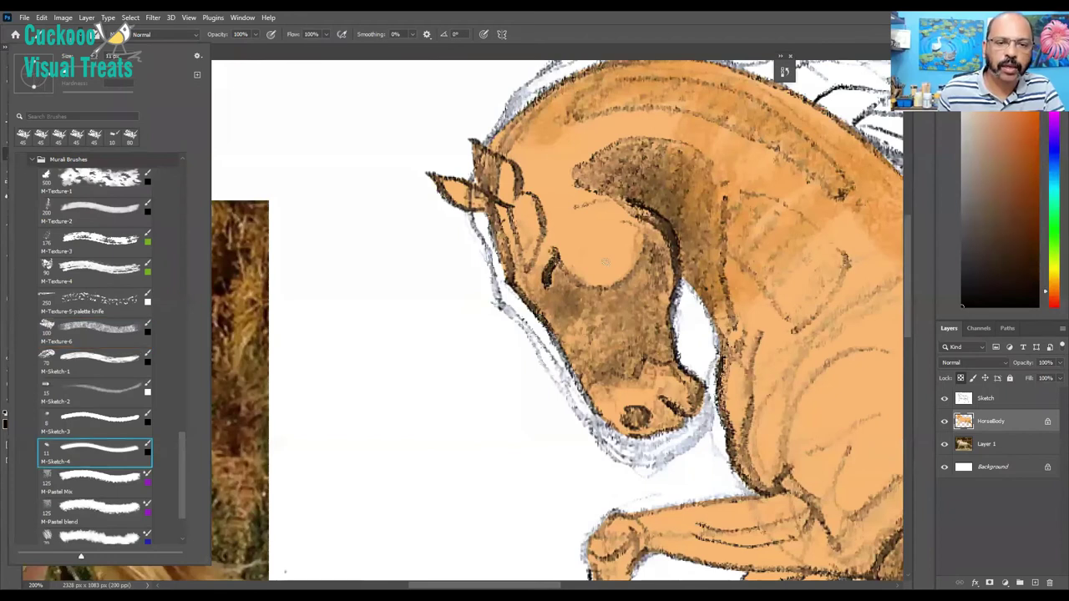
key("F5")
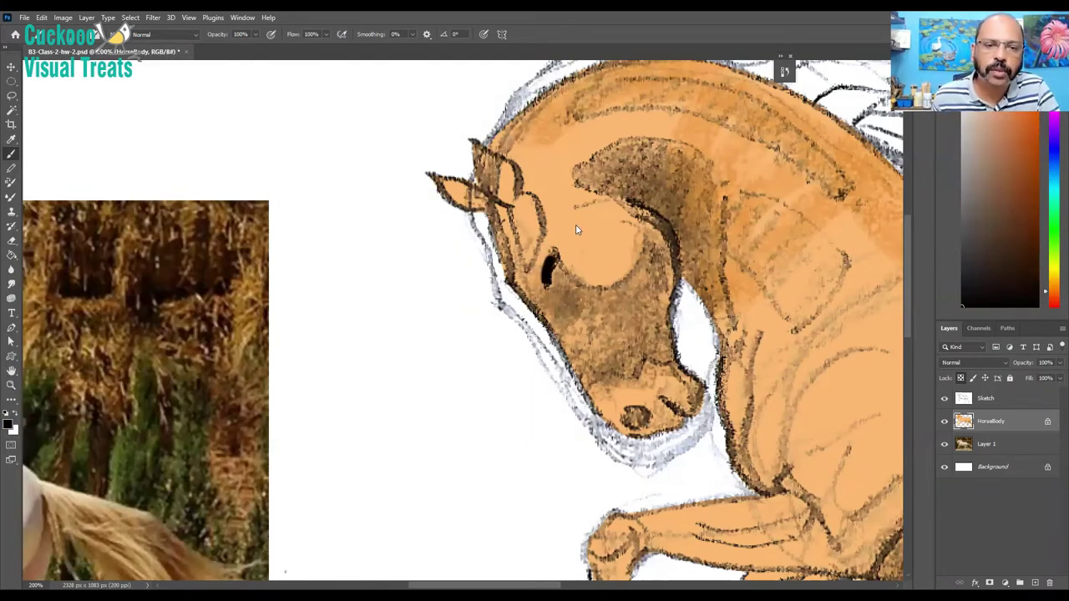
key("F5")
left_click(603, 226)
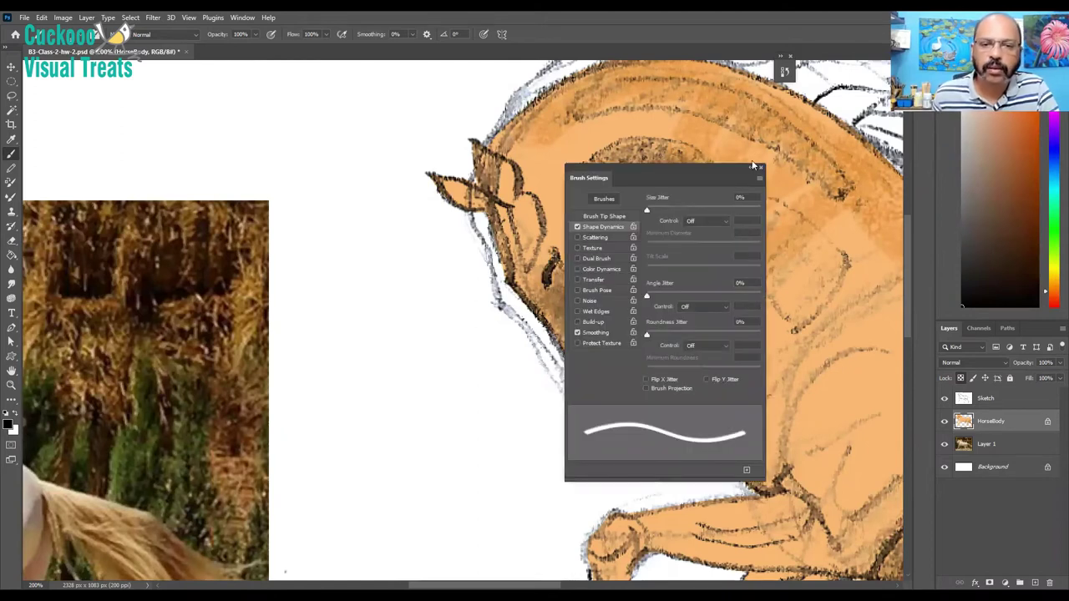
key("F5")
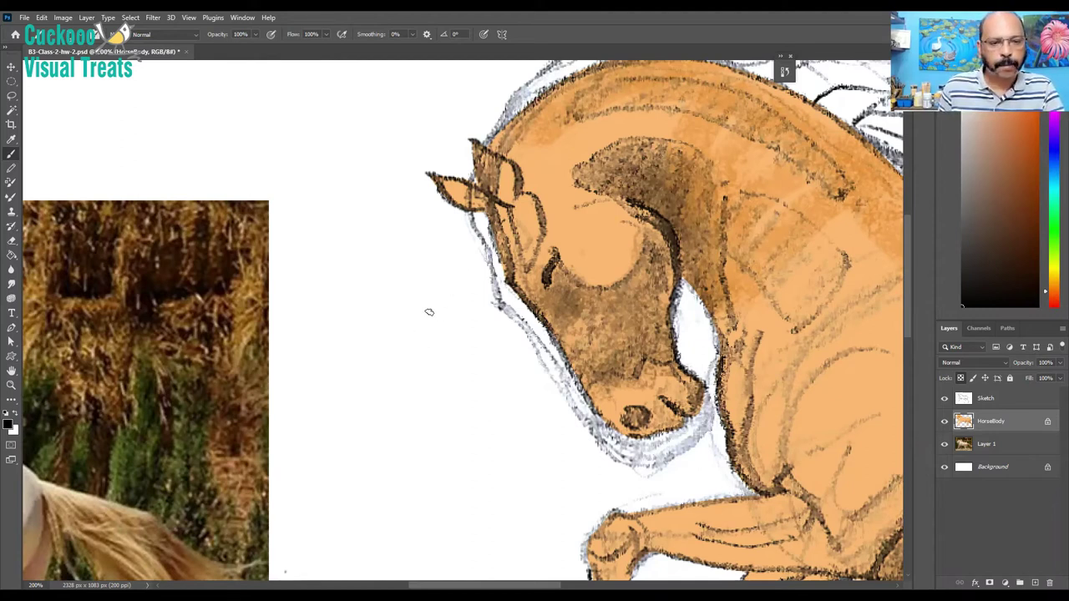
- Reset the foreground colour to default black, then select the Sketch layer and hide it
left_click(945, 399)
left_click(945, 400)
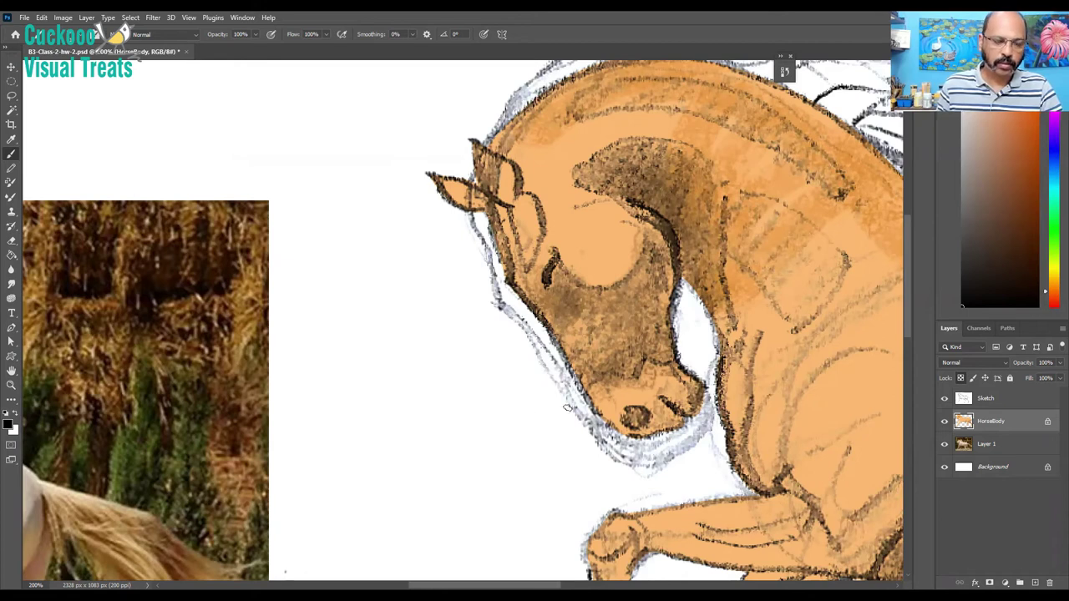
left_click(1045, 306)
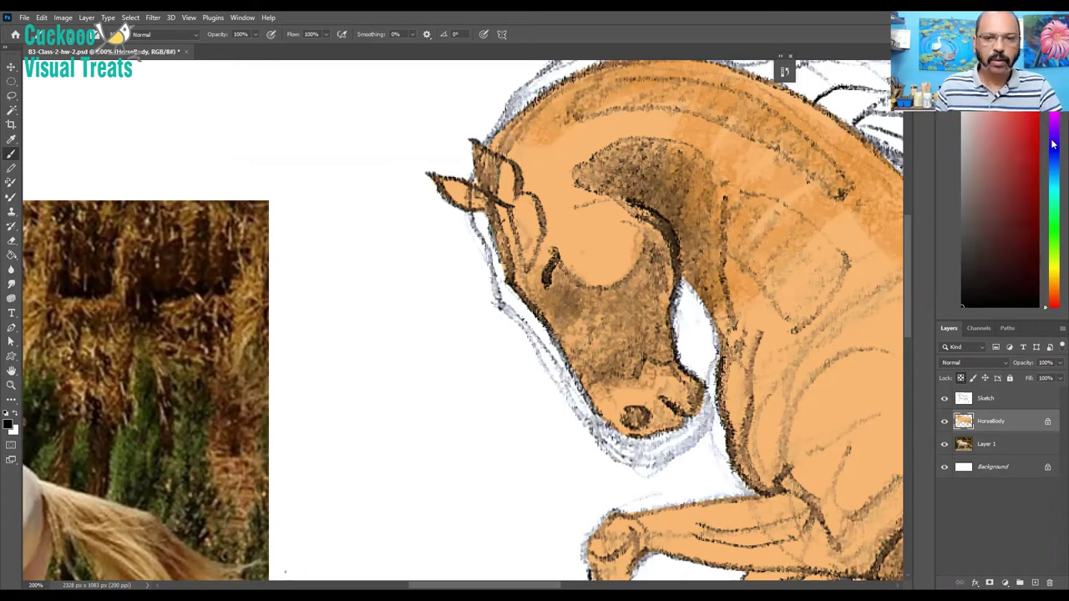
left_click(980, 283)
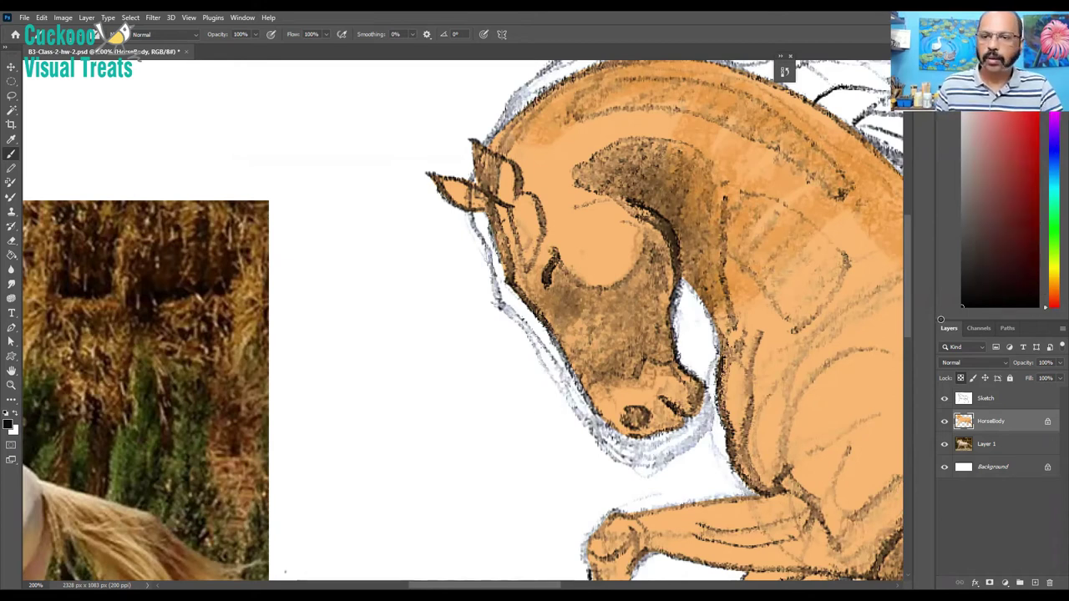
key("d")
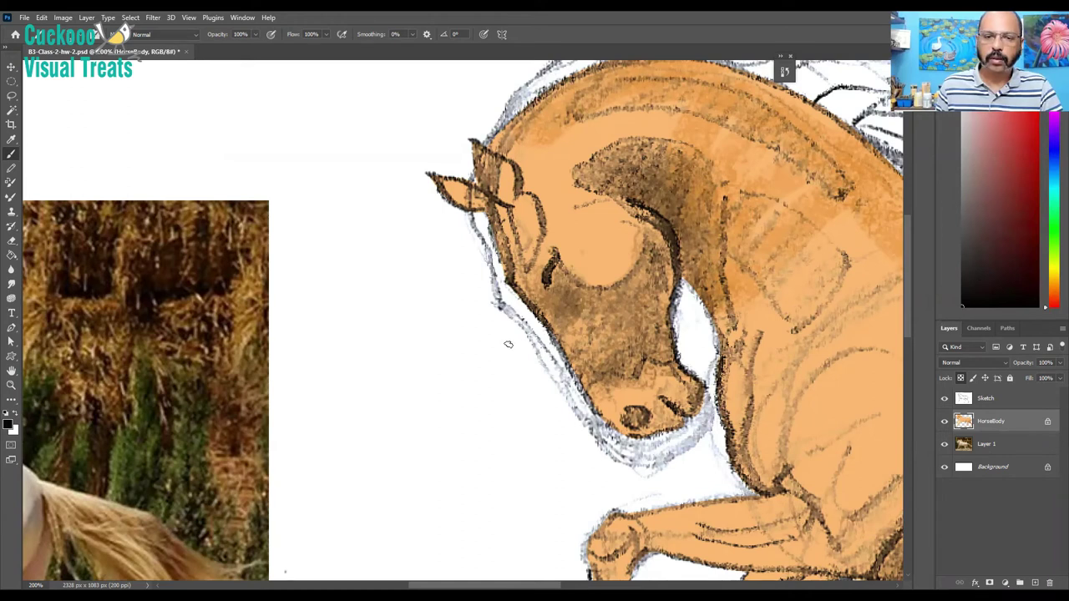
left_click(986, 398)
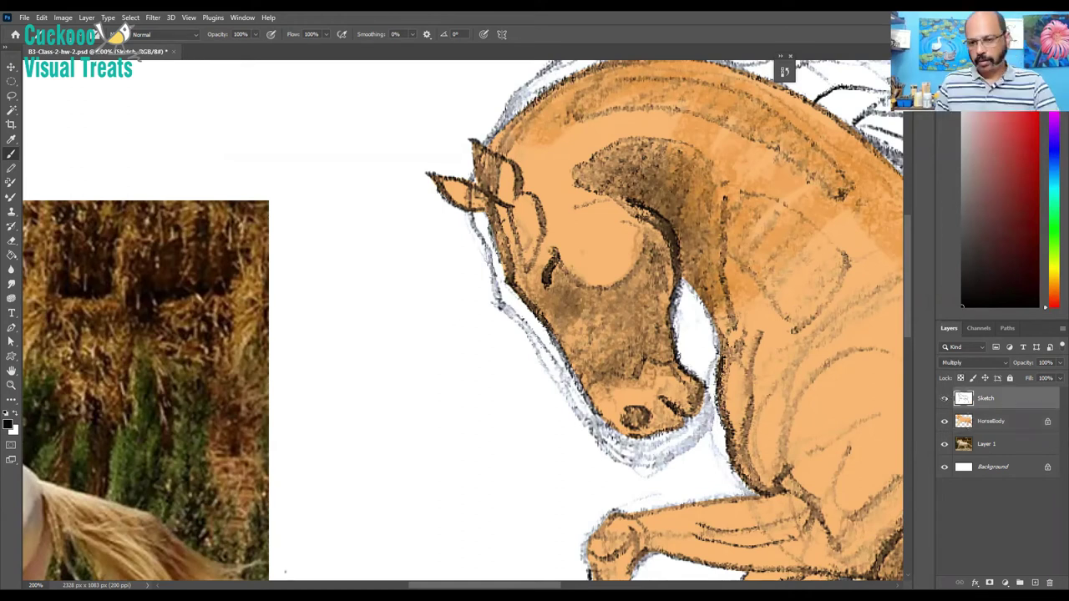
left_click(944, 399)
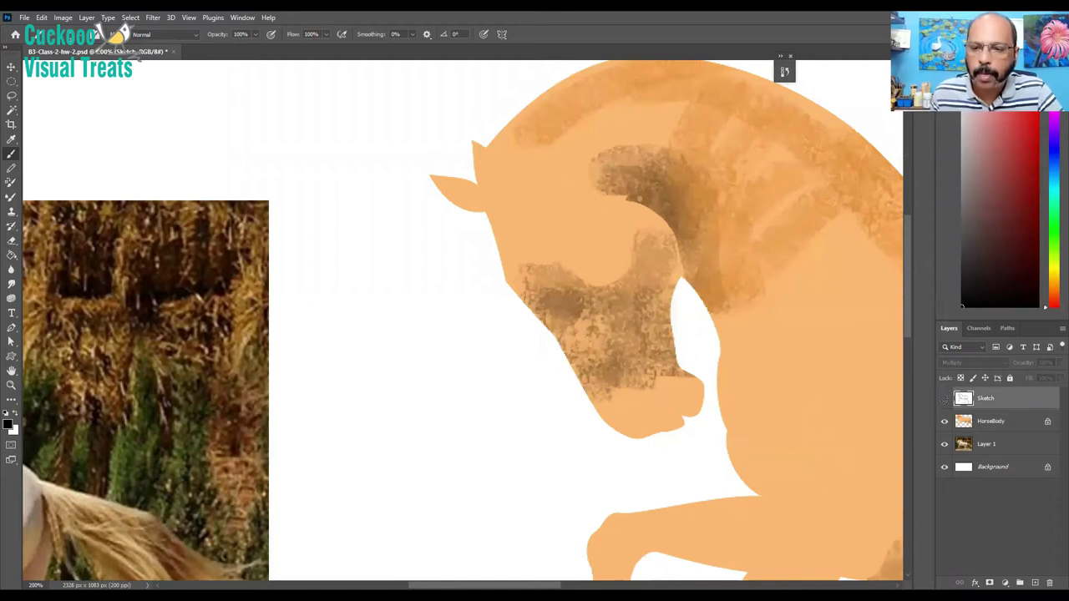
- Show the Sketch layer again and set the brush's size jitter control to Pen Pressure in Shape Dynamics
left_click(945, 398)
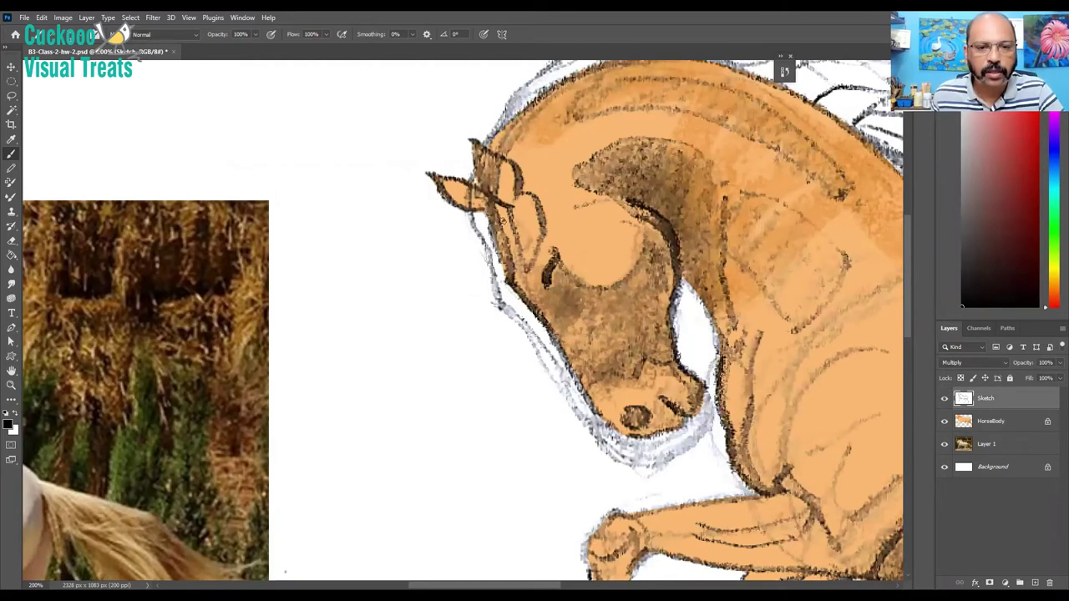
key("F5")
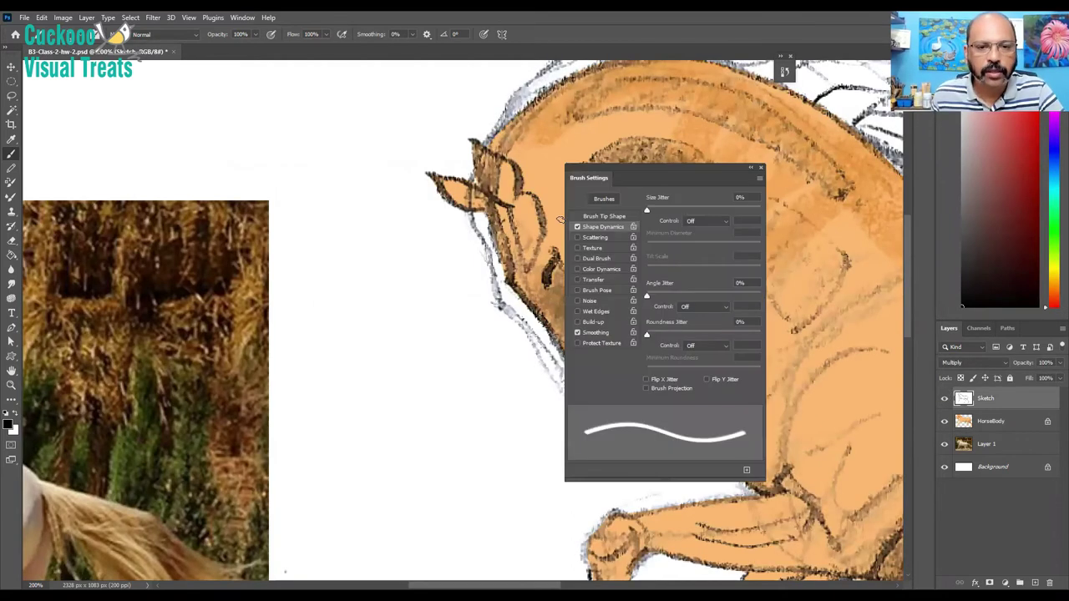
left_click(695, 251)
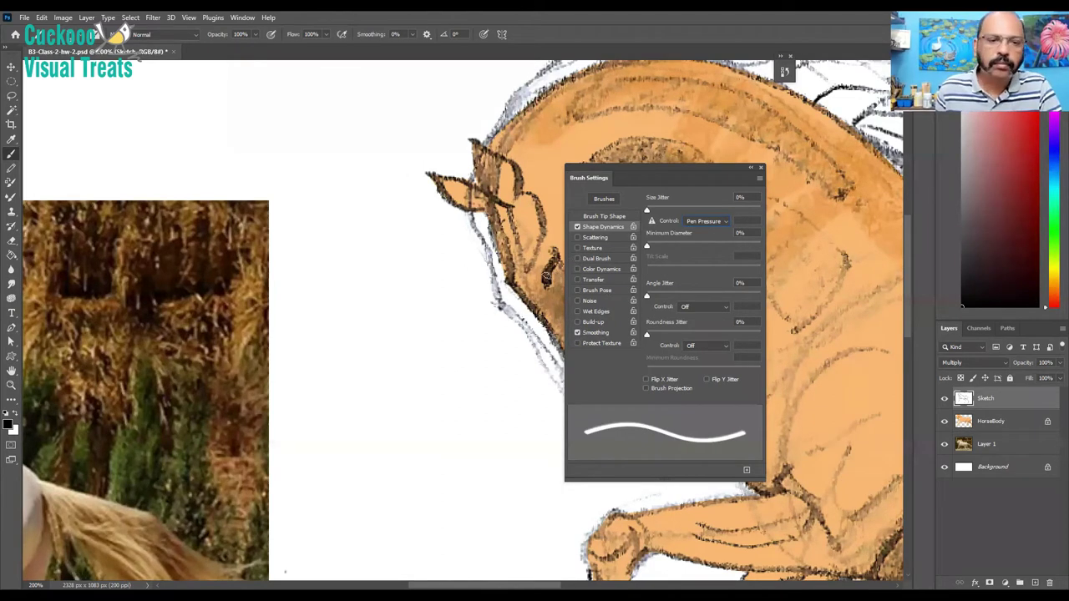
key("F5")
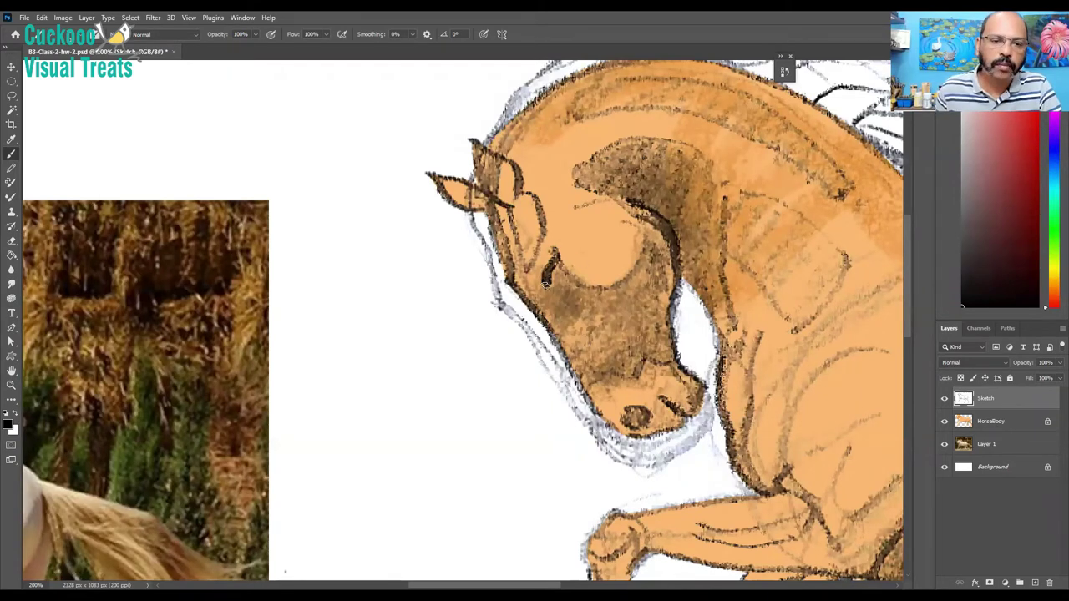
- Paint the horse's eye on the HorseBody layer with a black stroke along the sketched line, checking it with the Sketch layer hidden
key("alt+bracketleft")
mouse_move(547, 284)
left_mouse_down()
mouse_move(554, 259)
mouse_move(547, 275)
left_mouse_up()
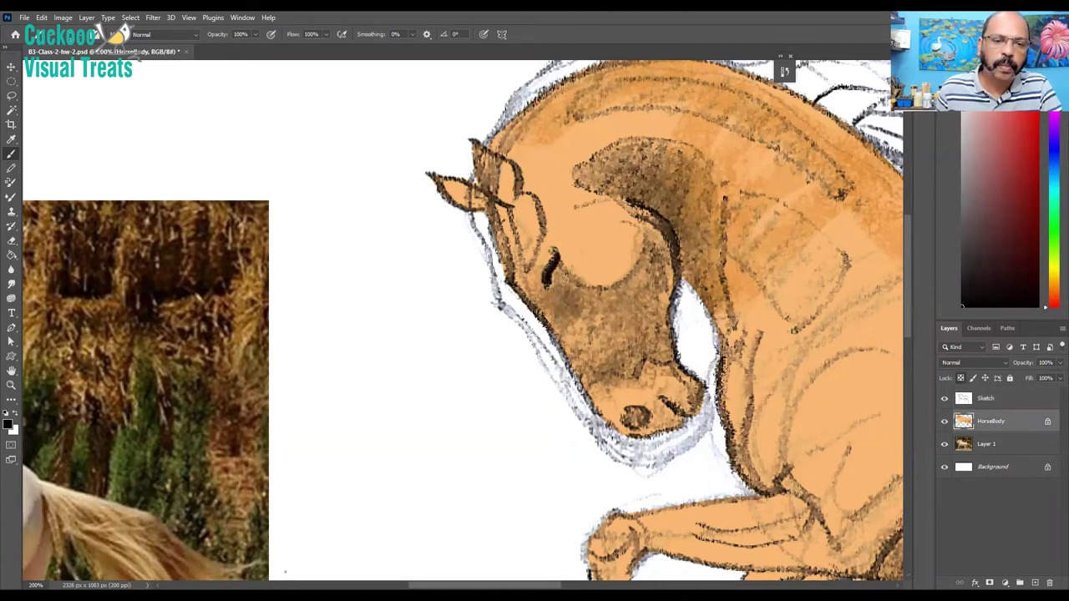
left_click(945, 399)
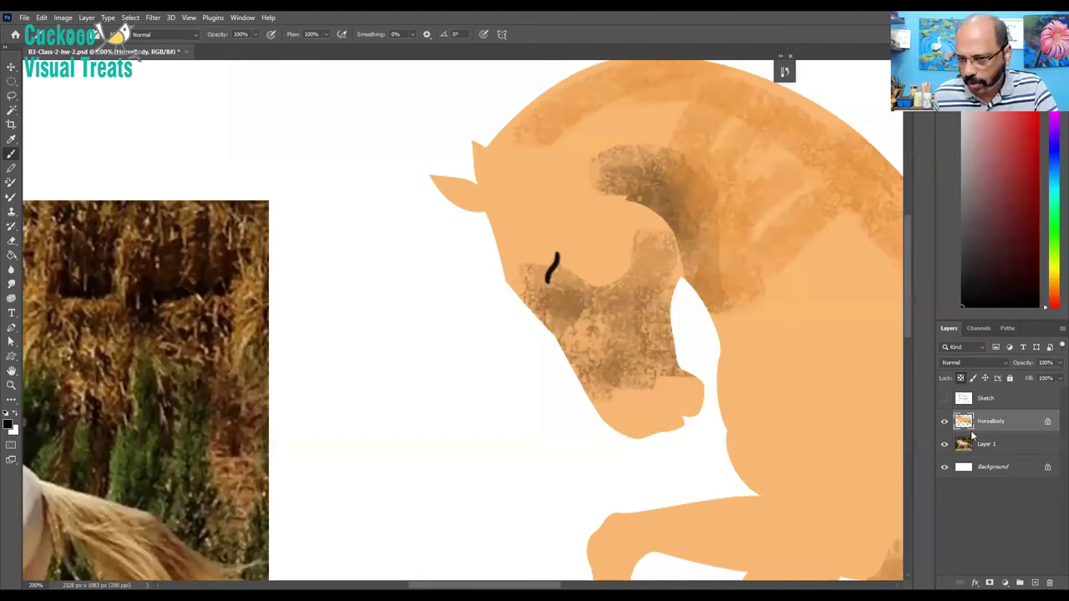
left_click(944, 398)
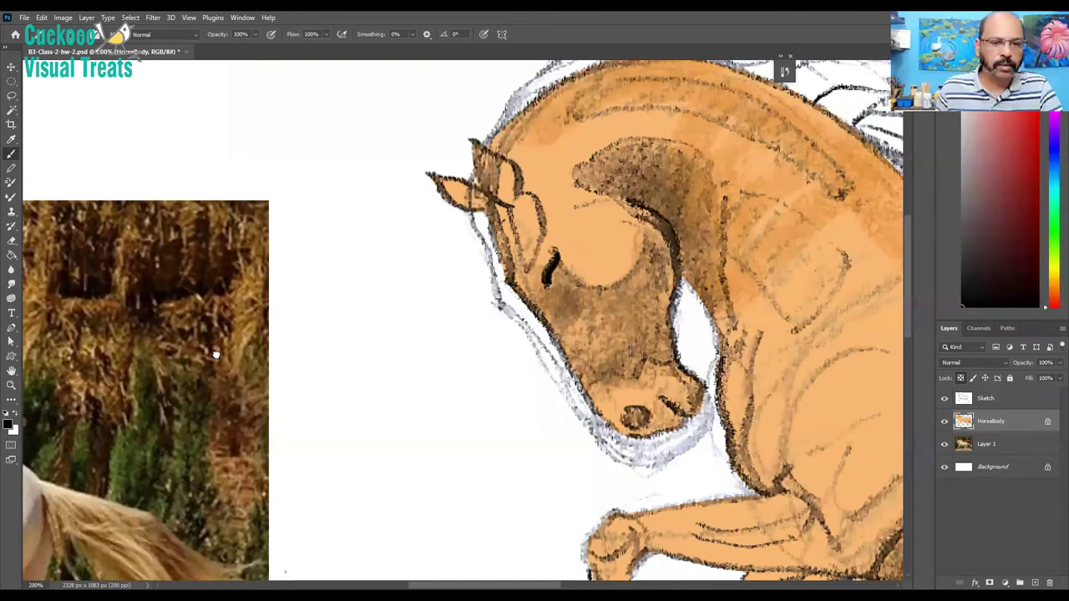
- Paint the nostril, mouth line and dark ear shading over the sketch with the brush angled at 22°, and hide the Sketch layer
key("Return")
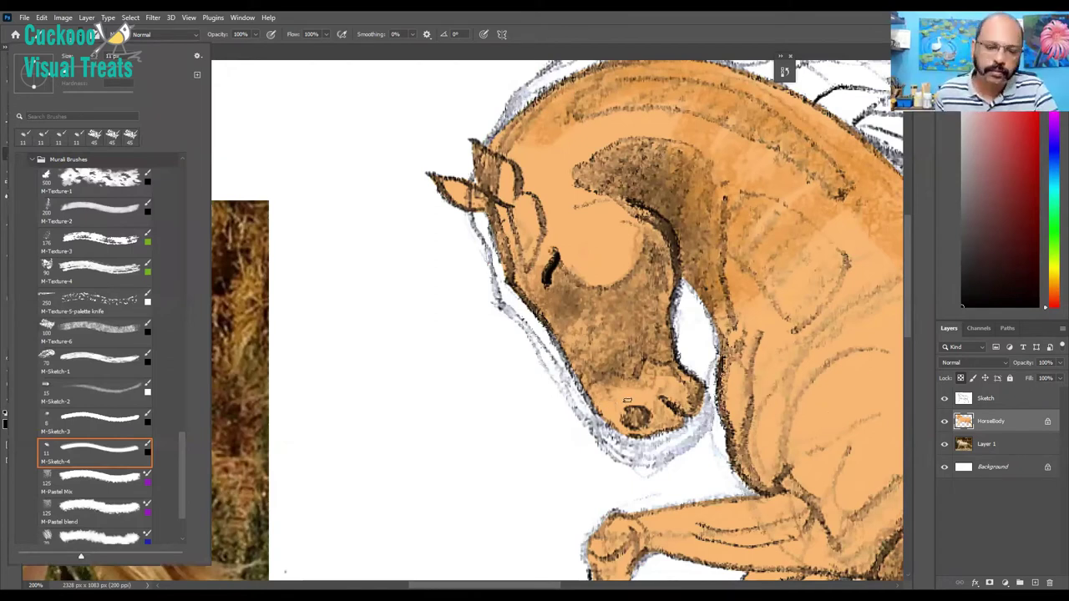
key("Return")
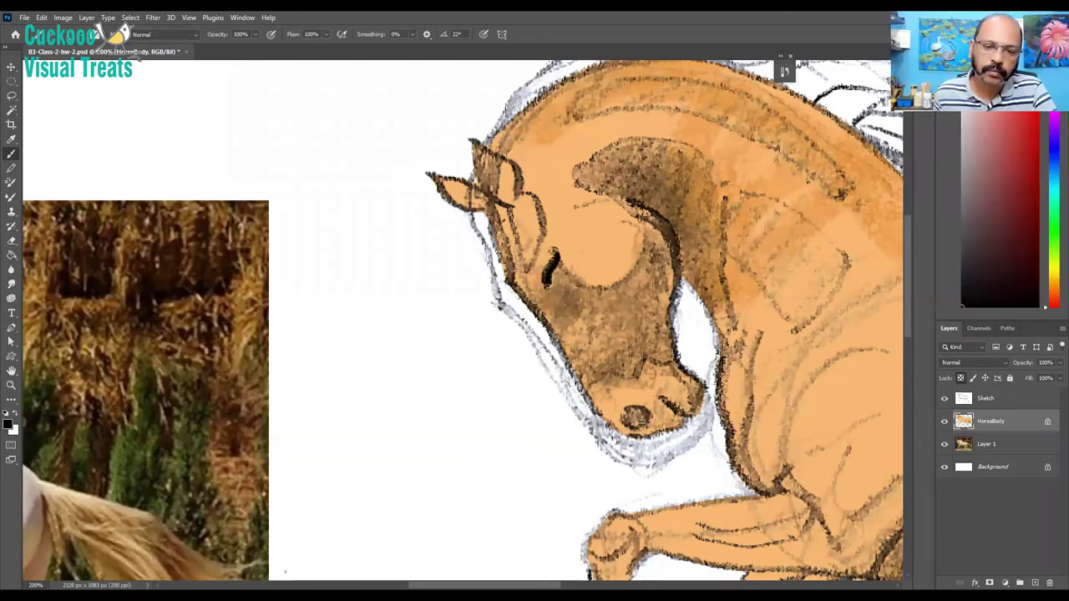
mouse_move(640, 421)
left_mouse_down()
mouse_move(639, 411)
mouse_move(673, 410)
left_mouse_up()
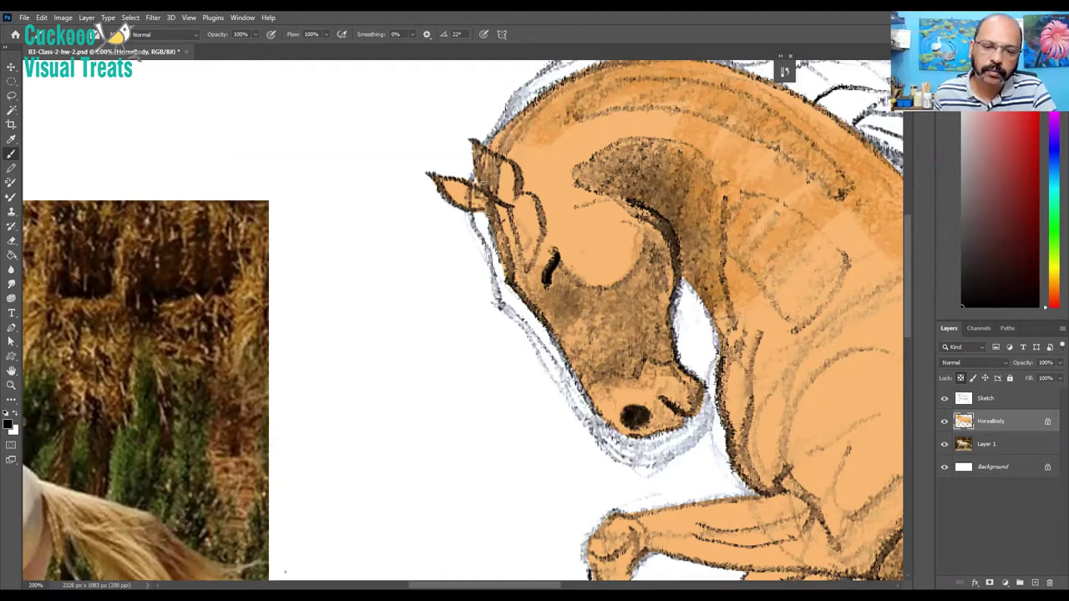
left_click_drag(480, 168, 506, 202)
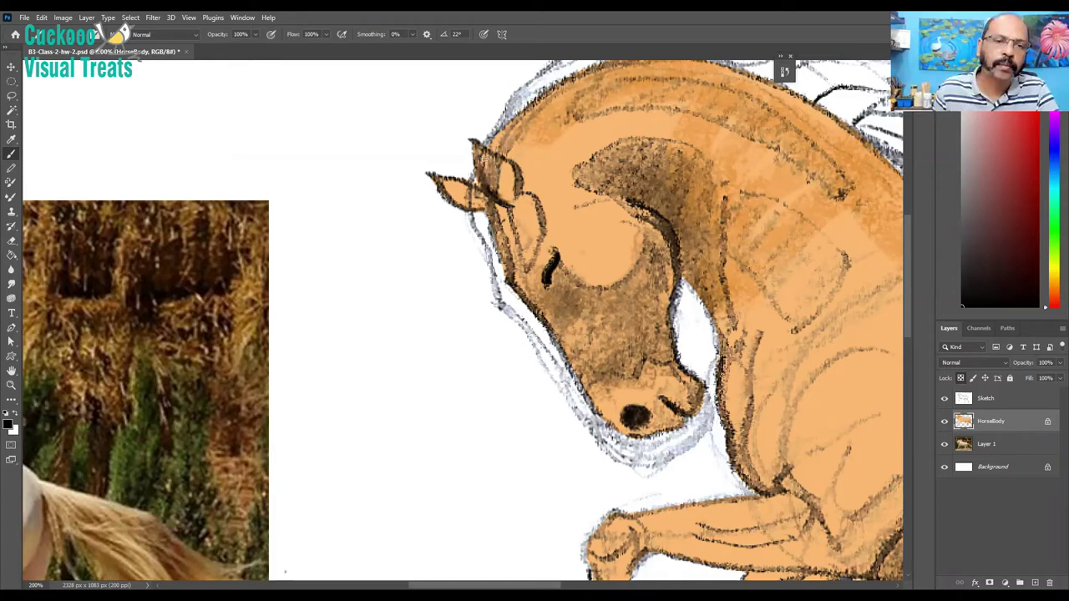
left_click_drag(484, 159, 500, 192)
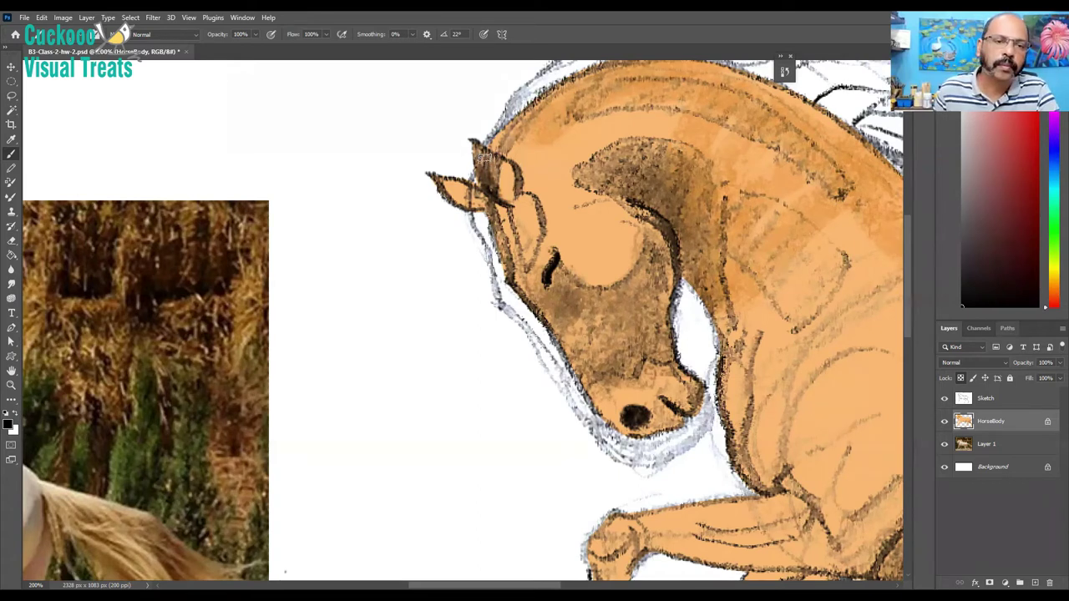
left_click(502, 192, "alt")
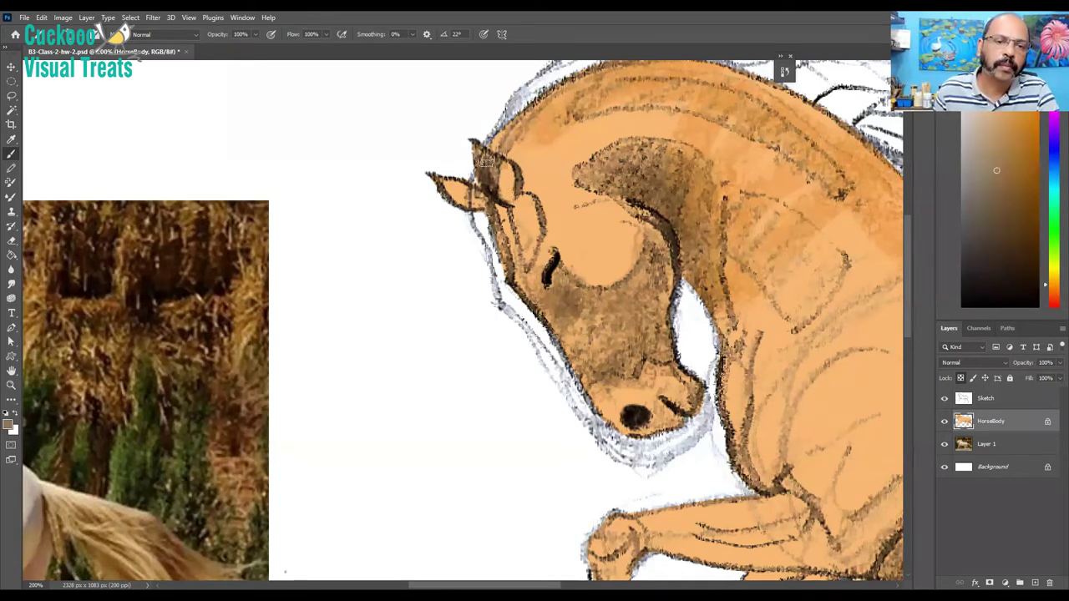
left_click(943, 399)
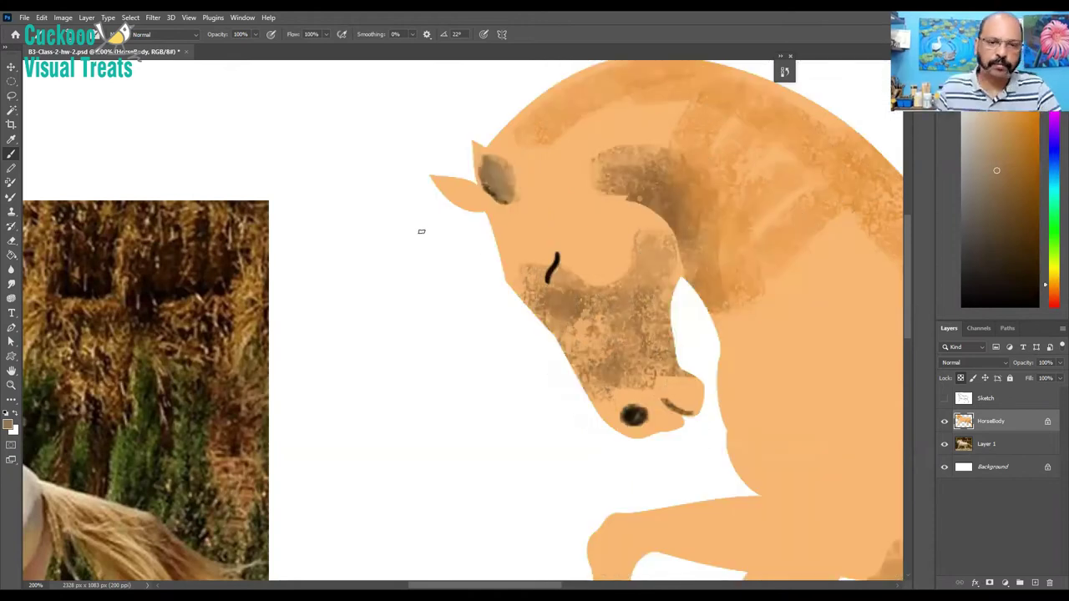
- Deepen the nostril with near-black and soften the lips around the mouth line with brown and light orange tones
key("ctrl+minus")
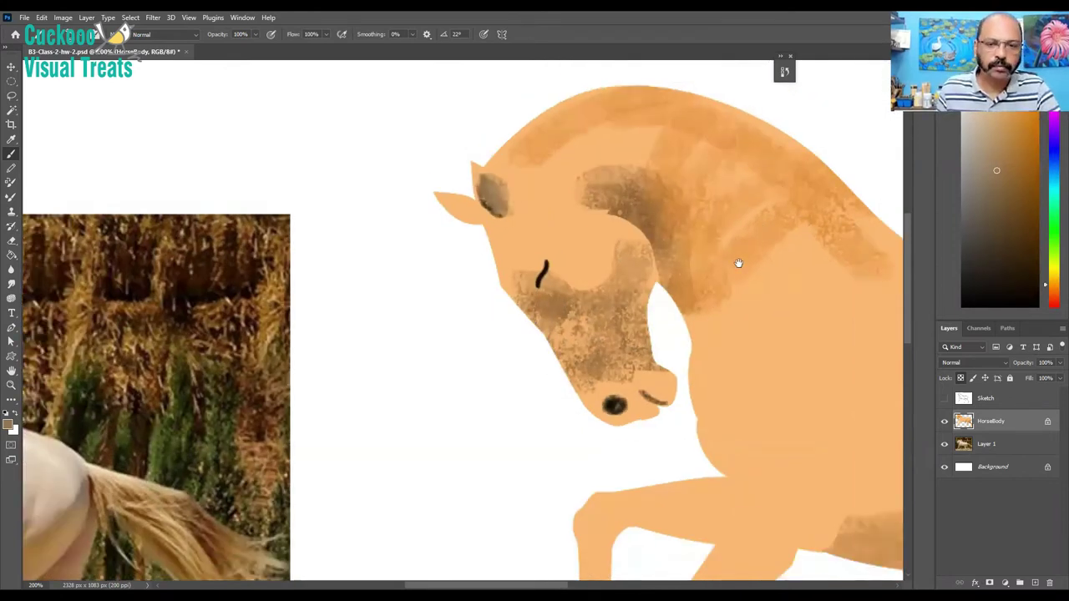
key("ctrl+minus")
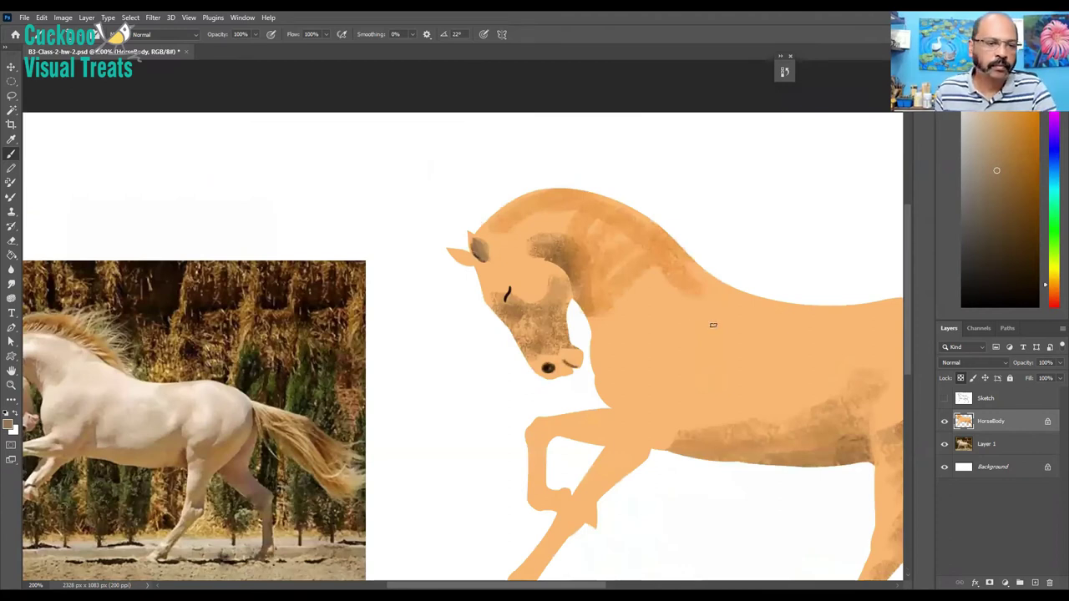
left_click_drag(580, 357, 714, 315)
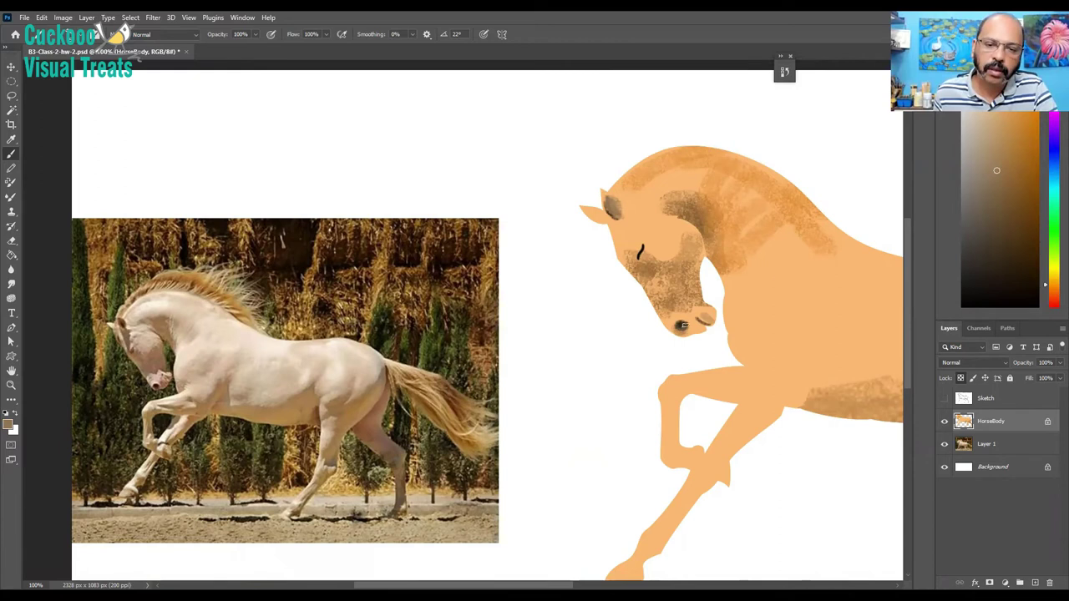
left_click(961, 291)
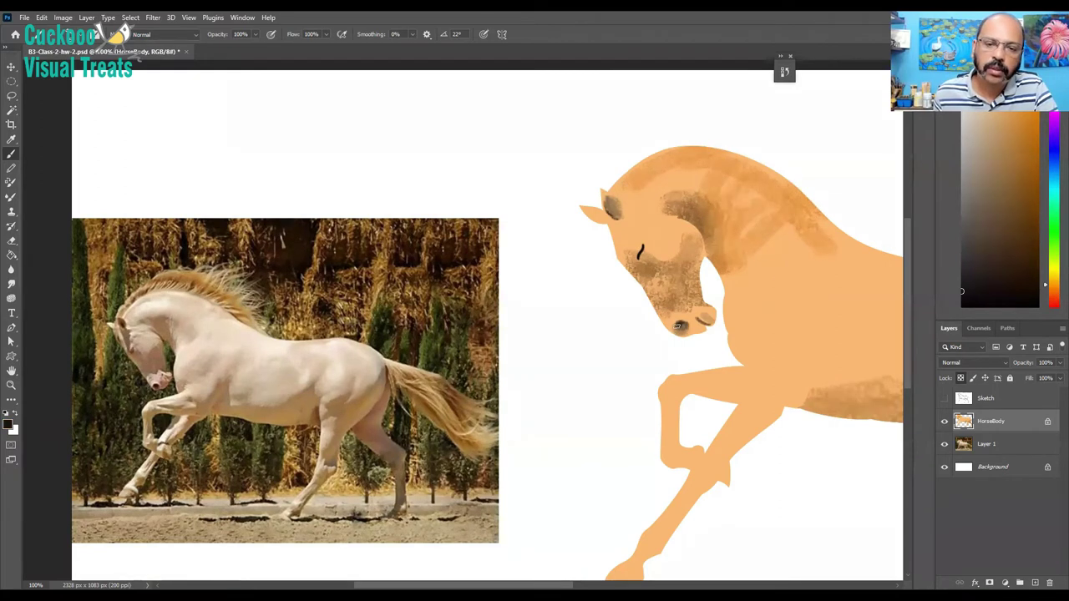
left_click(683, 328)
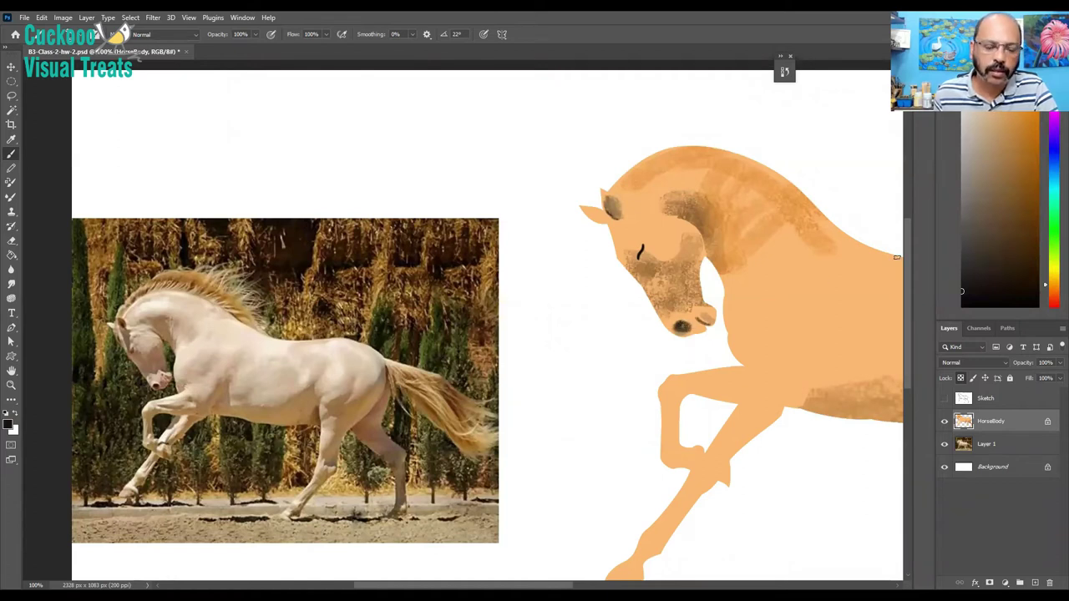
mouse_move(1018, 165)
left_mouse_down()
mouse_move(1010, 148)
mouse_move(1010, 191)
left_mouse_up()
left_click(1010, 190)
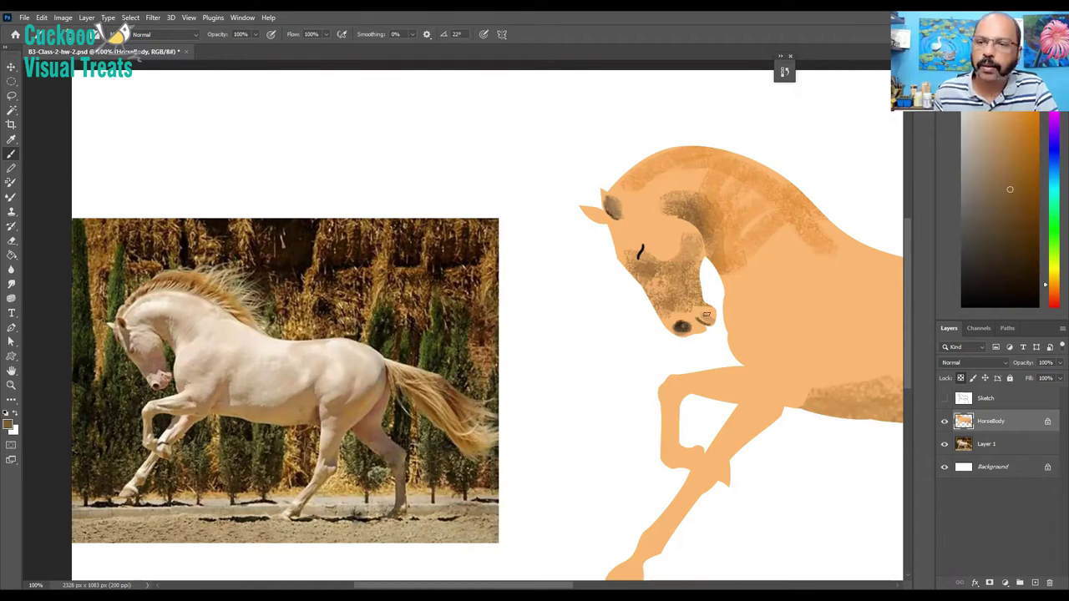
left_click(1052, 290)
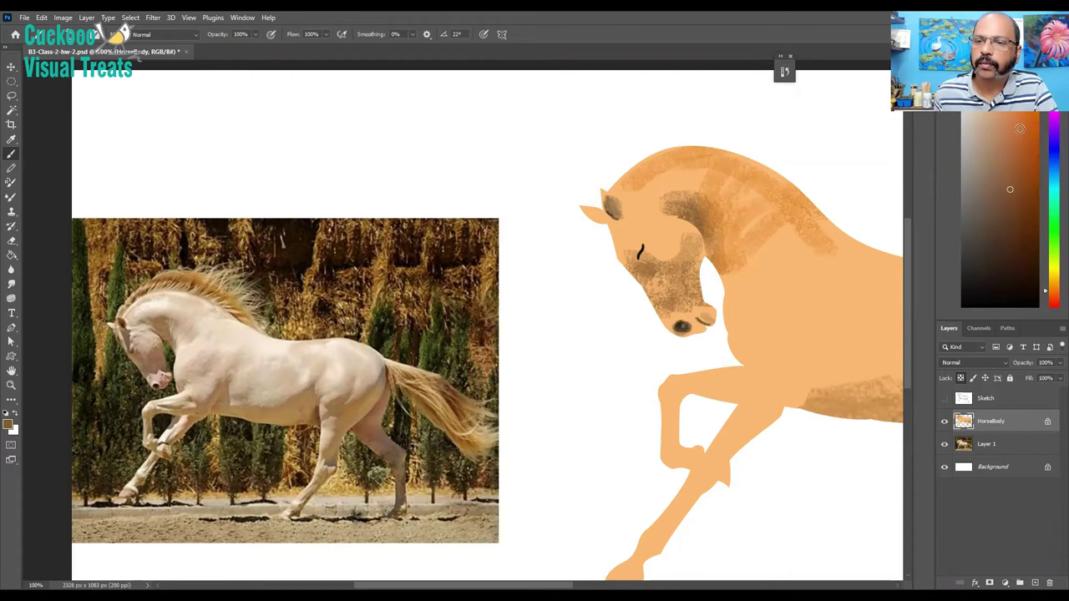
left_click(1009, 190)
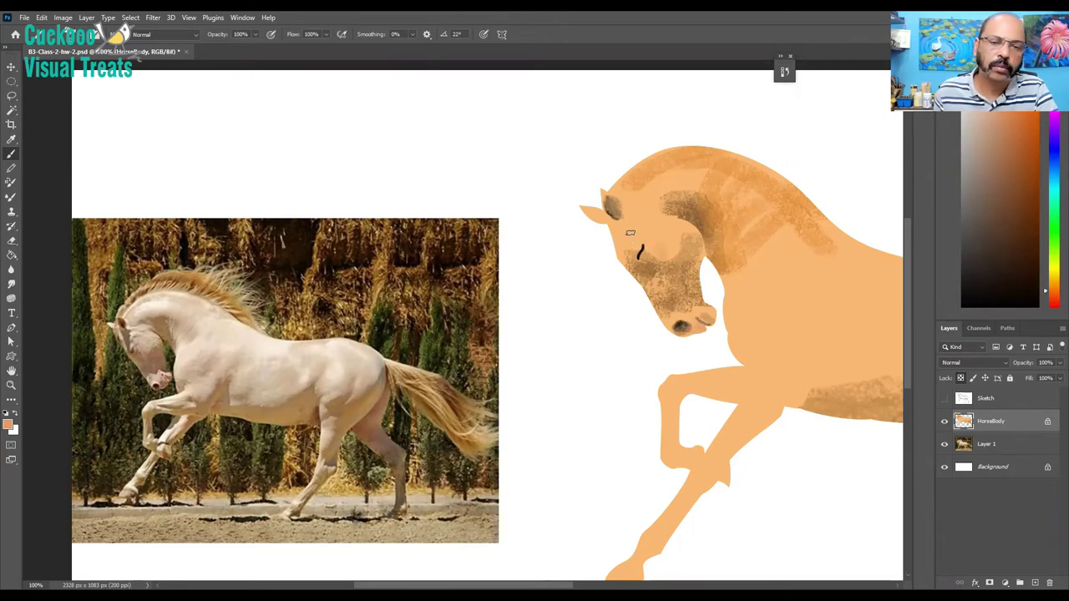
- Shade the face from the ear base down to the eye in reddish brown and refine the eye with darker brown
left_click(1000, 199)
left_click_drag(1000, 199, 996, 198)
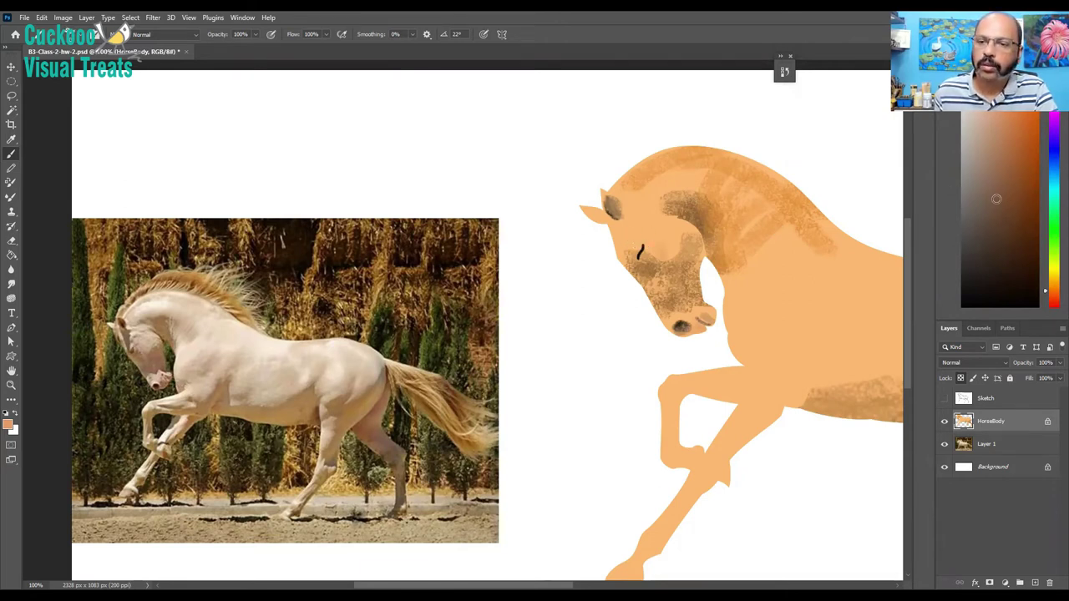
left_click(624, 242, "alt")
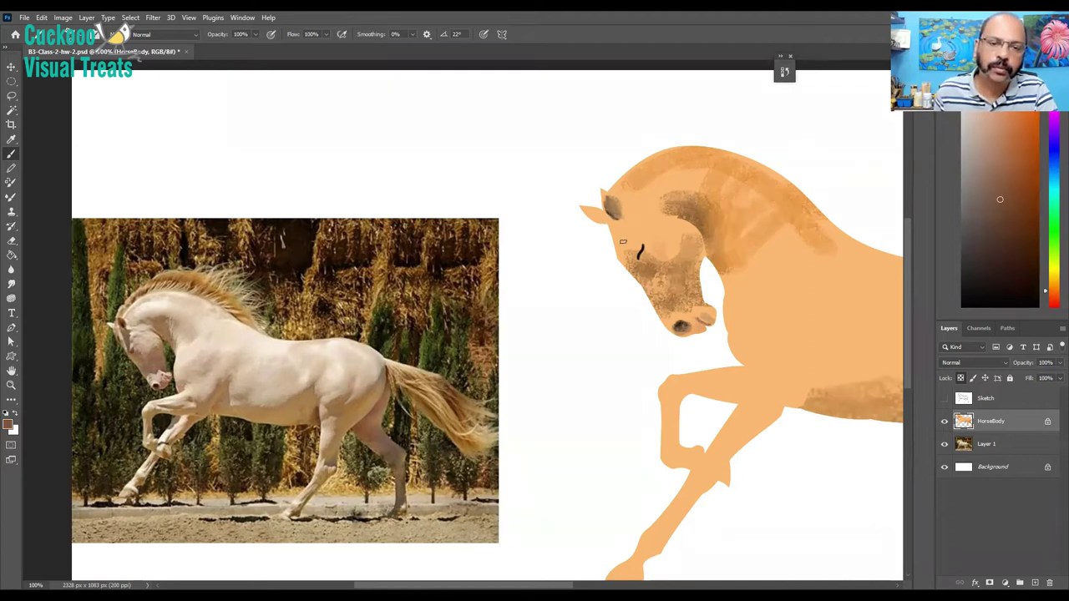
left_click_drag(614, 219, 622, 238)
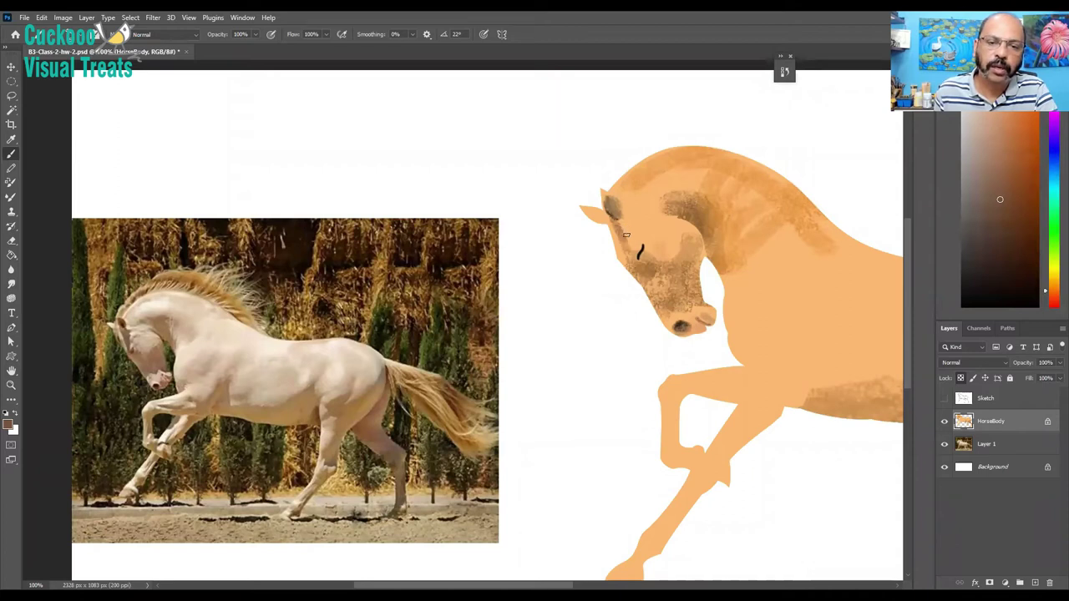
left_click_drag(619, 216, 642, 262)
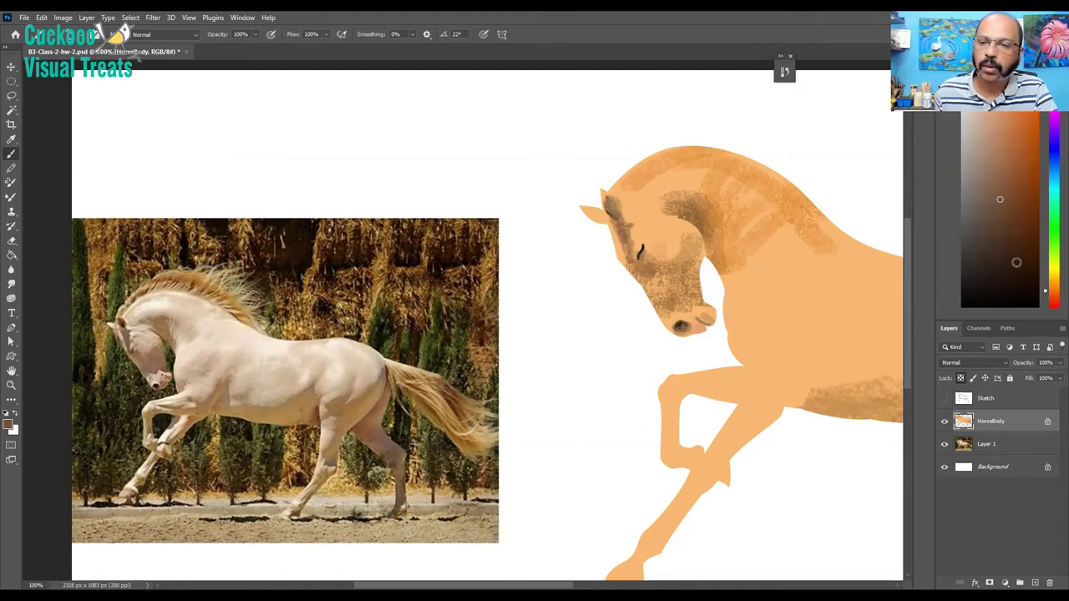
left_click(1015, 262)
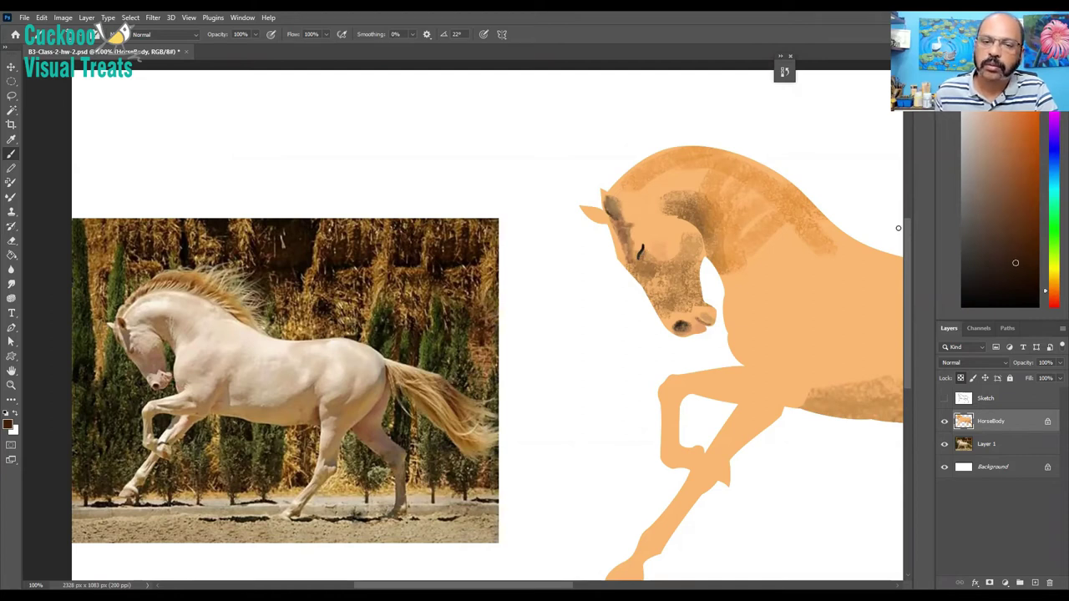
left_click(641, 253, "alt")
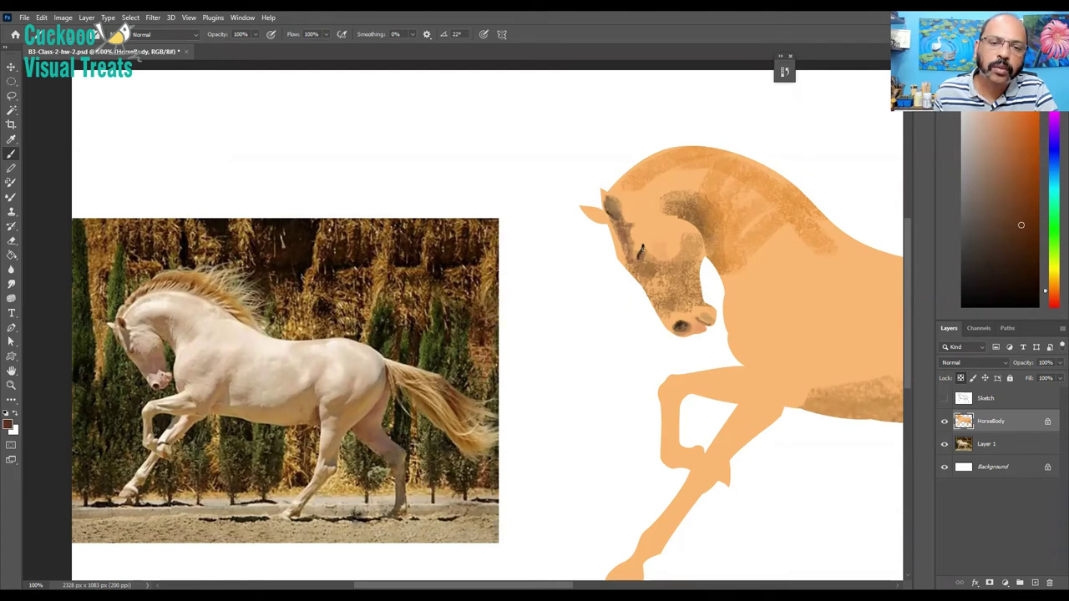
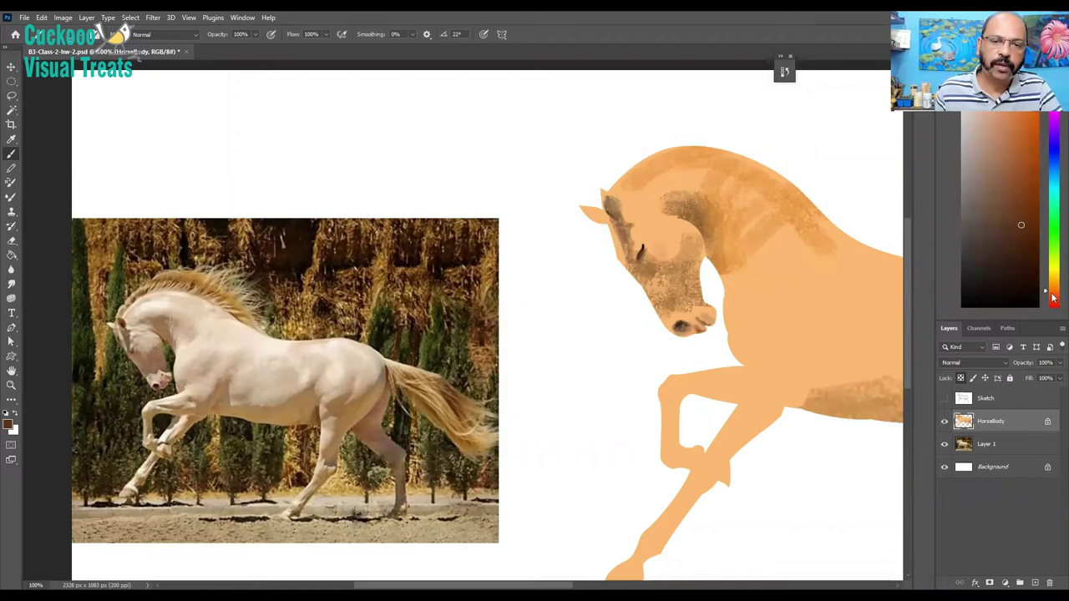
- Blend the forehead and the area between the ear and throat with light orange tones, resampling the colour near the eye
left_click_drag(1053, 298, 1053, 292)
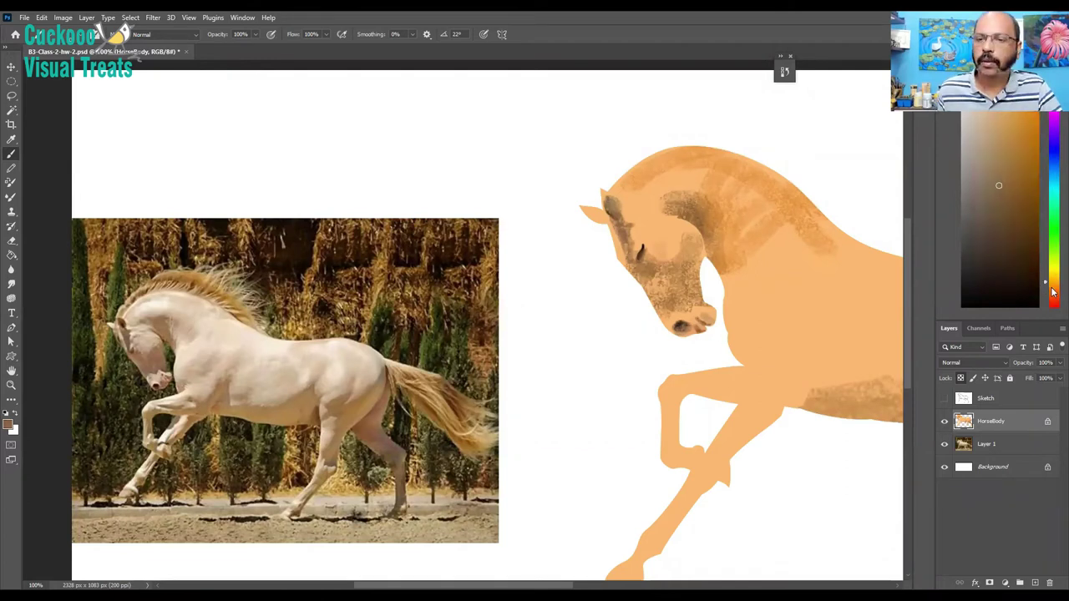
left_click(1053, 292)
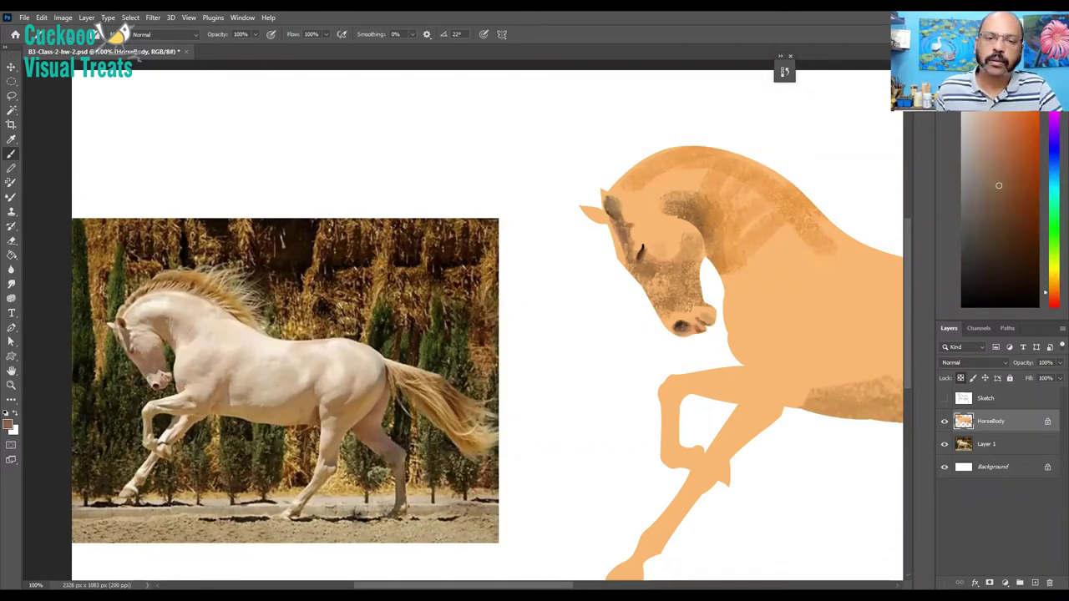
left_click(1005, 108)
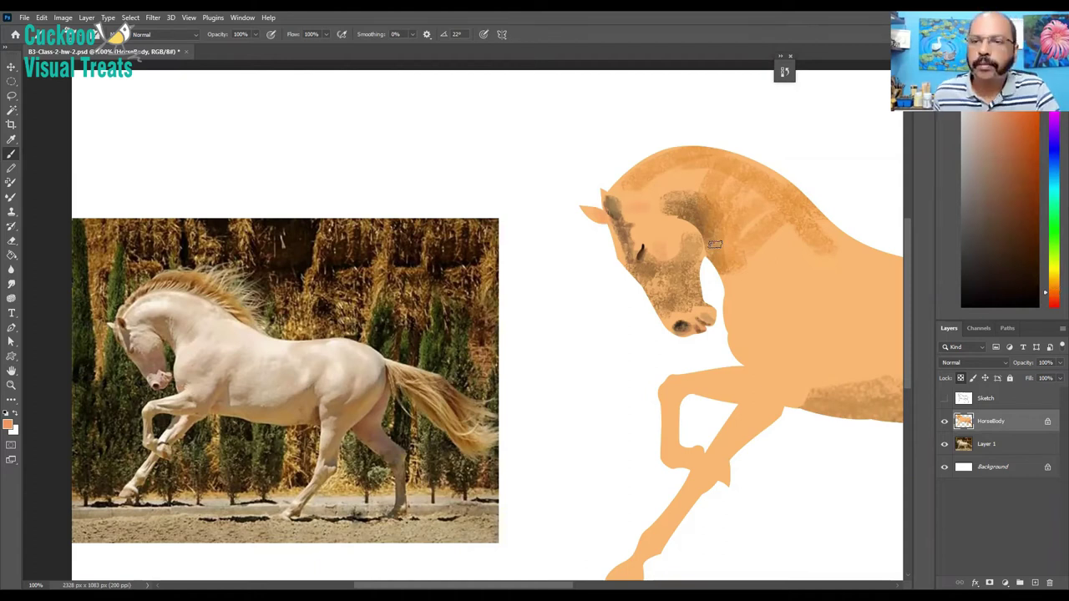
left_click(649, 231, "alt")
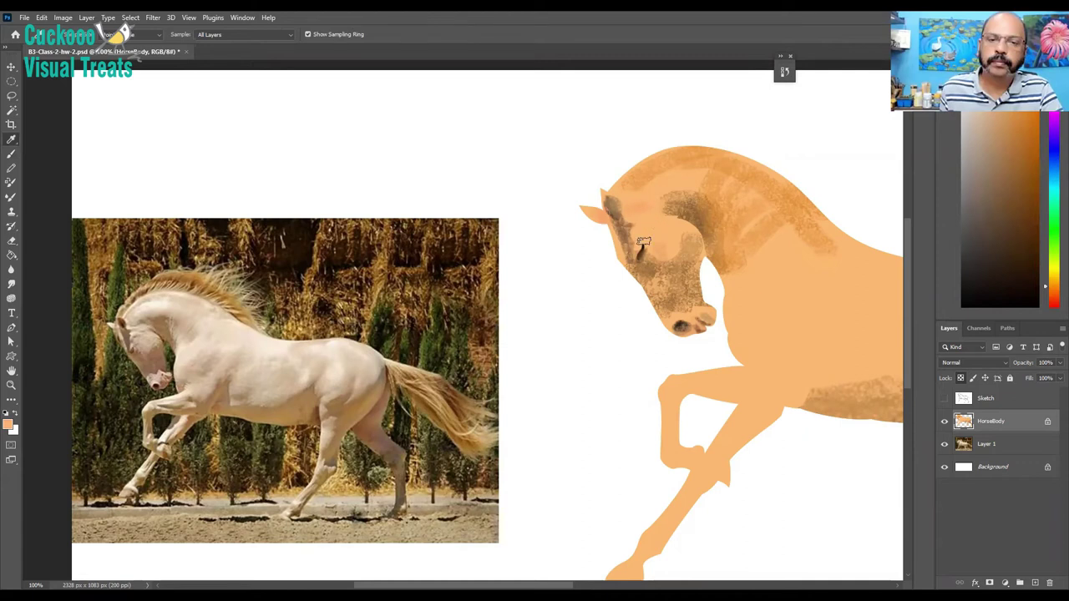
left_click(640, 236)
key("b")
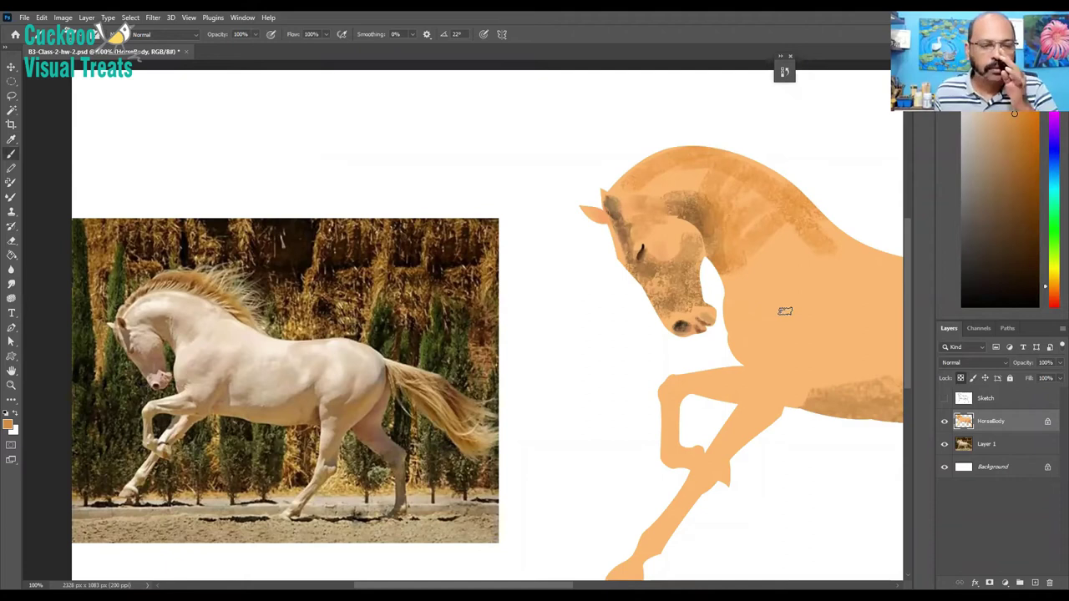
left_click_drag(781, 354, 752, 329)
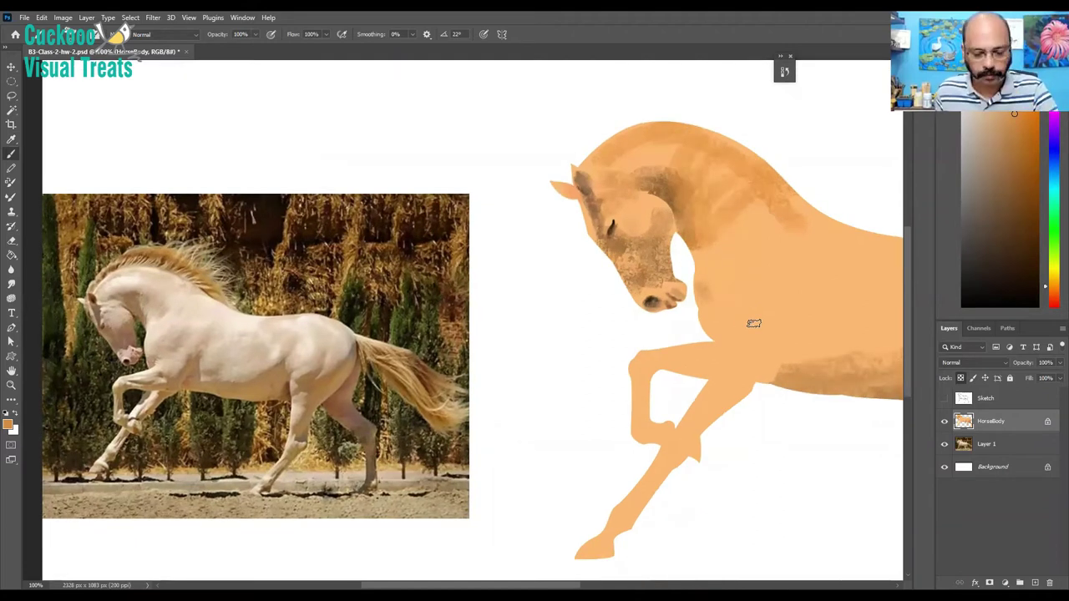
- Show the Sketch layer and lasso the raised foreleg's upper section from the knee to the elbow, following the sketch lines
scroll(751, 320, "down", 2)
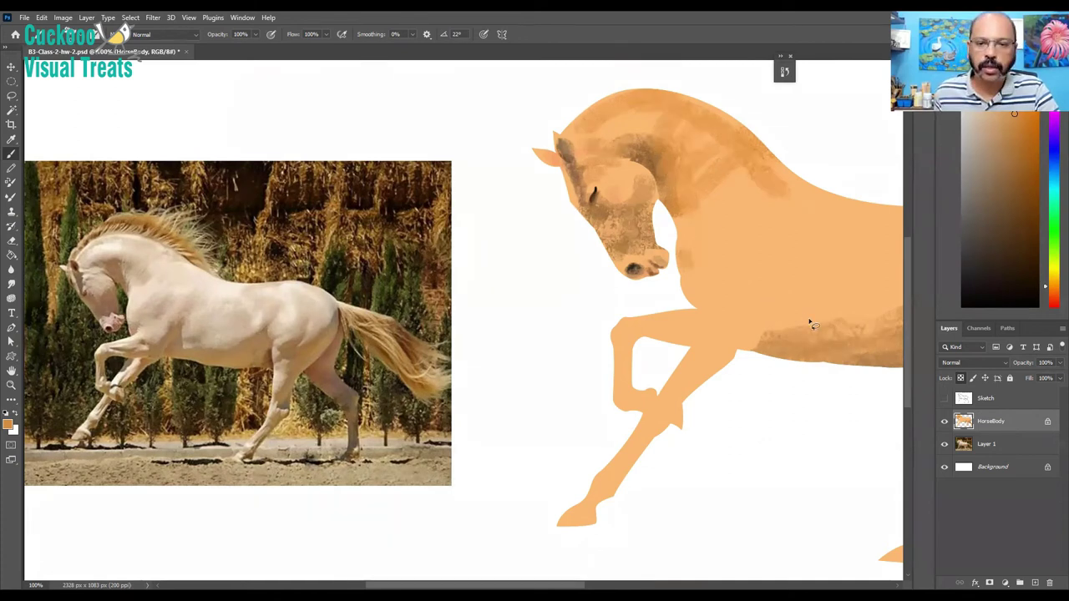
key("l")
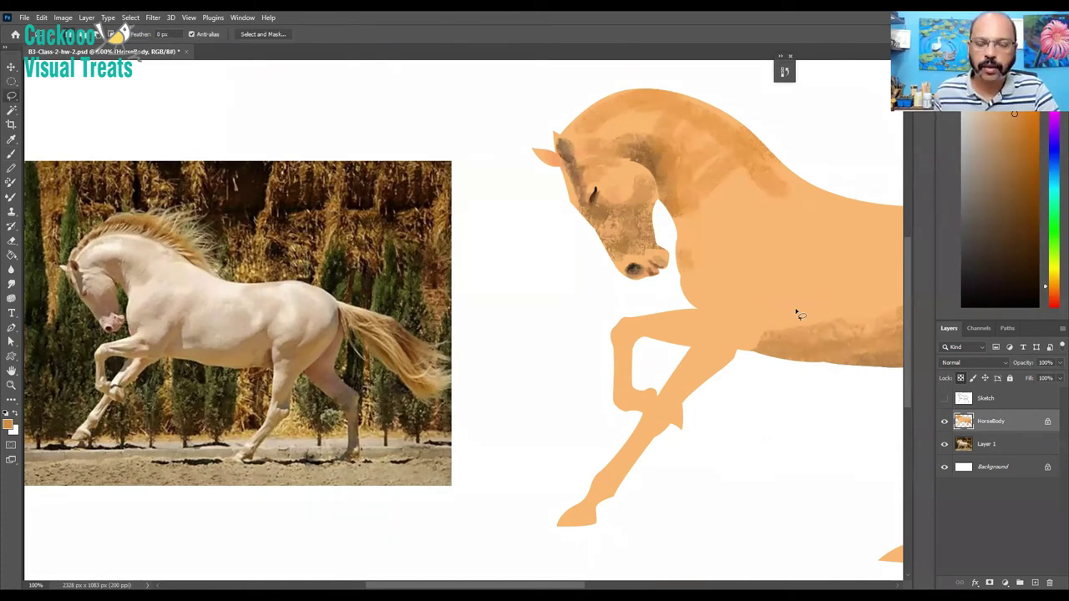
left_click(944, 398)
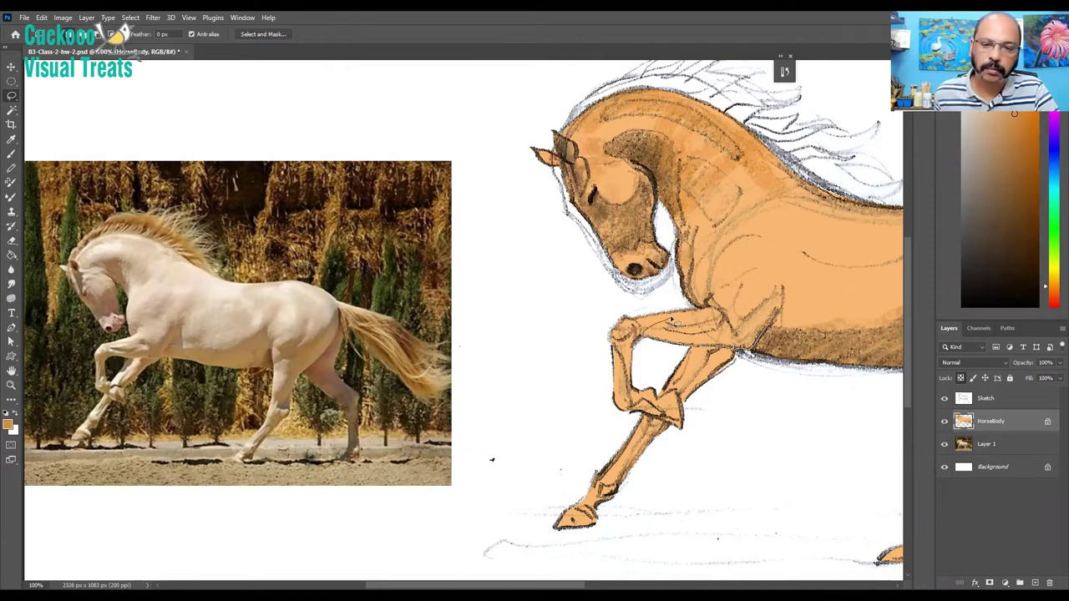
mouse_move(671, 322)
left_mouse_down()
mouse_move(779, 286)
mouse_move(785, 306)
left_mouse_up()
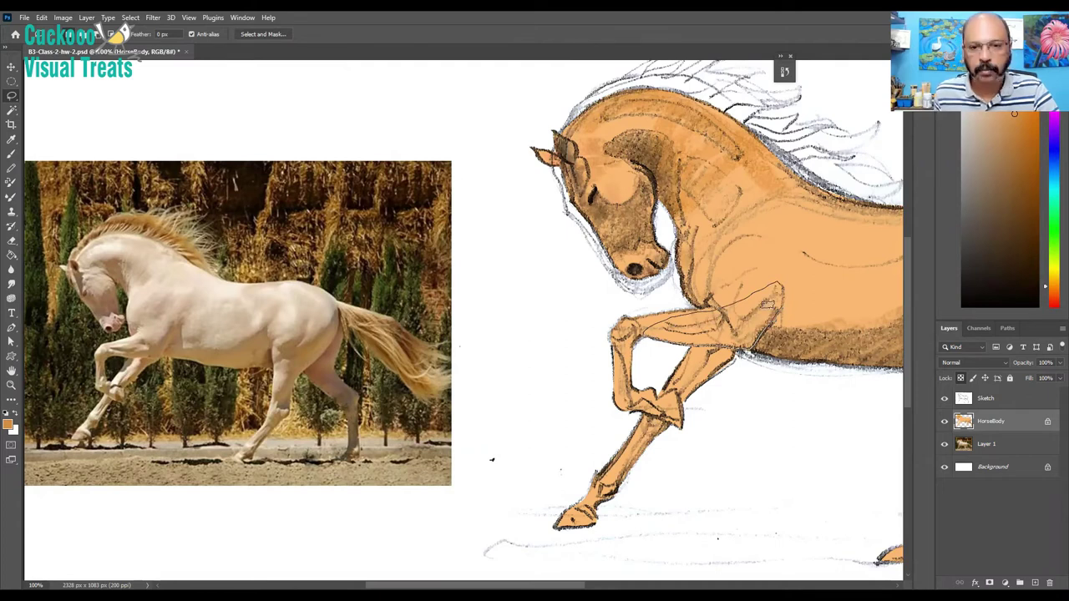
left_click_drag(766, 304, 785, 291)
- Shade the selected upper foreleg with the textured brush in orange-brown and darker brown, and hide the Sketch layer
key("b")
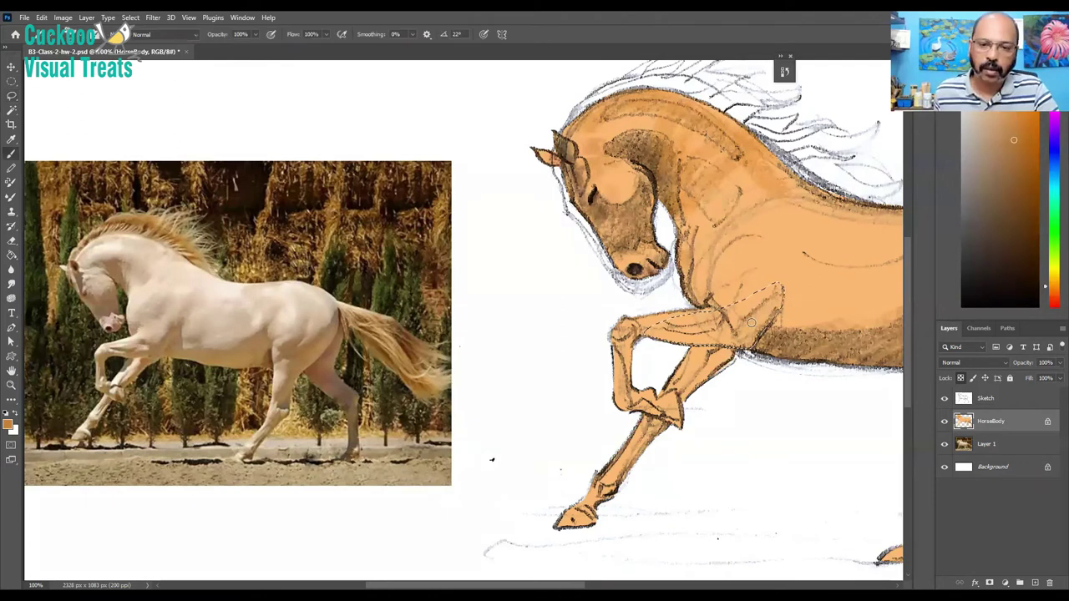
left_click_drag(752, 323, 772, 312)
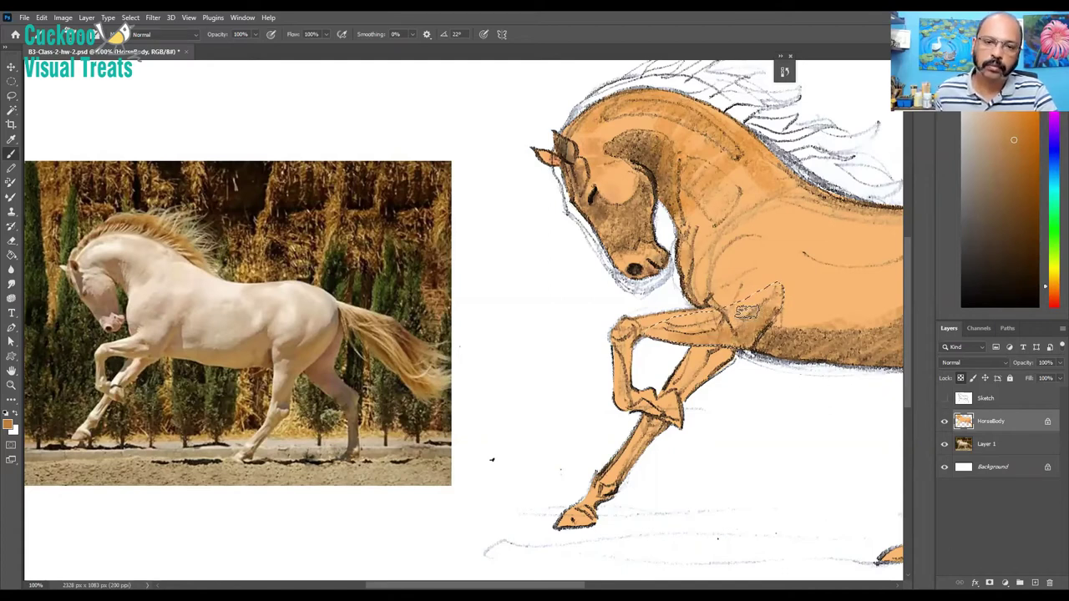
key("ctrl+comma")
mouse_move(774, 311)
left_mouse_down()
mouse_move(717, 338)
mouse_move(738, 325)
mouse_move(721, 319)
mouse_move(794, 305)
mouse_move(722, 307)
mouse_move(735, 323)
mouse_move(775, 306)
mouse_move(740, 338)
mouse_move(697, 346)
mouse_move(712, 337)
mouse_move(671, 326)
left_mouse_up()
left_click(1009, 189)
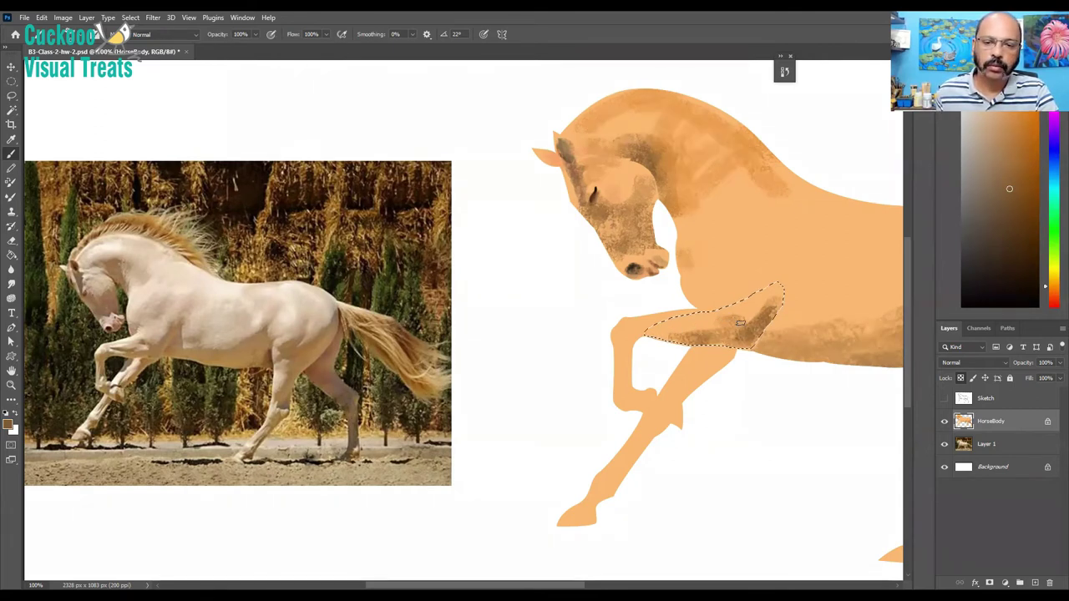
- Clear the selection on the raised foreleg and brush brown shading onto the extended foreleg's upper part and the raised knee and shin
key("ctrl+z")
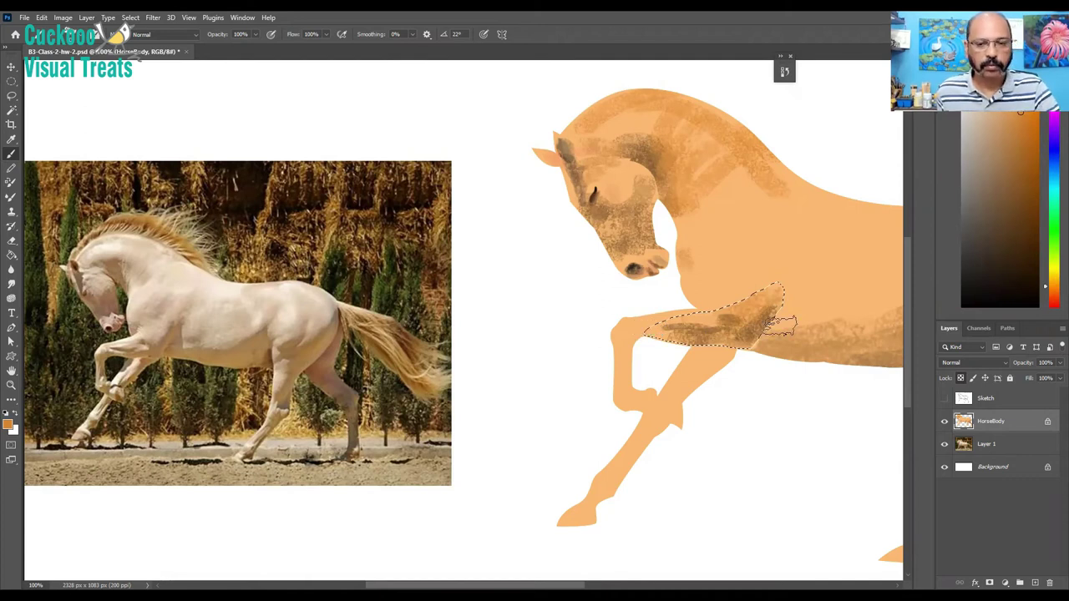
key("ctrl+d")
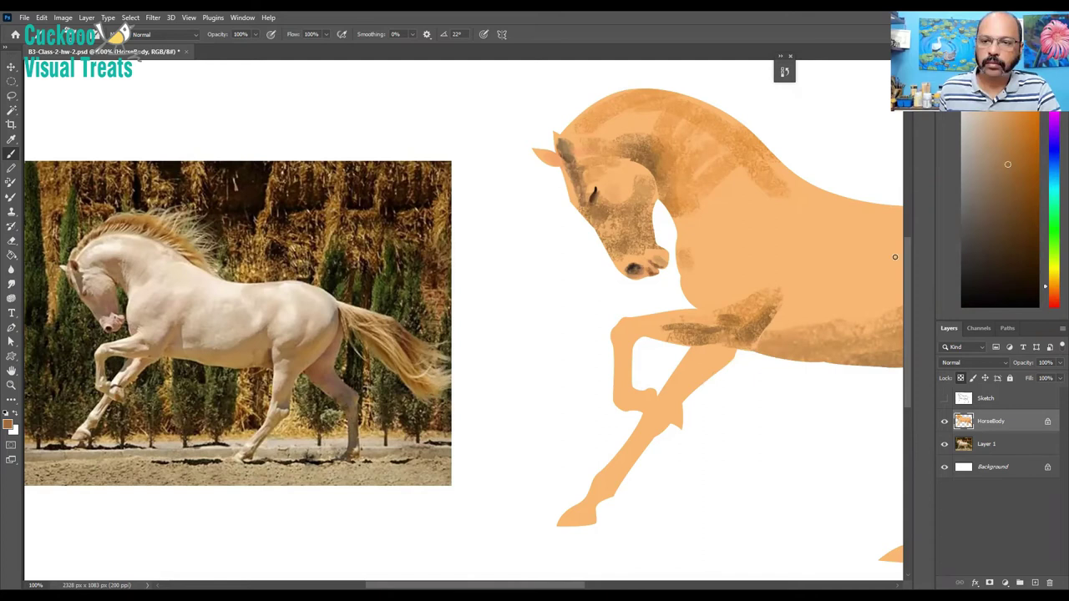
left_click_drag(735, 346, 698, 376)
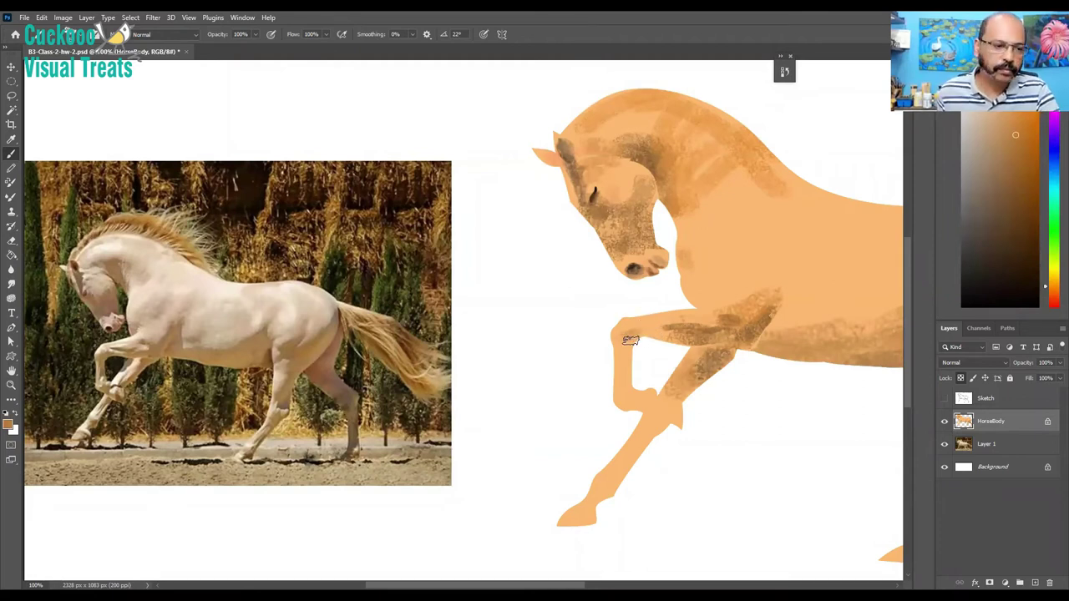
mouse_move(631, 340)
left_mouse_down()
mouse_move(627, 329)
mouse_move(628, 370)
left_mouse_up()
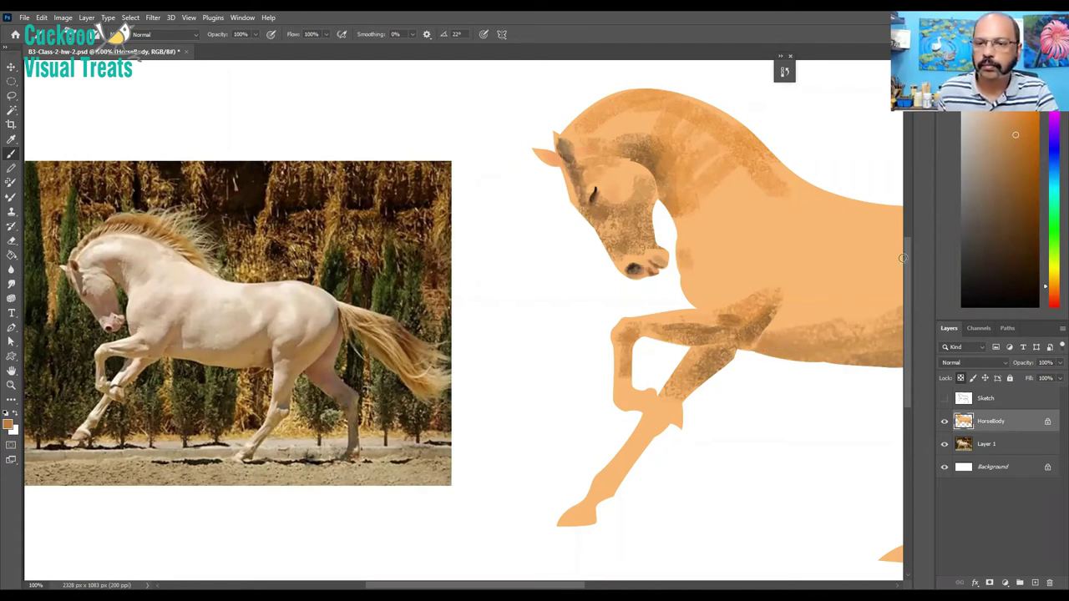
- Shade the horse's chest and shoulder with soft orange-brown strokes and darken the elbow crease with a greyer brown
left_click(1005, 192)
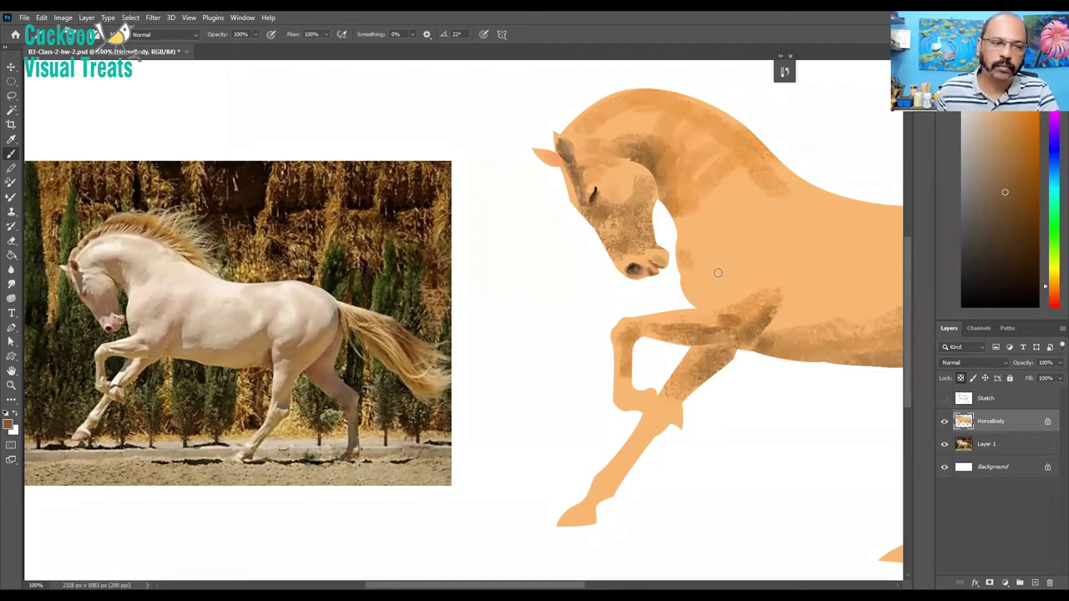
left_click(1003, 138)
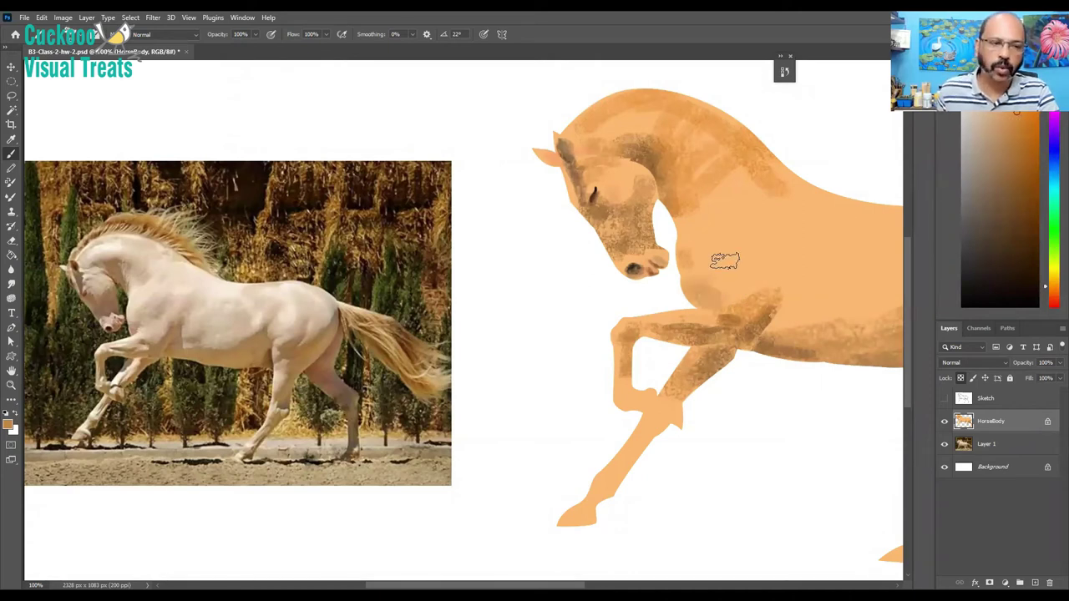
left_click_drag(711, 257, 752, 239)
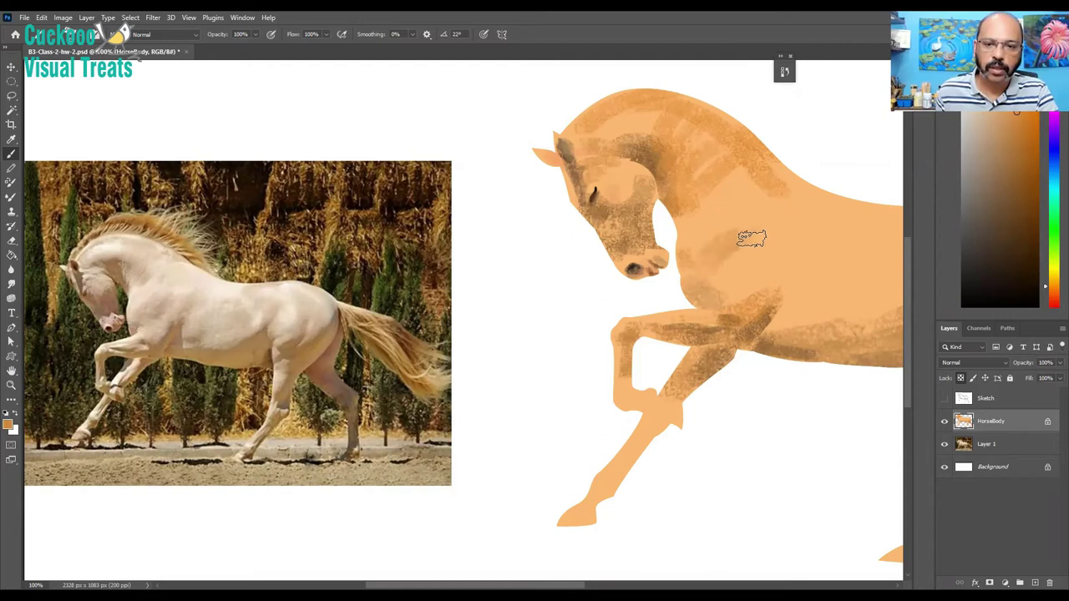
left_click_drag(716, 279, 760, 254)
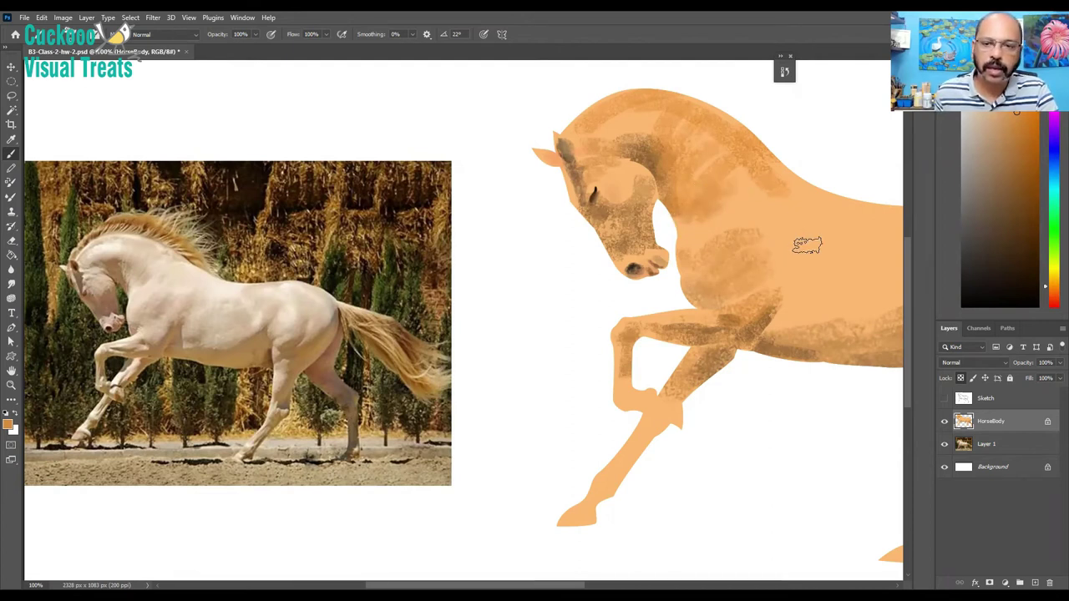
mouse_move(765, 251)
left_mouse_down()
mouse_move(805, 243)
mouse_move(785, 267)
left_mouse_up()
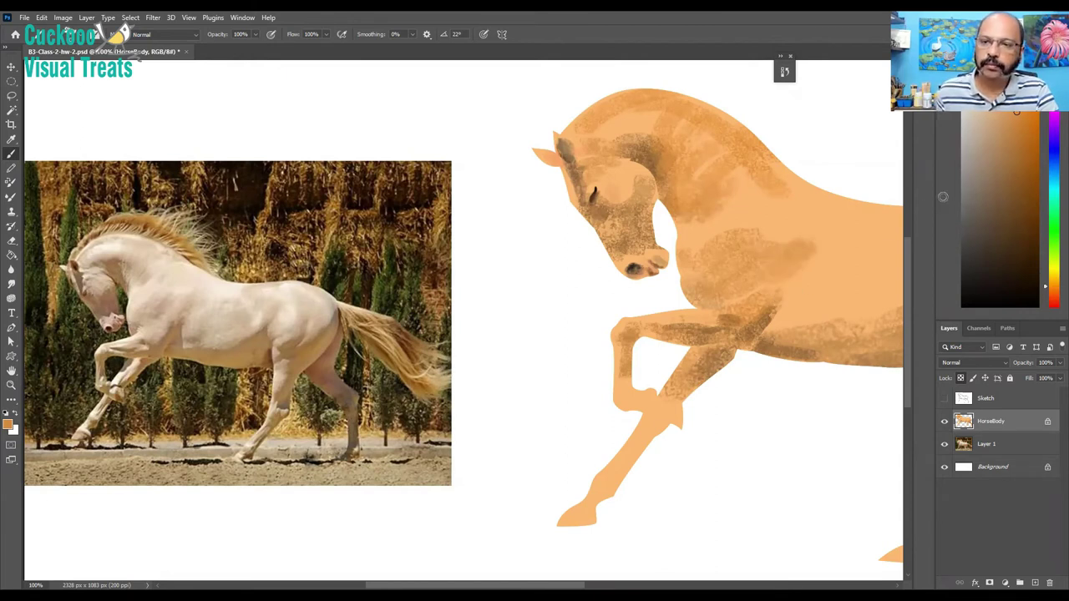
left_click(784, 309, "alt")
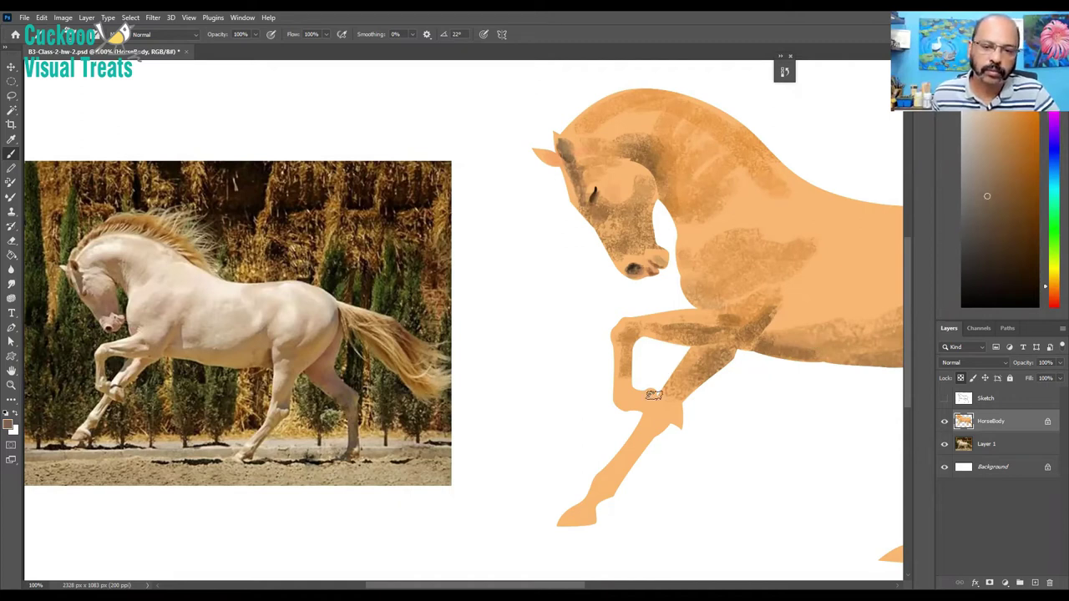
left_click(659, 392, "alt")
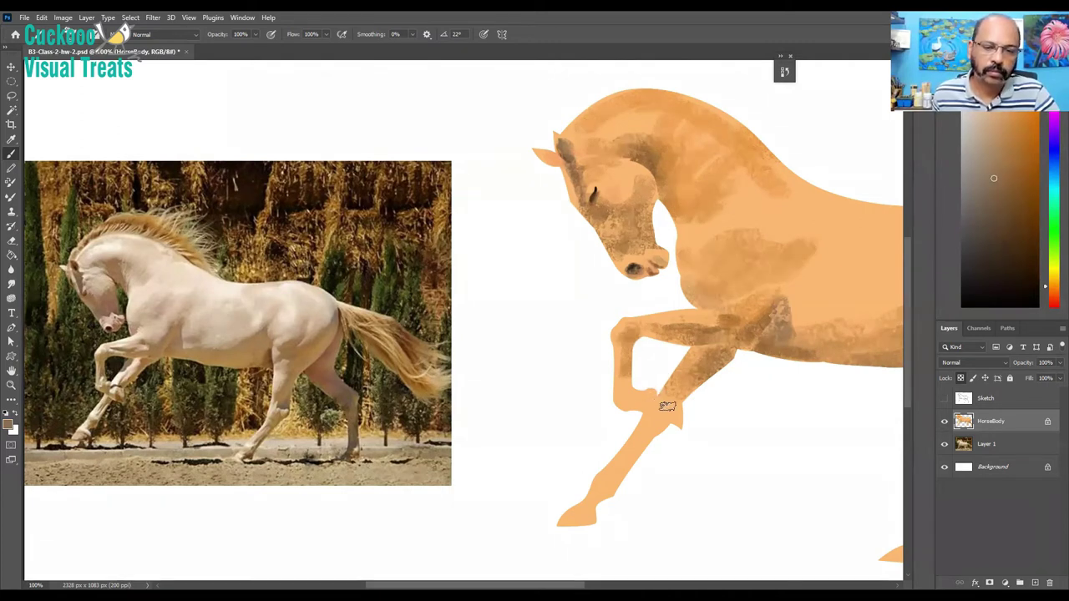
- Show the Sketch layer as a guide and lasso the raised foreleg's pastern and hoof
left_click(948, 399)
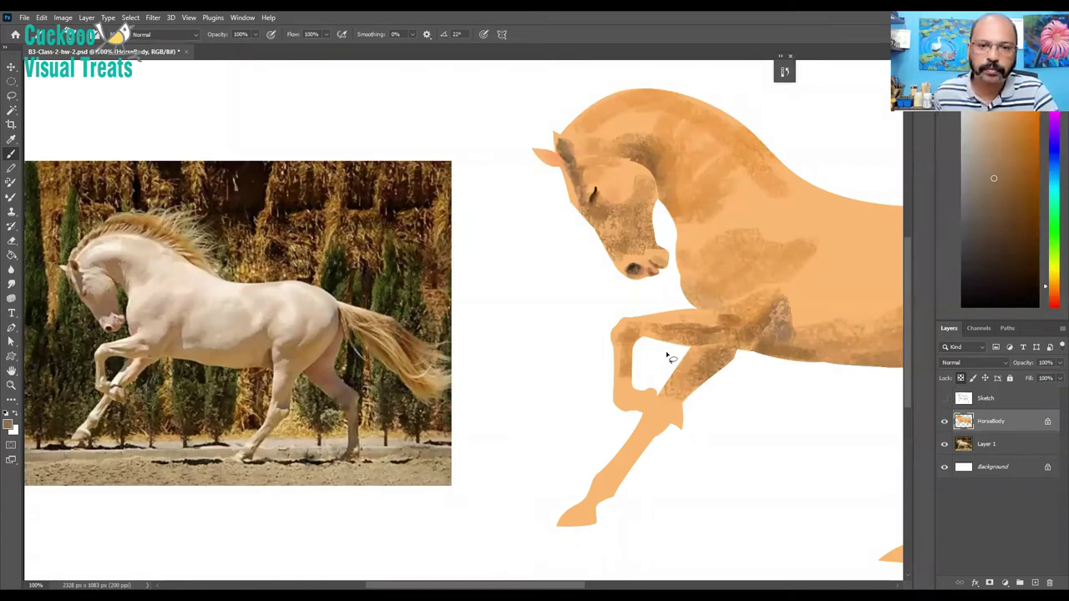
key("l")
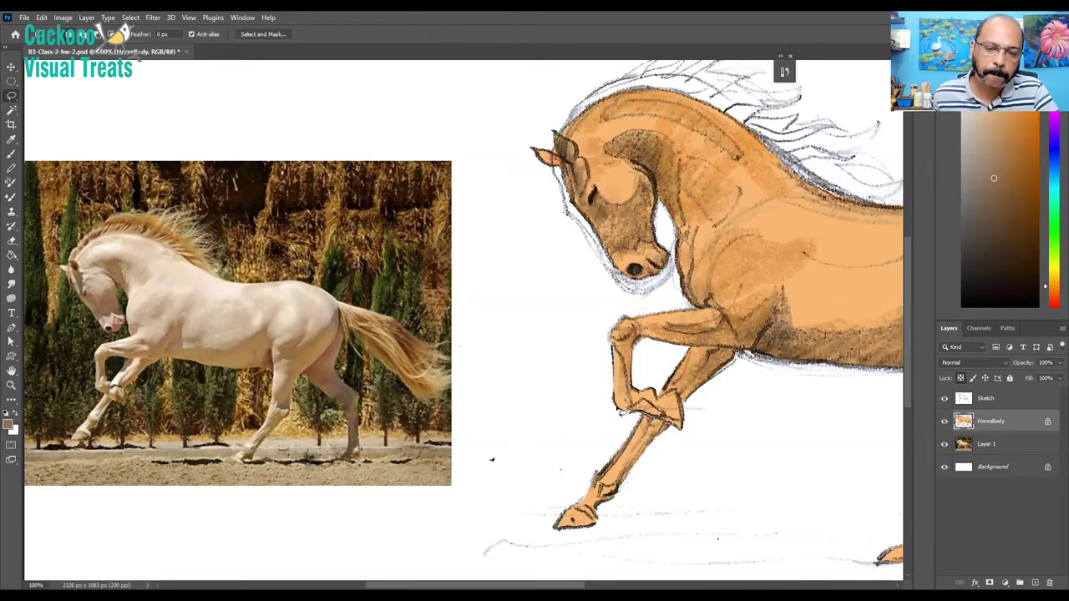
mouse_move(634, 386)
left_mouse_down()
mouse_move(648, 381)
mouse_move(688, 406)
mouse_move(686, 433)
mouse_move(678, 429)
left_mouse_up()
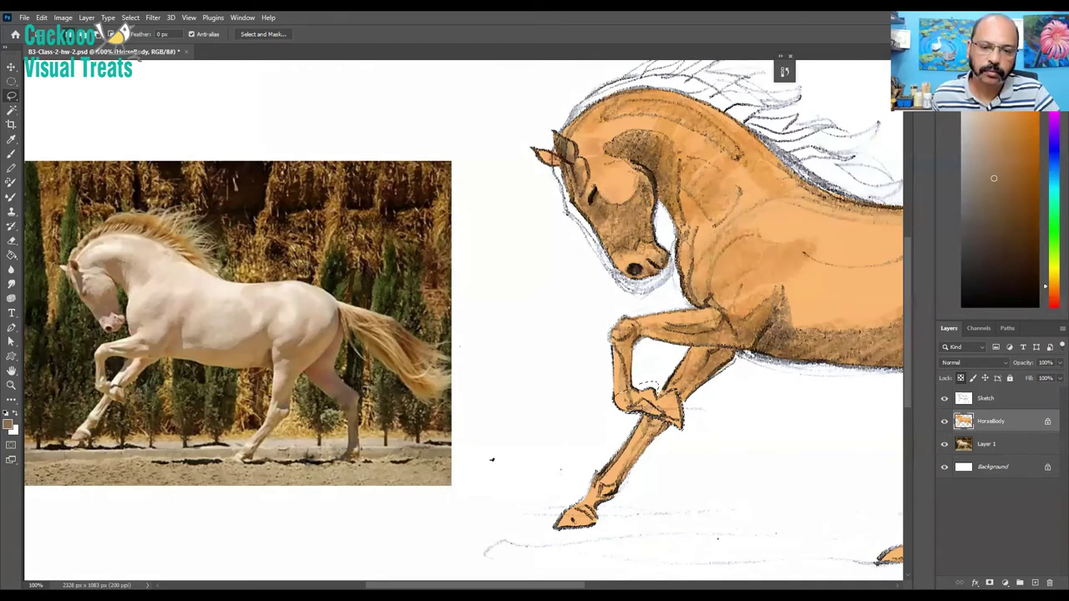
- Hide the sketch and shade the selected pastern and hoof with brown strokes, darkening the hoof and the fetlock crease
key("b")
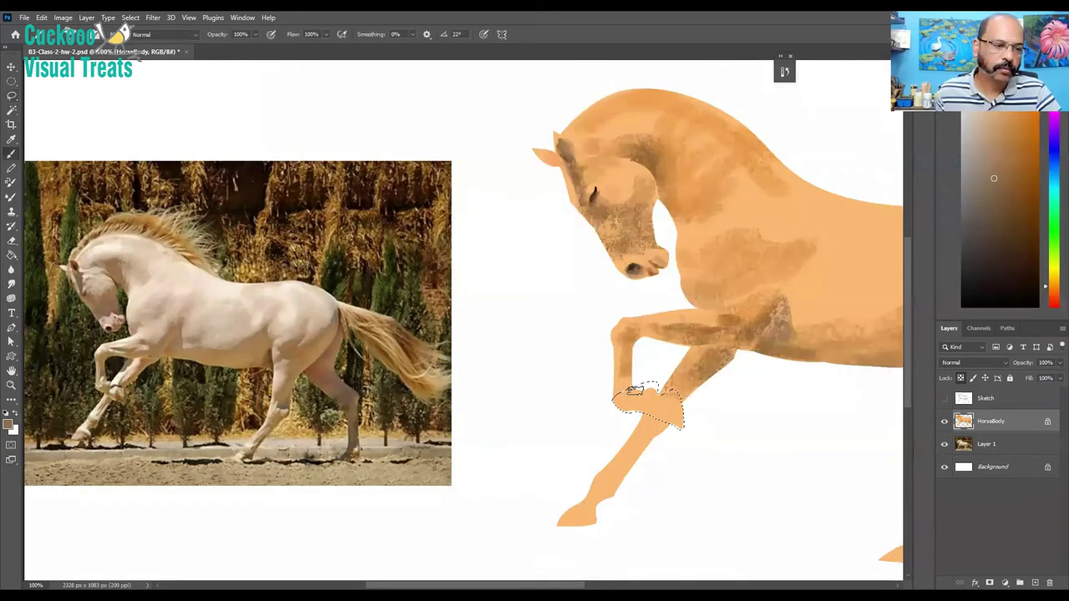
left_click_drag(642, 406, 660, 412)
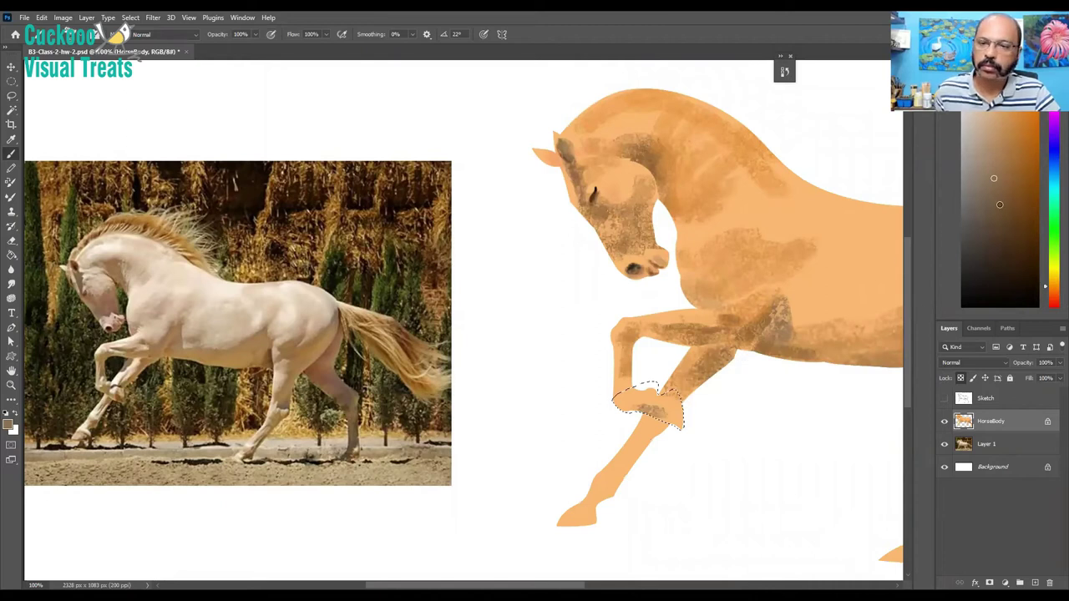
left_click(1000, 203)
mouse_move(626, 403)
left_mouse_down()
mouse_move(666, 397)
mouse_move(661, 421)
mouse_move(675, 406)
mouse_move(681, 427)
mouse_move(678, 402)
left_mouse_up()
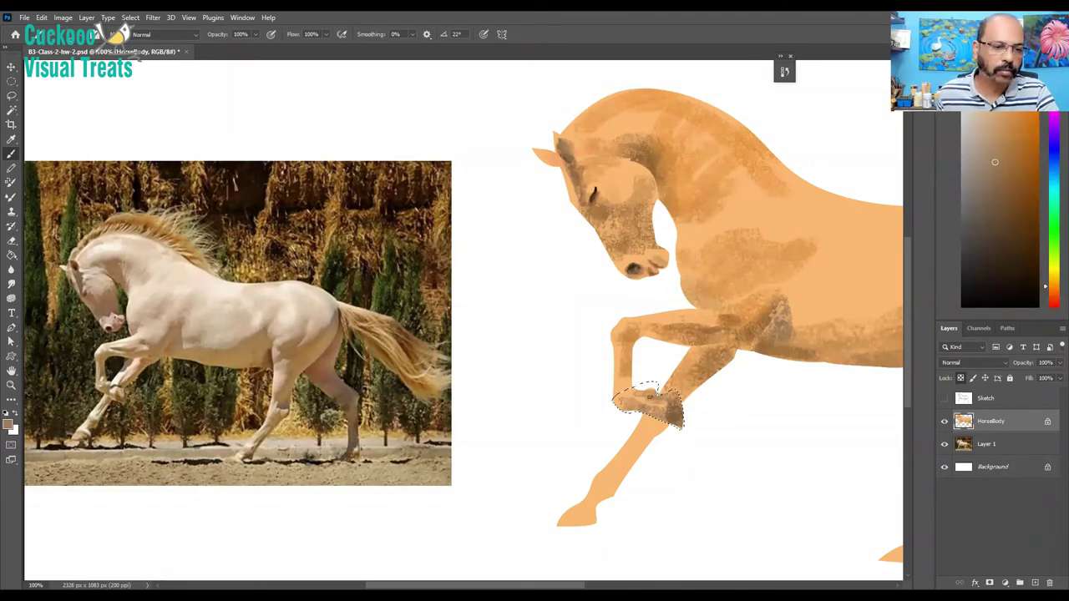
left_click(650, 397, "alt")
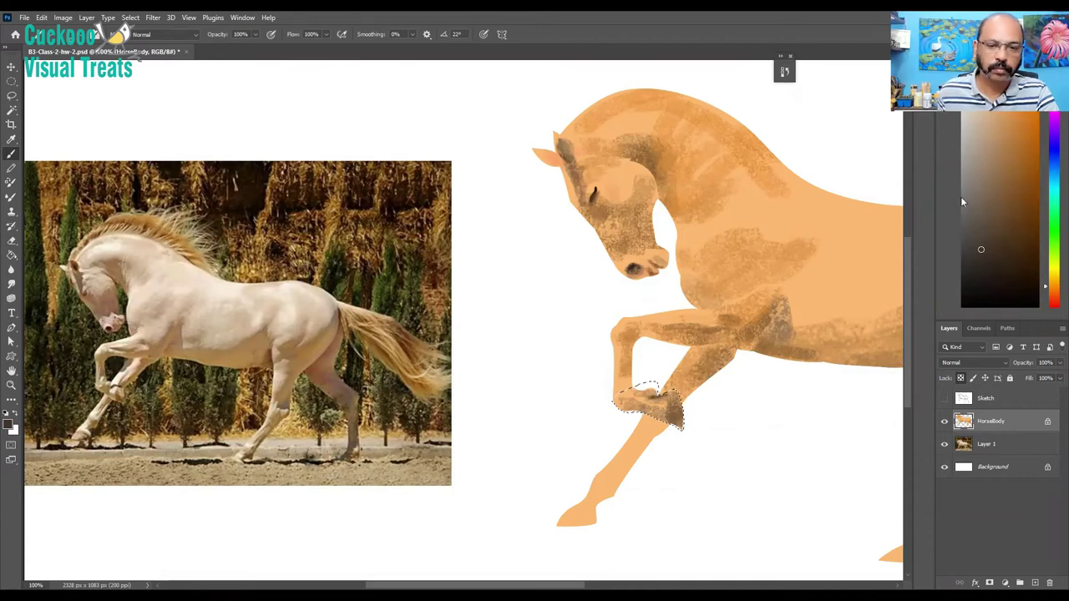
left_click(989, 212)
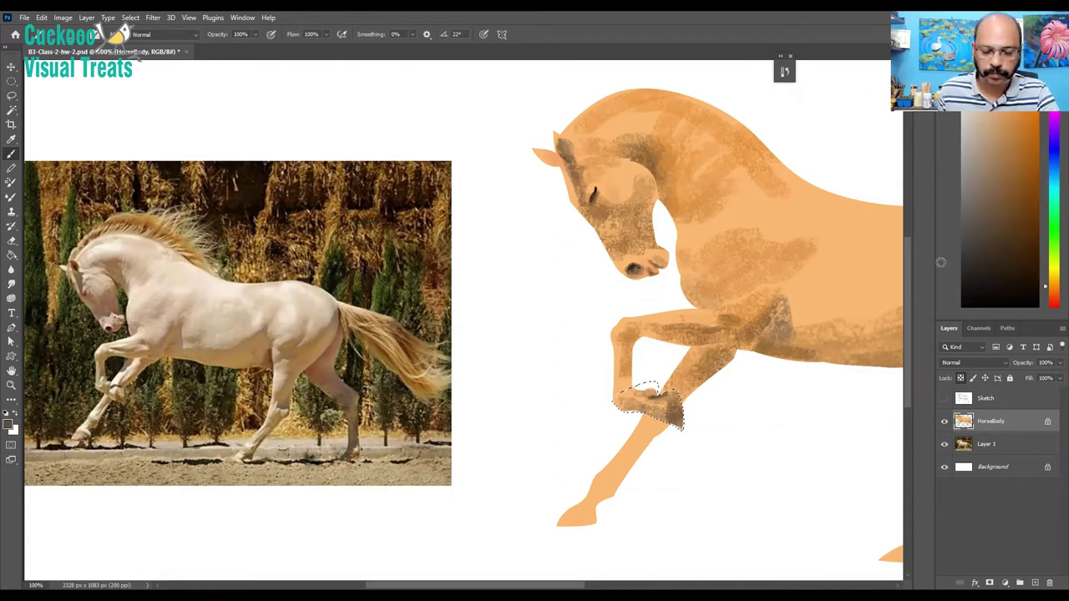
- Clear the hoof selection and darken the inner edge of the raised foreleg's shin with dark brown
left_click(1008, 205)
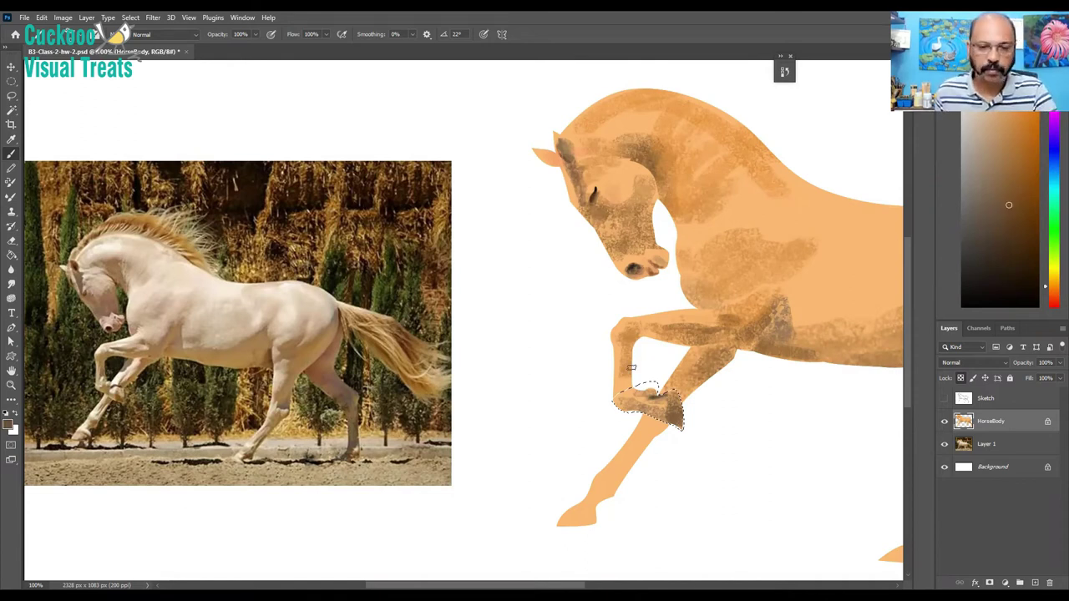
key("ctrl+d")
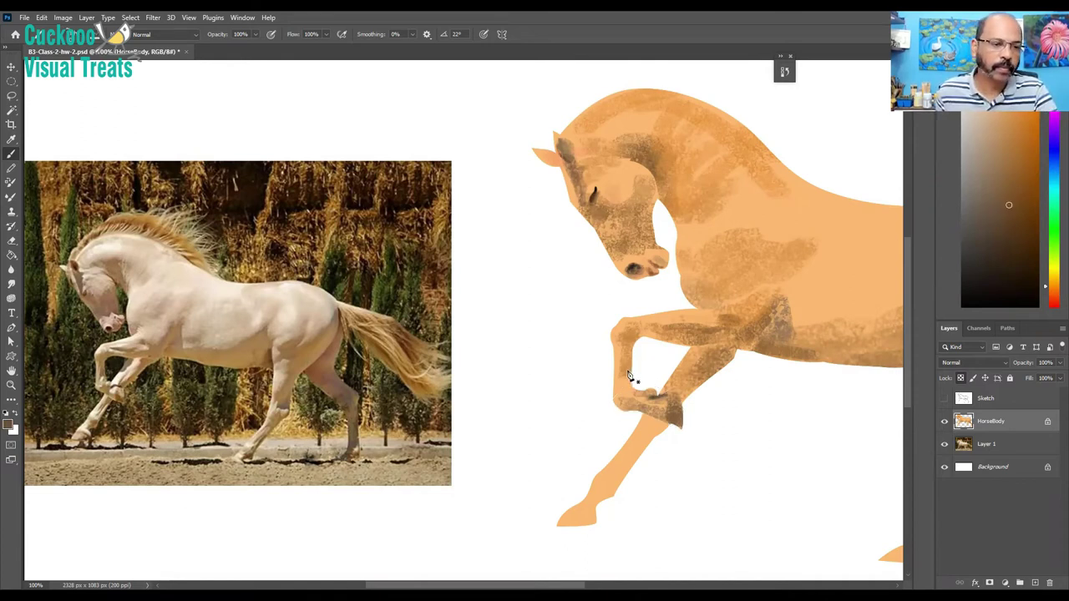
key("o")
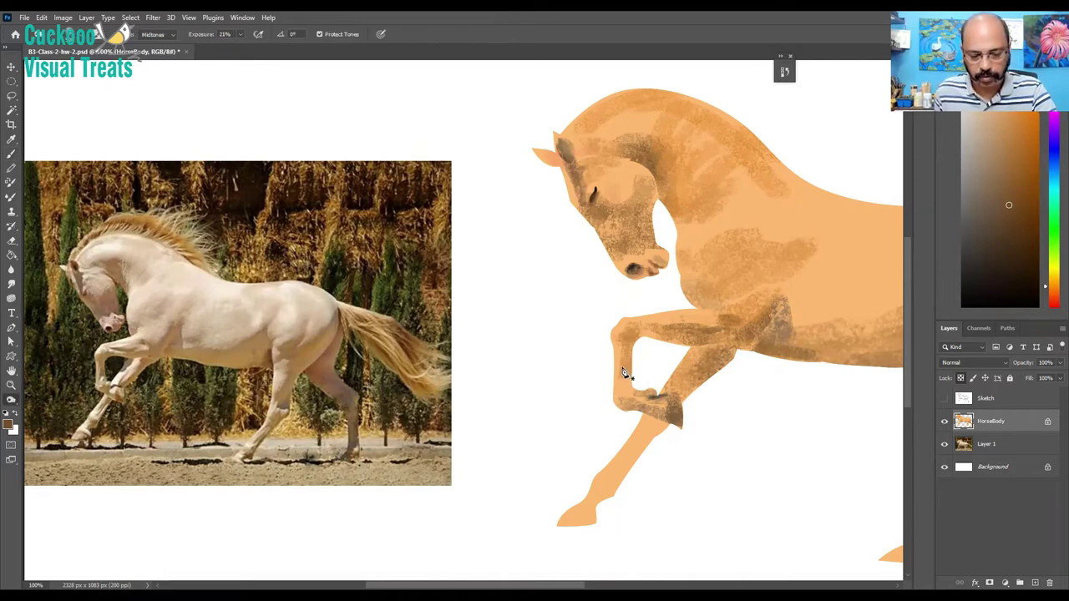
key("b")
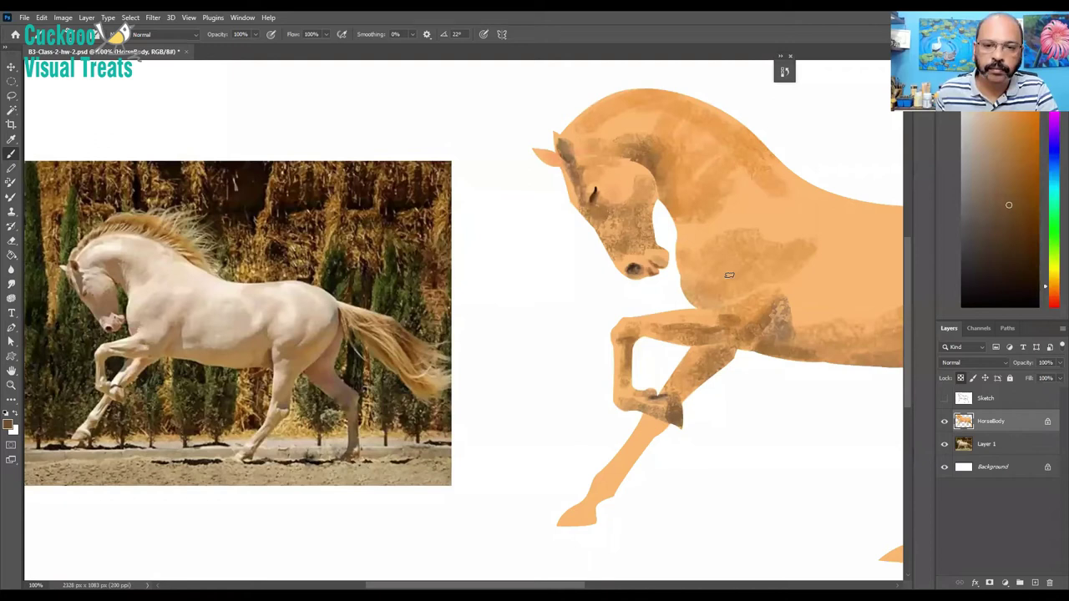
- Brush dark brown shading along the extended foreleg's lower leg, fetlock and hoof
scroll(726, 280, "down", 3)
scroll(726, 280, "left", 1)
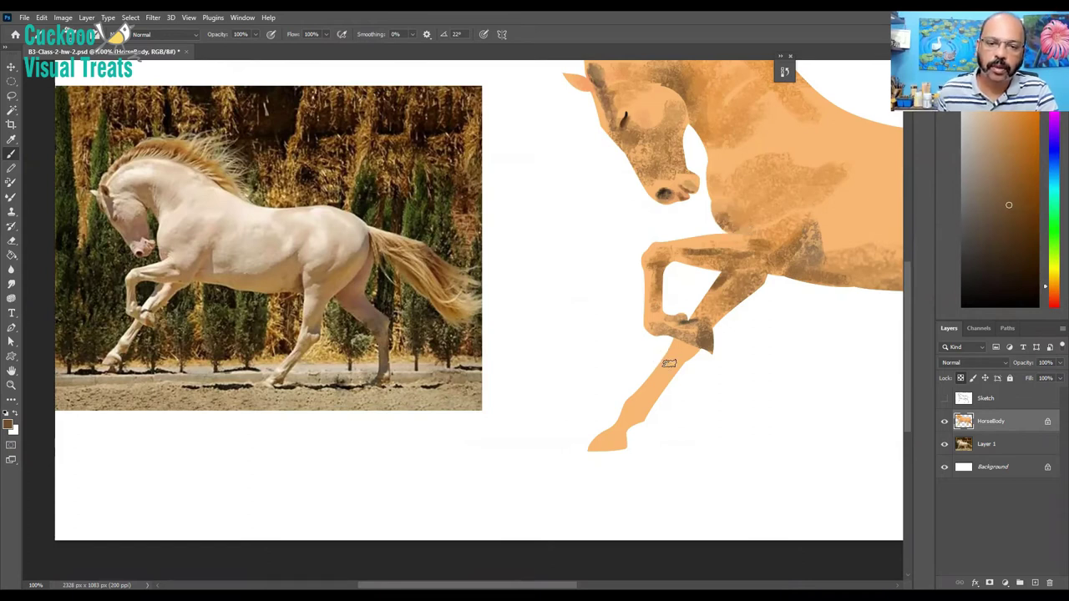
mouse_move(658, 382)
left_mouse_down()
mouse_move(687, 344)
mouse_move(677, 370)
left_mouse_up()
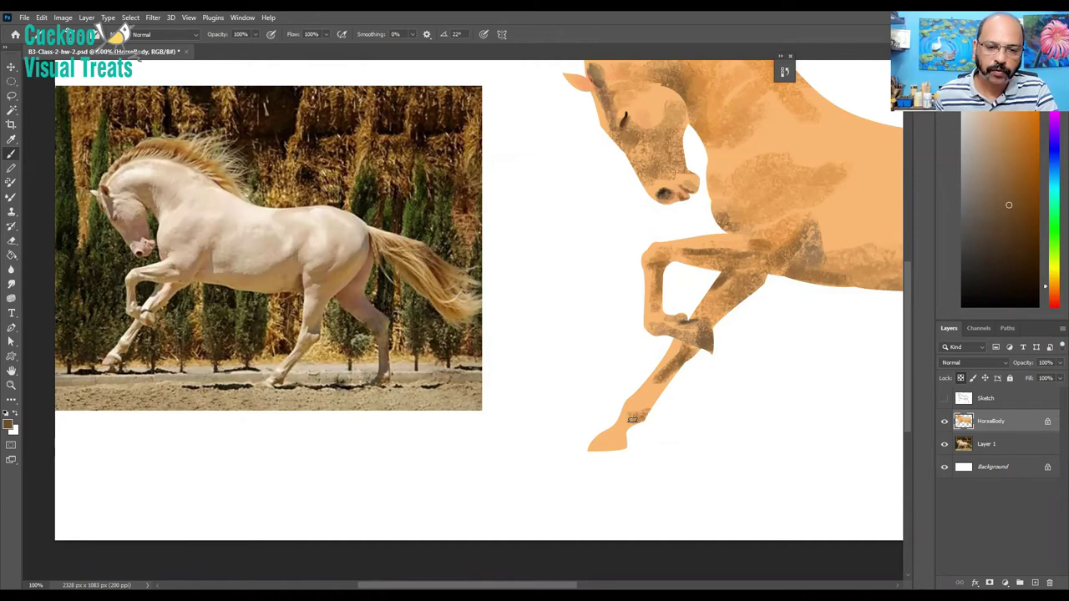
left_click_drag(651, 401, 632, 420)
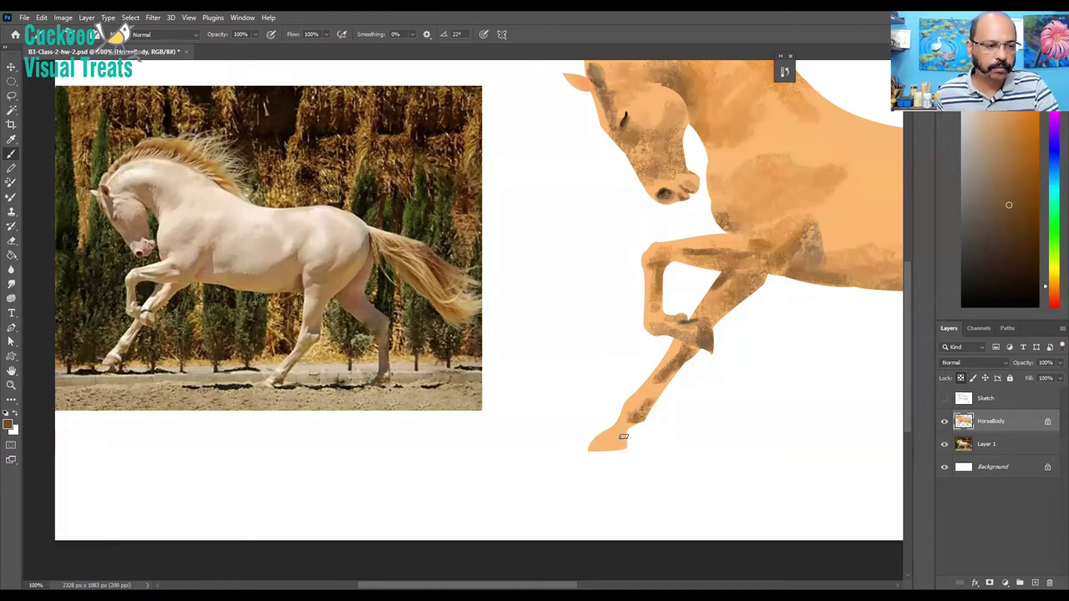
left_click_drag(619, 435, 598, 435)
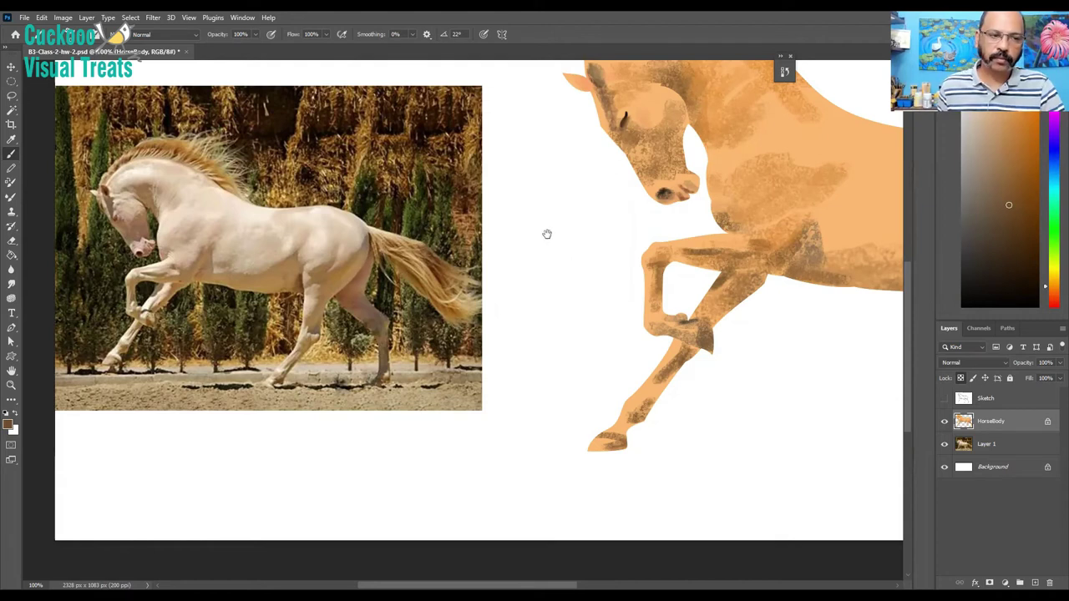
- Shade the near hind leg's cannon, fetlock and hock with brown strokes
left_click_drag(768, 216, 560, 224)
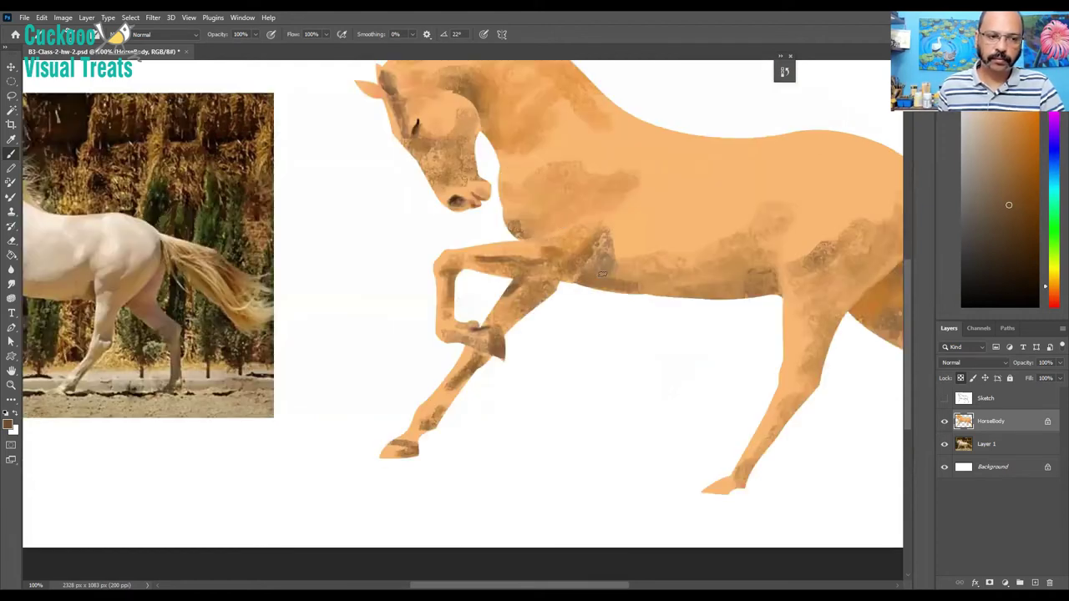
scroll(705, 439, "down", 2)
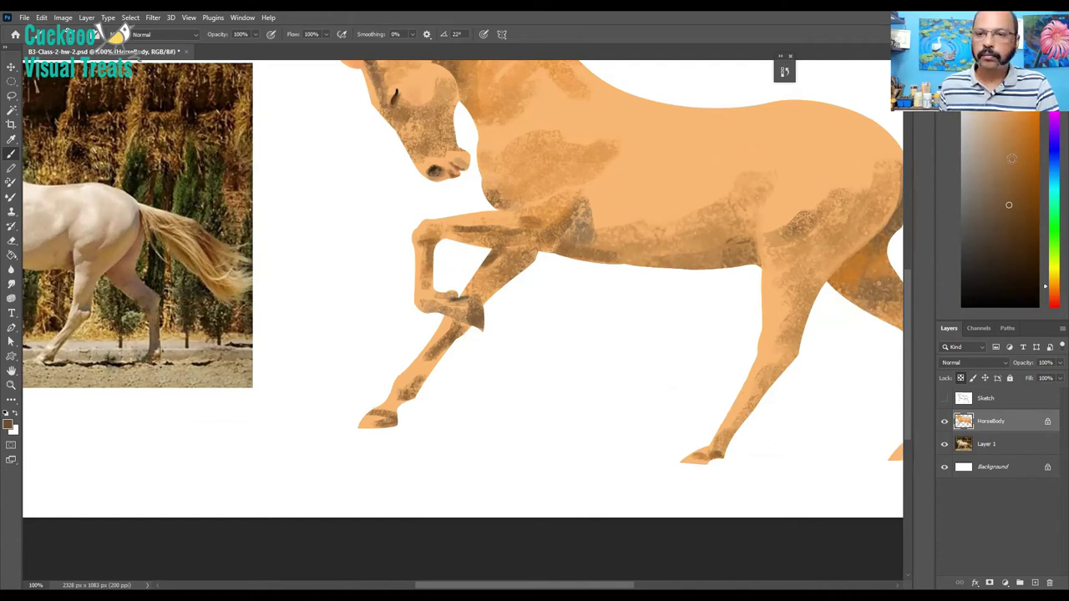
left_click(774, 343, "alt")
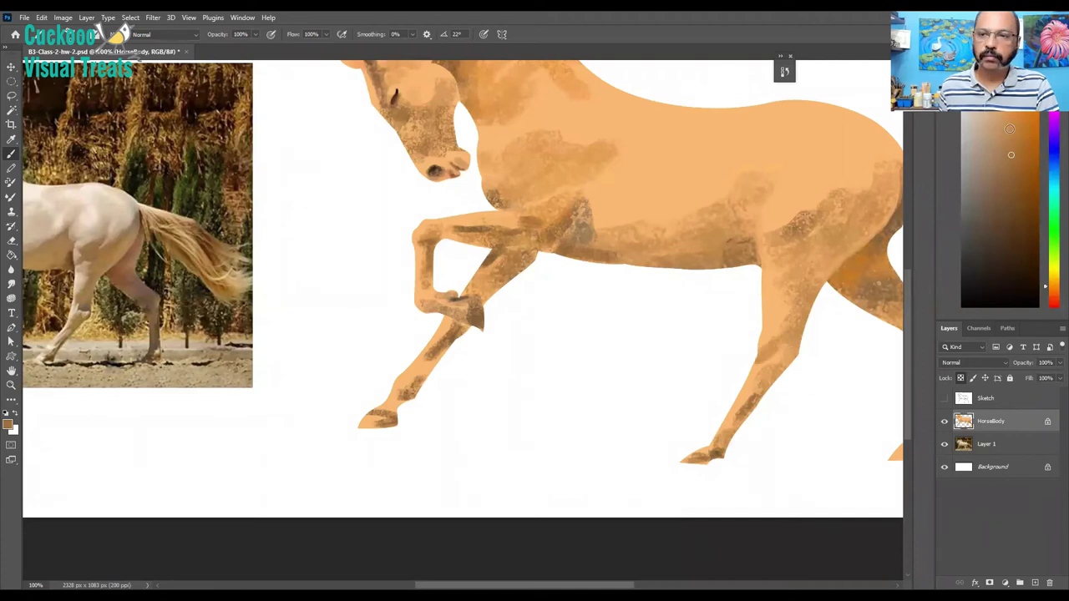
- Shade the near hind leg above the hock and the hip with a lighter brown and a larger brush
left_click(739, 312, "alt")
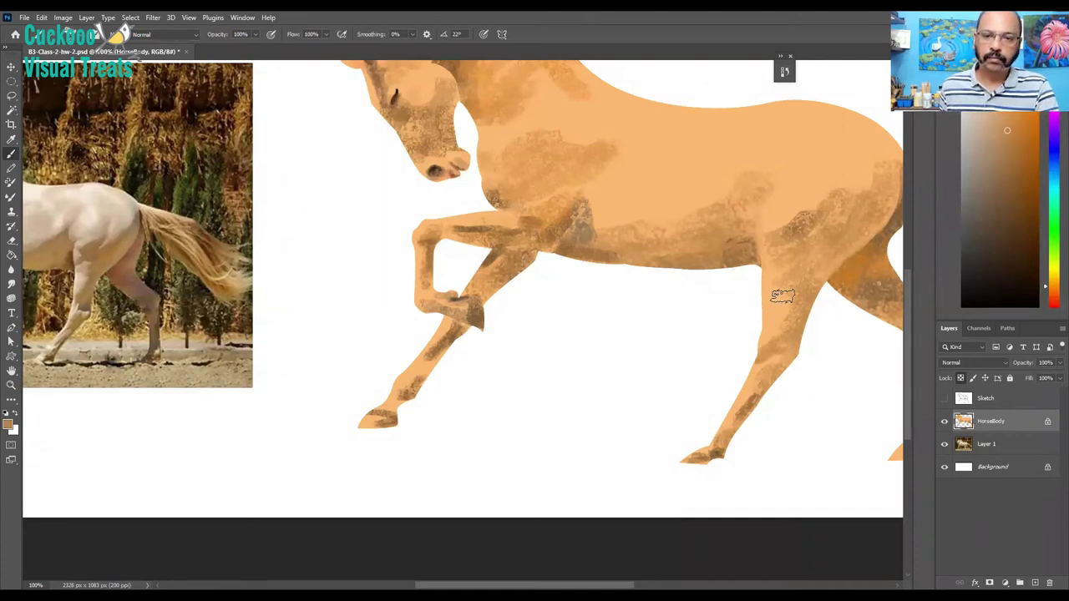
key("bracketright")
key("bracketright")
left_click_drag(778, 297, 776, 320)
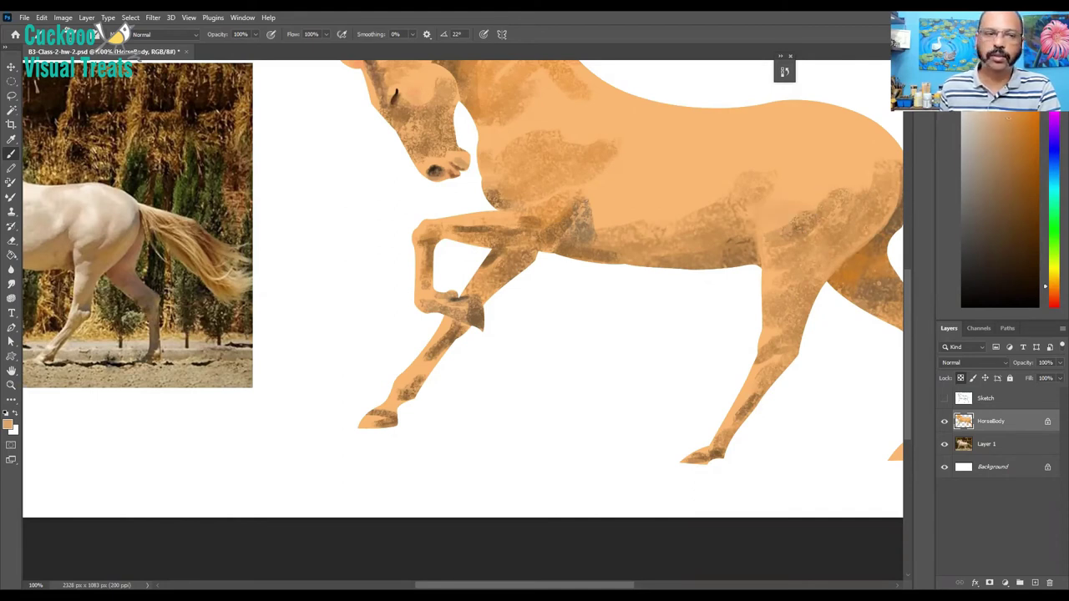
mouse_move(841, 154)
left_mouse_down()
mouse_move(816, 131)
mouse_move(833, 176)
mouse_move(821, 195)
mouse_move(848, 170)
left_mouse_up()
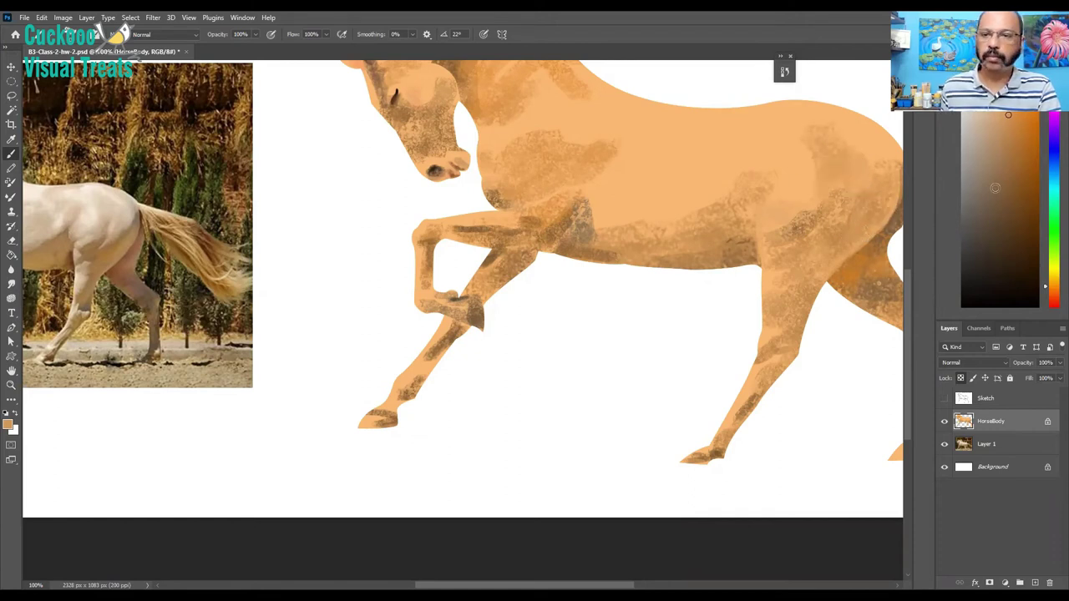
- Deepen the shading on the near hind leg's thigh and gaskin with a darker orange-brown
left_click(1017, 156)
mouse_move(827, 247)
left_mouse_down()
mouse_move(833, 235)
mouse_move(791, 271)
mouse_move(789, 288)
left_mouse_up()
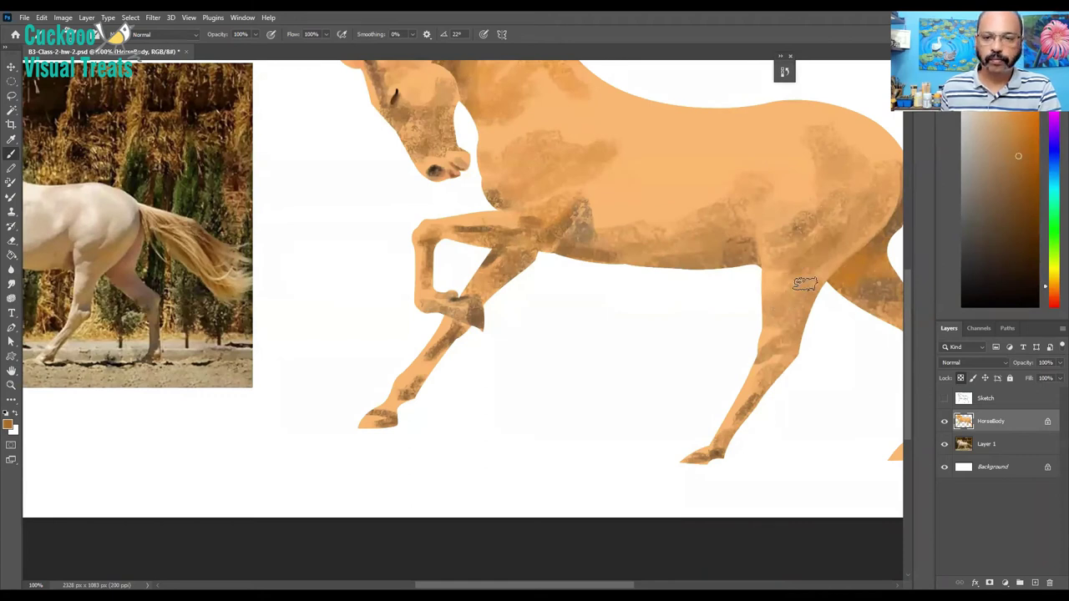
left_click_drag(792, 294, 792, 320)
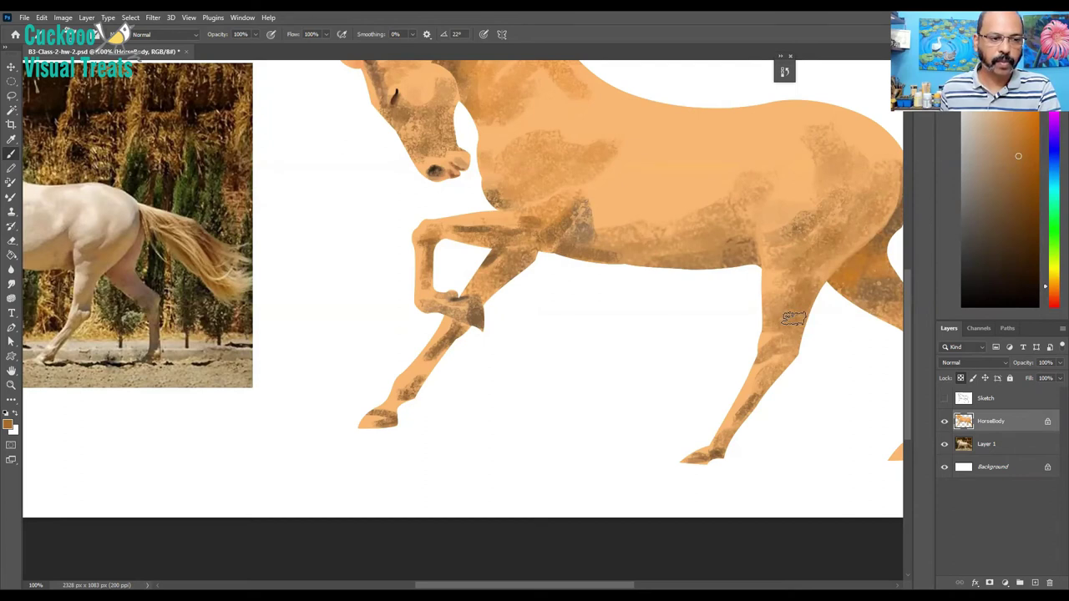
- Darken the near hind leg's gaskin and hock with a sampled dark brown, and shade the far hind leg down to its hoof
left_click(889, 259, "alt")
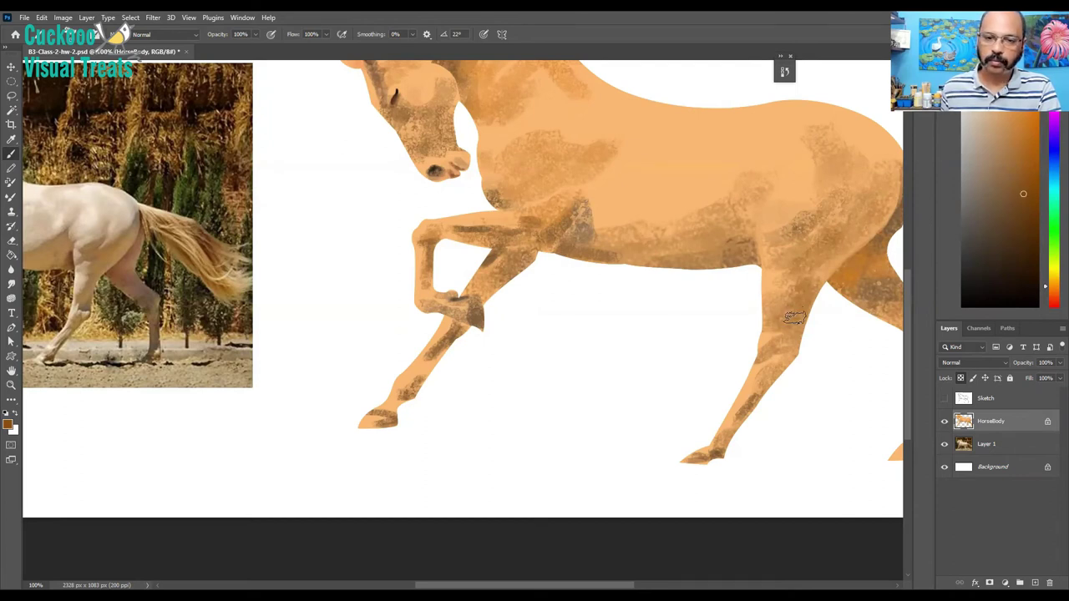
mouse_move(793, 319)
left_mouse_down()
mouse_move(786, 337)
mouse_move(810, 284)
mouse_move(747, 387)
mouse_move(759, 398)
mouse_move(780, 368)
mouse_move(756, 396)
mouse_move(763, 382)
left_mouse_up()
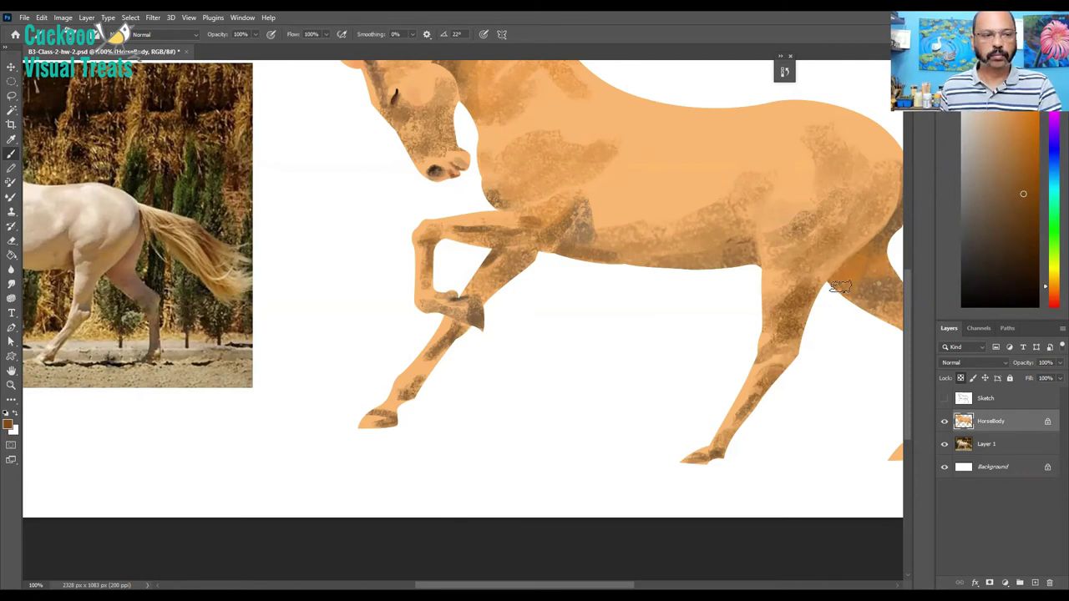
key("space")
left_click_drag(817, 291, 742, 269)
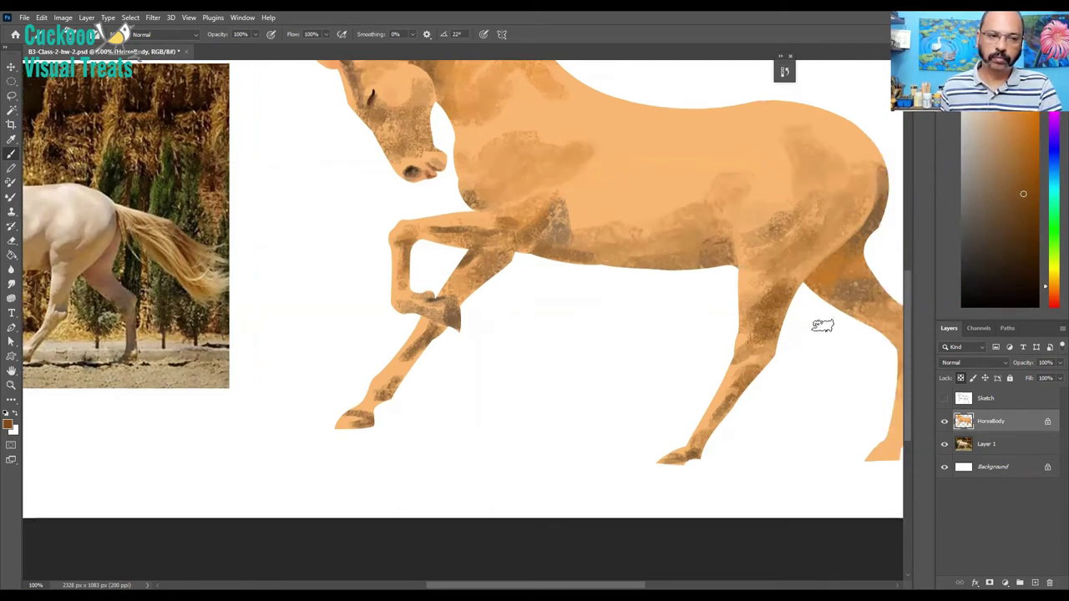
mouse_move(821, 401)
left_mouse_down()
mouse_move(809, 425)
mouse_move(828, 408)
mouse_move(835, 331)
mouse_move(811, 304)
mouse_move(827, 301)
mouse_move(807, 310)
mouse_move(799, 439)
mouse_move(841, 444)
mouse_move(800, 432)
mouse_move(864, 306)
mouse_move(845, 289)
mouse_move(829, 323)
mouse_move(842, 286)
mouse_move(808, 269)
mouse_move(852, 270)
mouse_move(814, 280)
left_mouse_up()
scroll(790, 269, "up", 3)
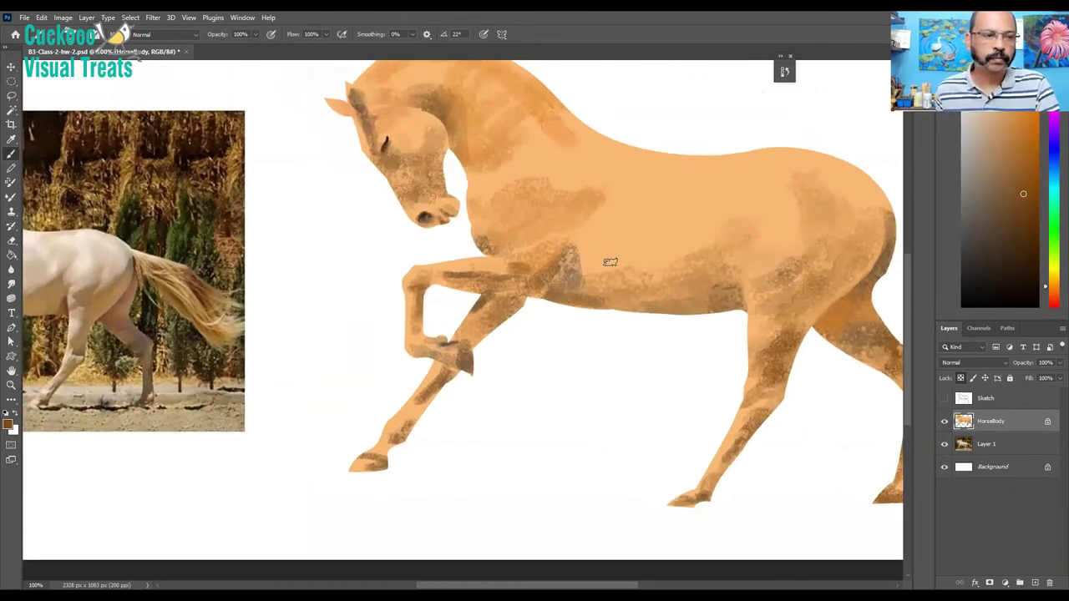
- Brush orange midtones over the barrel and pale cream highlights along the shoulder, back, croup and thigh
scroll(676, 246, "down", 1)
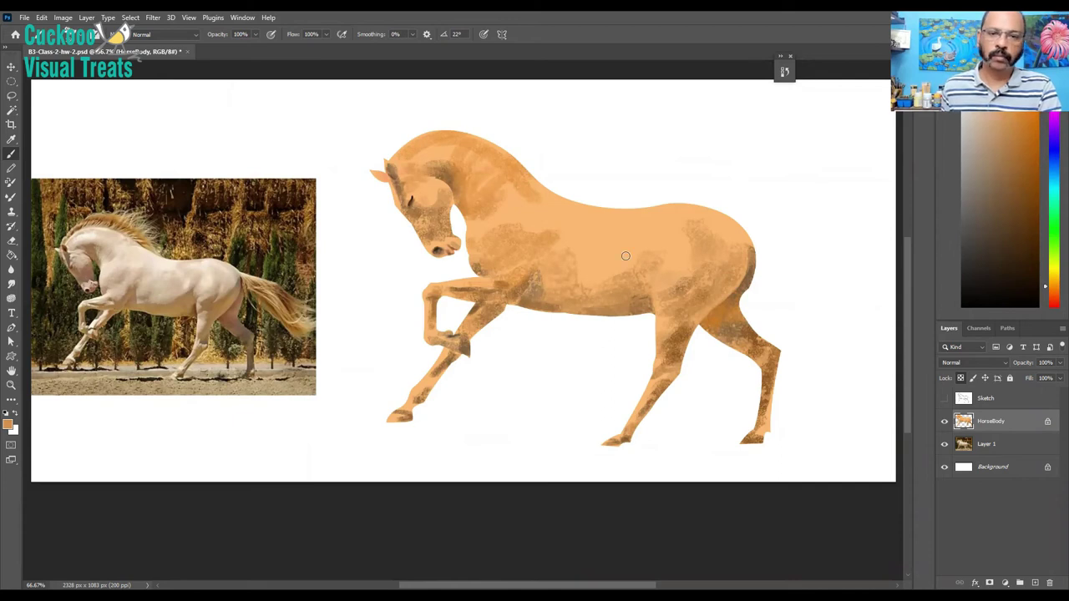
key("ctrl+z")
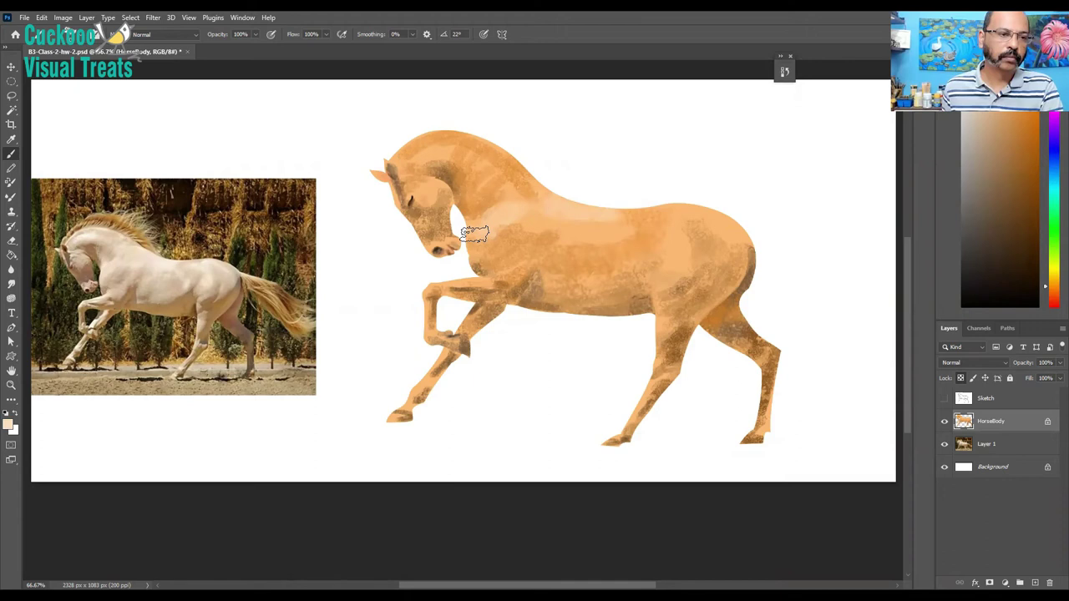
mouse_move(506, 214)
left_mouse_down()
mouse_move(665, 253)
mouse_move(711, 218)
left_mouse_up()
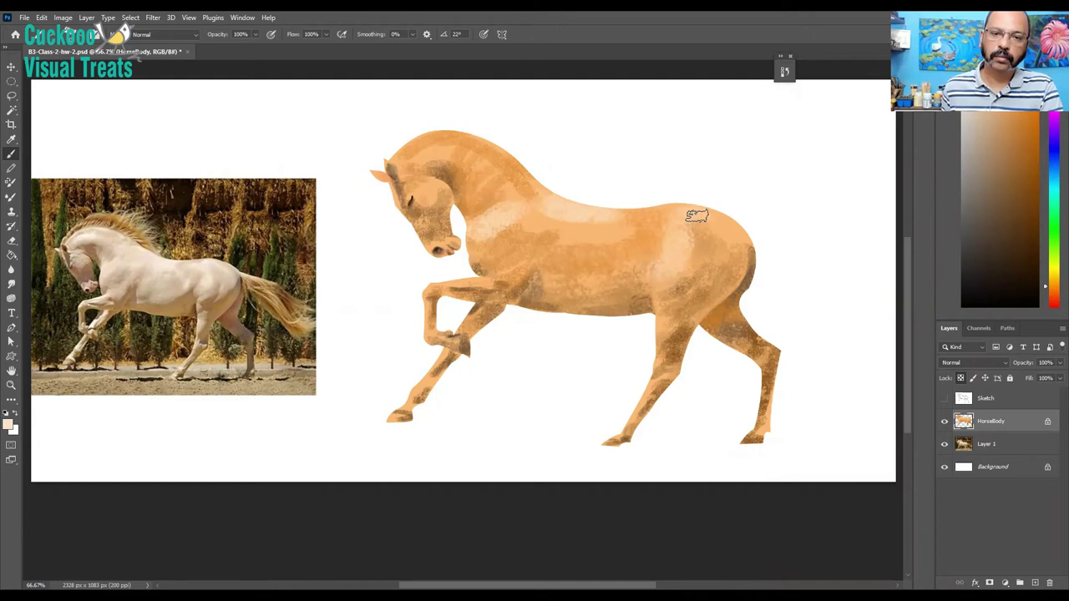
left_click_drag(697, 216, 746, 235)
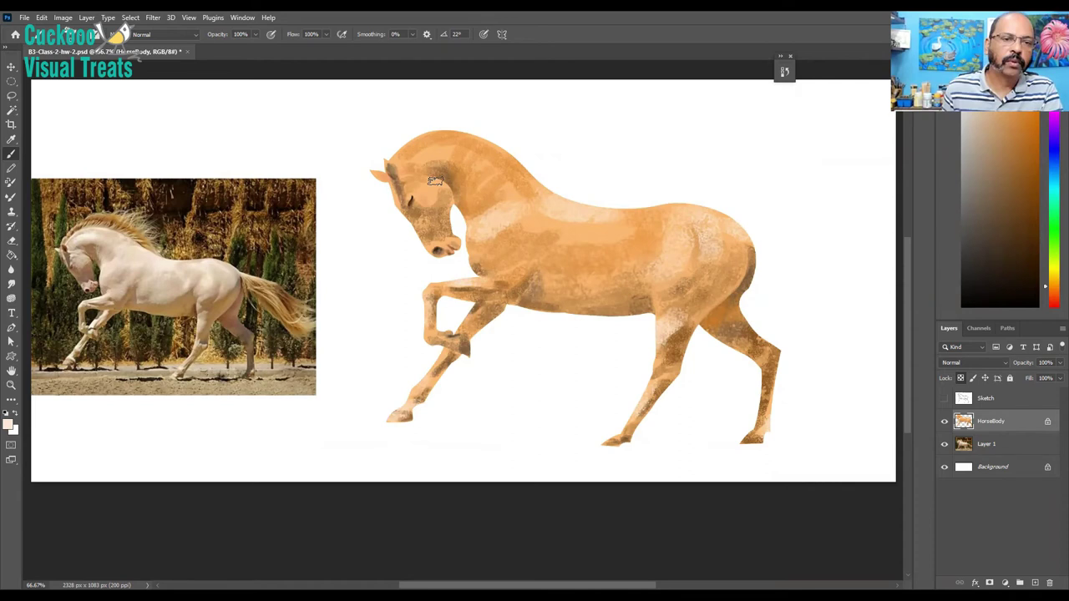
- Add pale cream highlights to the cheek and neck, and undo the last unwanted stroke
left_click_drag(435, 182, 417, 190)
mouse_move(411, 157)
left_mouse_down()
mouse_move(472, 158)
mouse_move(470, 211)
left_mouse_up()
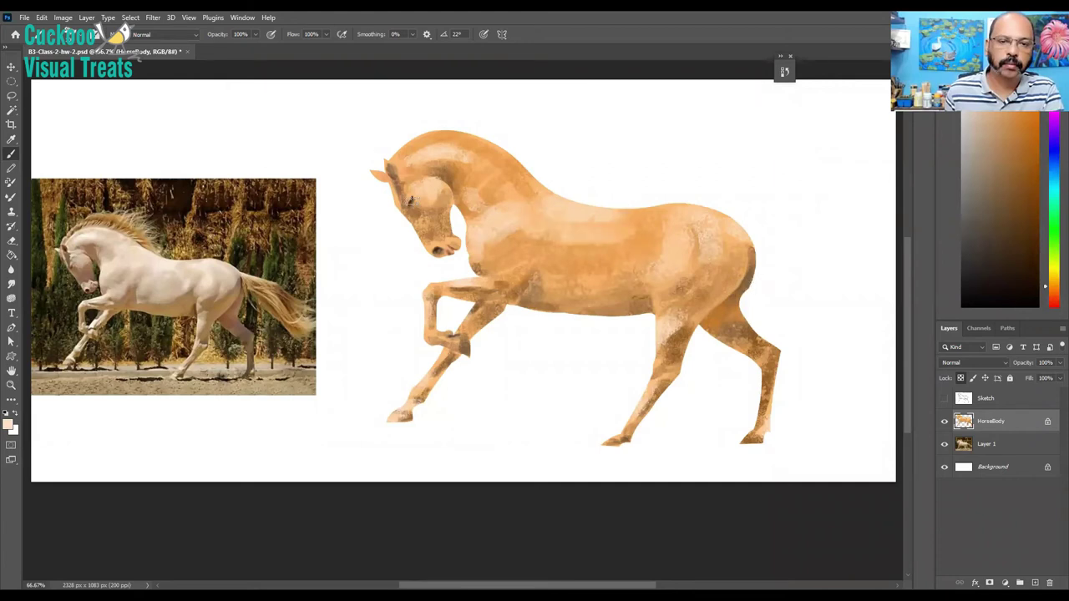
key("ctrl+z")
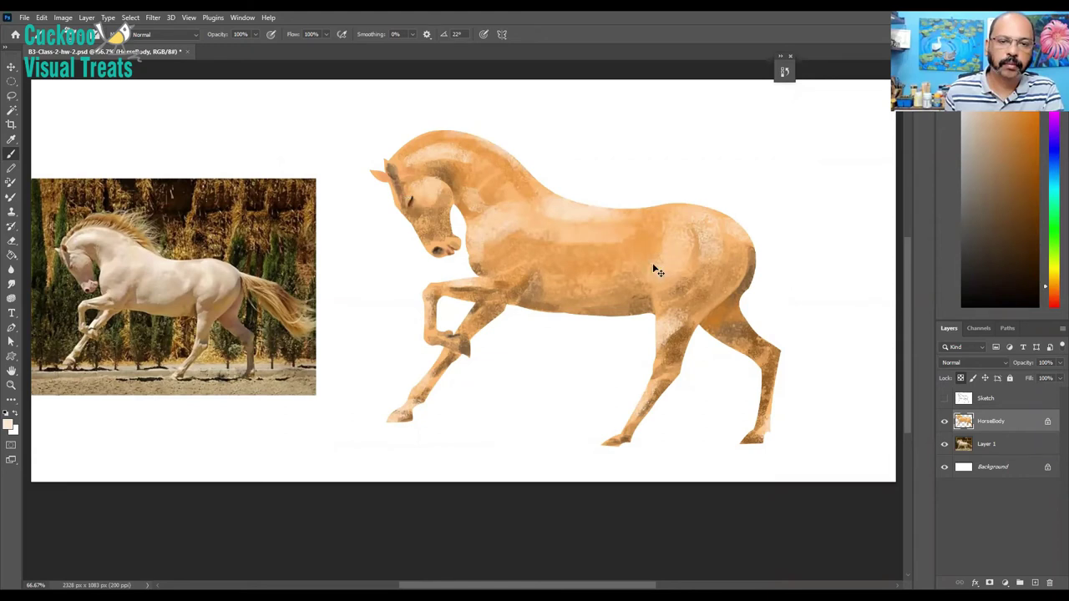
- Paint thin near-white highlight strokes along the crest of the neck from the poll down to the withers
key("ctrl+plus")
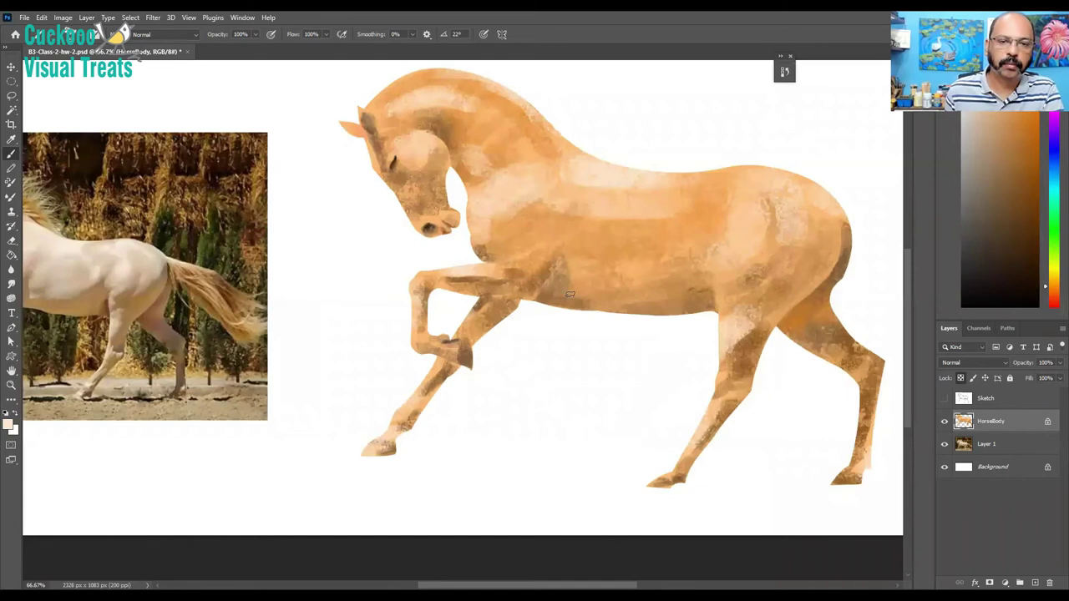
key("ctrl+plus")
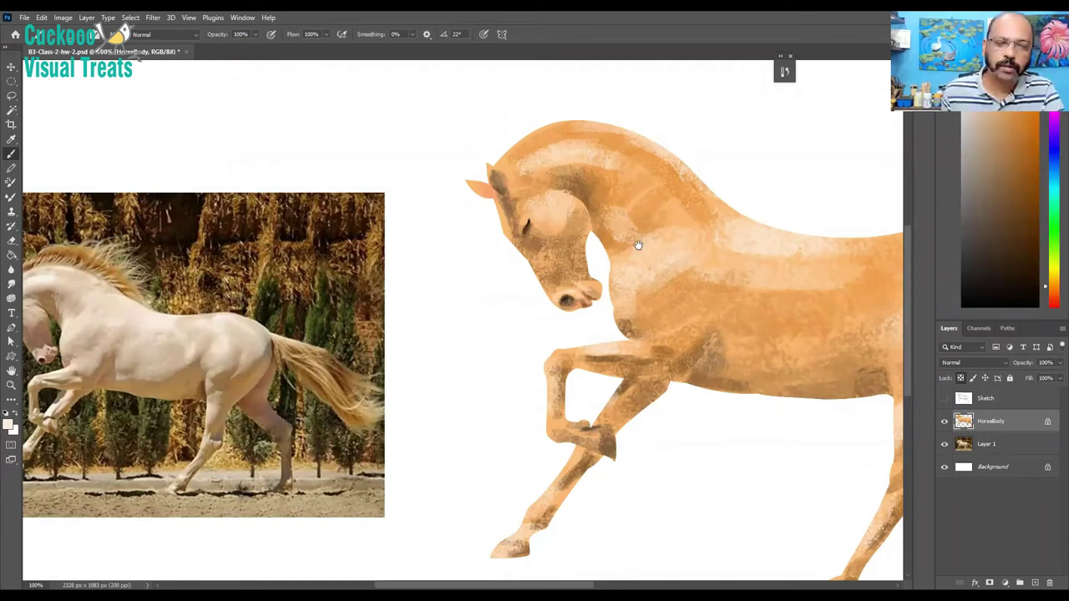
left_click_drag(638, 243, 650, 245)
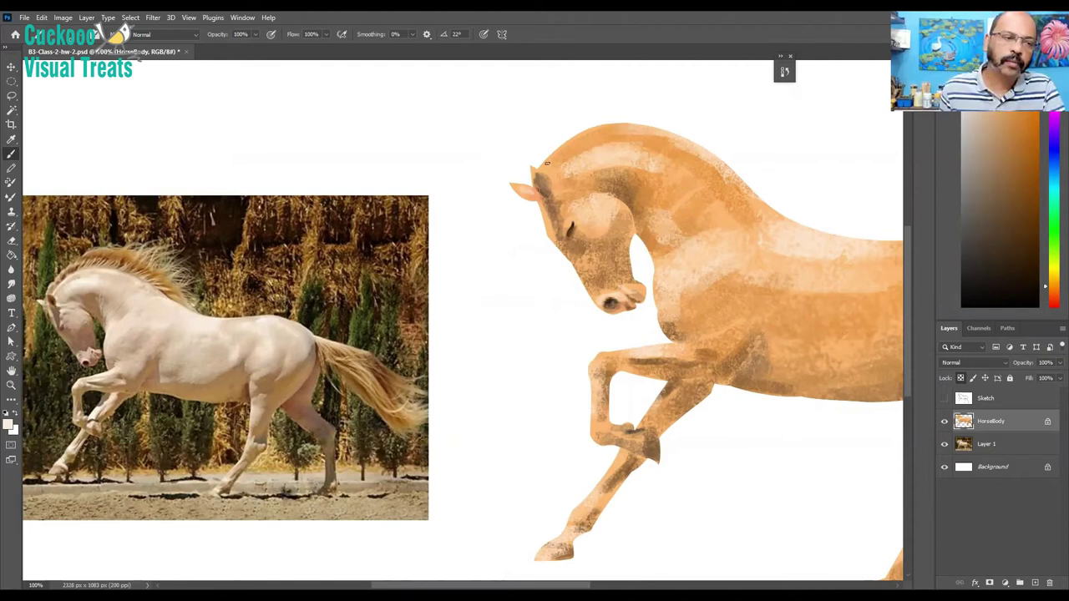
left_click_drag(549, 163, 621, 128)
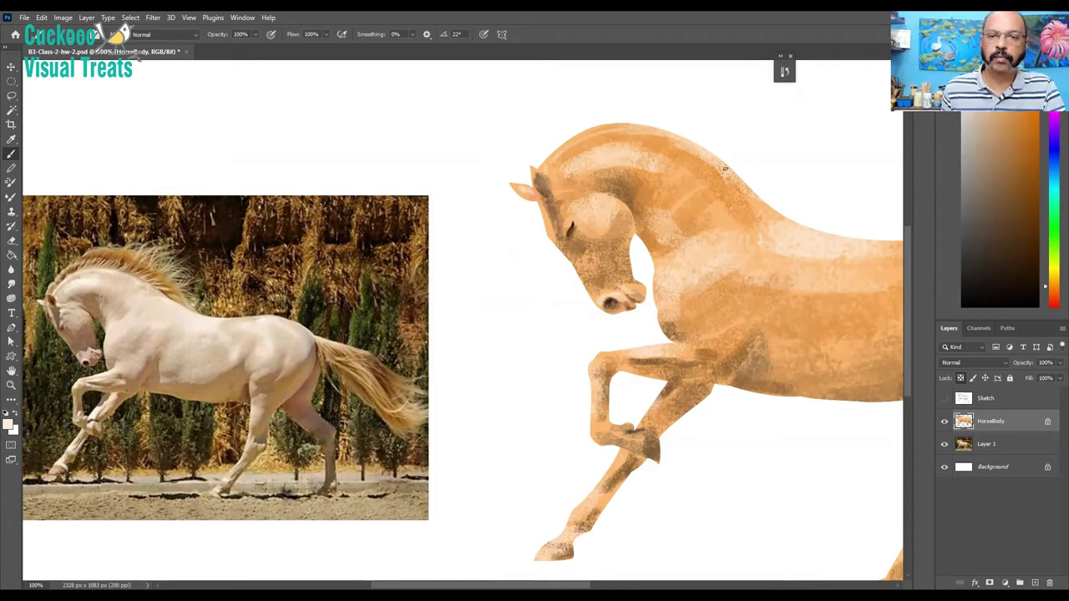
left_click_drag(704, 155, 779, 211)
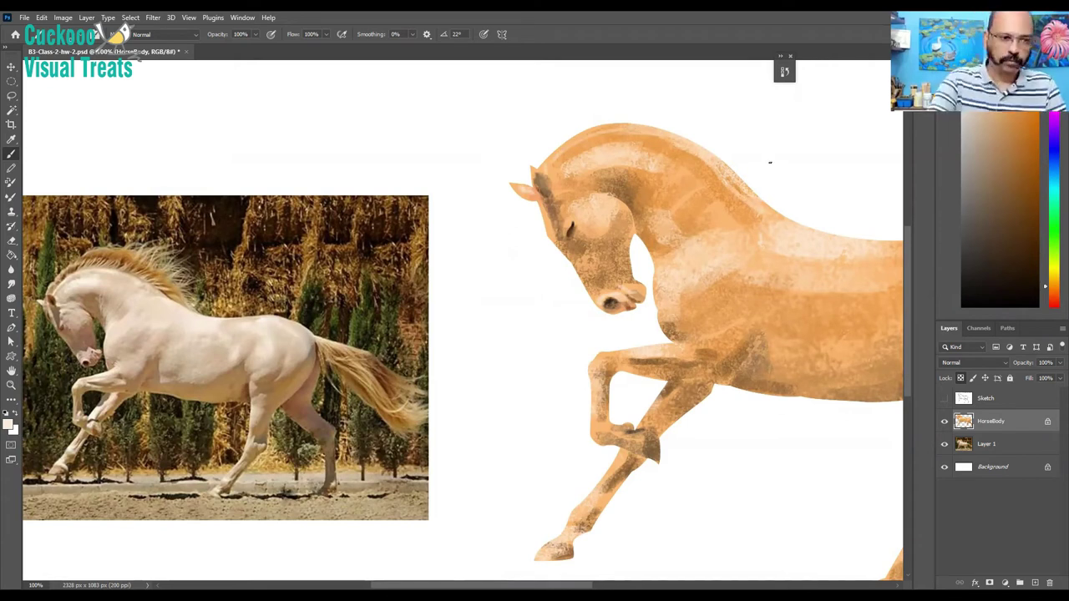
- Create a new layer above HorseBody and name it Tail
key("ctrl+minus")
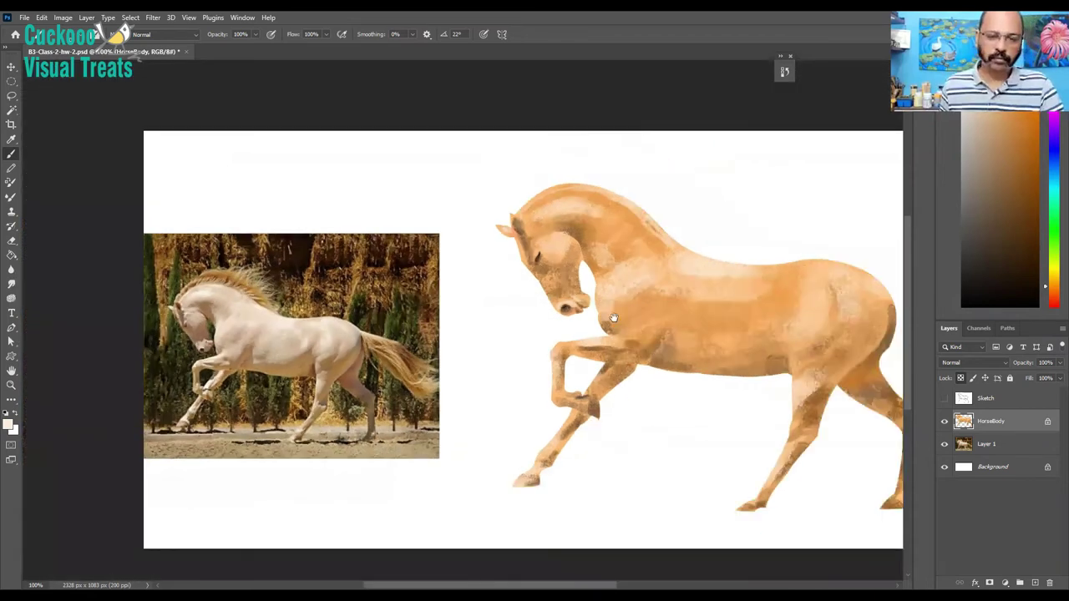
key("ctrl+minus")
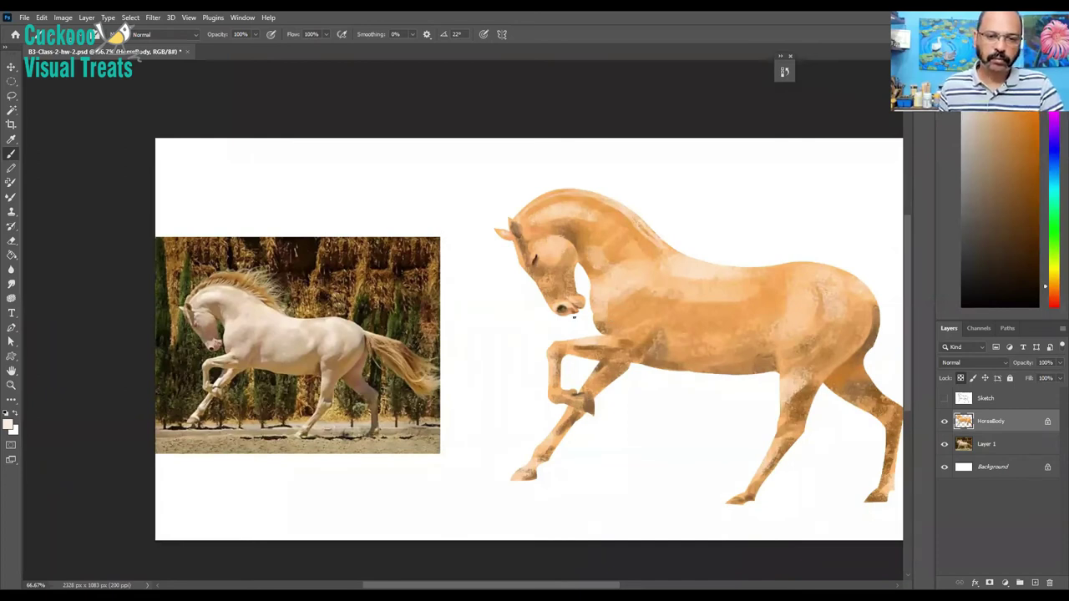
left_click_drag(615, 332, 580, 314)
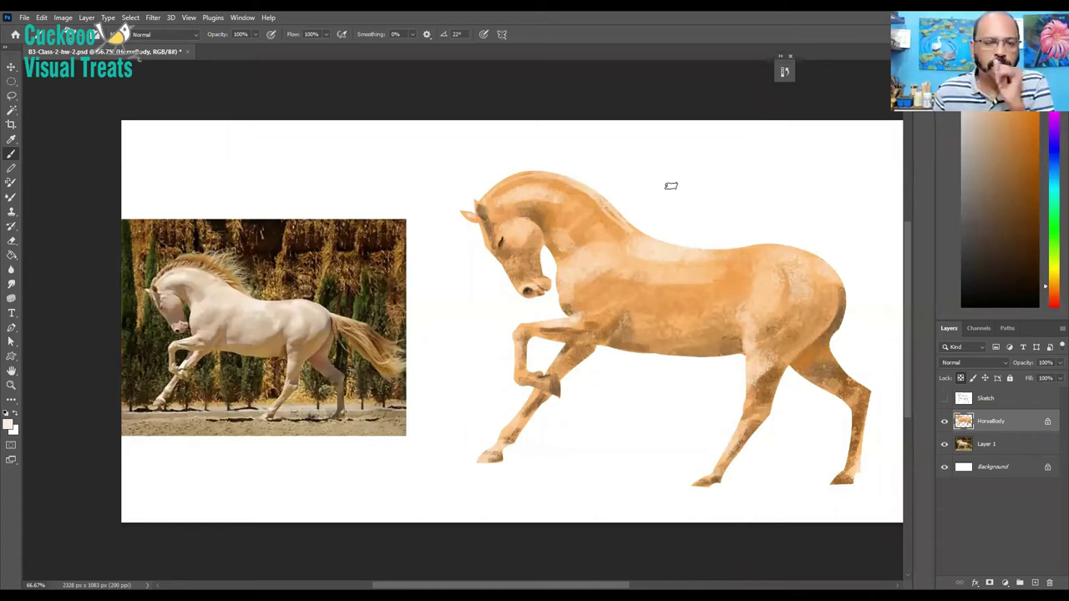
left_click(1035, 582)
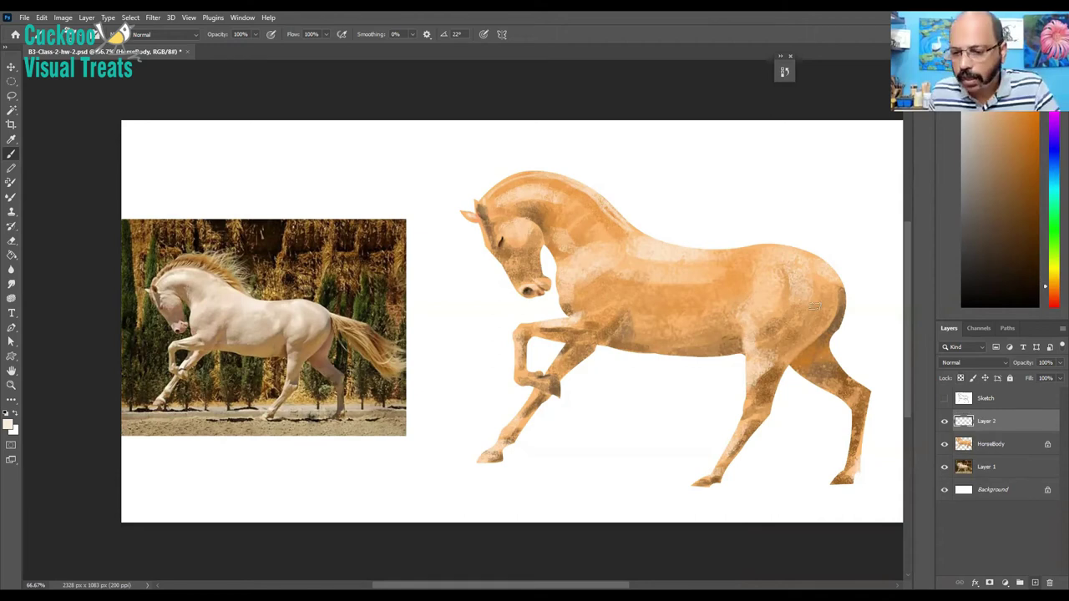
double_click(1010, 432)
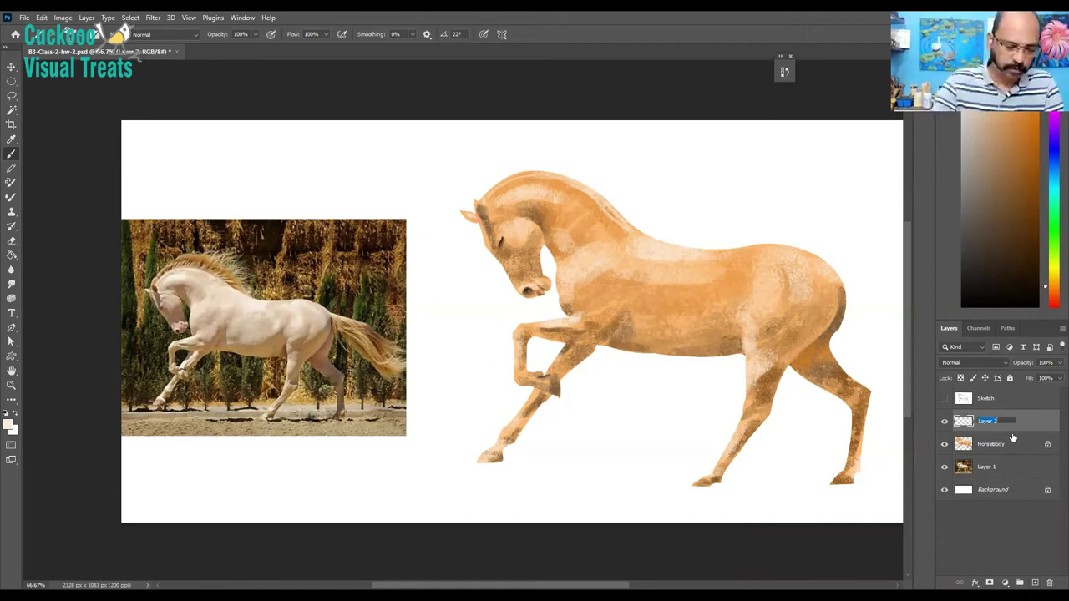
type("Tail")
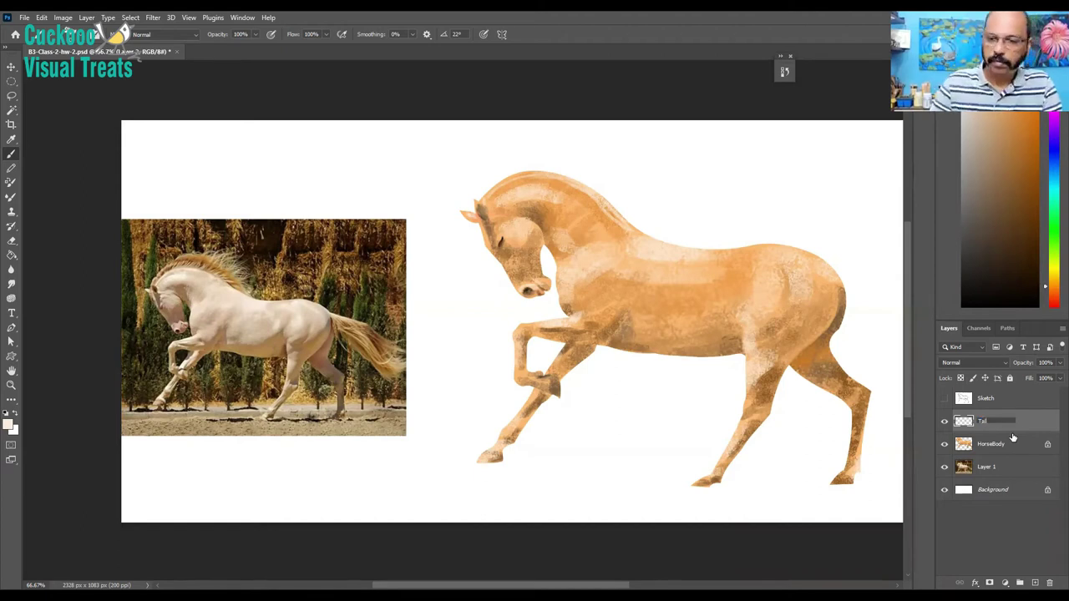
key("Return")
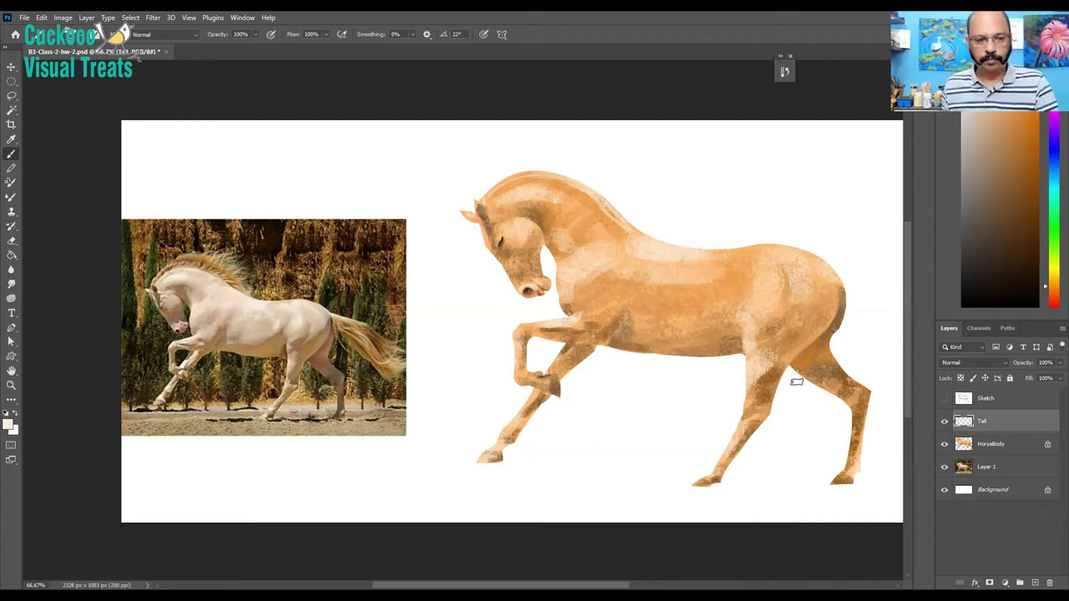
- Switch to a different brush preset and sample a light tan from the horse's croup
left_click_drag(565, 301, 471, 283)
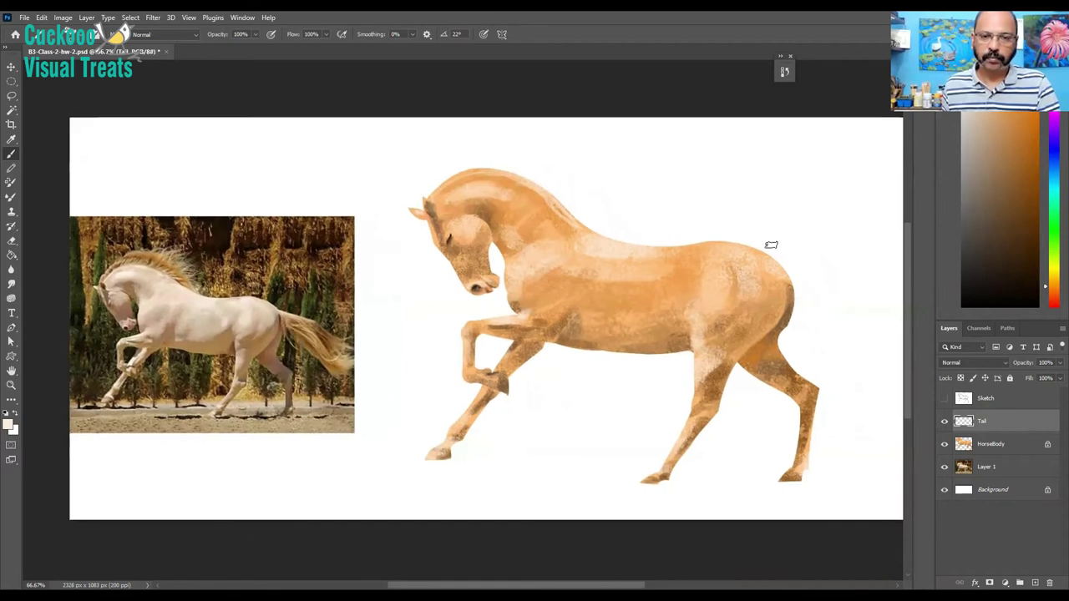
left_click_drag(802, 264, 743, 284)
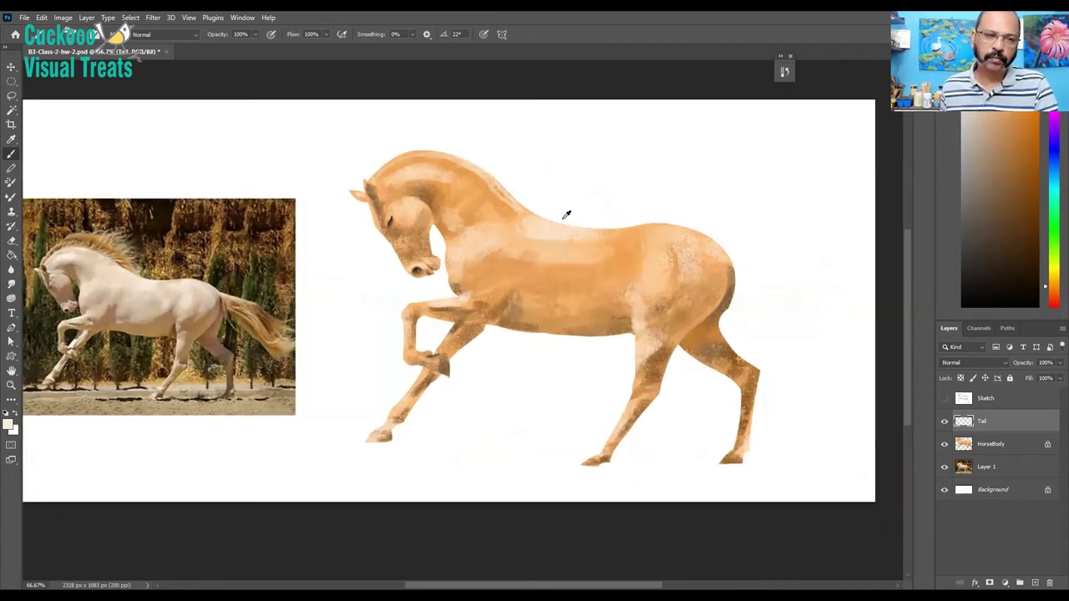
key("i")
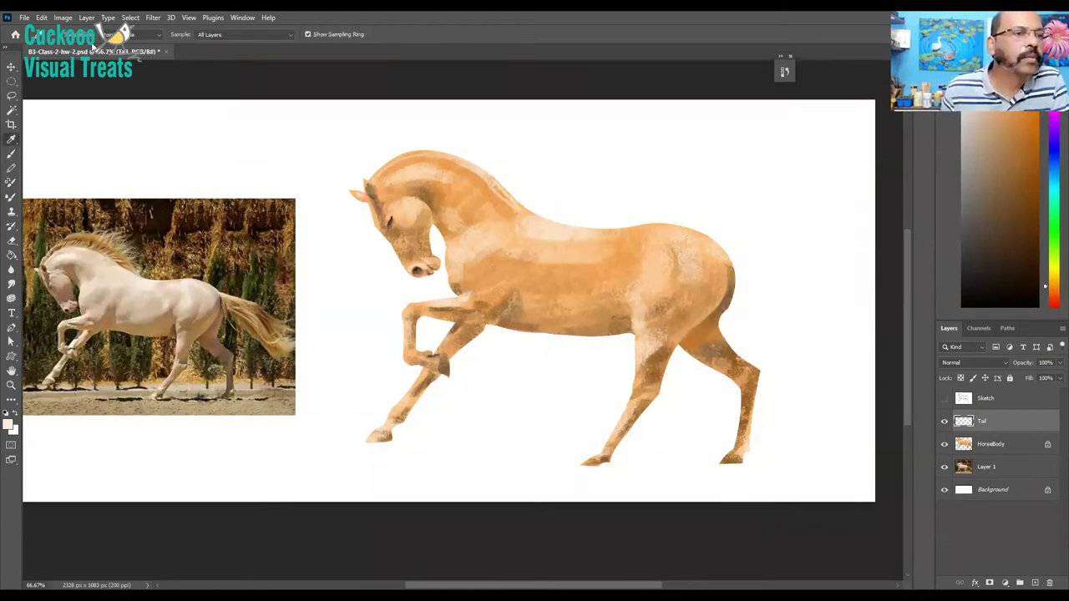
key("b")
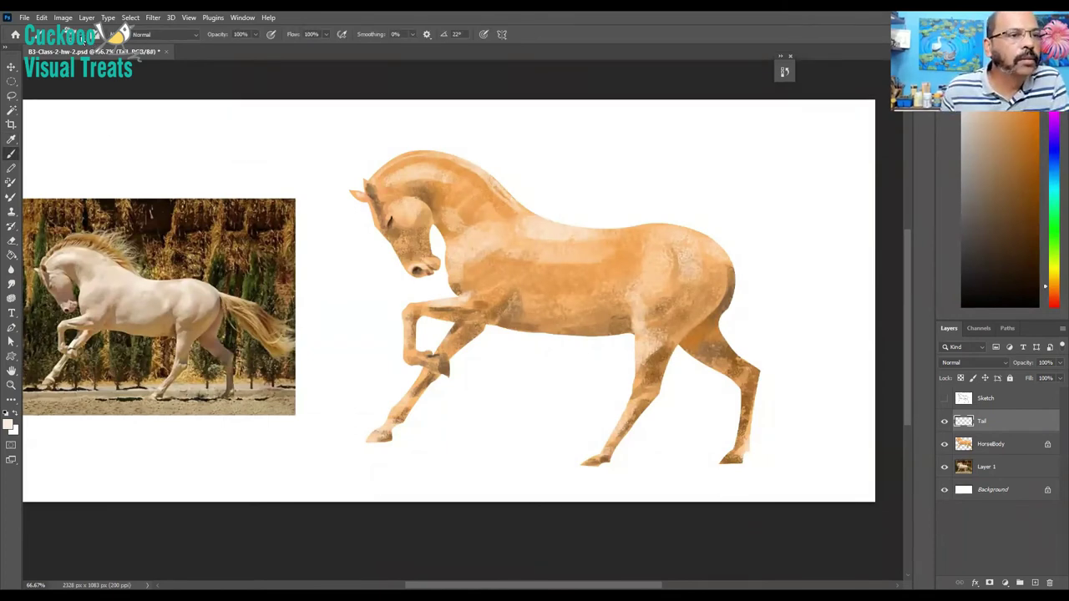
right_click(111, 334)
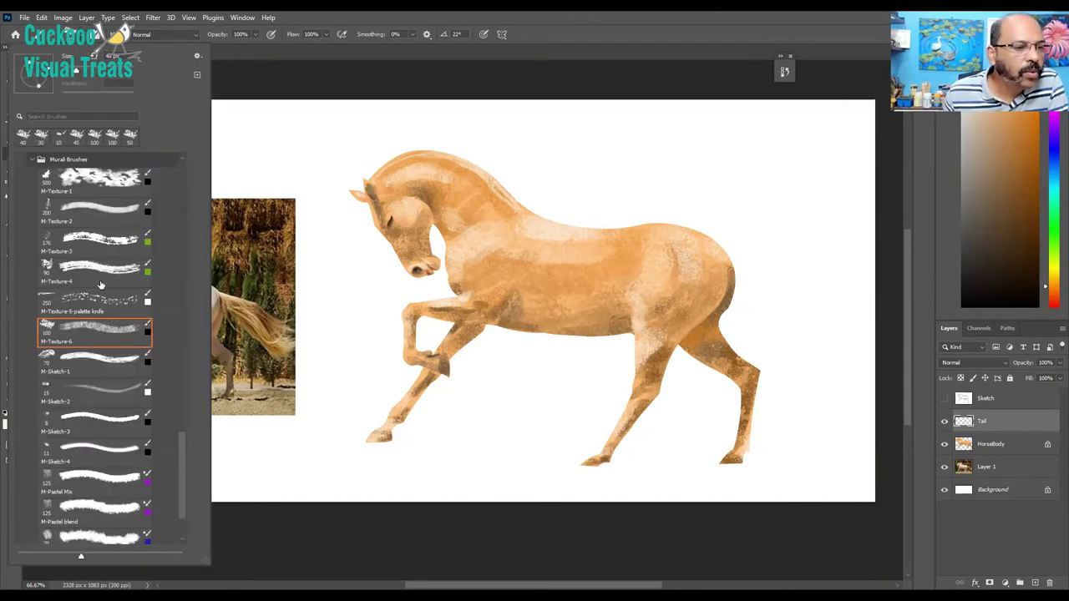
left_click(84, 265)
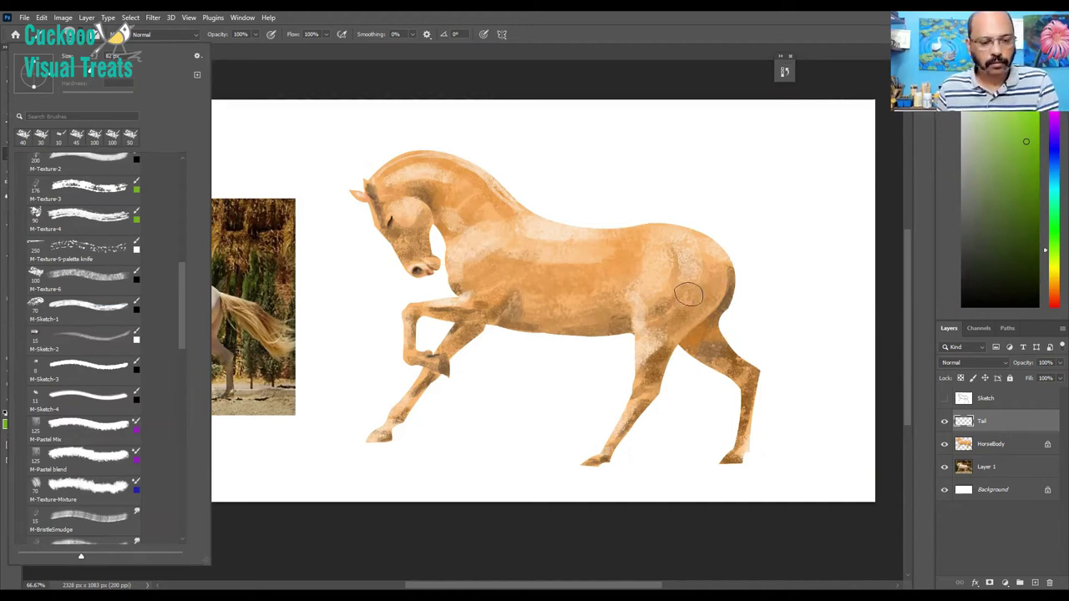
key("Return")
key("alt")
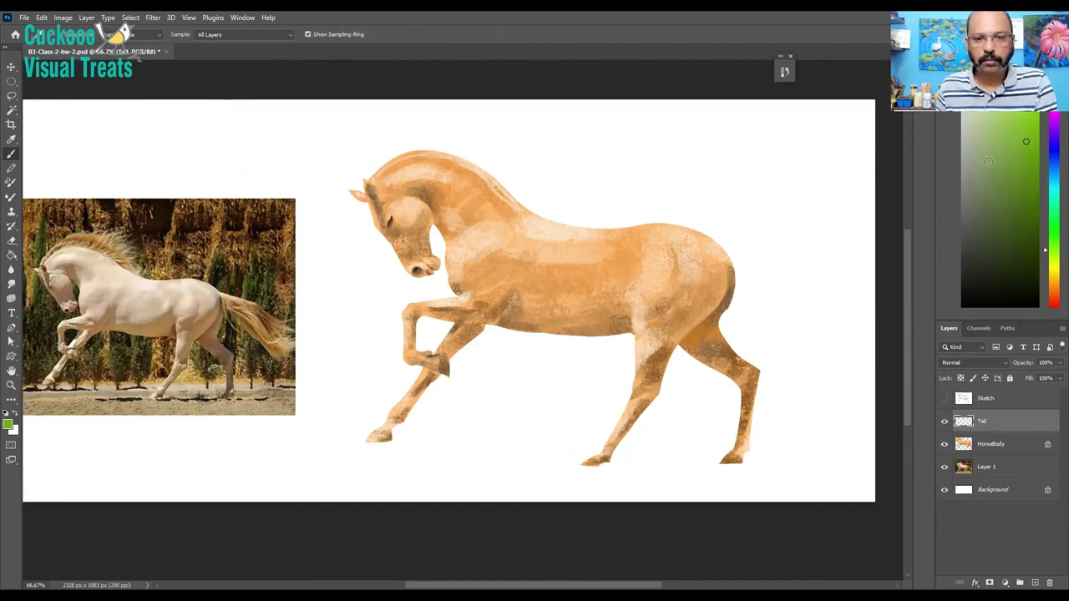
key("alt")
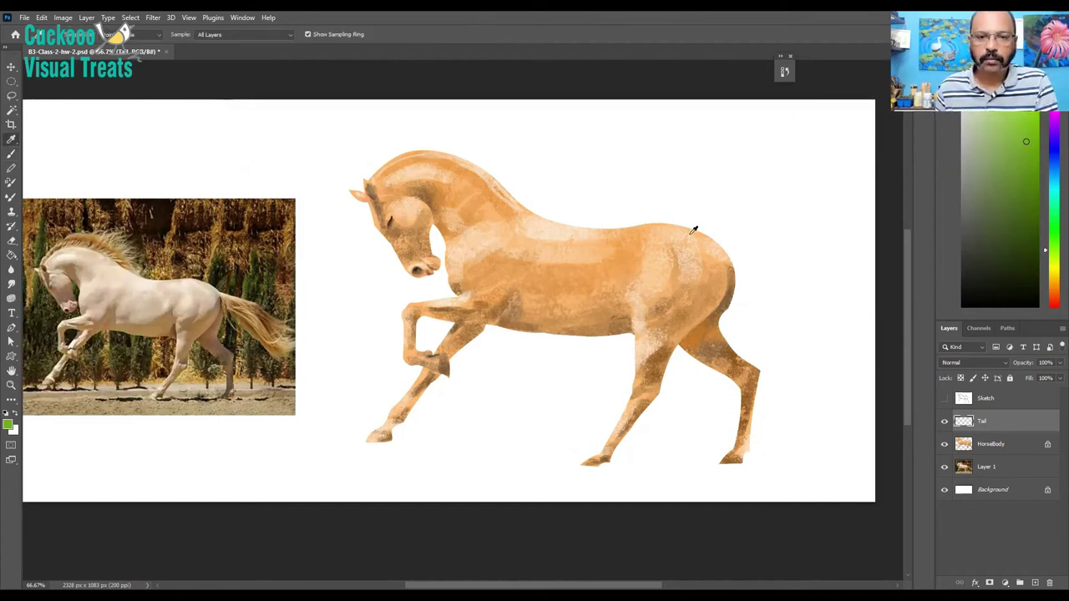
left_click(693, 230)
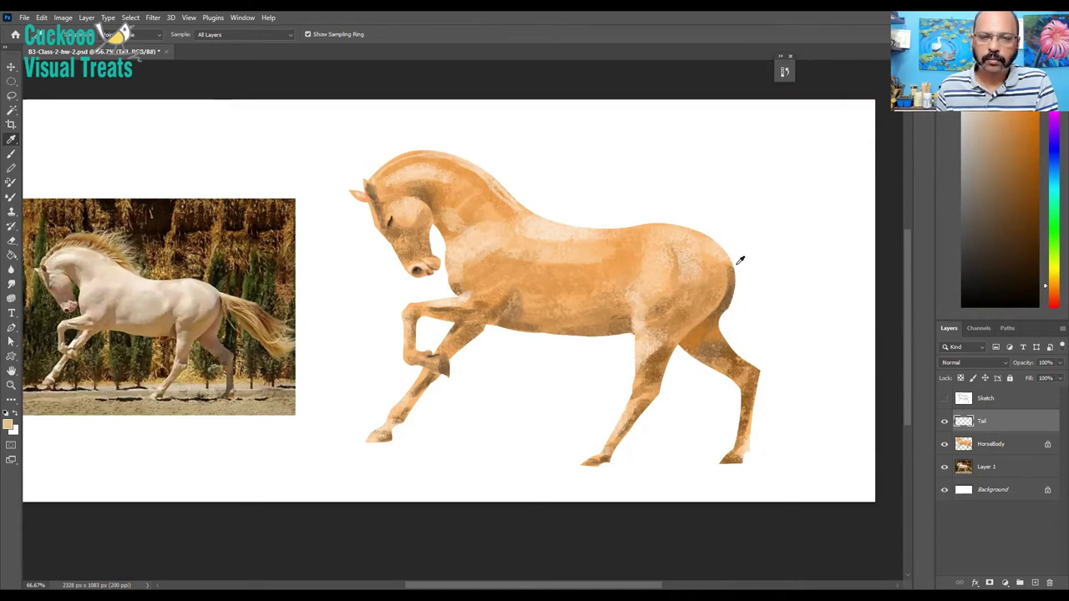
key("b")
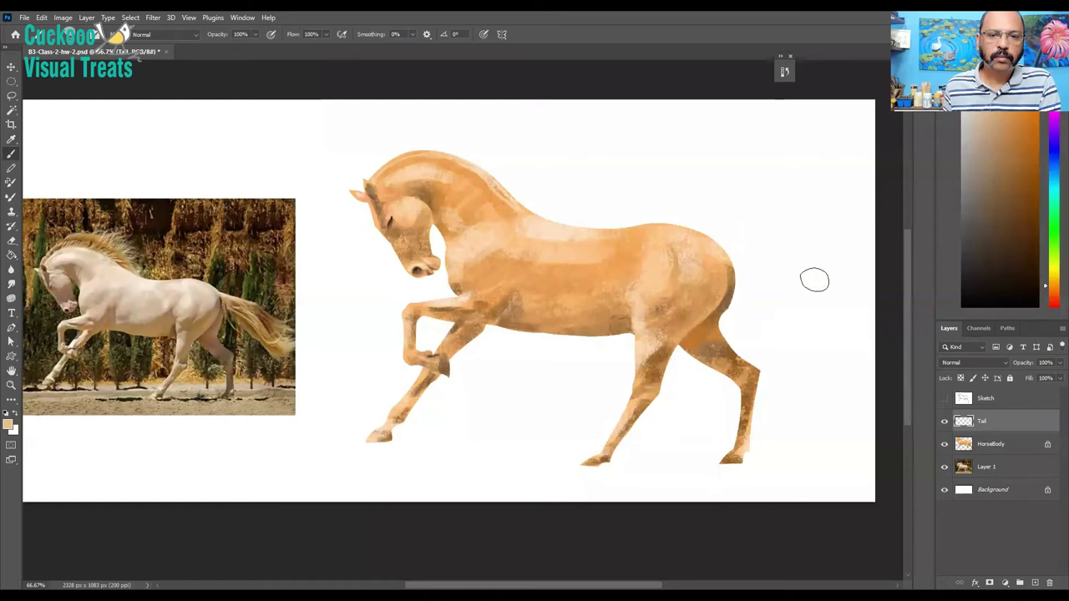
left_click_drag(818, 304, 723, 219)
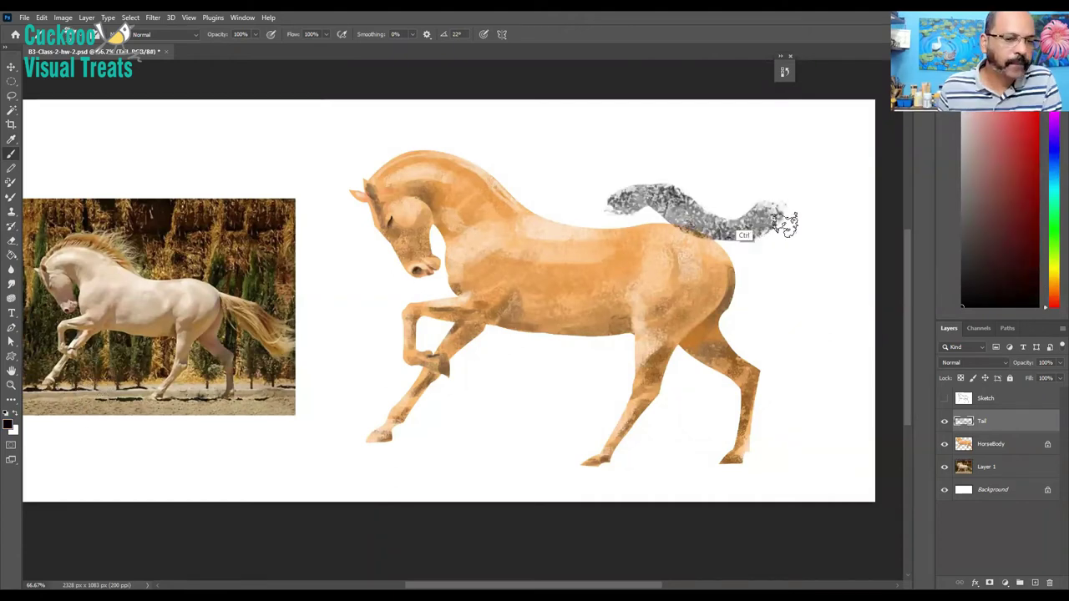
key("ctrl+z")
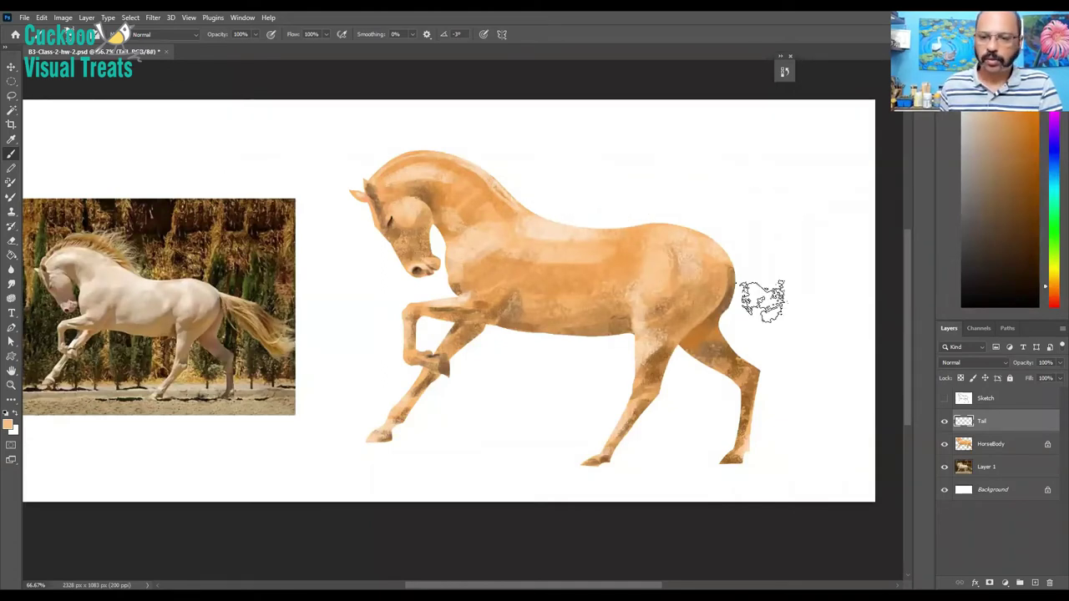
left_click_drag(727, 299, 789, 292)
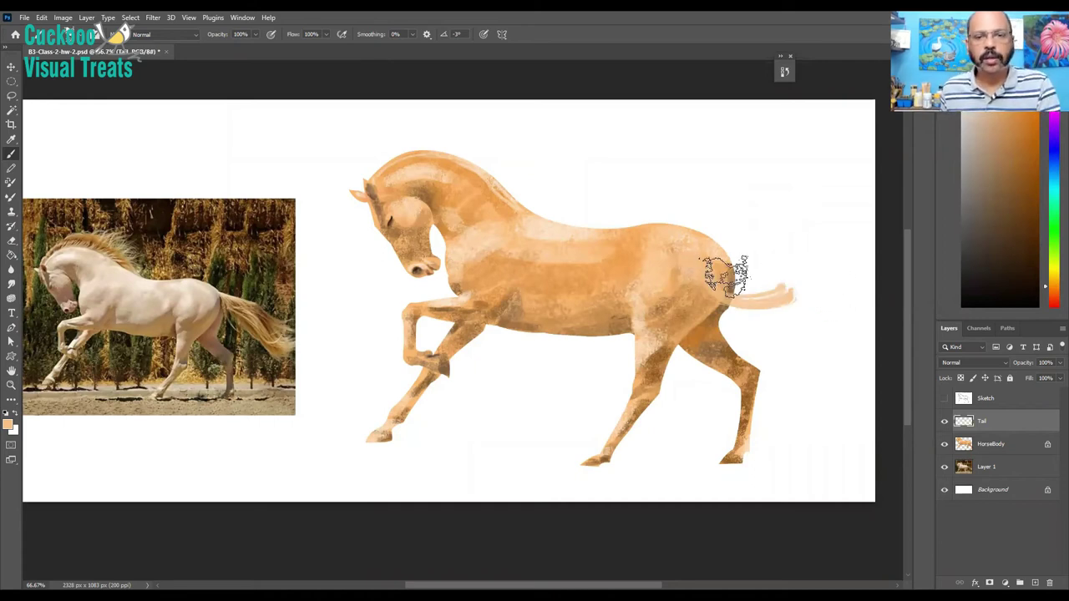
key("ctrl+z")
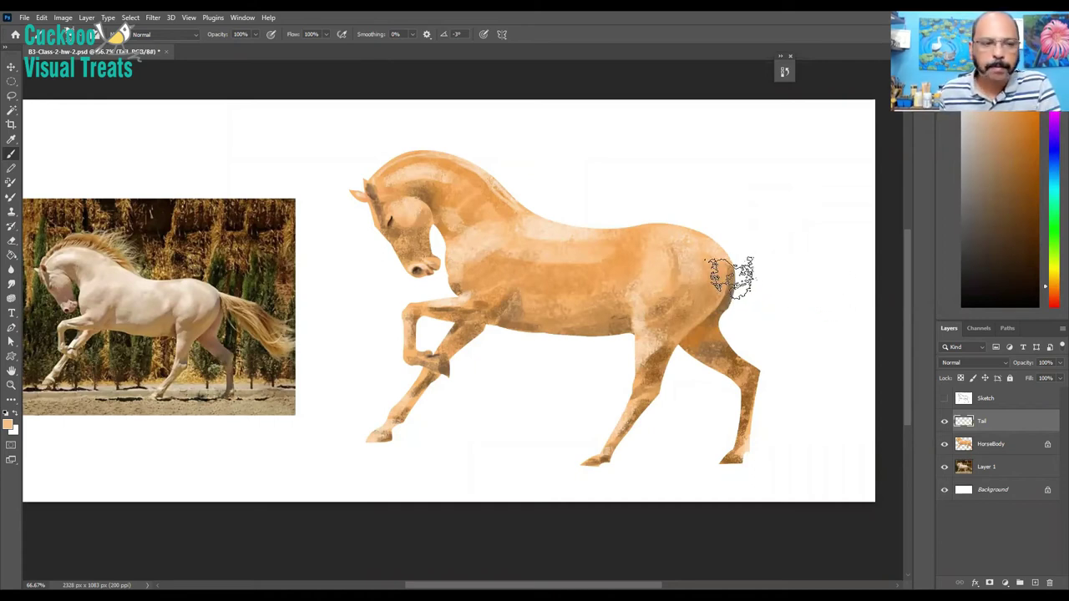
- Reduce the brush size and paint the base strands of the tail in light tan, flowing back from the croup
key("bracketleft")
key("bracketleft")
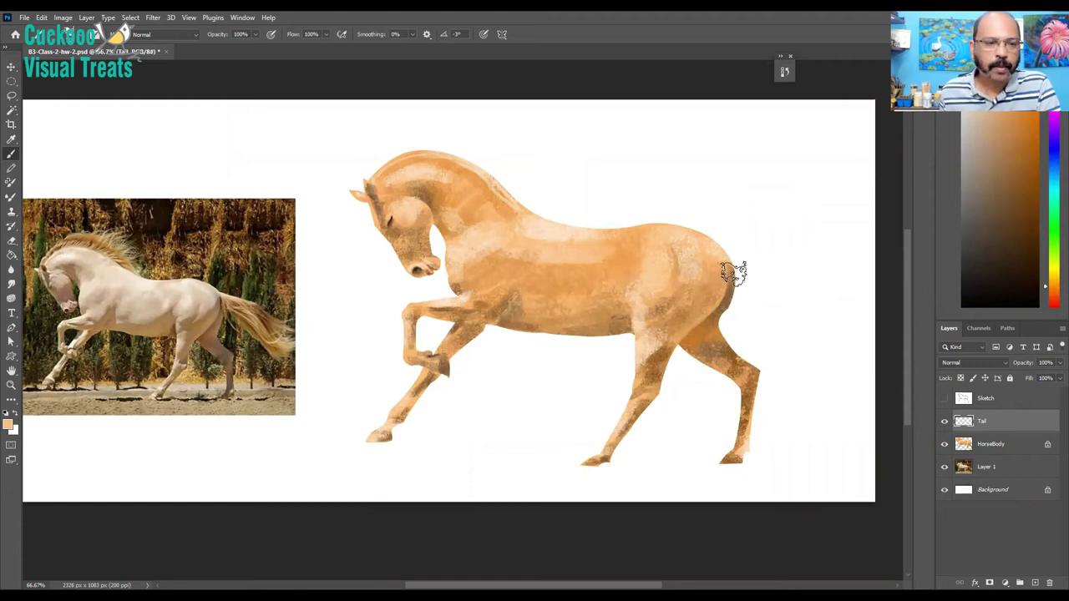
left_click_drag(728, 268, 788, 286)
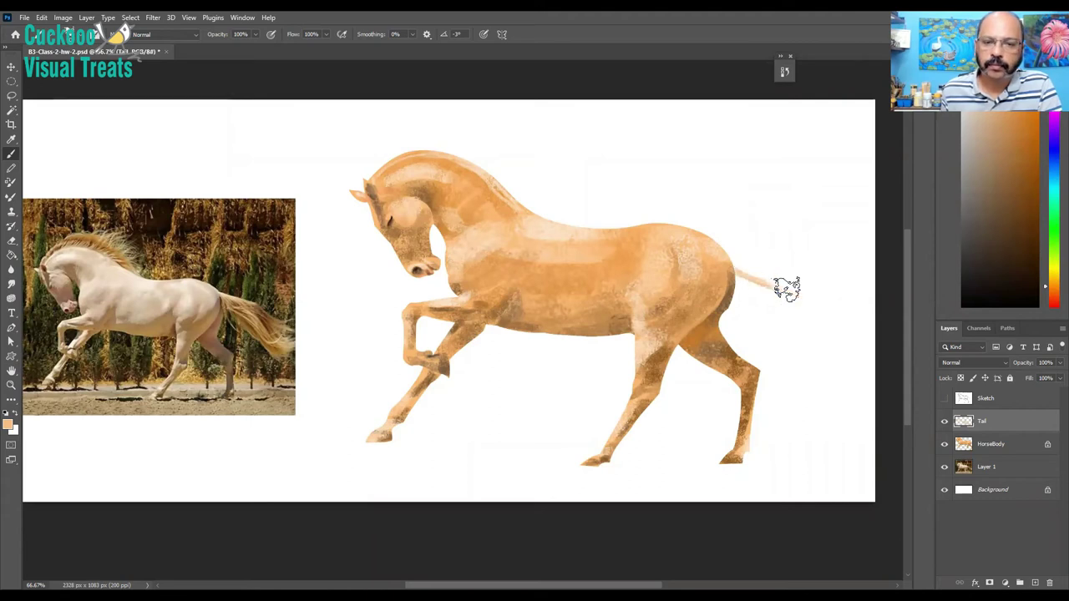
mouse_move(830, 331)
left_mouse_down()
mouse_move(763, 282)
mouse_move(748, 282)
left_mouse_up()
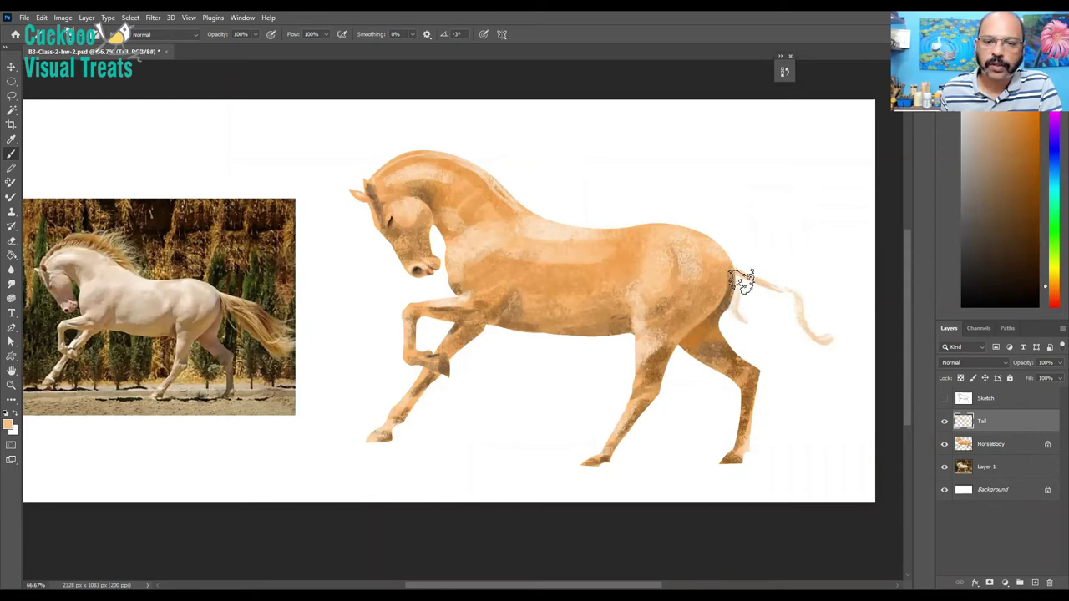
mouse_move(754, 313)
left_mouse_down()
mouse_move(739, 275)
mouse_move(782, 343)
left_mouse_up()
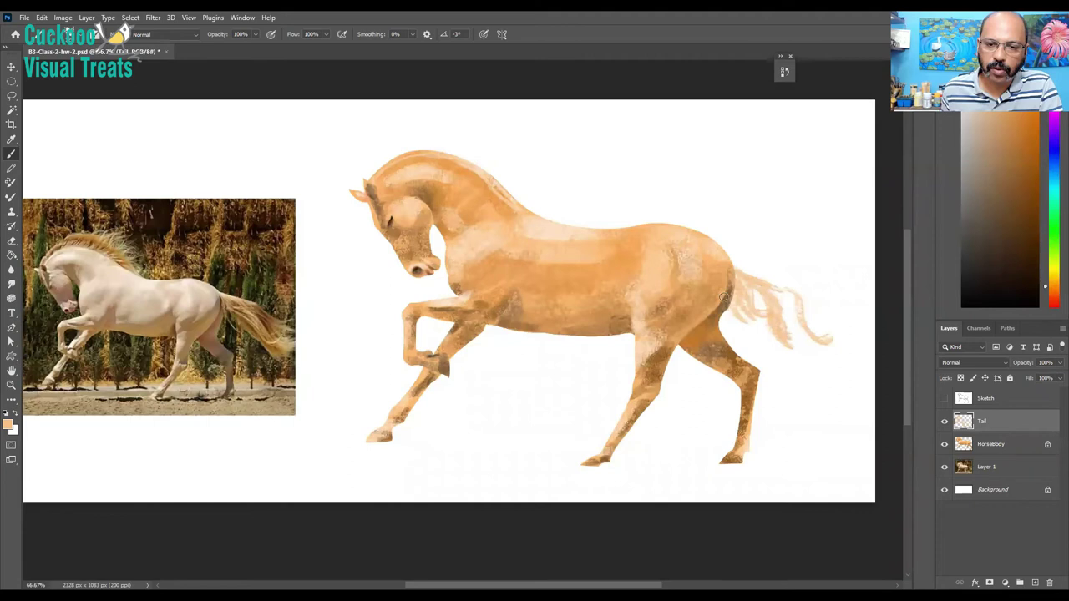
key(".")
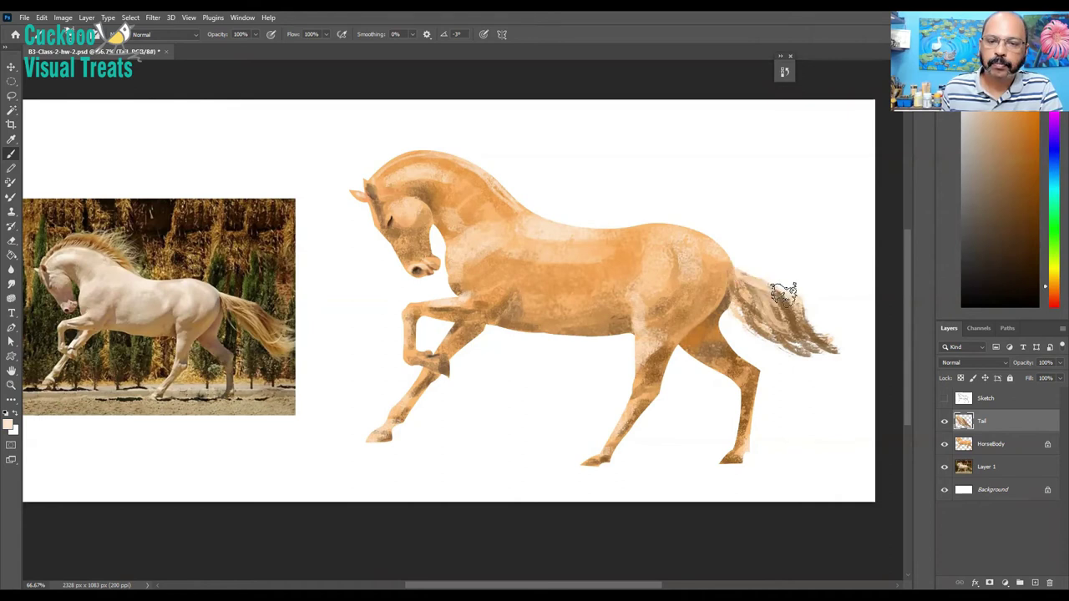
- Add pale cream strands through the tail, plus light orange strands along its underside in a color sampled from the hindquarters
left_click_drag(784, 294, 785, 307)
mouse_move(743, 300)
left_mouse_down()
mouse_move(757, 326)
mouse_move(820, 344)
left_mouse_up()
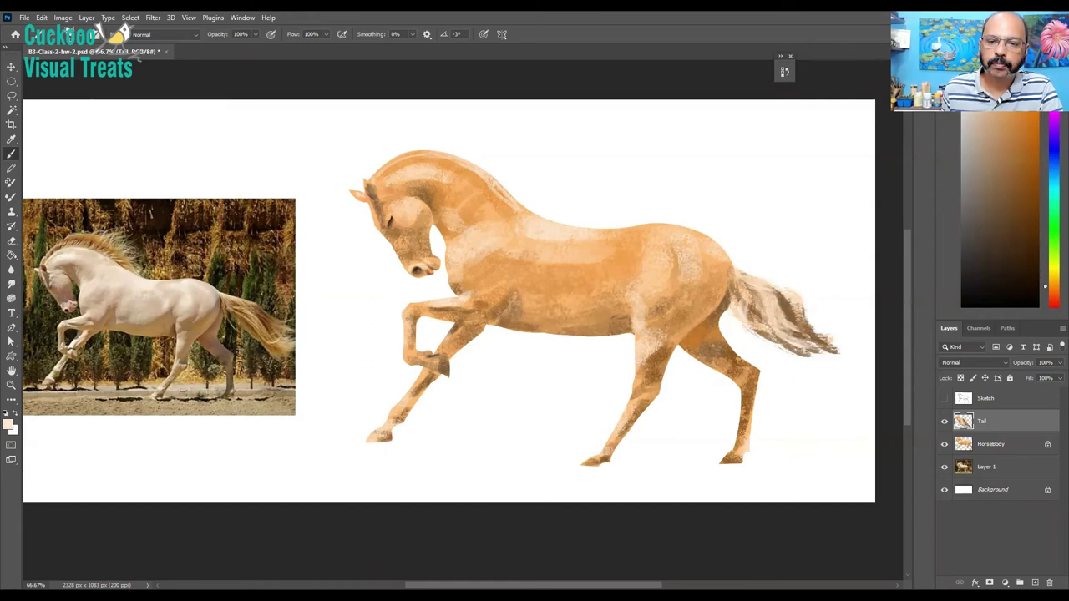
left_click(720, 292, "alt")
left_click_drag(749, 296, 764, 318)
left_click_drag(782, 337, 812, 349)
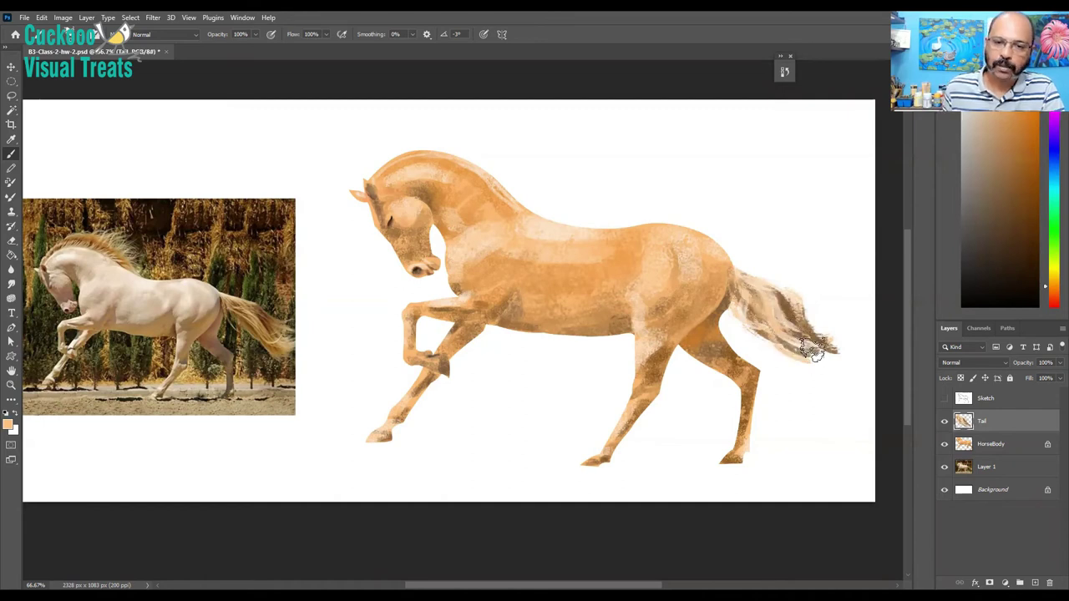
left_click(797, 343)
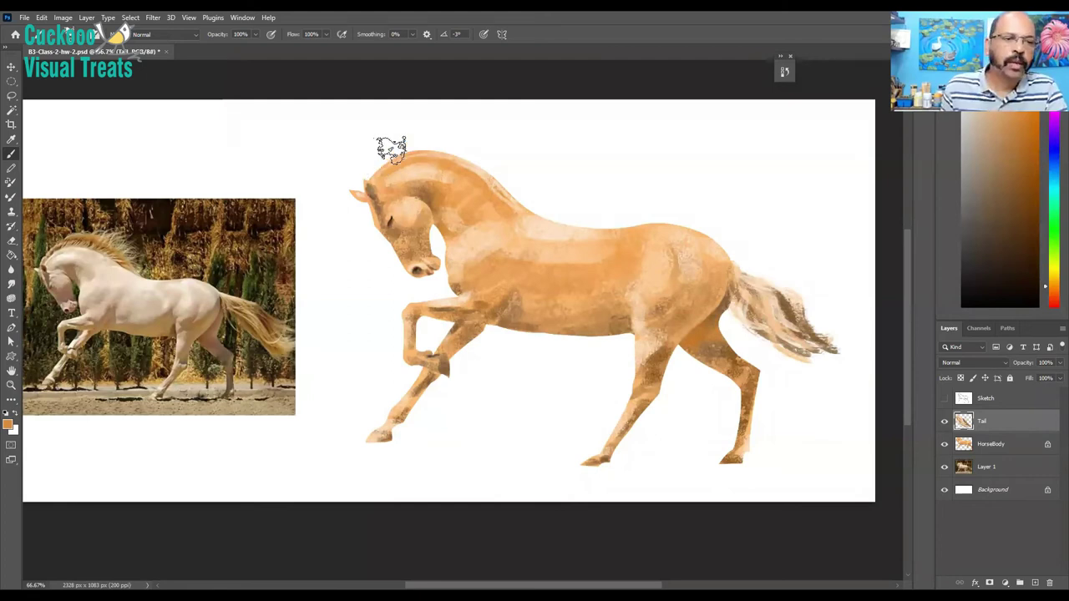
- Paint the mane from the poll to the withers with orange strands, followed by flowing strands in a duller tan-brown
left_click_drag(382, 163, 401, 153)
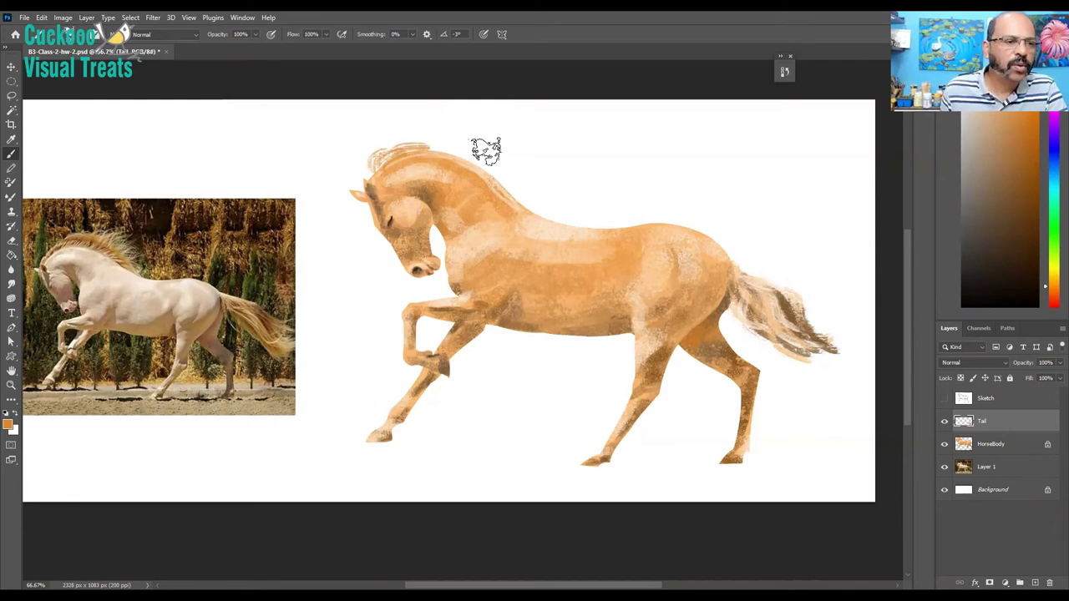
left_click_drag(432, 145, 480, 157)
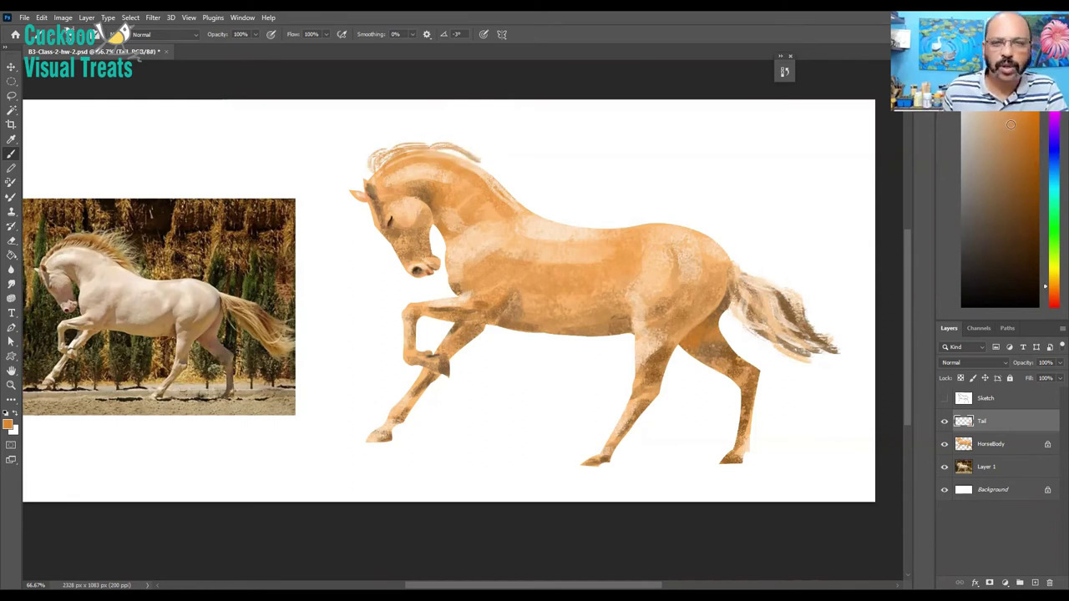
left_click(1004, 133)
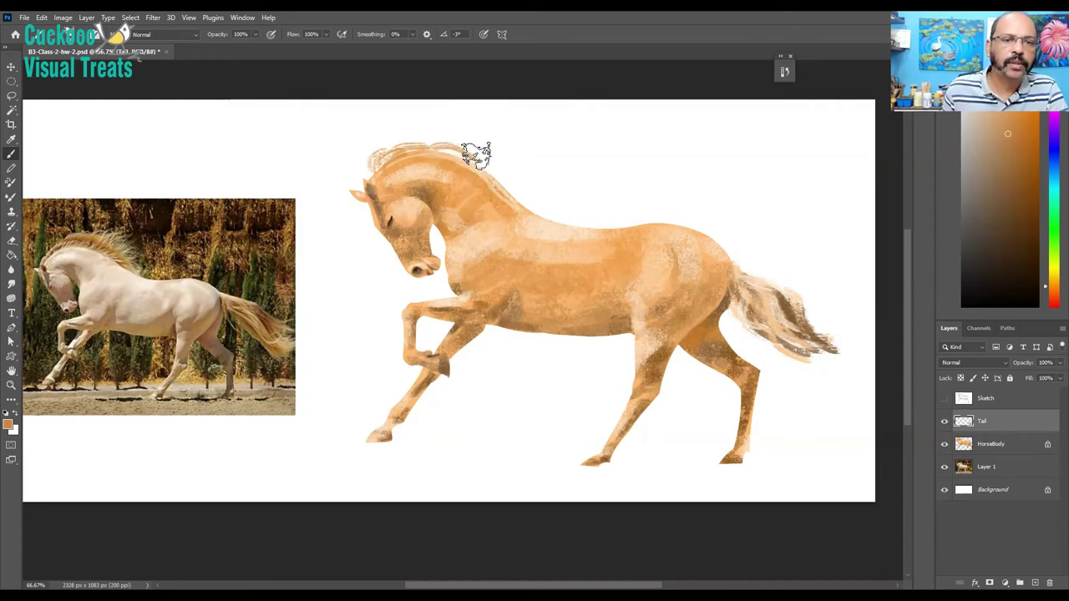
mouse_move(476, 153)
left_mouse_down()
mouse_move(539, 208)
mouse_move(513, 179)
mouse_move(524, 198)
mouse_move(561, 212)
mouse_move(519, 190)
mouse_move(558, 205)
left_mouse_up()
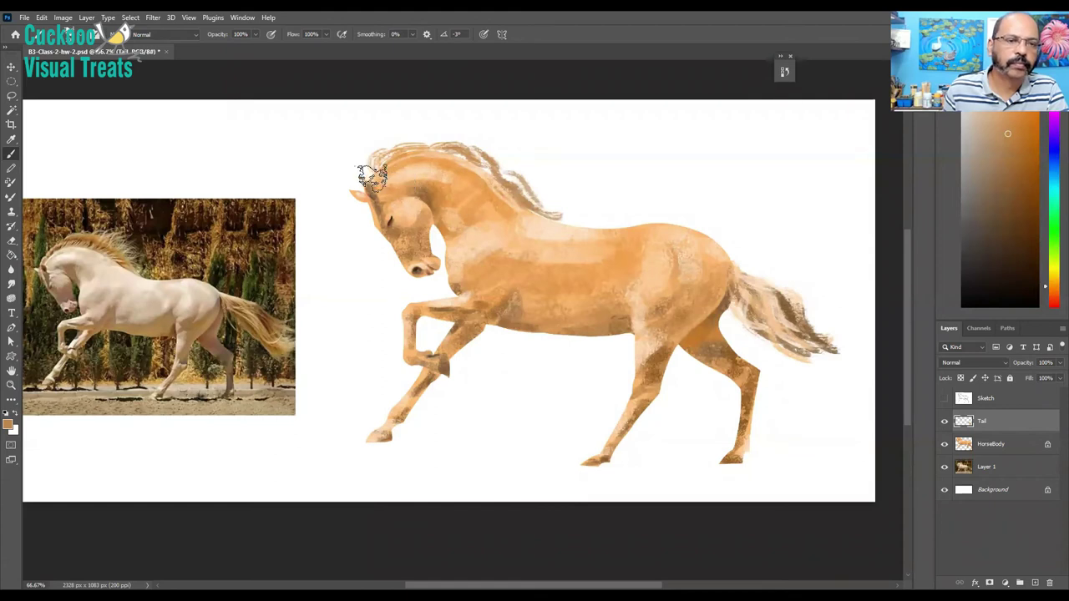
mouse_move(368, 173)
left_mouse_down()
mouse_move(451, 150)
mouse_move(444, 146)
mouse_move(432, 149)
mouse_move(466, 158)
mouse_move(431, 148)
mouse_move(489, 175)
mouse_move(497, 167)
mouse_move(465, 148)
mouse_move(507, 173)
mouse_move(469, 151)
mouse_move(498, 162)
mouse_move(405, 149)
mouse_move(460, 146)
mouse_move(445, 140)
mouse_move(509, 162)
mouse_move(497, 148)
mouse_move(520, 169)
mouse_move(479, 160)
mouse_move(536, 169)
mouse_move(486, 163)
mouse_move(551, 181)
mouse_move(559, 208)
mouse_move(534, 204)
mouse_move(559, 217)
left_mouse_up()
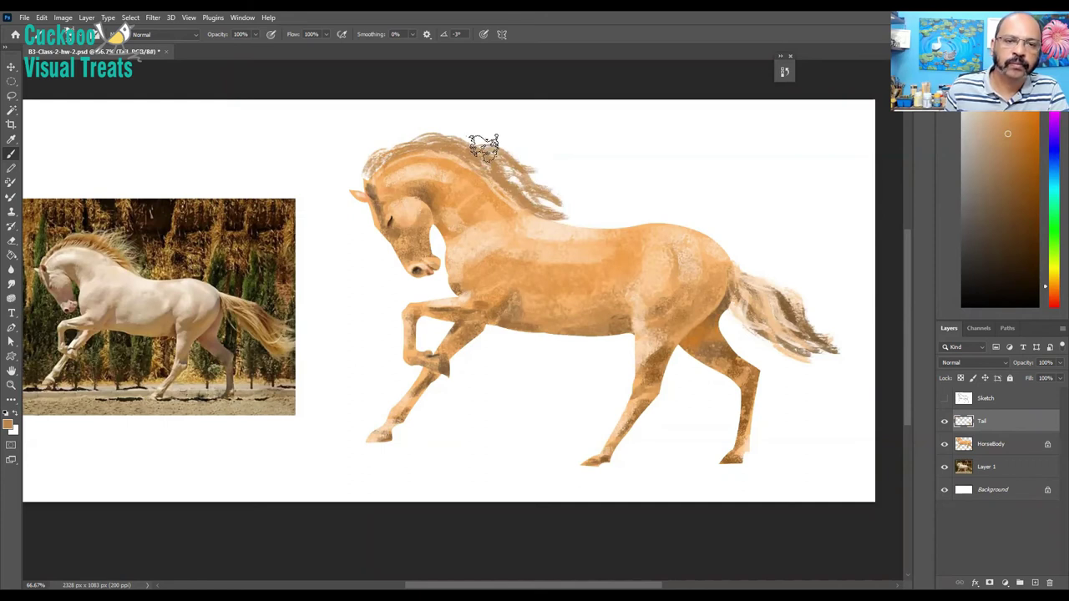
left_click_drag(488, 151, 569, 205)
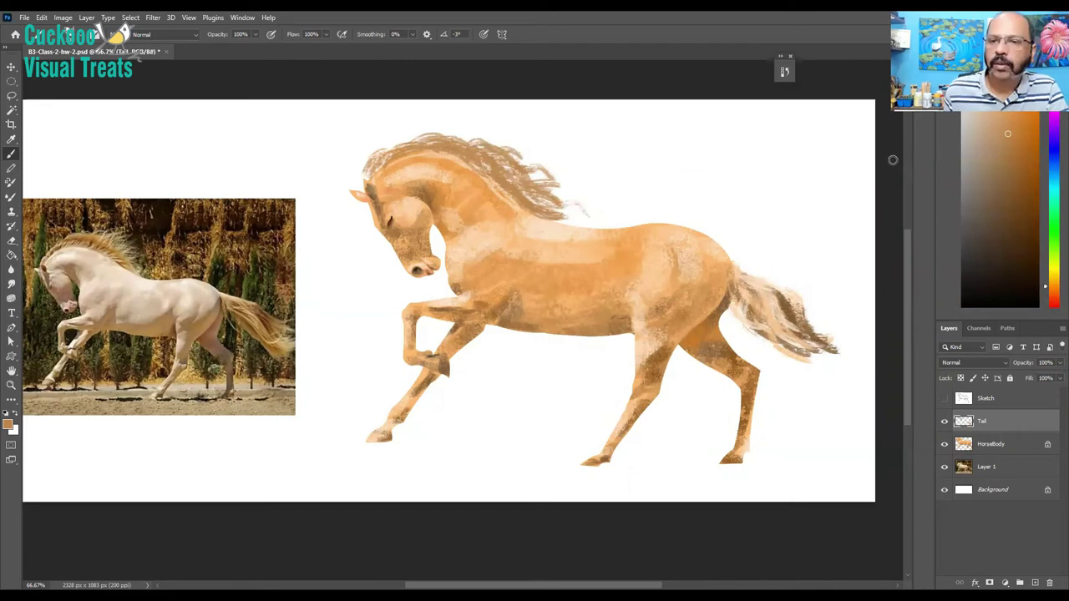
- Layer darker brown strands and pale cream highlight strands through the mane along the neck
left_click(1020, 174)
left_click_drag(425, 140, 479, 156)
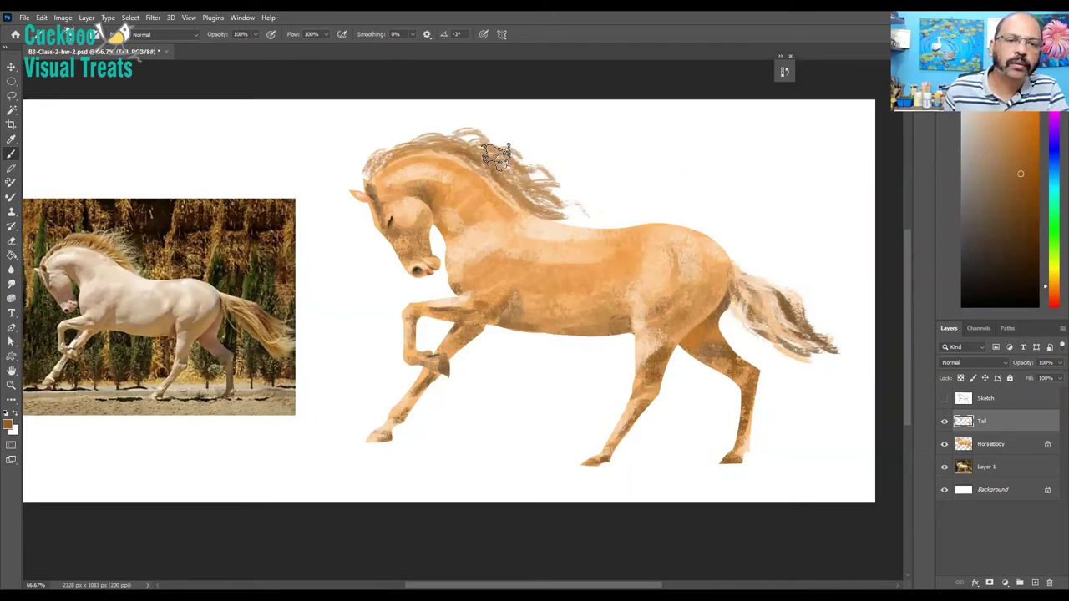
left_click_drag(479, 153, 525, 191)
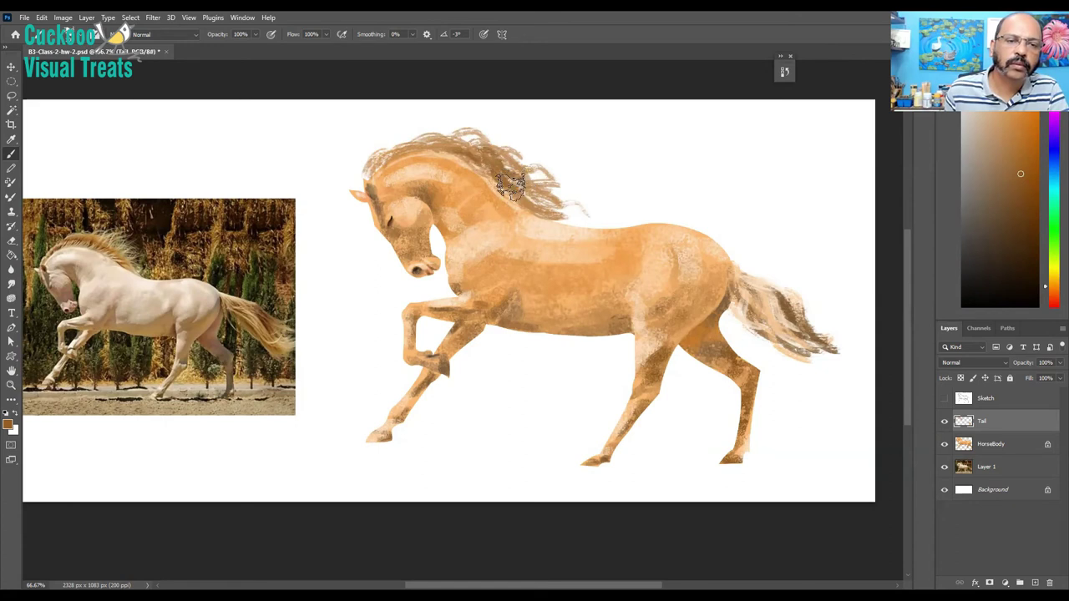
mouse_move(381, 162)
left_mouse_down()
mouse_move(406, 147)
mouse_move(473, 146)
left_mouse_up()
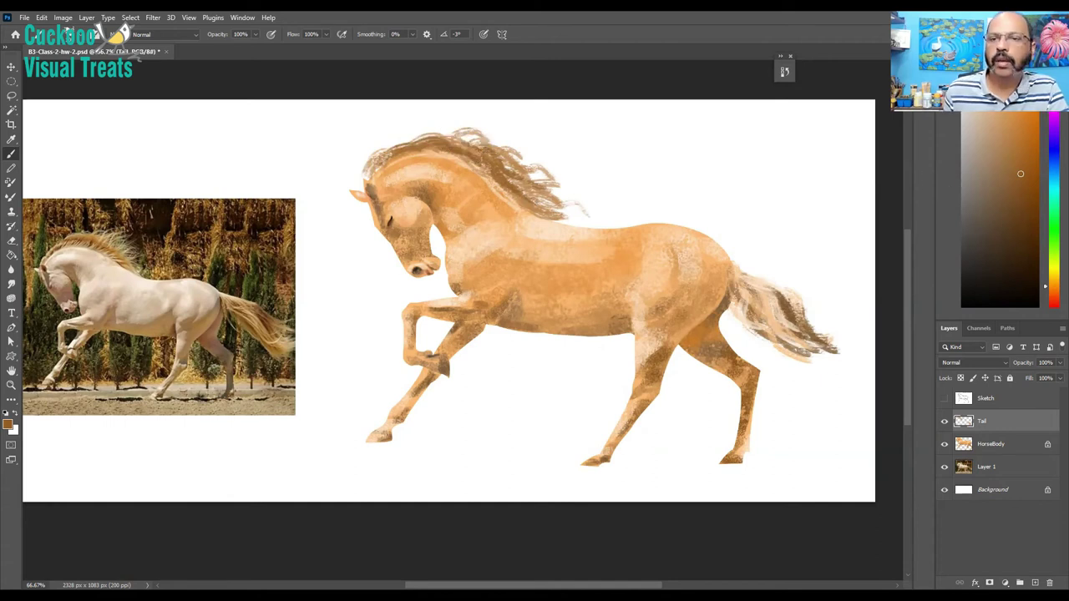
left_click(1002, 102)
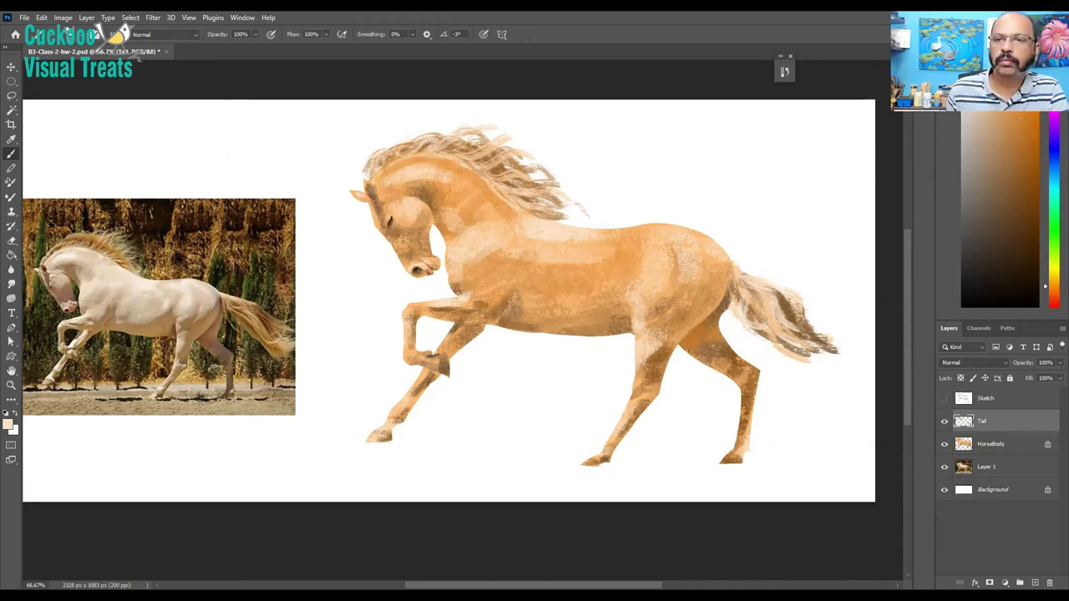
- Sample a light orange from the horse and paint long, thin wisps of mane blowing back over the withers
left_click(373, 177, "alt")
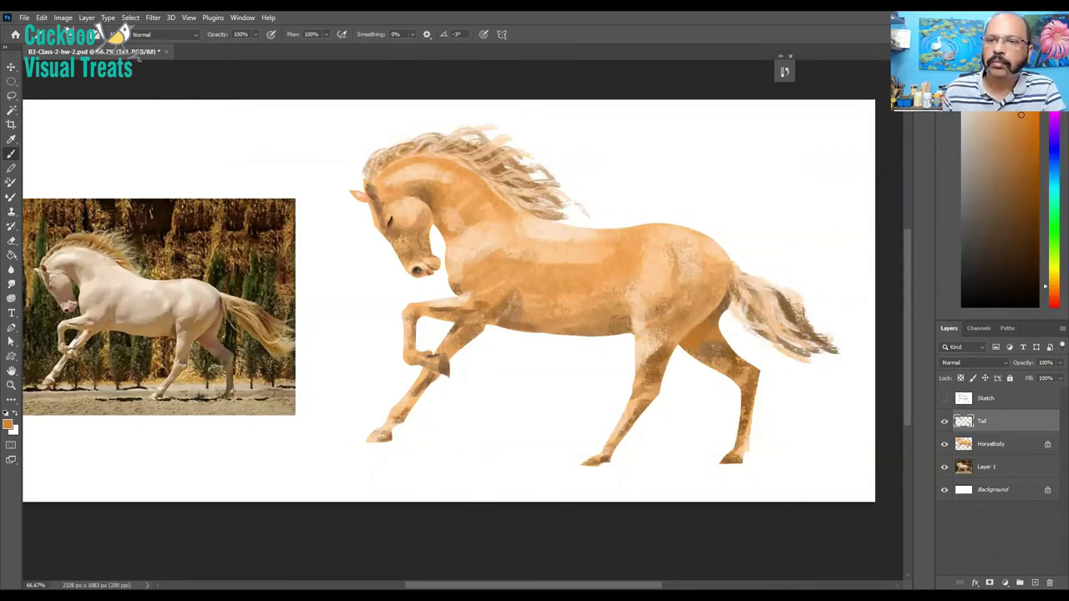
left_click(542, 161, "alt")
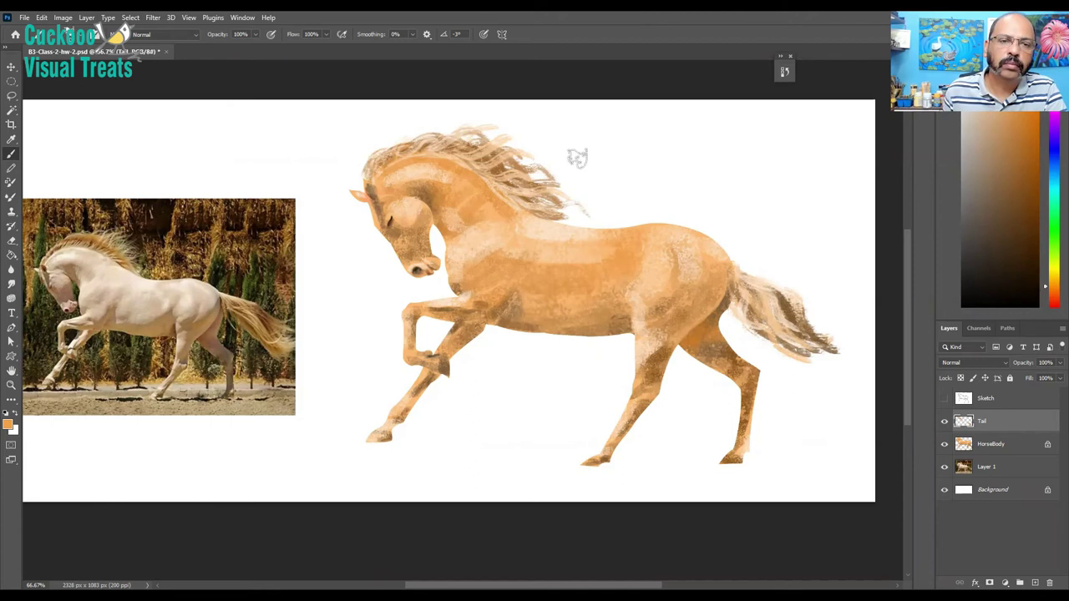
left_click_drag(516, 157, 617, 191)
left_click_drag(551, 204, 618, 216)
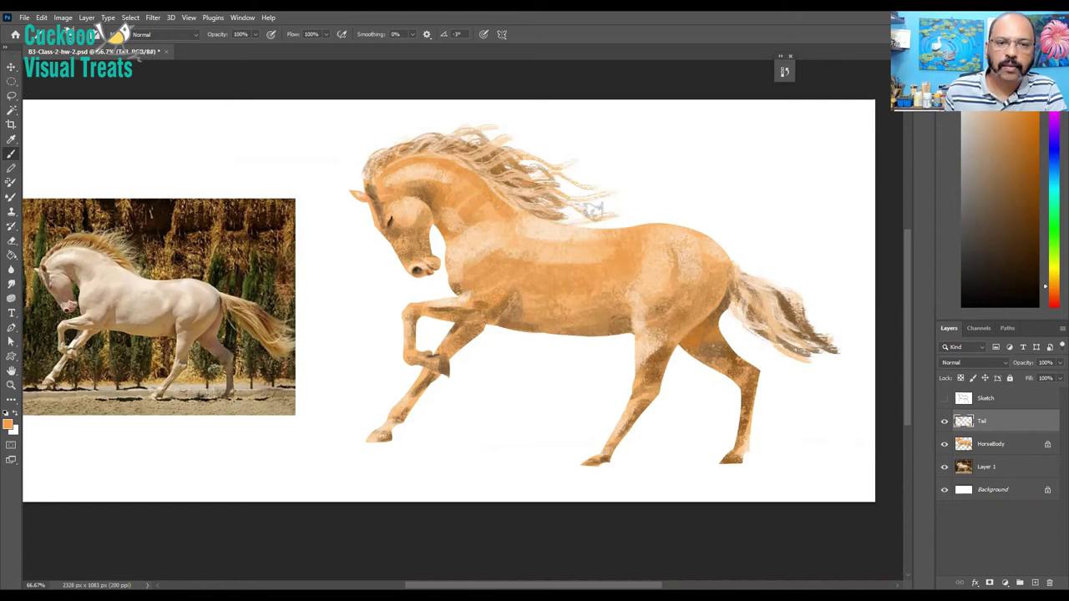
left_click_drag(535, 177, 594, 185)
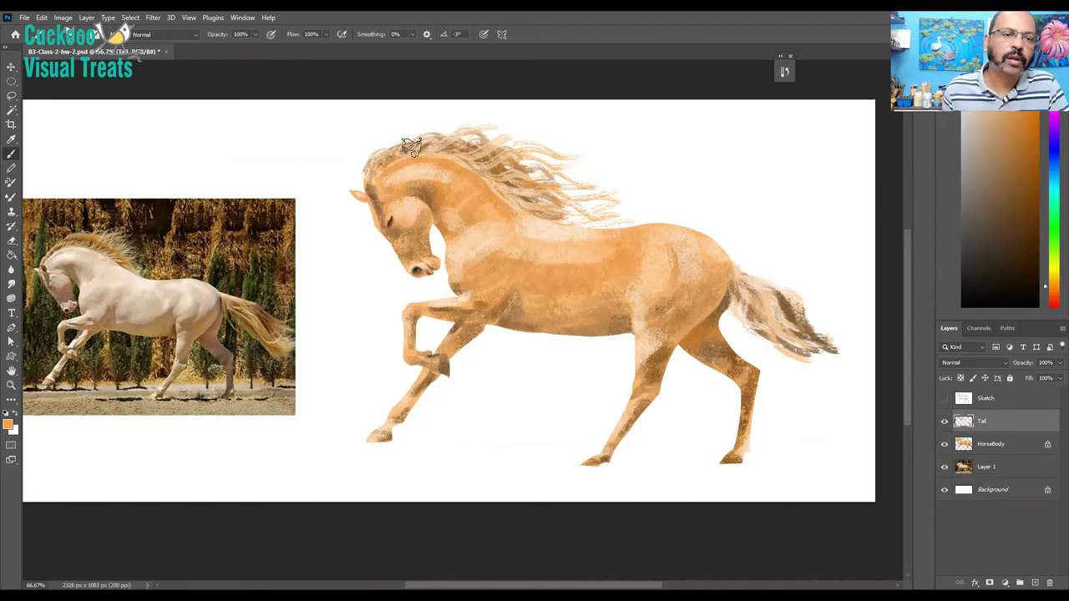
left_click_drag(419, 130, 616, 152)
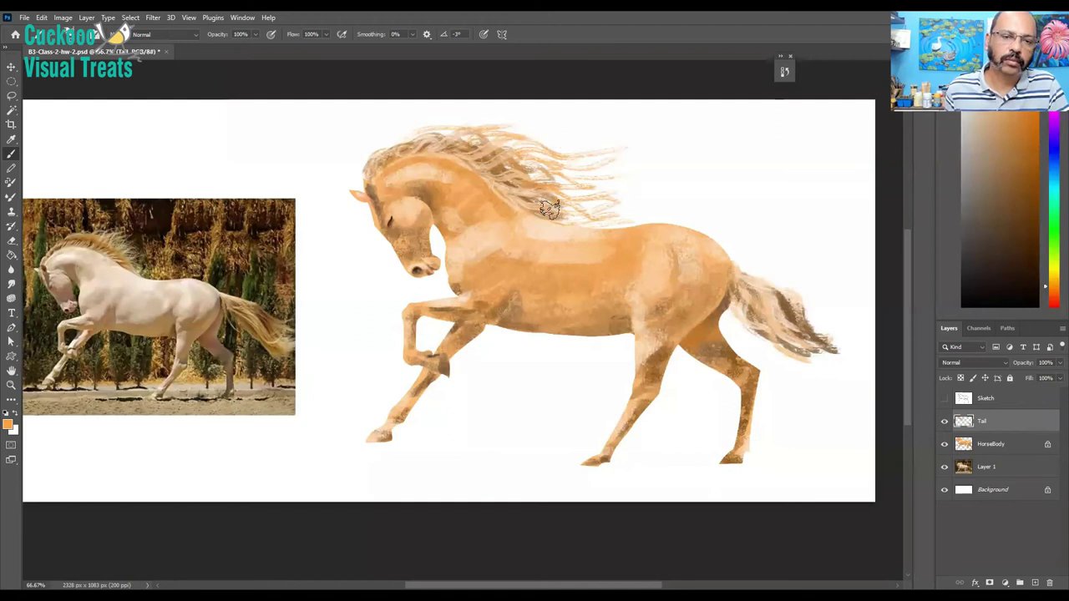
left_click_drag(663, 187, 595, 194)
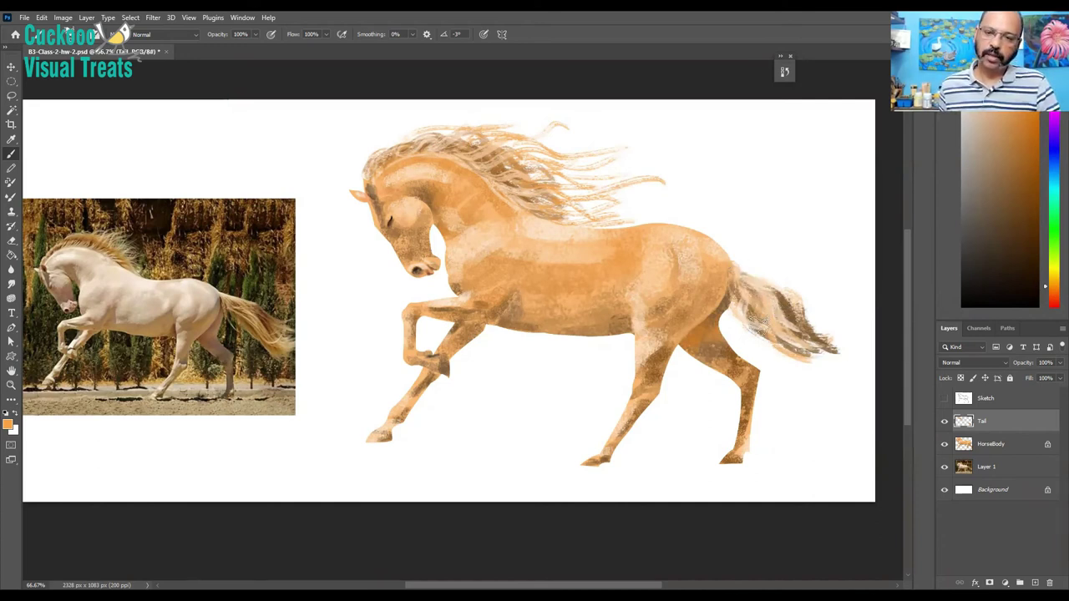
- Add thin light orange wisps to the tail's tip and underside, extending the hair downward and back
left_click_drag(822, 352, 856, 348)
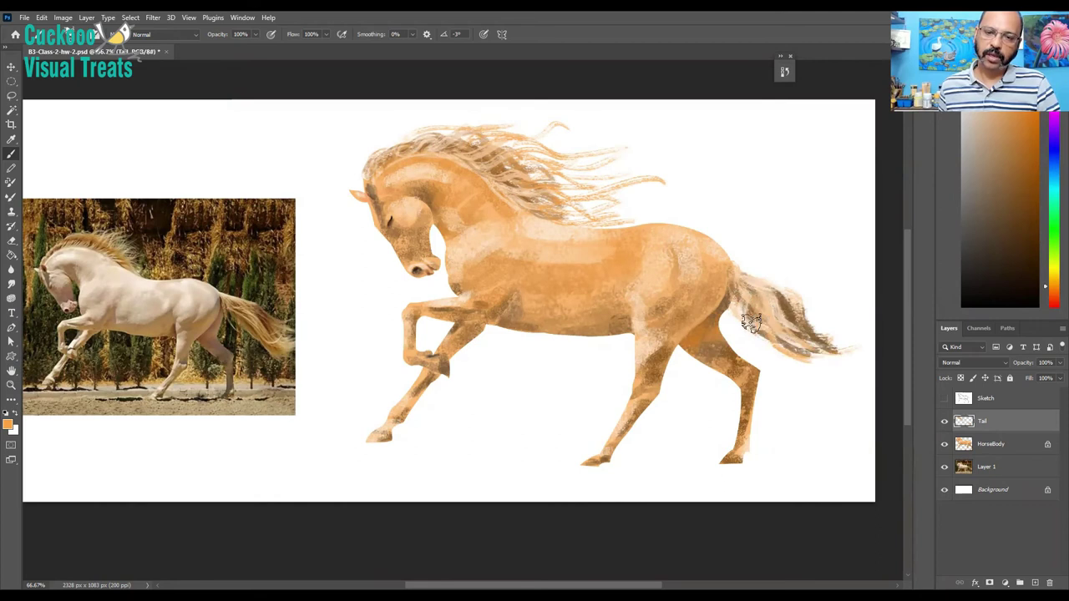
left_click_drag(760, 320, 831, 359)
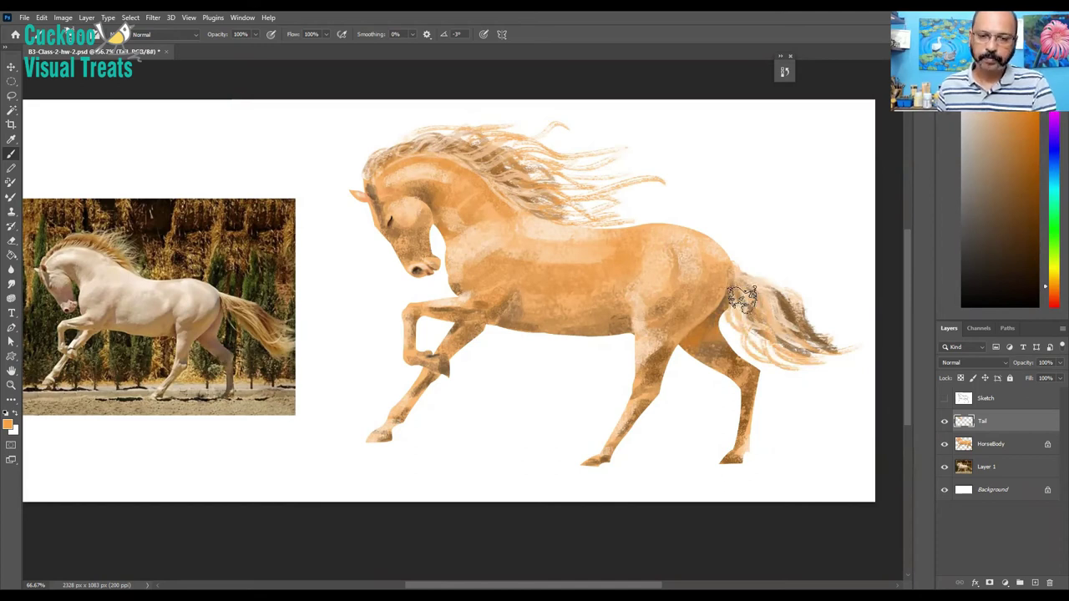
left_click_drag(740, 312, 804, 389)
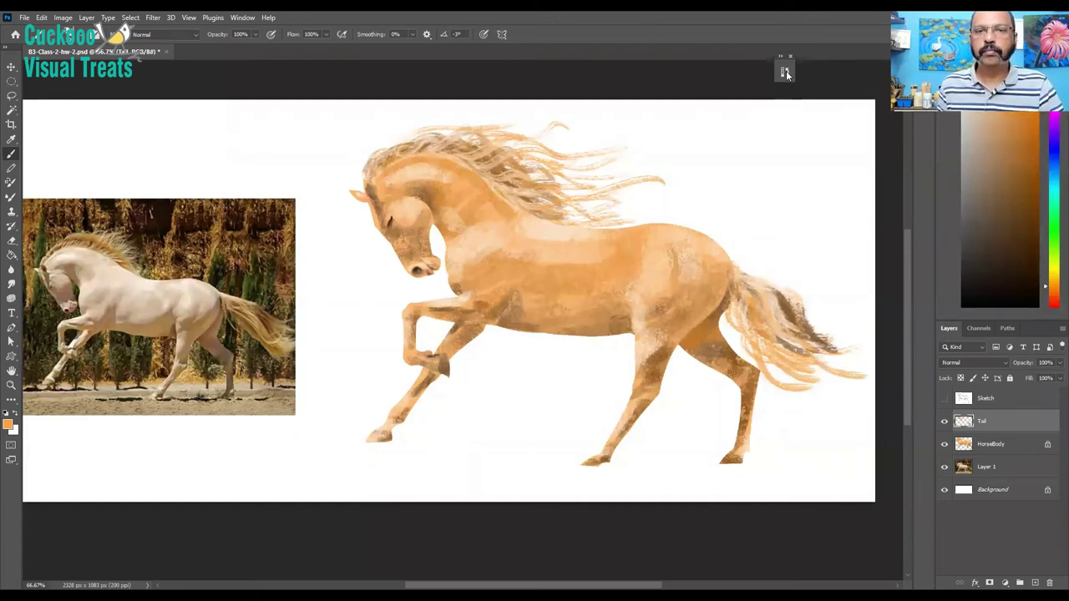
- Revert the painting to an earlier history state to remove the last three brush strokes from the tail
left_click(784, 71)
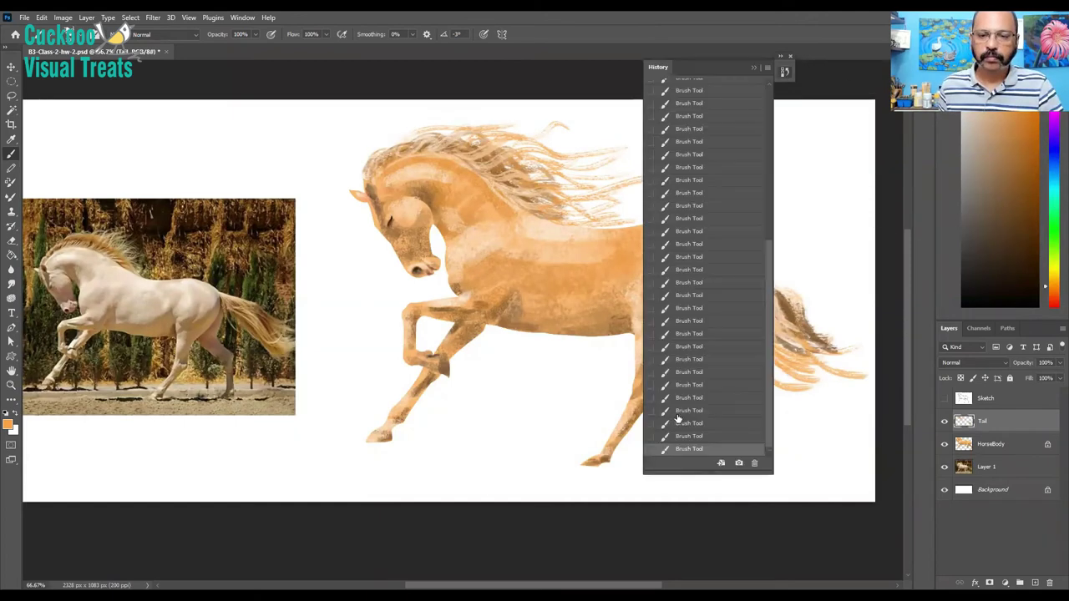
left_click(678, 413)
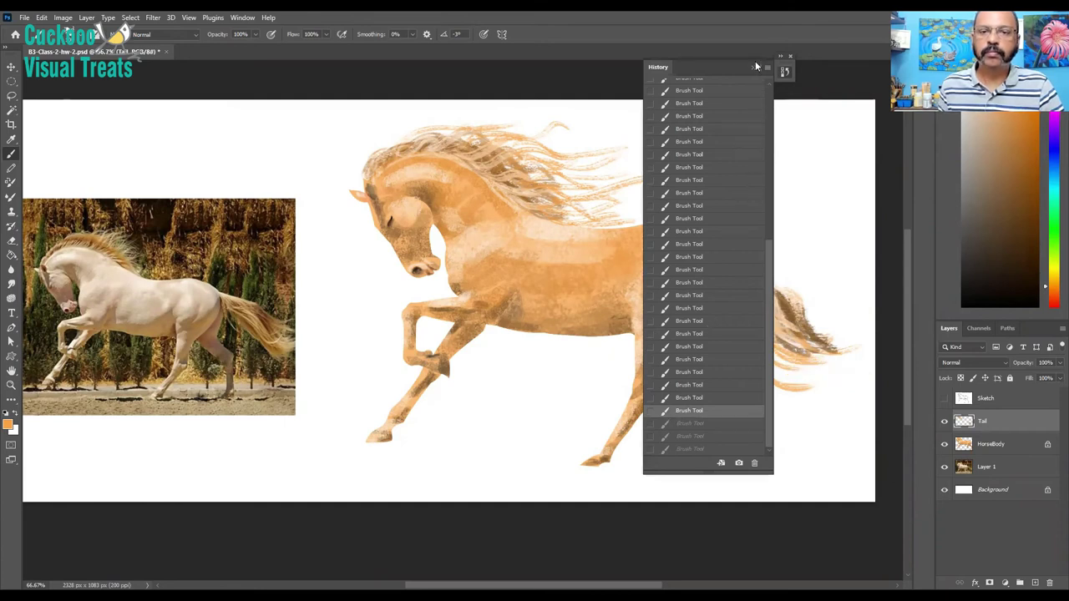
left_click(784, 71)
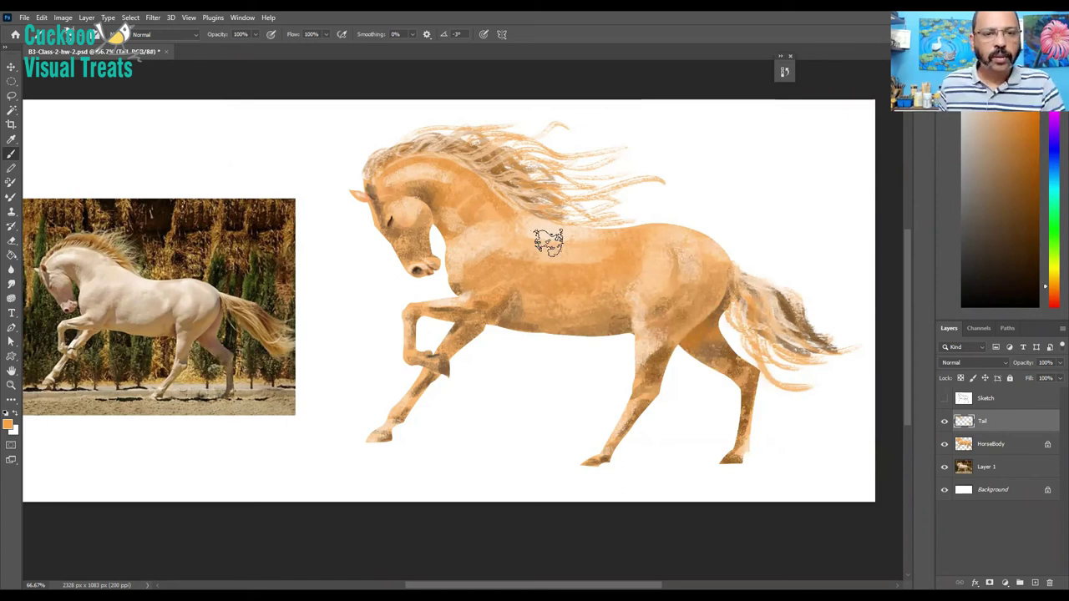
left_click_drag(645, 184, 690, 183)
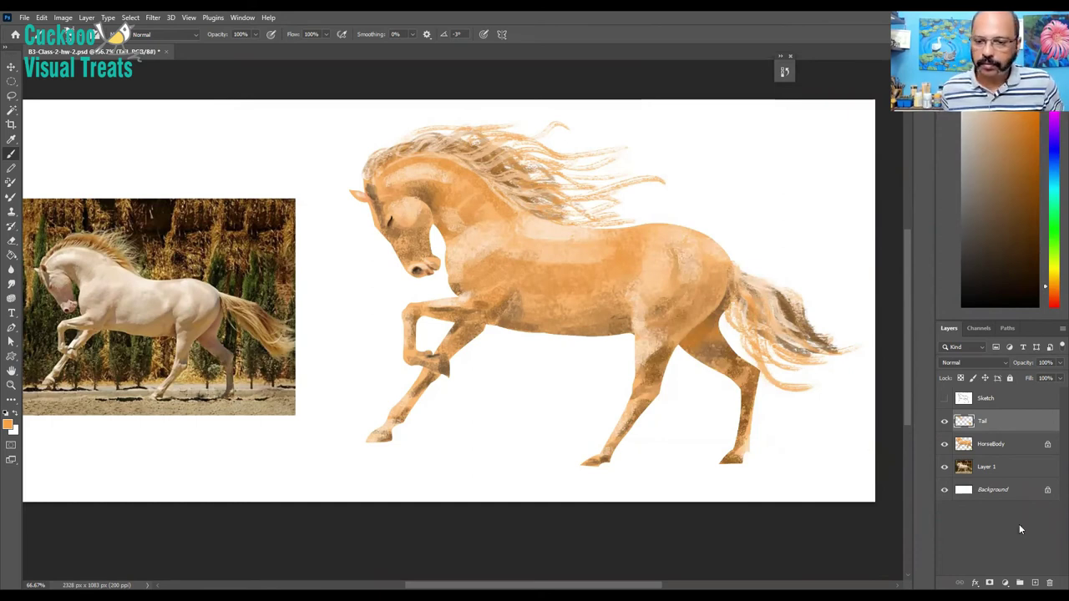
- Add two new layers above Tail, name them BG1 and BG2, and activate BG1 with the Lasso tool
left_click(1034, 580)
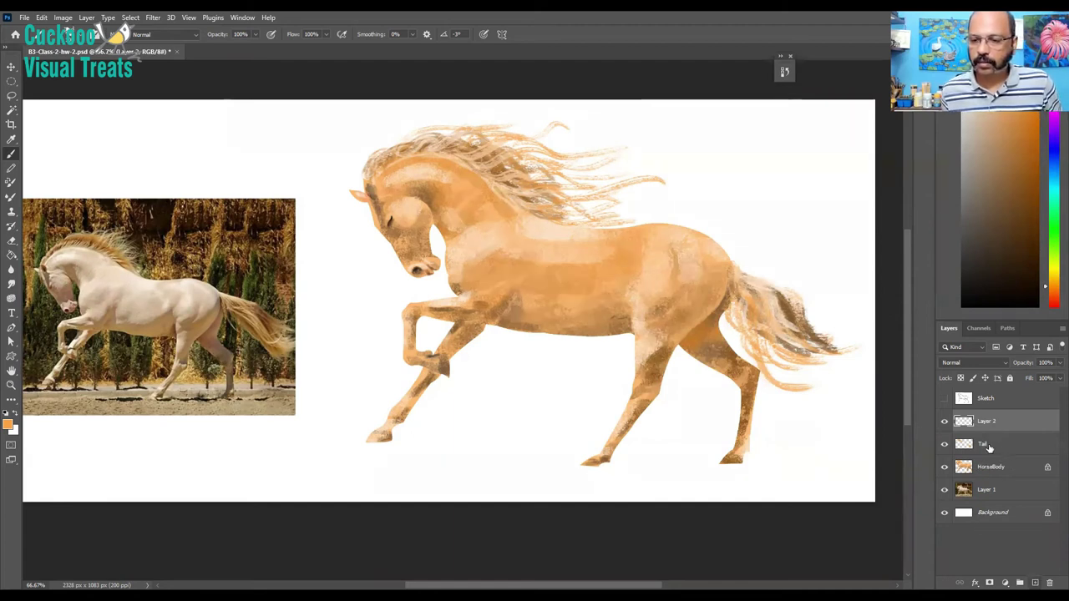
key("ctrl+shift+alt+n")
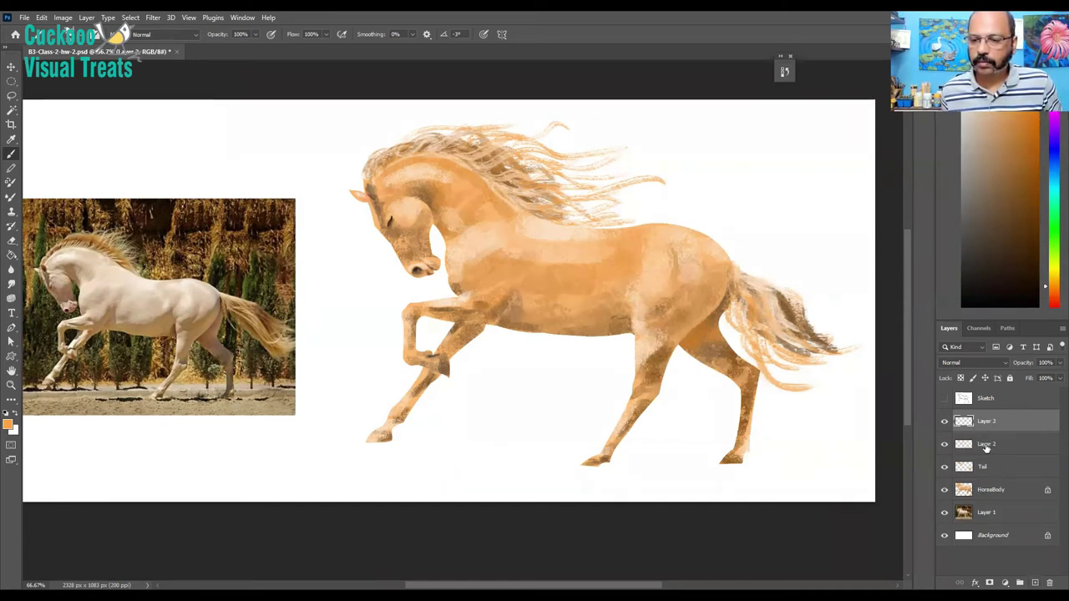
left_click(989, 449)
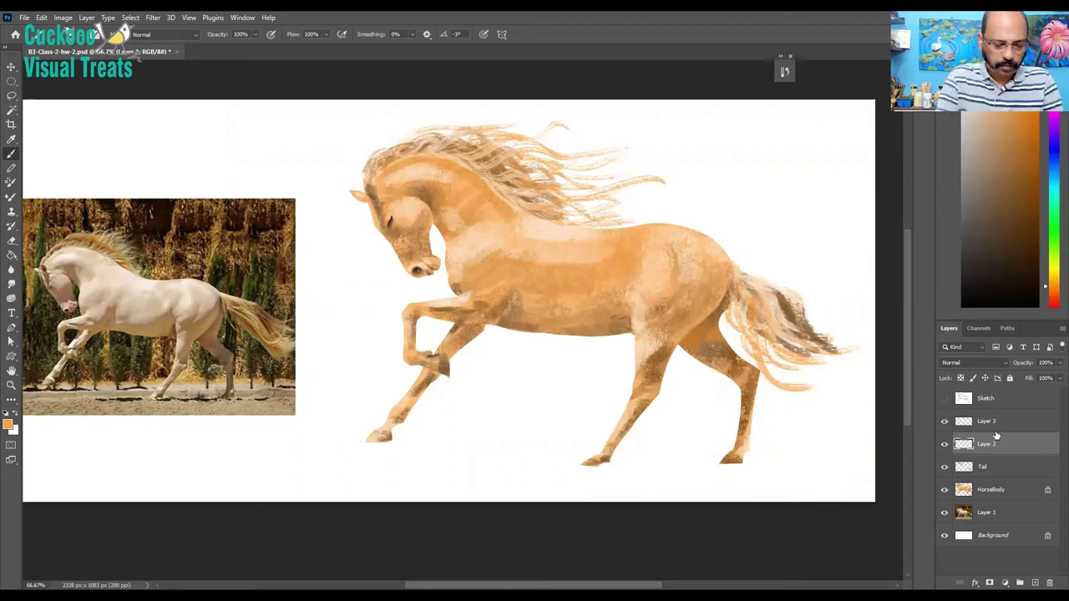
double_click(988, 444)
type("BG1")
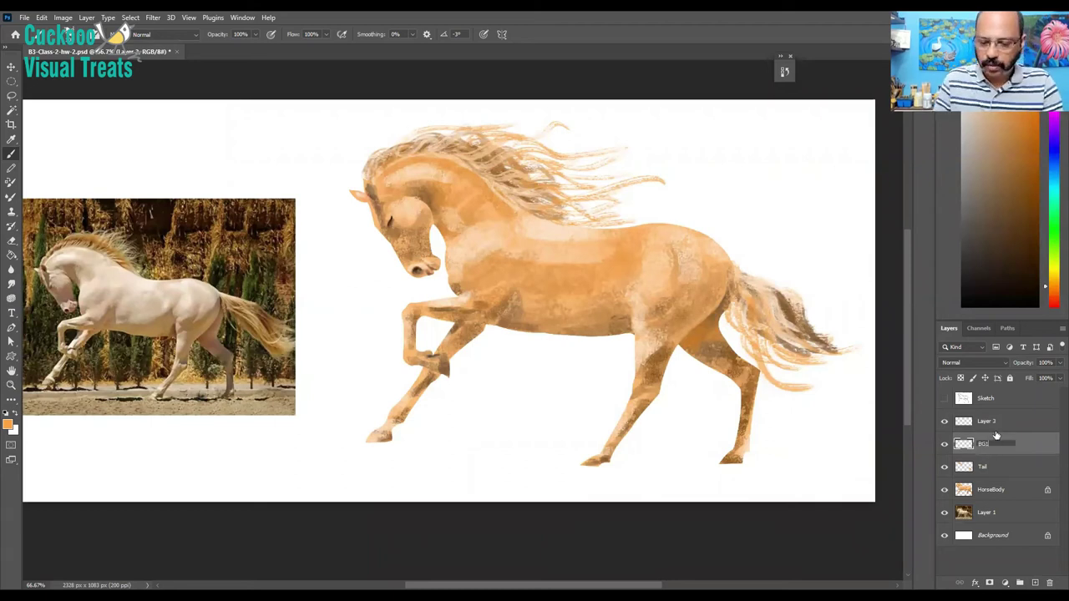
key("Return")
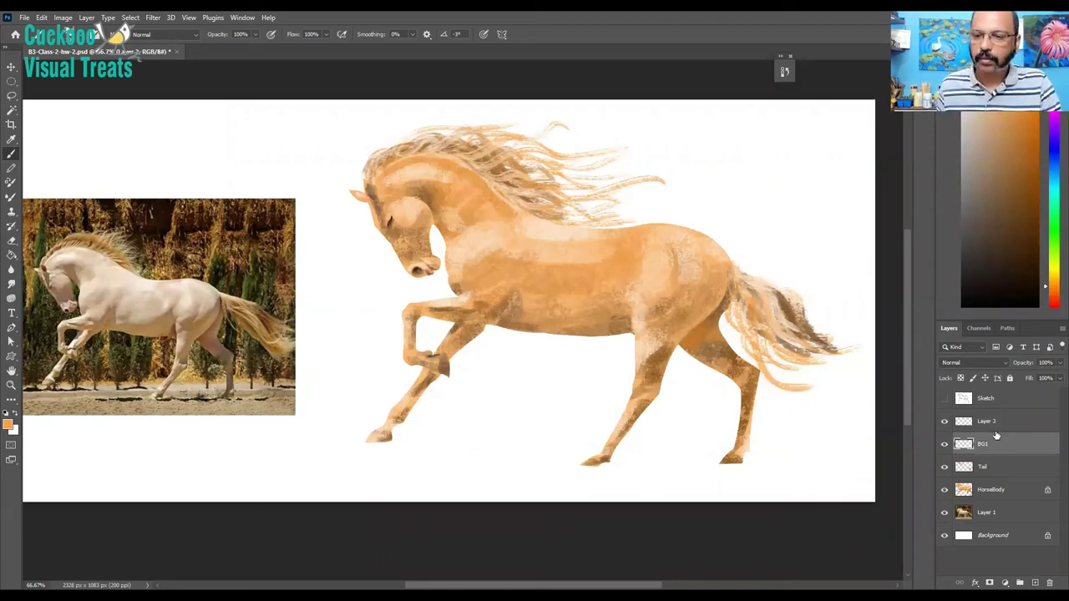
double_click(987, 421)
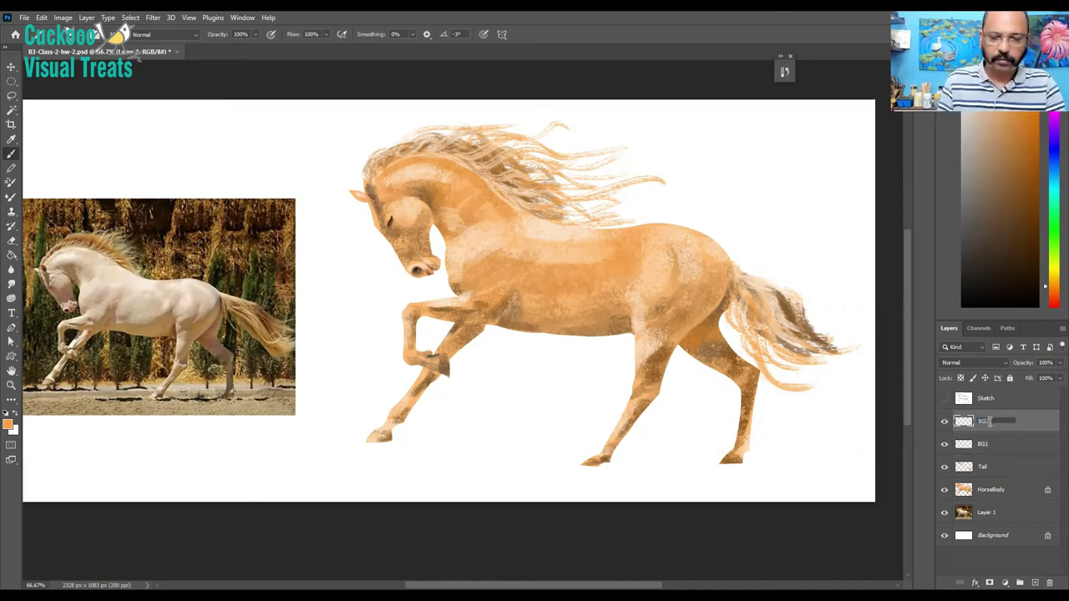
key("Return")
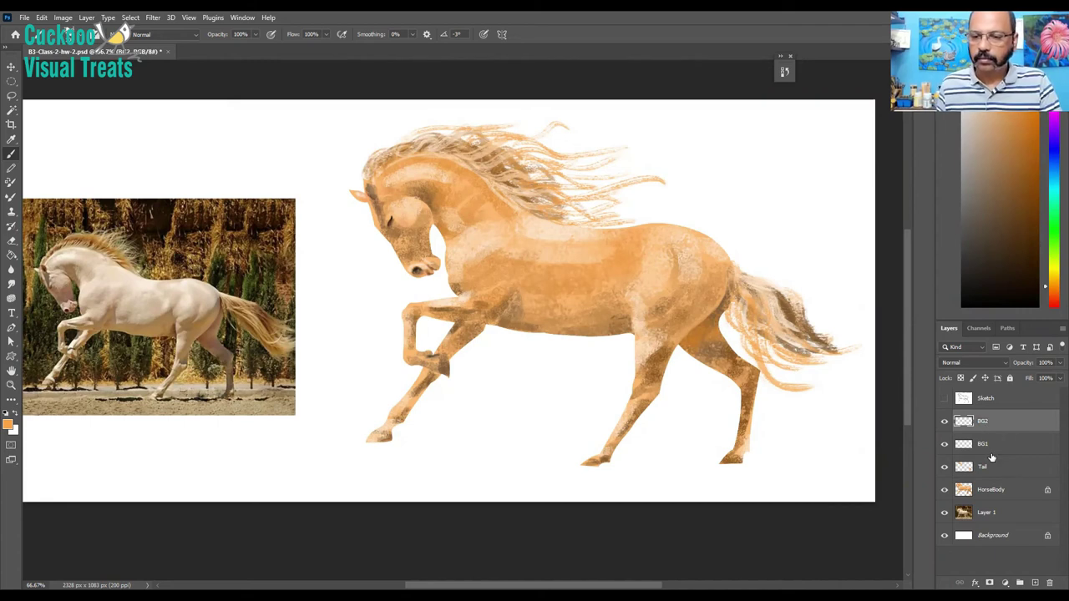
left_click(982, 447)
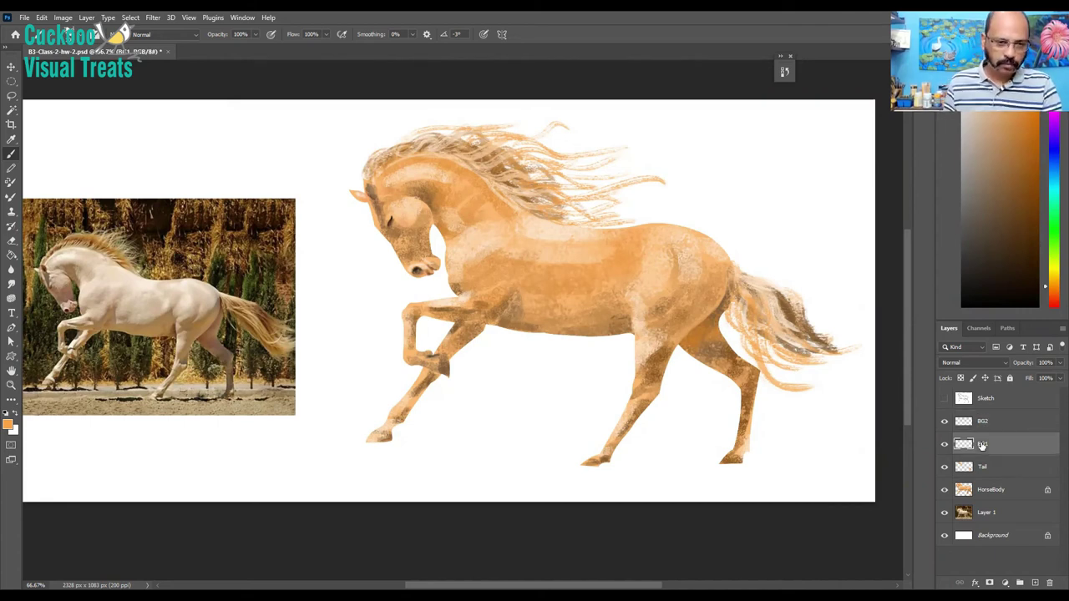
key("l")
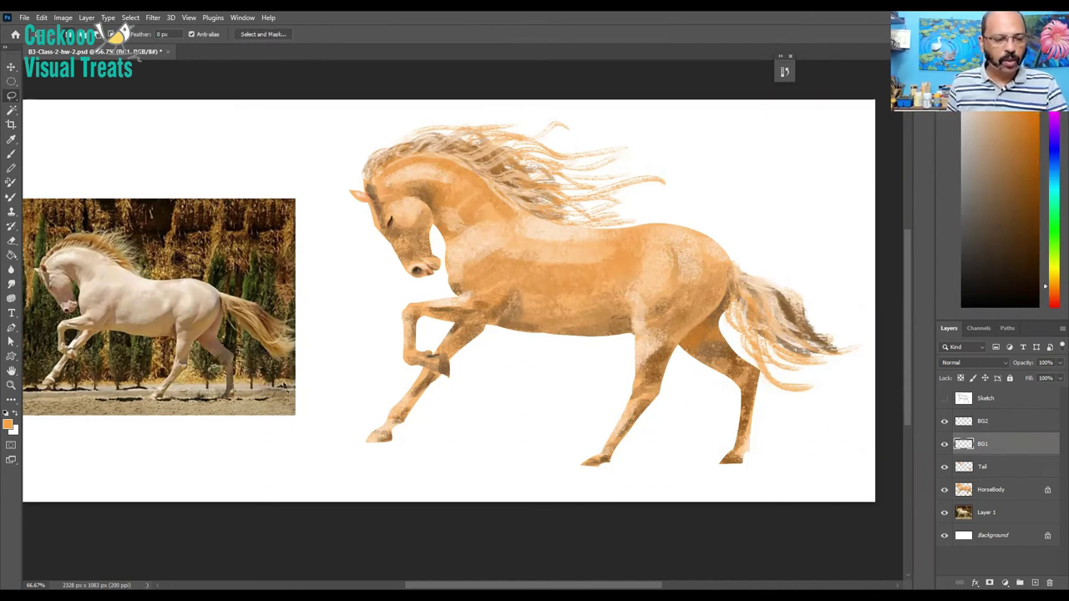
mouse_move(288, 381)
left_mouse_down()
mouse_move(428, 395)
mouse_move(757, 390)
mouse_move(935, 430)
mouse_move(935, 452)
mouse_move(895, 462)
left_mouse_up()
key("ctrl+d")
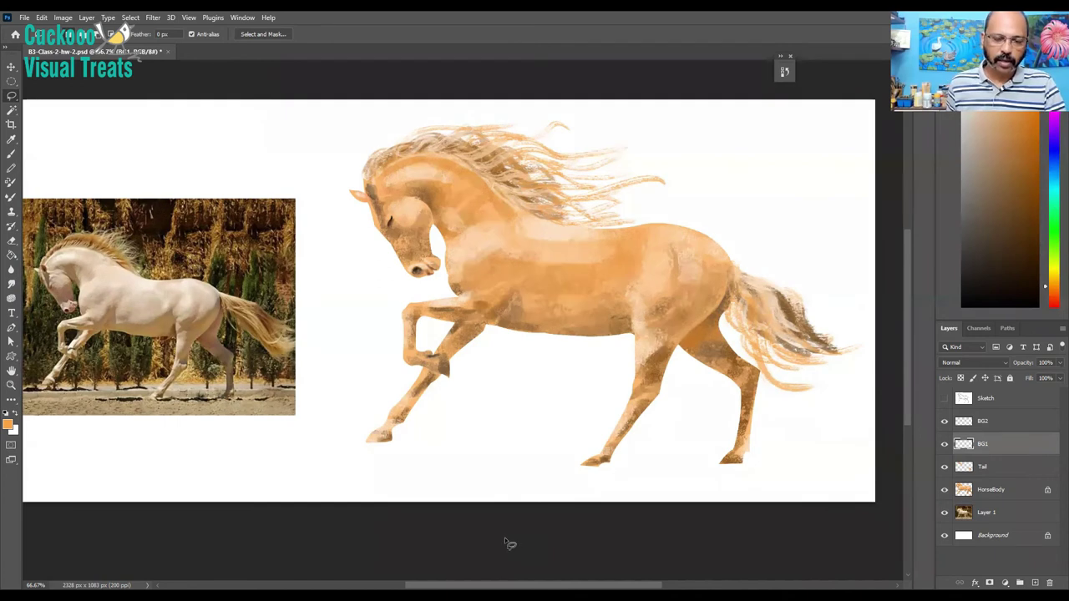
key("ctrl+h")
key("ctrl+h")
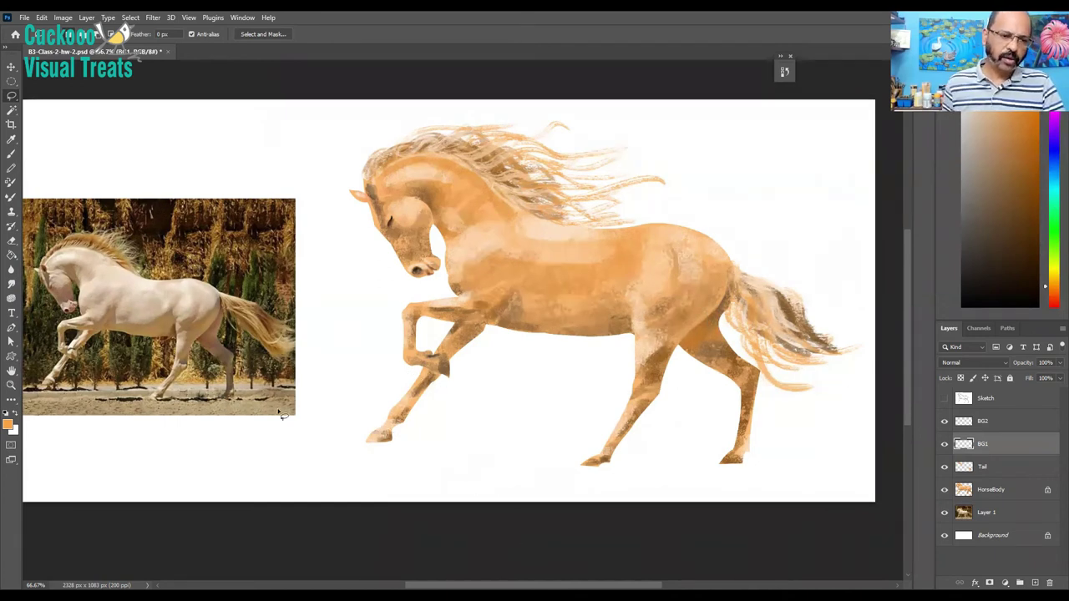
- Lasso a wavy ground area across the canvas beneath the horse, fill it with medium green on BG1, and deselect
mouse_move(280, 405)
left_mouse_down()
mouse_move(489, 413)
mouse_move(852, 530)
mouse_move(579, 554)
mouse_move(326, 534)
mouse_move(260, 432)
mouse_move(291, 390)
left_mouse_up()
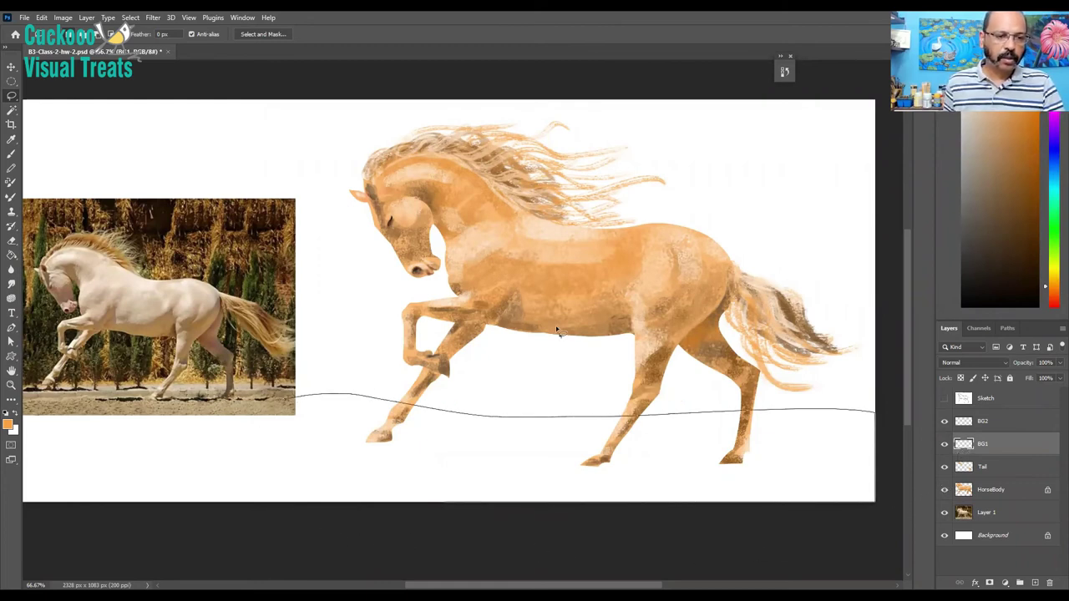
left_click_drag(927, 237, 926, 235)
key("g")
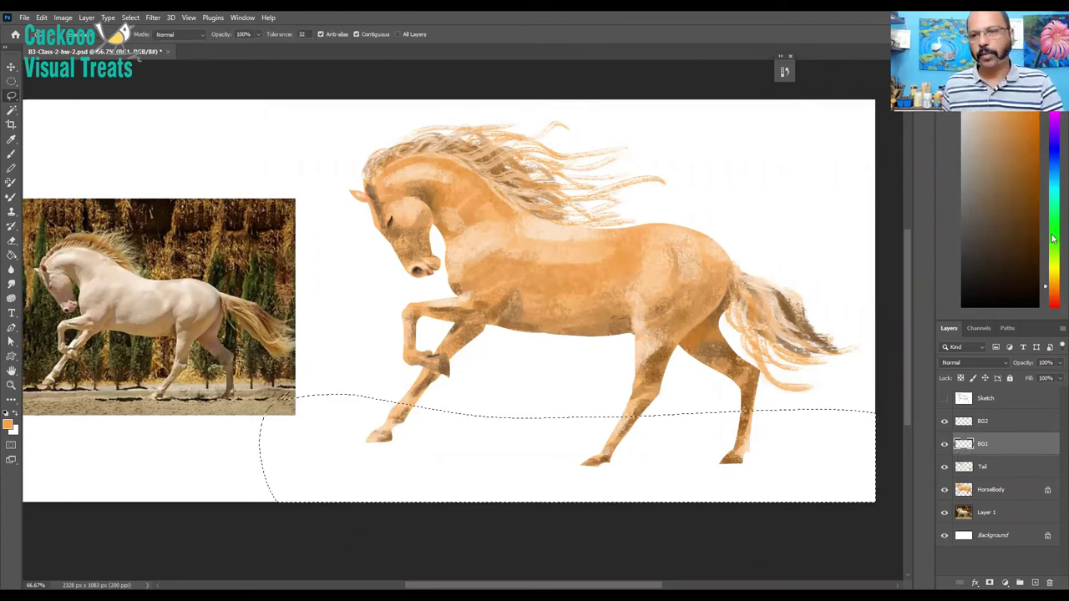
left_click(1051, 243)
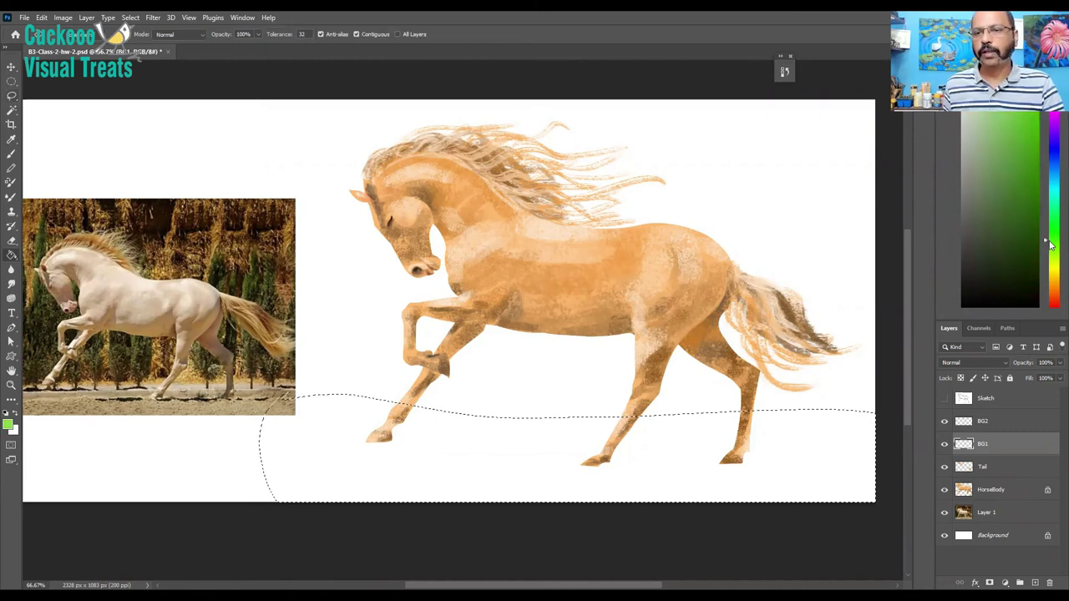
left_click(1017, 121)
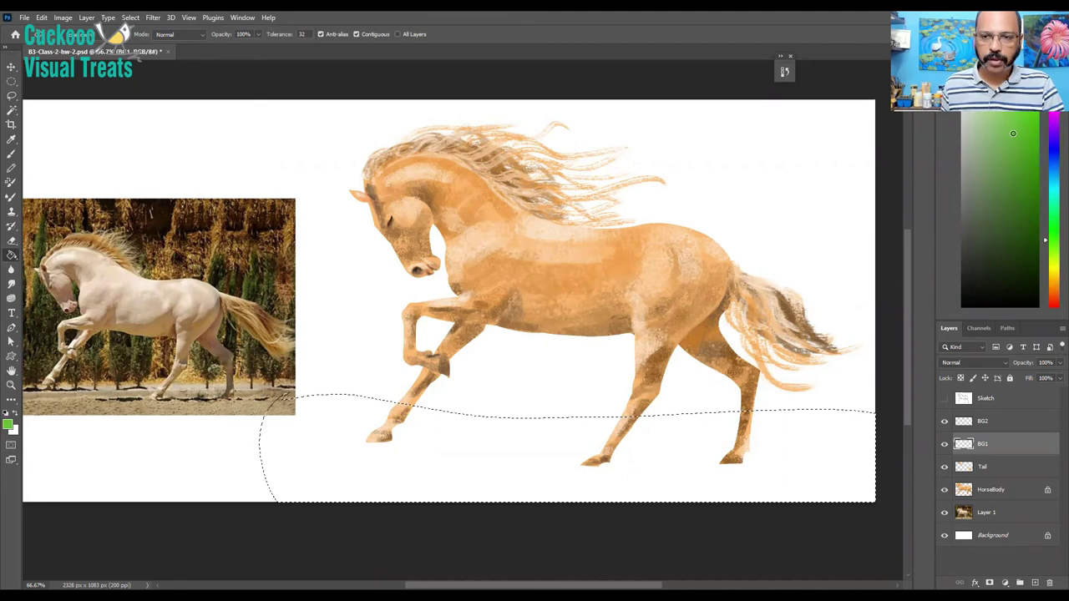
left_click(420, 443)
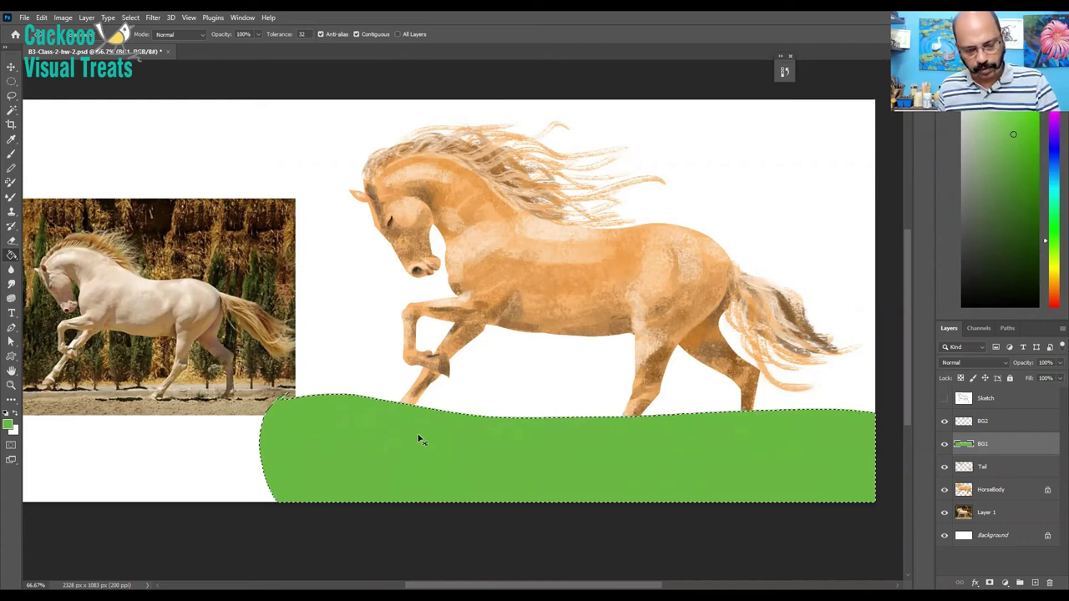
key("ctrl+d")
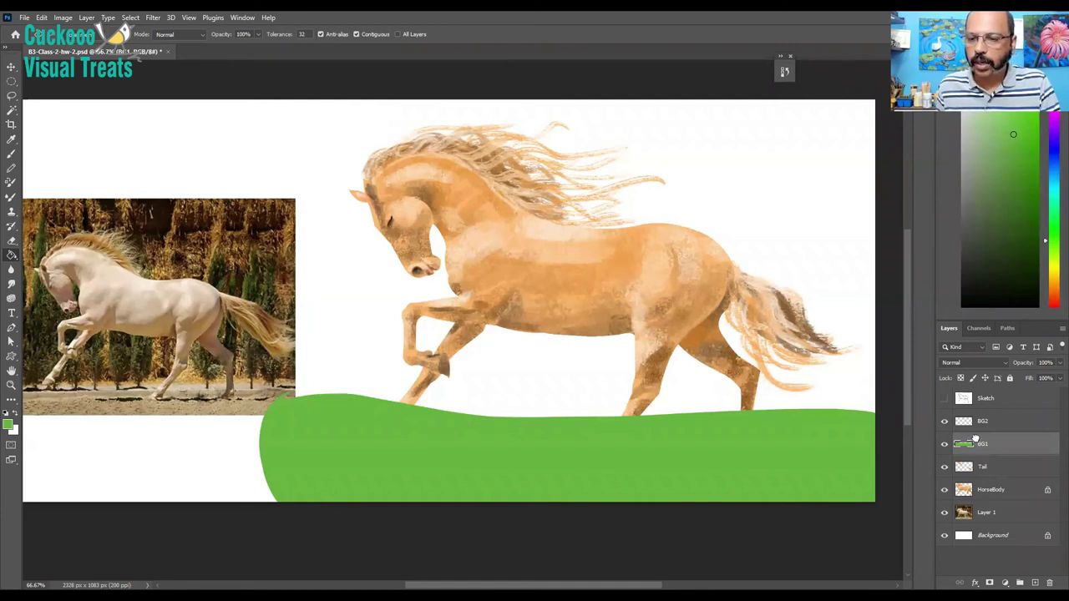
- Group the Tail and HorseBody layers, place the group above BG2, and make BG1 the active layer
key("ctrl+shift+z")
key("ctrl+shift+z")
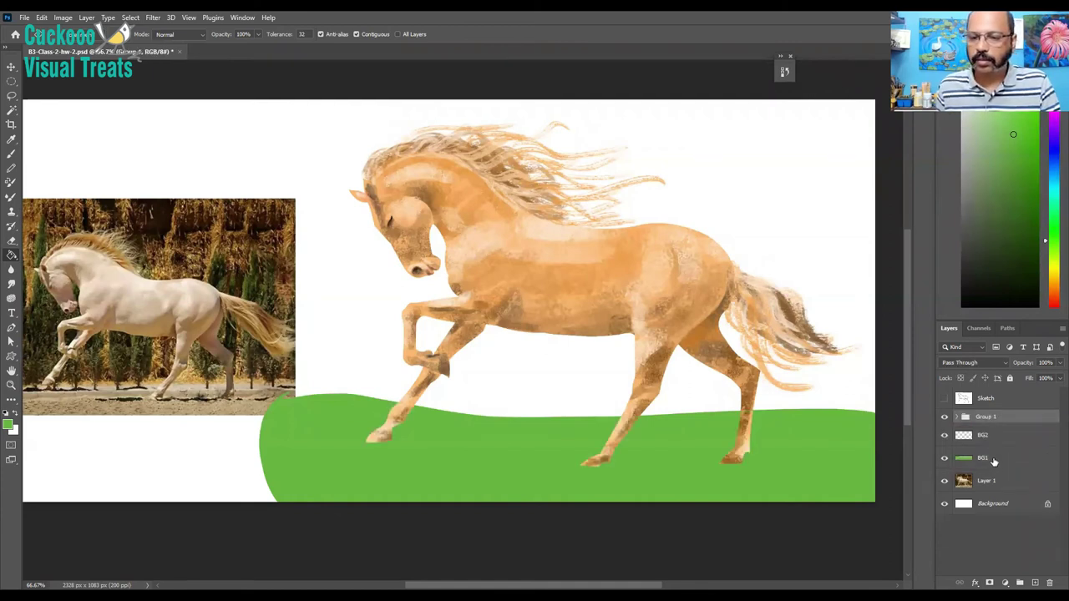
key("alt+bracketleft")
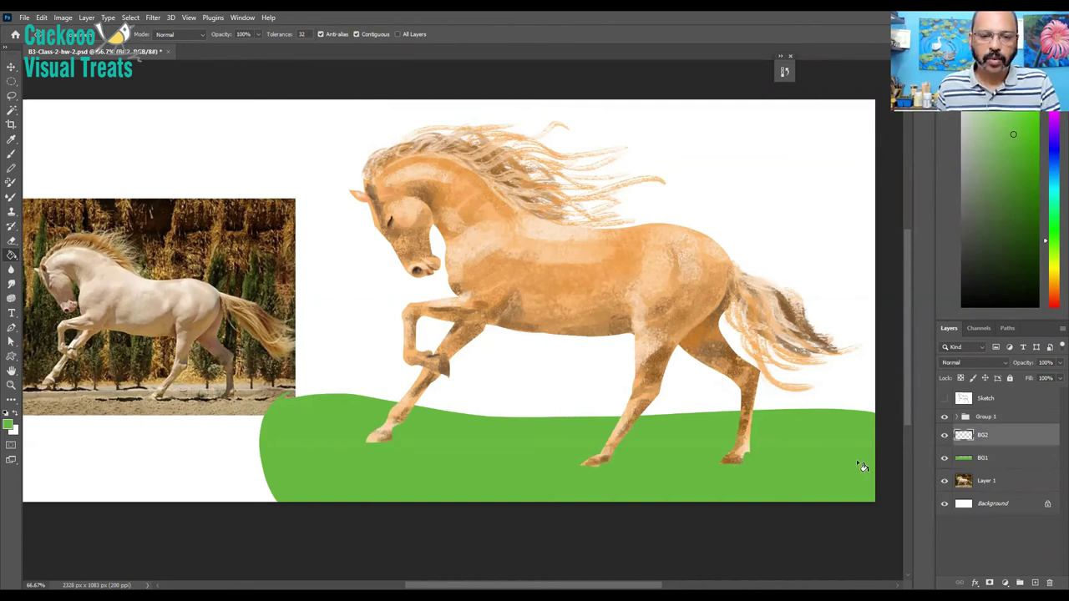
key("alt+bracketleft")
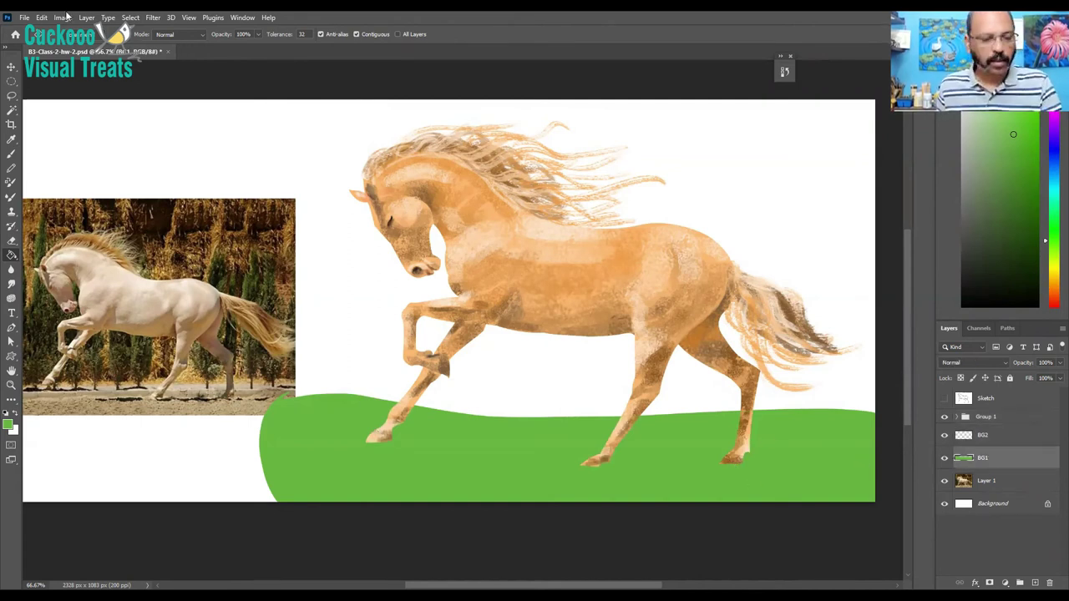
- Paint darker green texture along the lower part of the ground on BG1 with the M-Texture-6 brush
key("b")
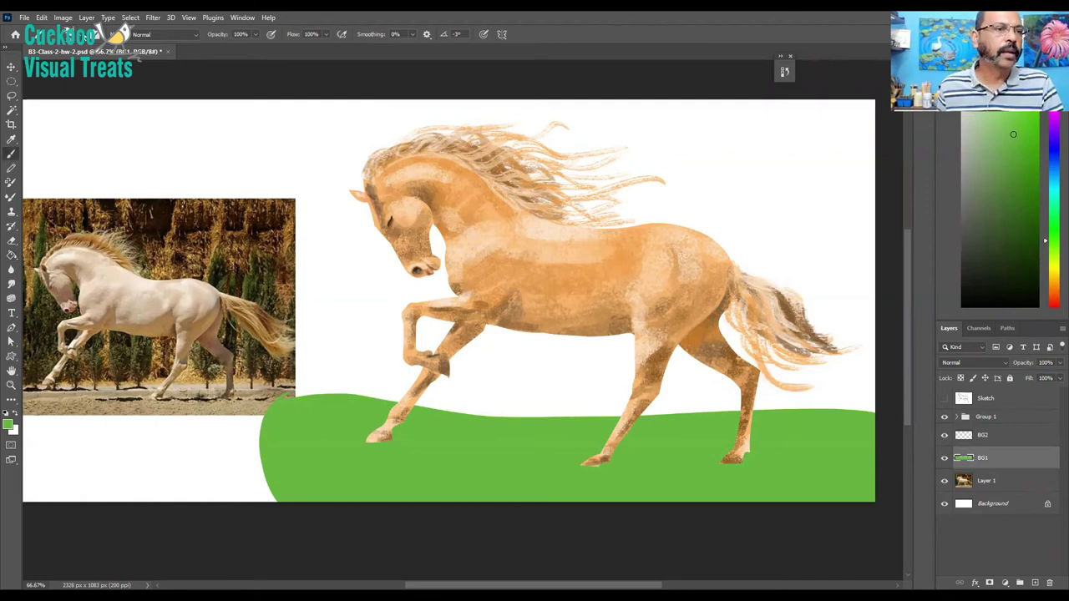
key("F5")
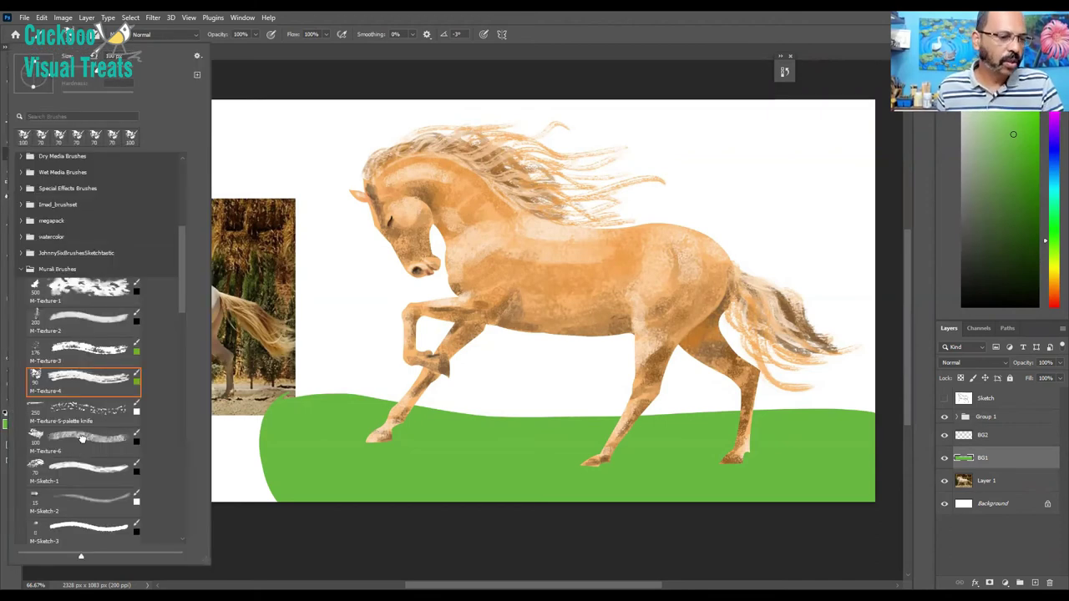
left_click(82, 439)
key("Return")
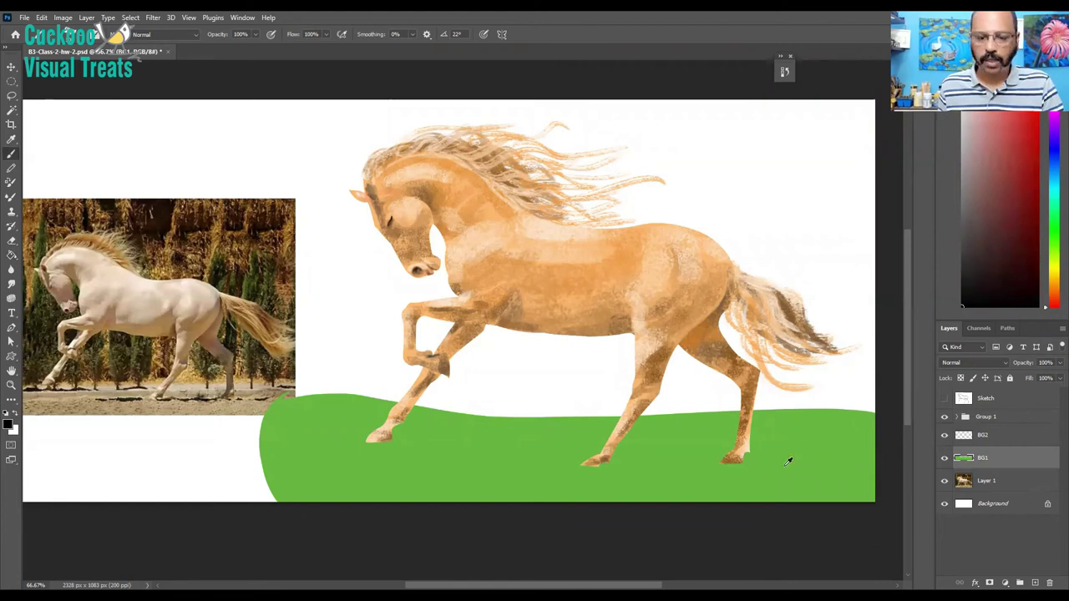
key("i")
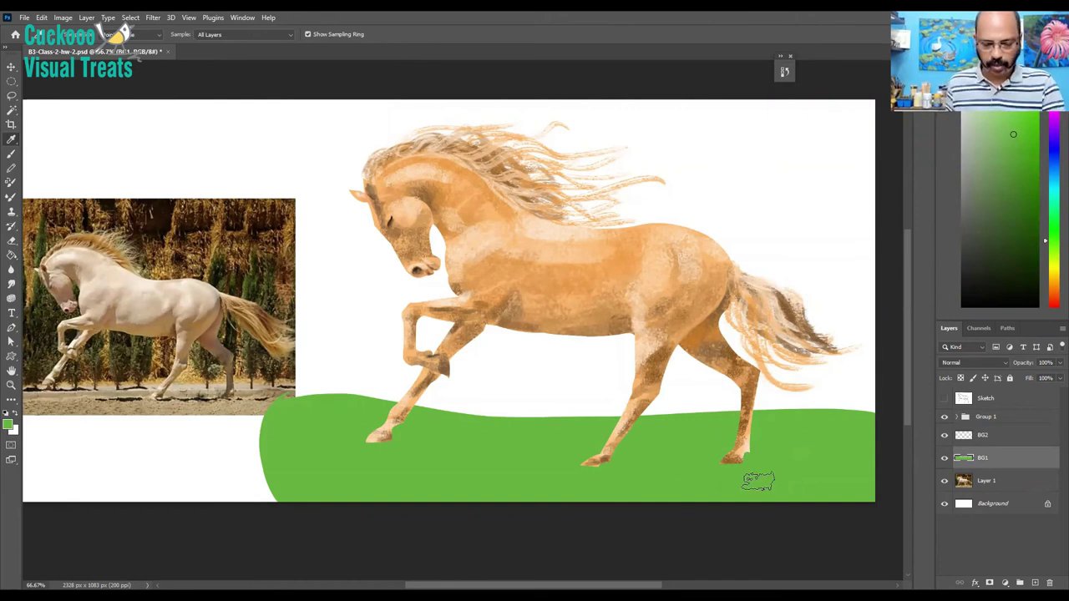
key("b")
left_click(1012, 186)
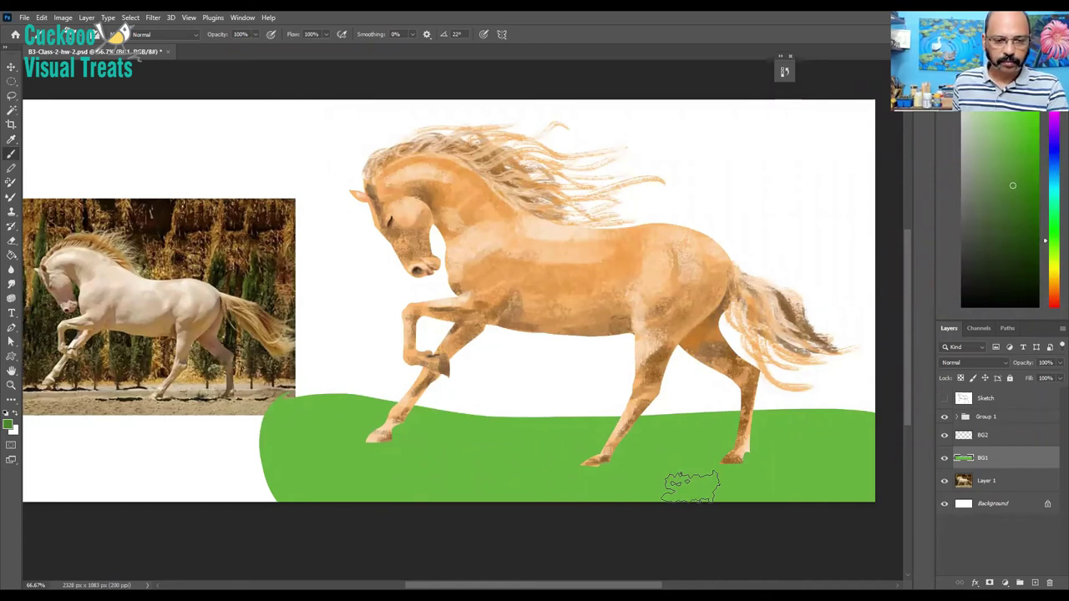
mouse_move(306, 476)
left_mouse_down()
mouse_move(723, 489)
mouse_move(493, 493)
left_mouse_up()
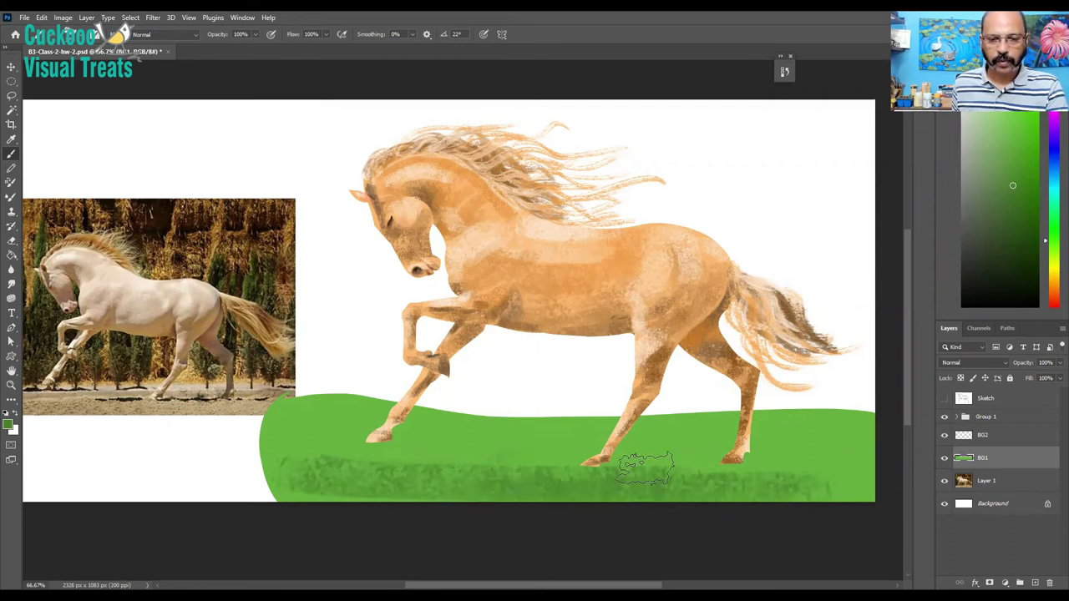
left_click(627, 464)
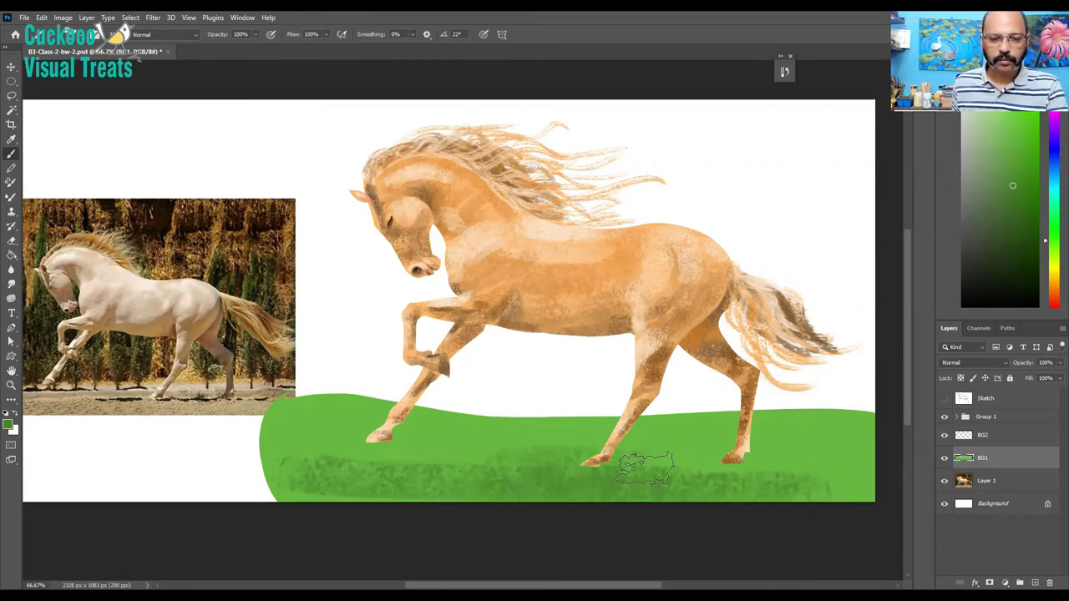
left_click_drag(870, 485, 777, 487)
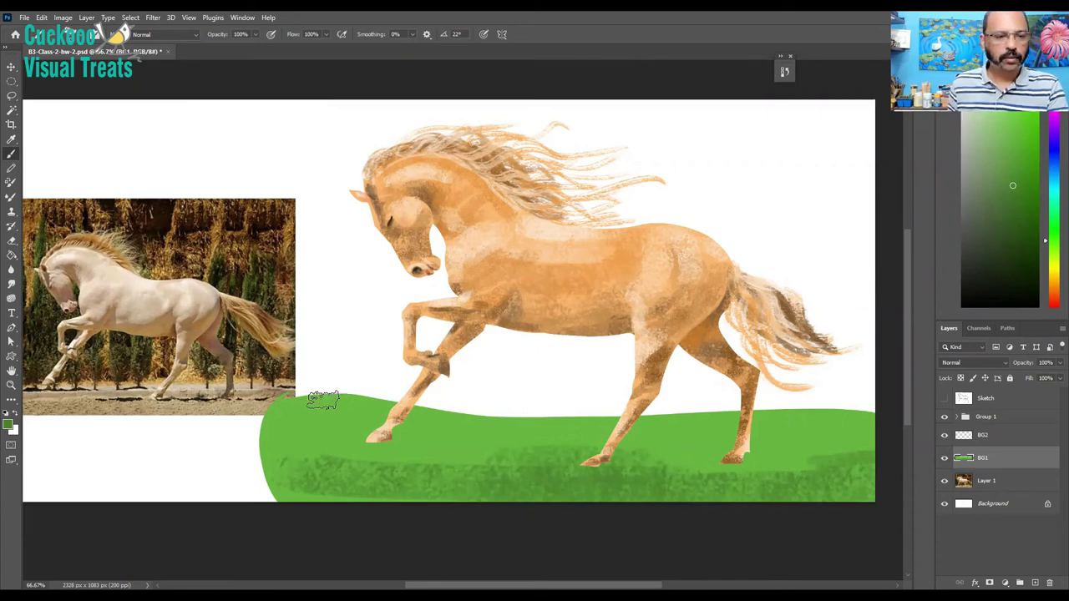
left_click_drag(325, 400, 504, 418)
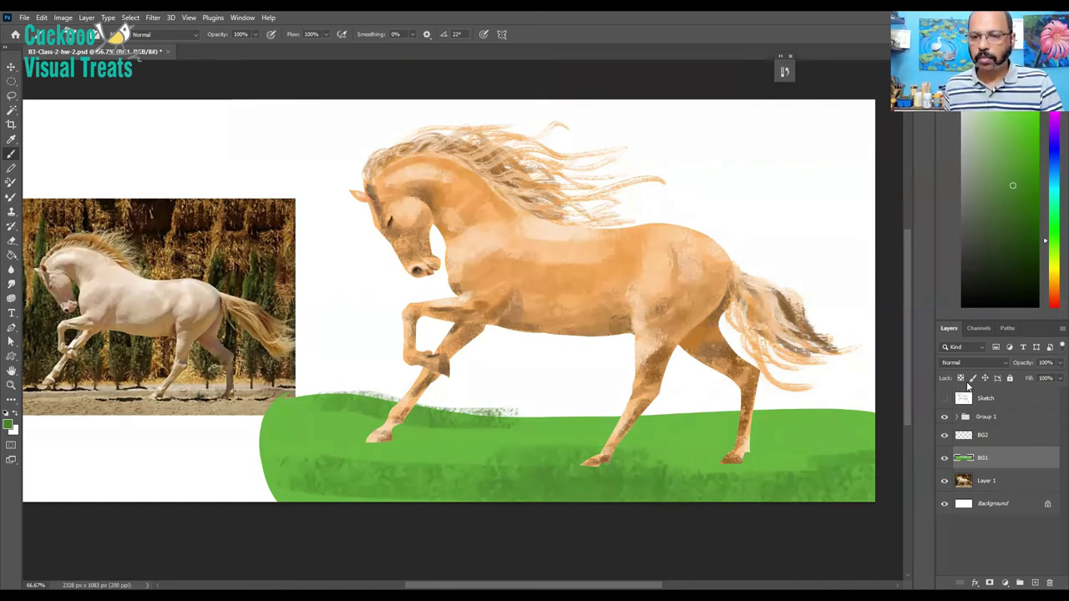
key("/")
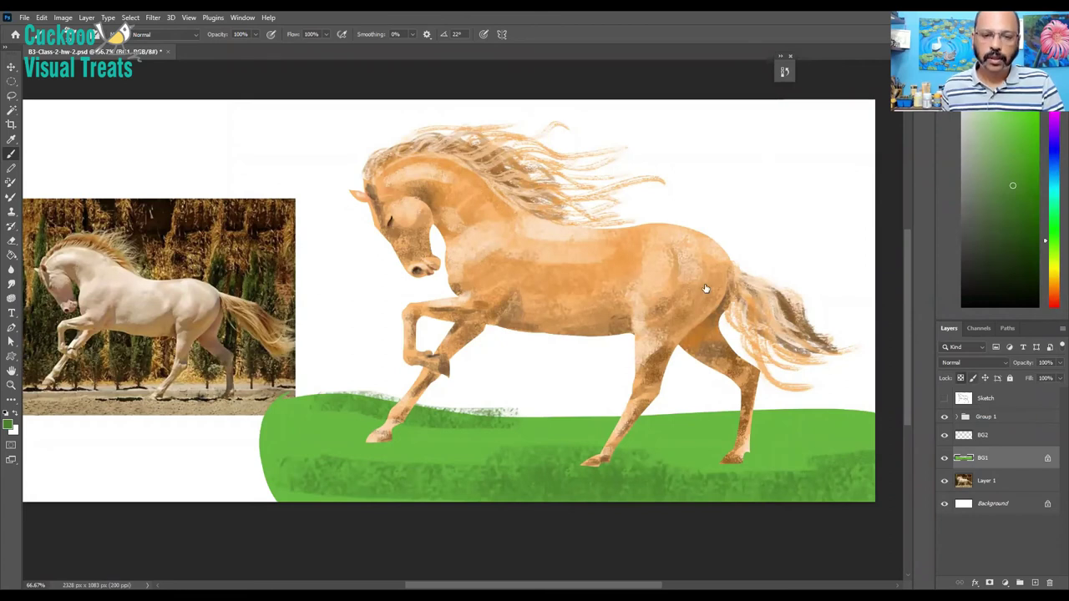
left_click(692, 438)
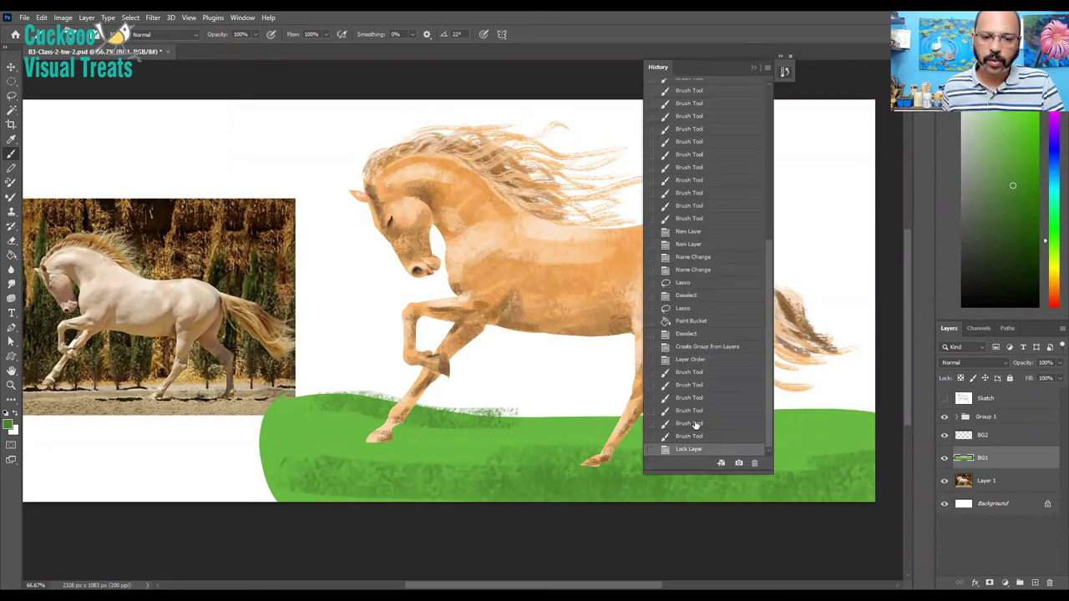
key("ctrl+z")
key("ctrl+z")
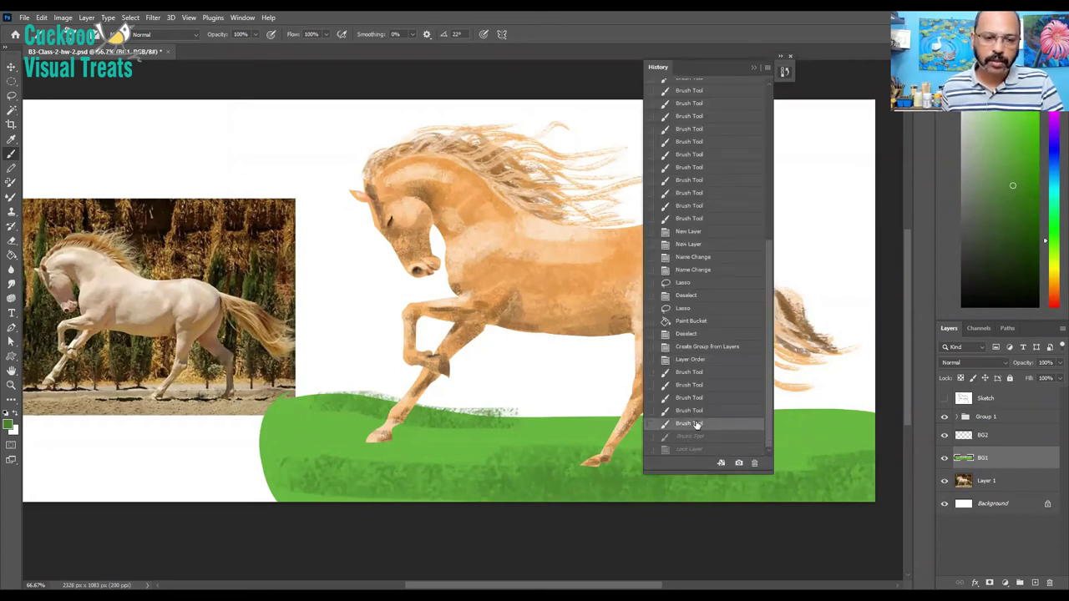
left_click(697, 425)
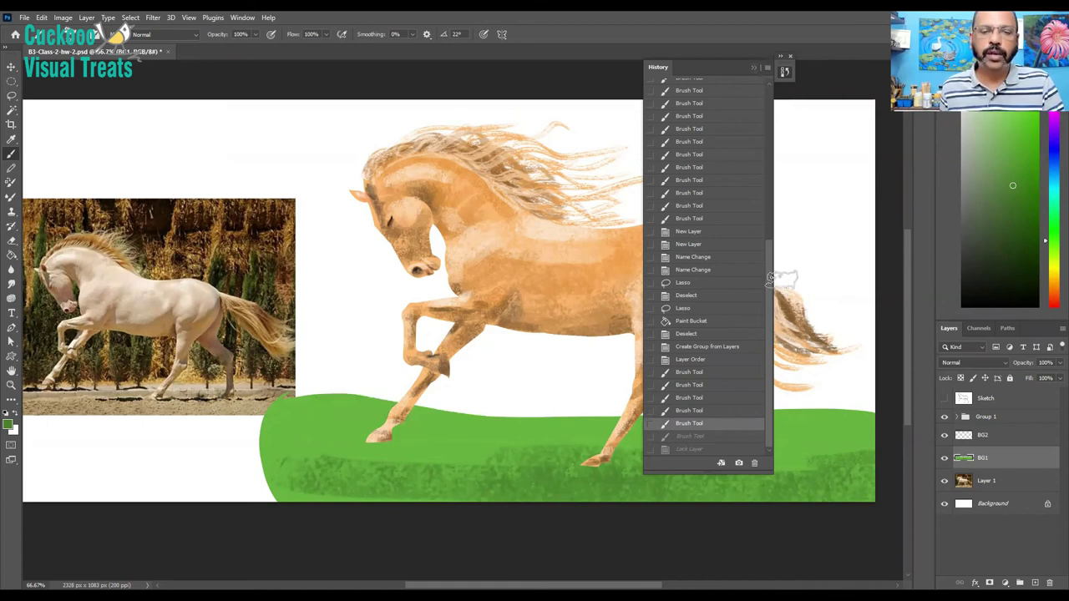
- Lock BG1's transparent pixels and paint darker green texture along the upper edge of the ground behind the legs
left_click(754, 67)
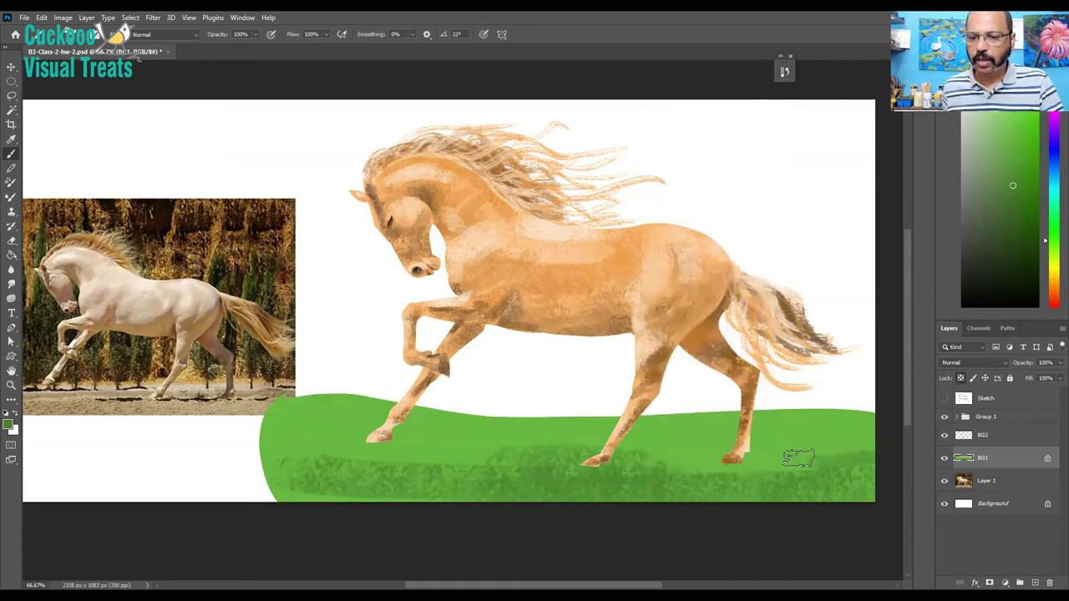
left_click_drag(386, 427, 664, 423)
mouse_move(817, 422)
left_mouse_down()
mouse_move(824, 411)
mouse_move(661, 413)
left_mouse_up()
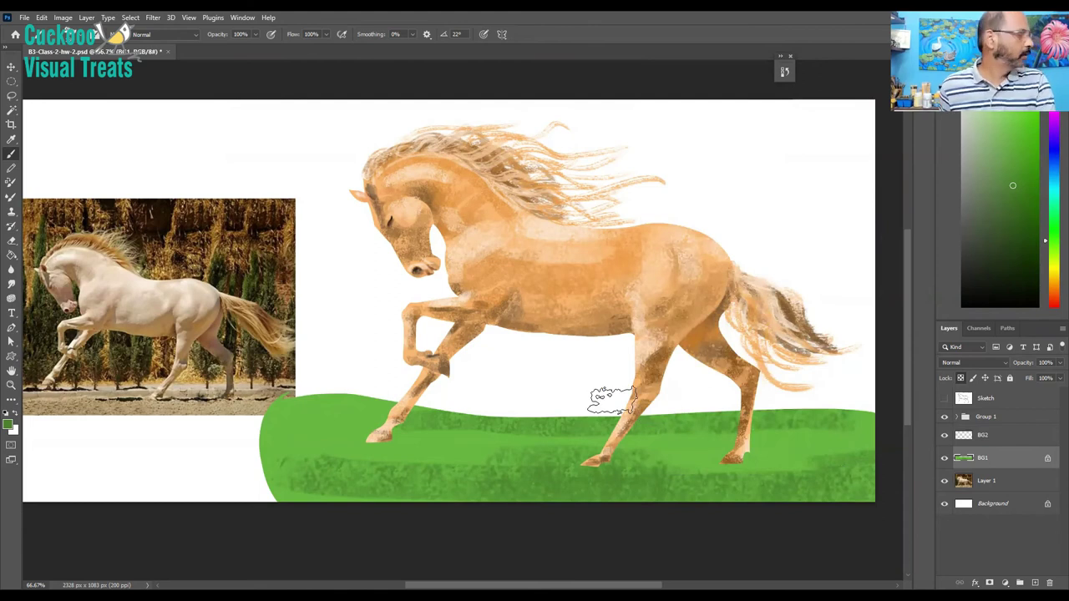
- Paint bright green highlight texture across the middle of the ground on BG1, around the horse's hooves
left_click_drag(337, 407, 372, 413)
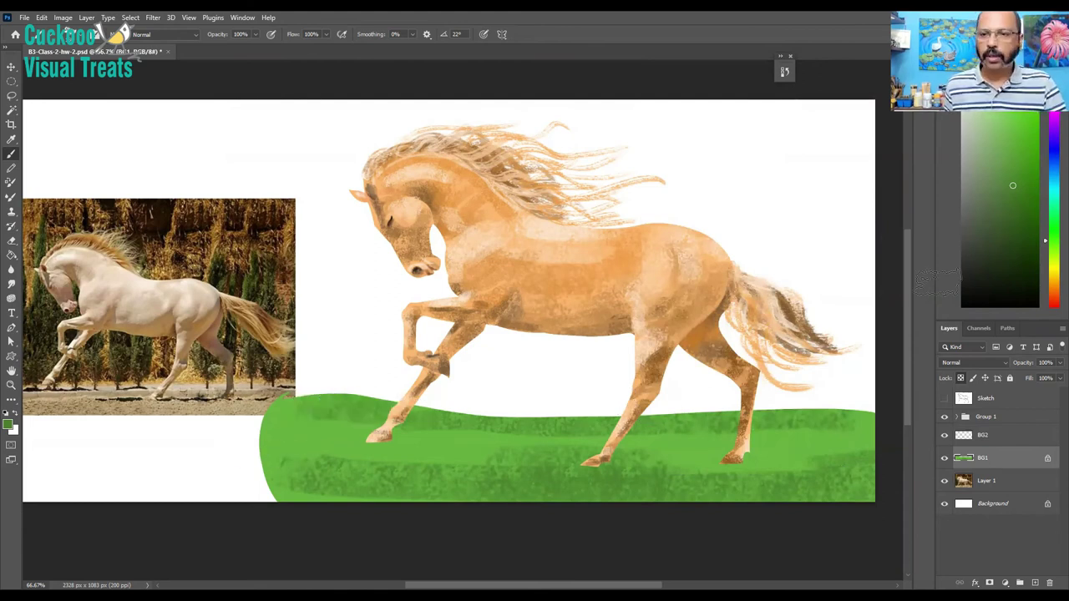
left_click(1021, 108)
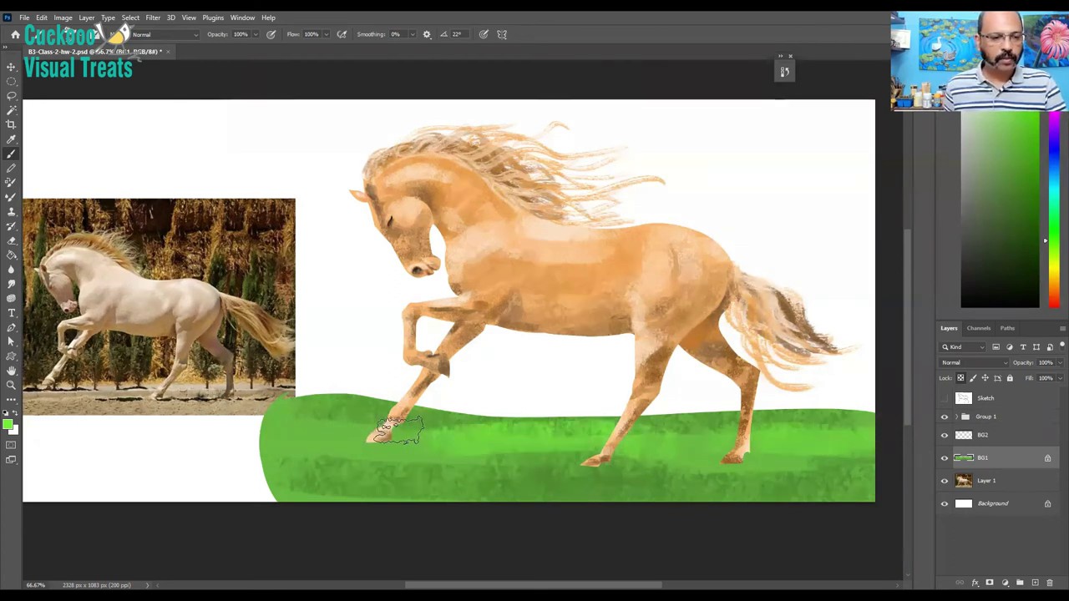
left_click_drag(259, 424, 896, 395)
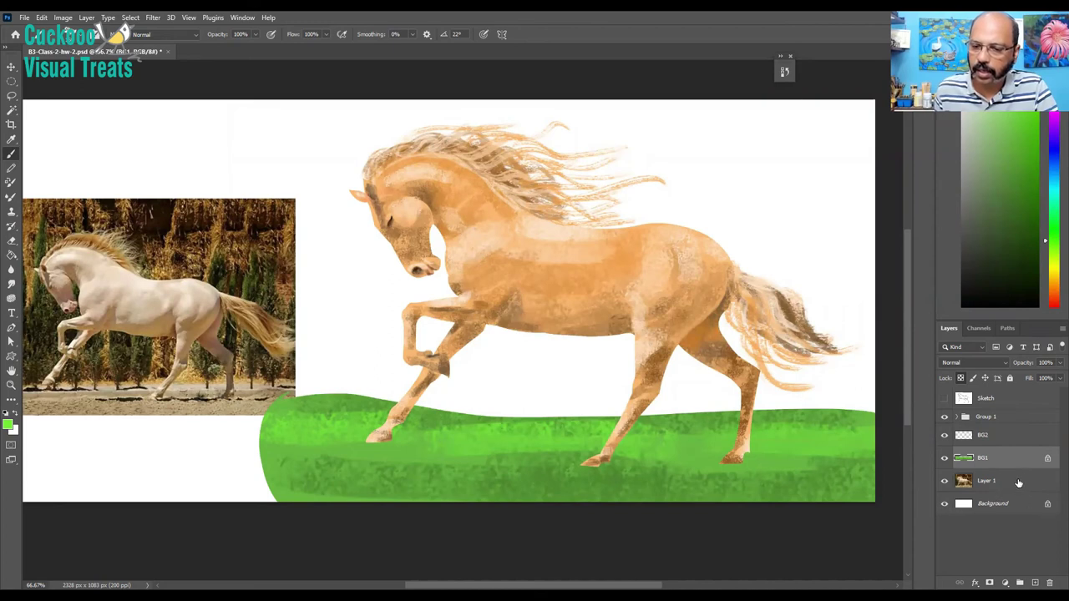
- On a new layer beneath BG1, lasso a wavy hill shape behind the horse's legs, fill it with dark green, and deselect
key("ctrl+shift+alt+n")
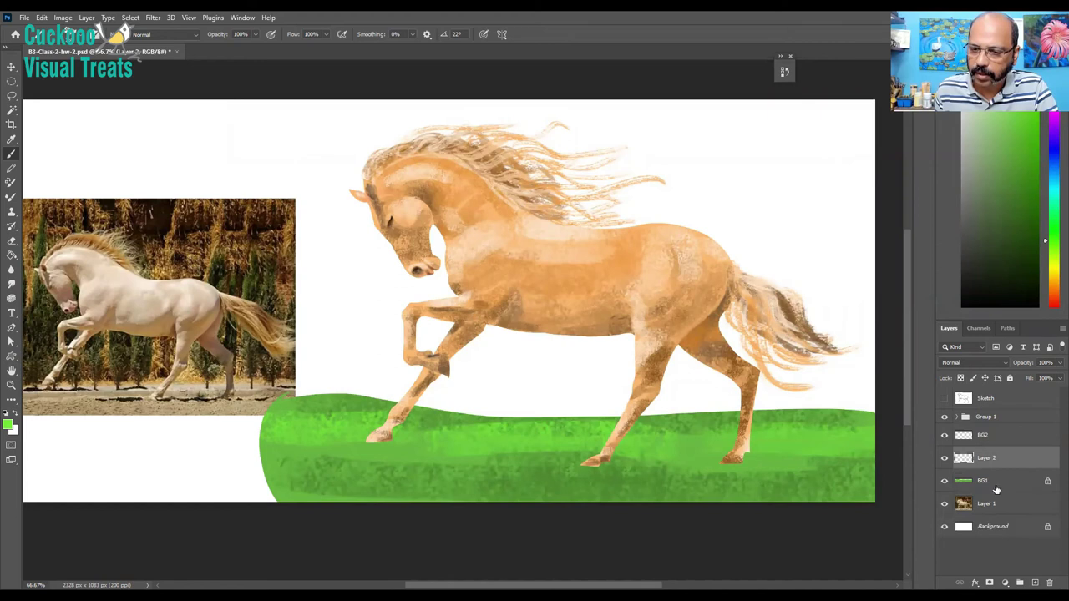
key("ctrl+bracketleft")
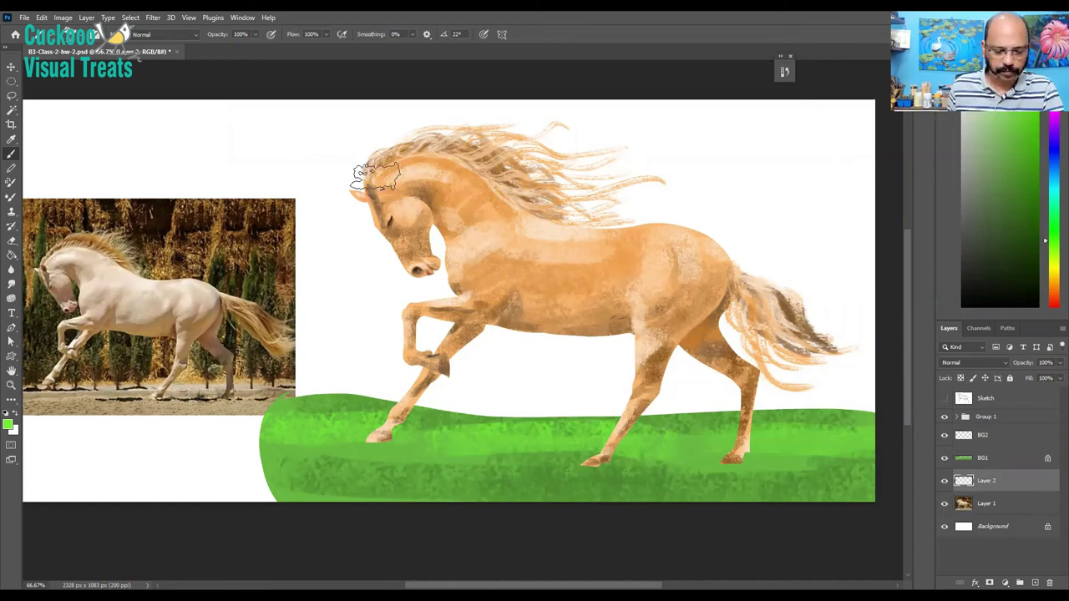
key("l")
mouse_move(340, 300)
left_mouse_down()
mouse_move(296, 403)
mouse_move(314, 377)
mouse_move(307, 348)
mouse_move(334, 280)
mouse_move(480, 331)
mouse_move(552, 376)
mouse_move(689, 343)
mouse_move(750, 297)
mouse_move(312, 367)
mouse_move(363, 334)
mouse_move(513, 363)
mouse_move(685, 375)
mouse_move(894, 367)
mouse_move(919, 455)
mouse_move(847, 526)
mouse_move(489, 529)
mouse_move(297, 514)
mouse_move(315, 364)
left_mouse_up()
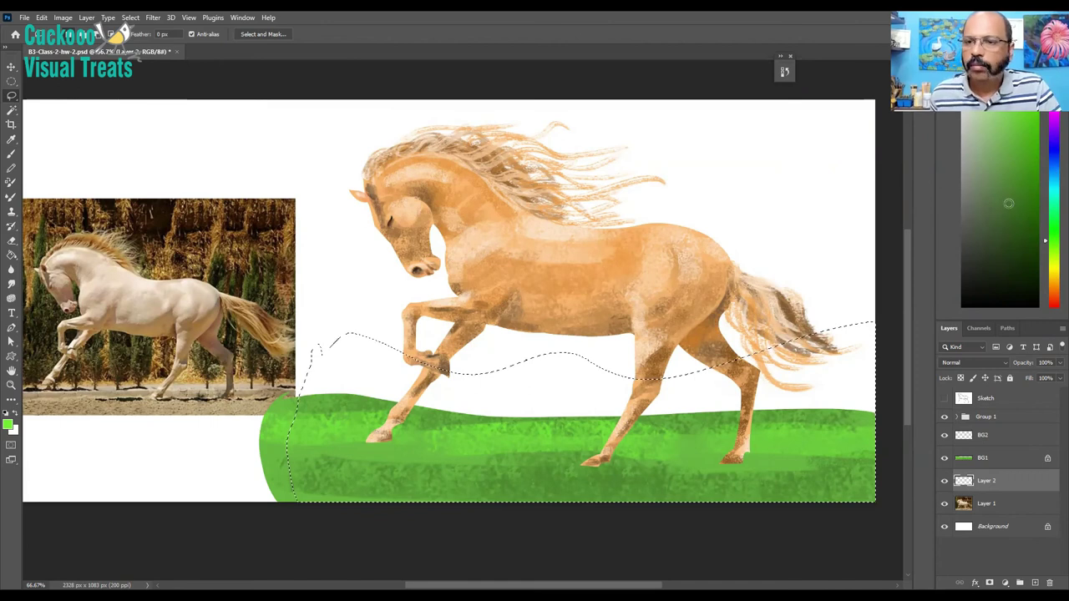
key("i")
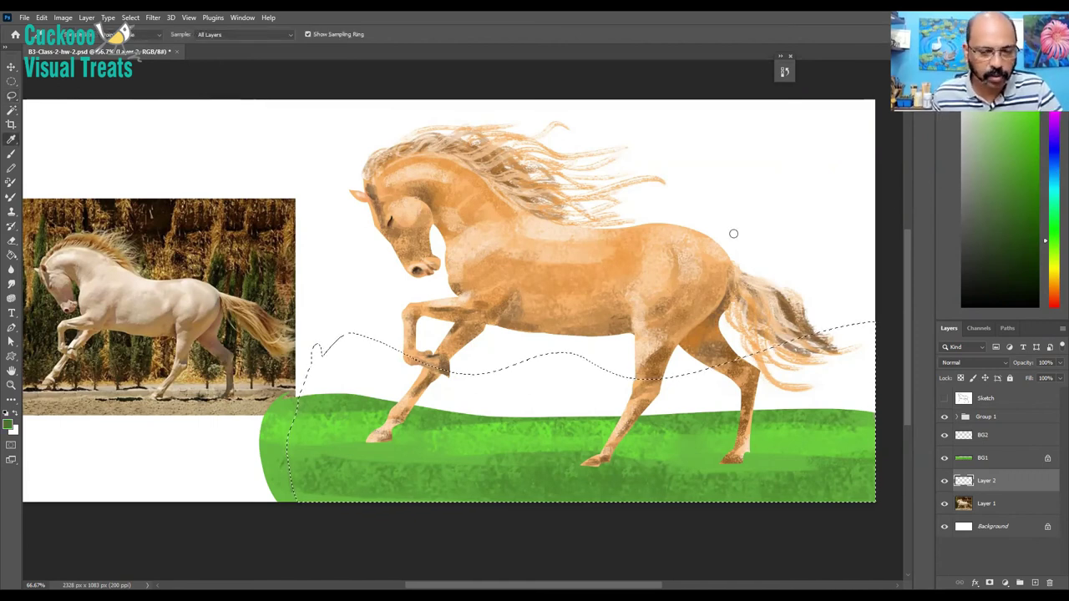
key("g")
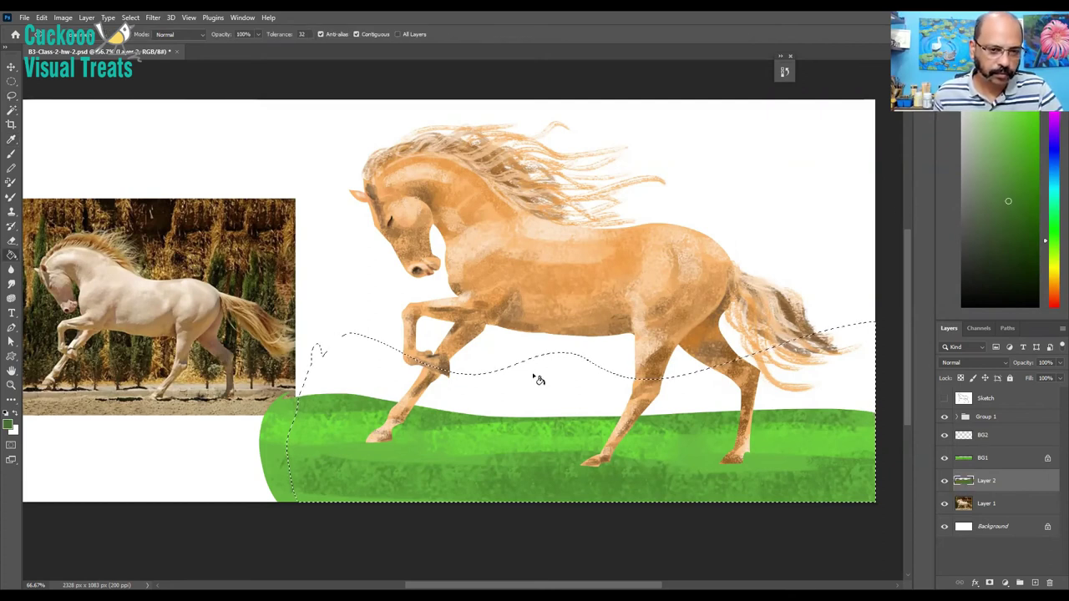
left_click(535, 376)
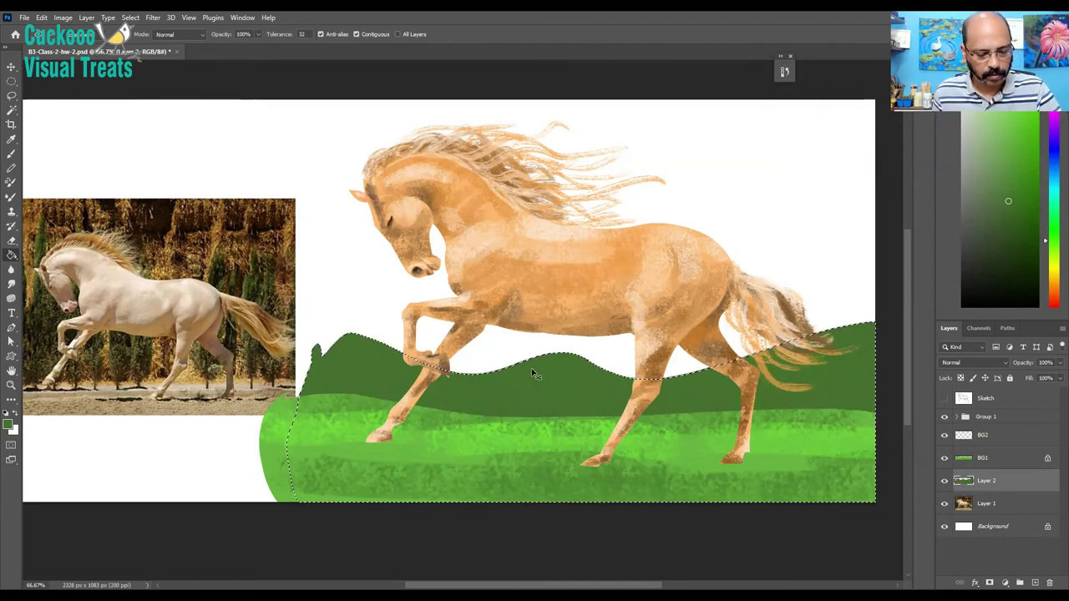
key("ctrl+d")
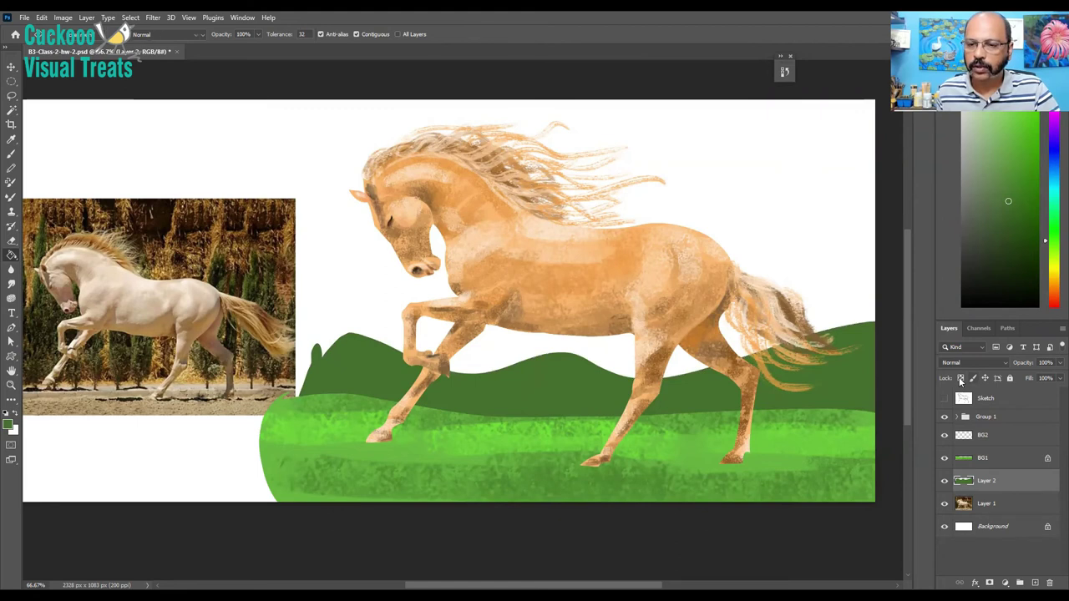
- Lock Layer 2's transparent pixels and texture the dark hills with deeper green shadows and brighter green highlights
left_click(961, 378)
key("b")
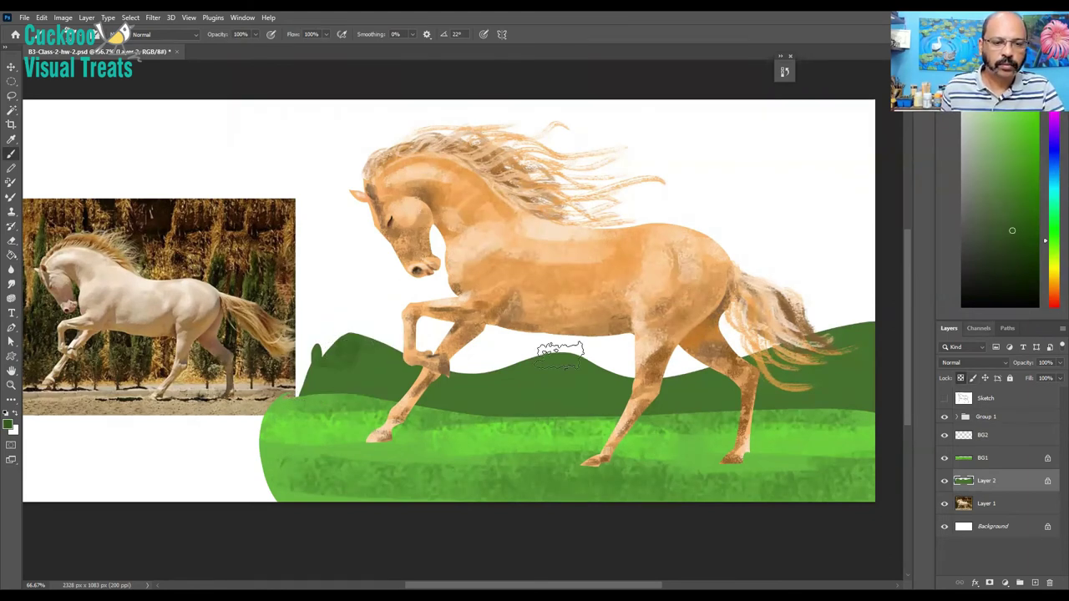
left_click_drag(342, 368, 564, 360)
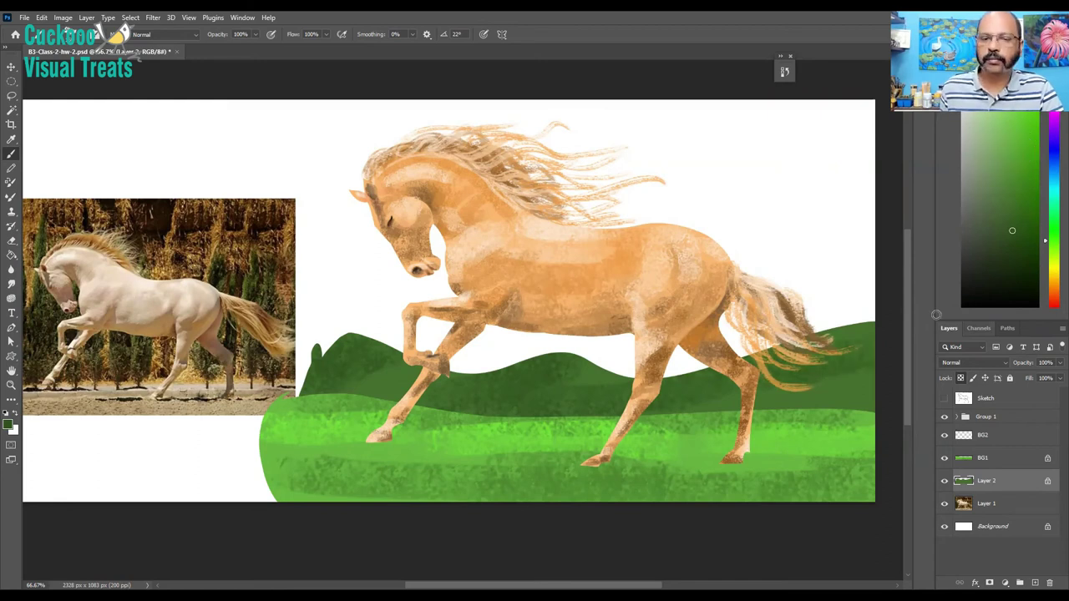
left_click(1026, 147)
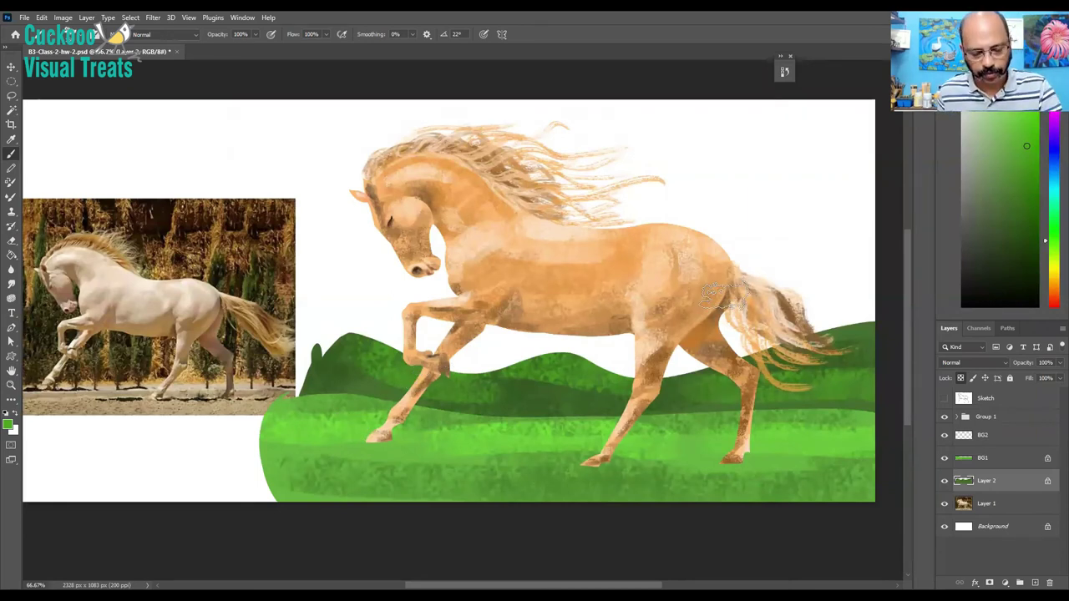
- On a new layer above Layer 1, lasso a taller wavy hill range, fill it with light green, and deselect
left_click(999, 505)
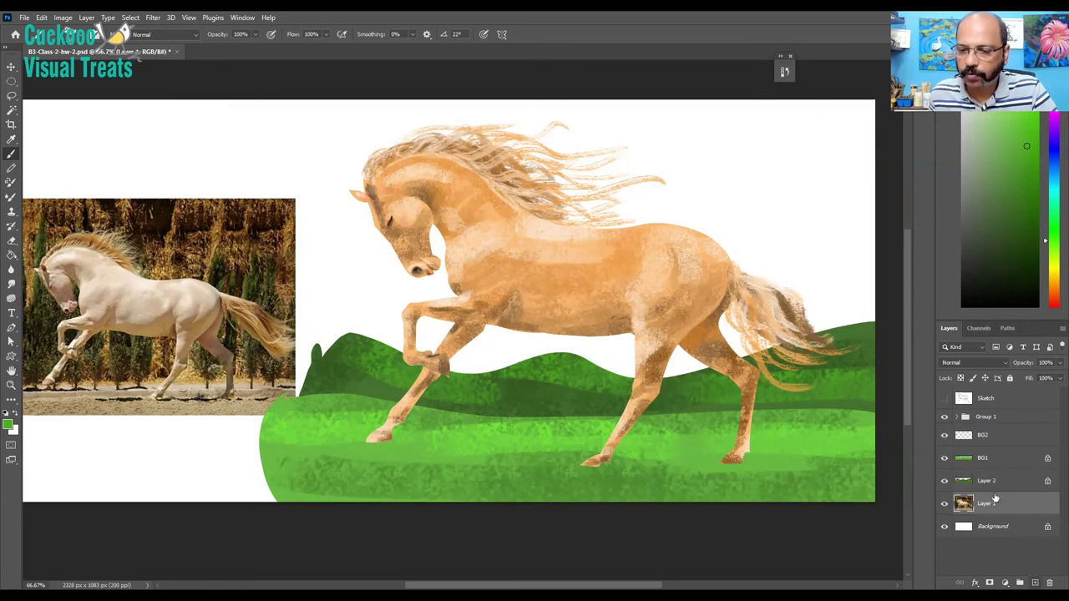
left_click(1035, 582)
key("l")
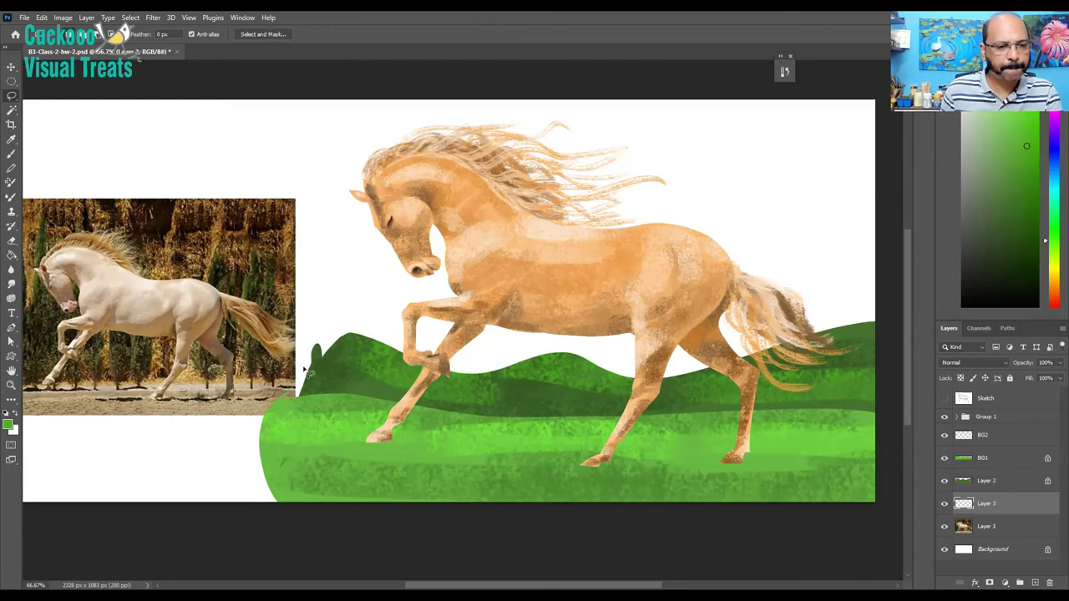
mouse_move(312, 373)
left_mouse_down()
mouse_move(320, 319)
mouse_move(338, 307)
mouse_move(503, 348)
mouse_move(595, 314)
mouse_move(686, 332)
mouse_move(785, 311)
mouse_move(910, 339)
mouse_move(898, 455)
mouse_move(680, 548)
mouse_move(406, 557)
mouse_move(314, 392)
mouse_move(322, 316)
mouse_move(336, 305)
left_mouse_up()
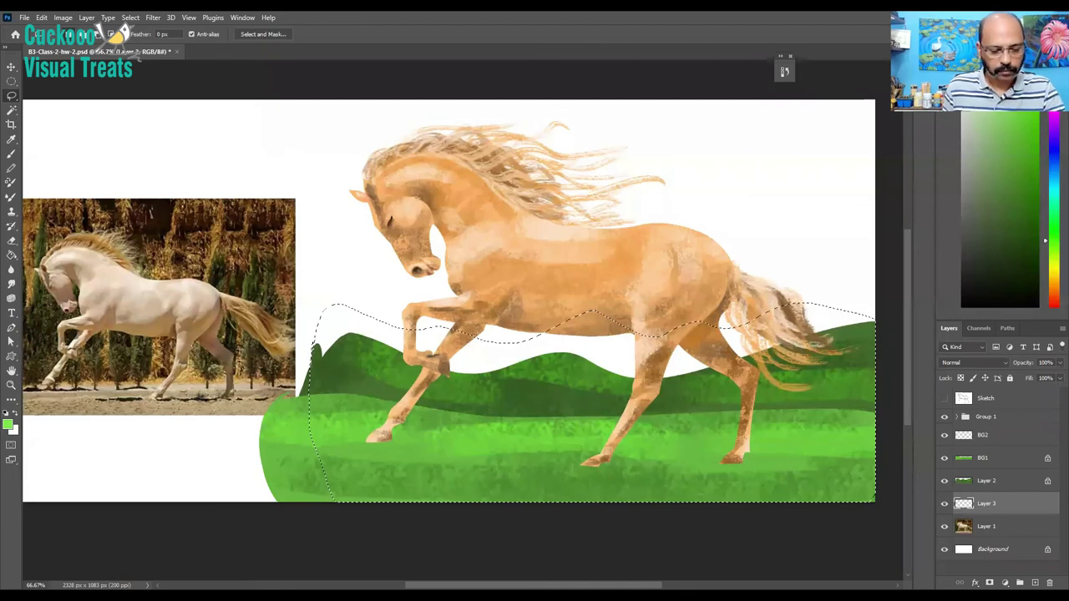
key("g")
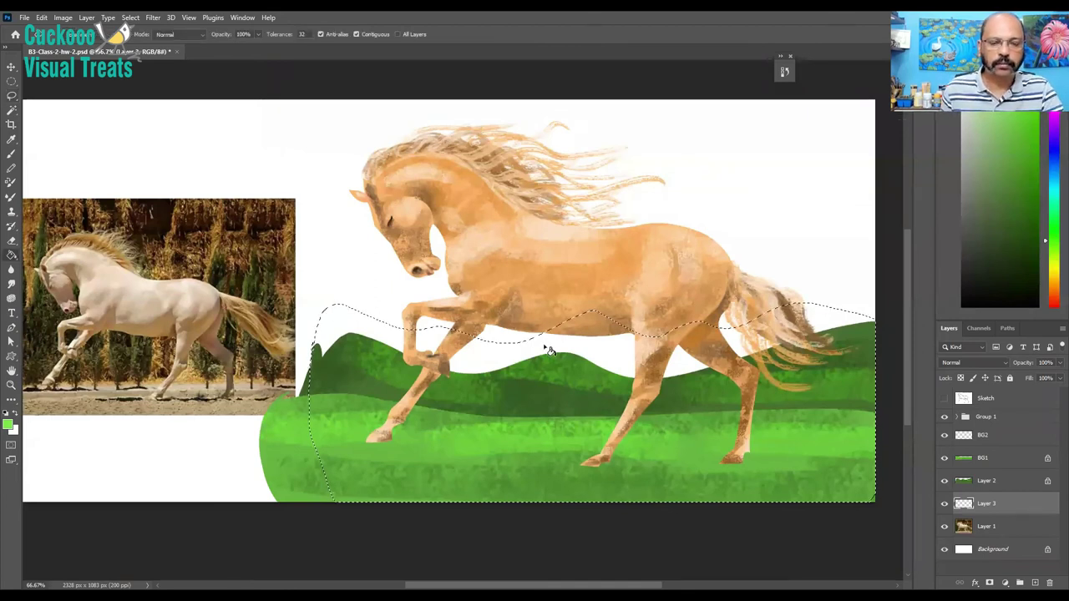
left_click(548, 351)
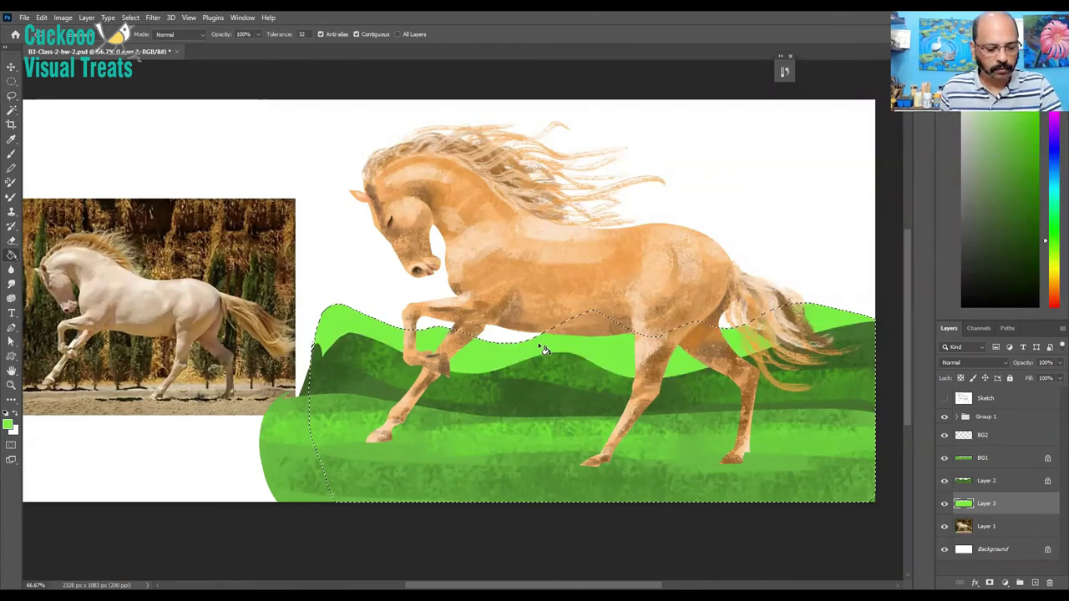
key("ctrl+d")
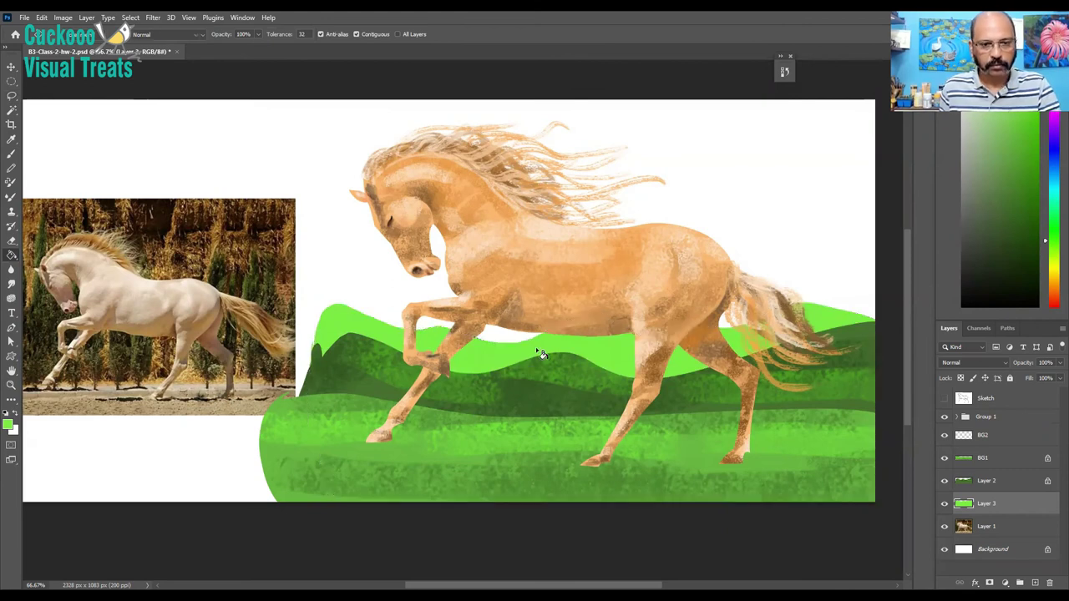
- Lock Layer 3's transparent pixels, undo the stroke spilling outside the hills, and texture their upper edge with slightly darker green
key("b")
left_click(1018, 124)
left_click(1019, 130)
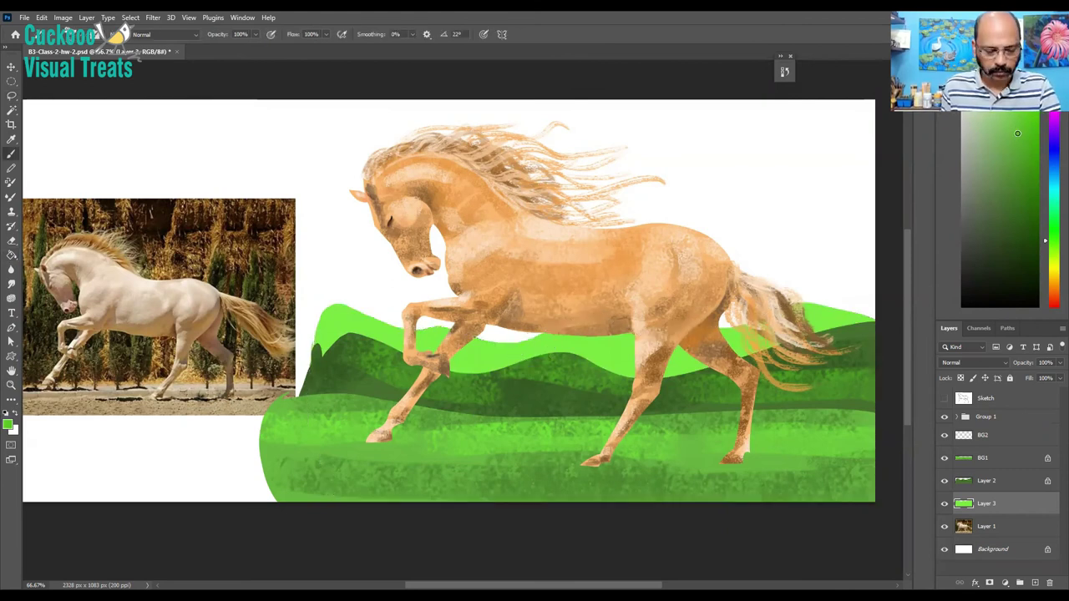
left_click_drag(315, 315, 406, 322)
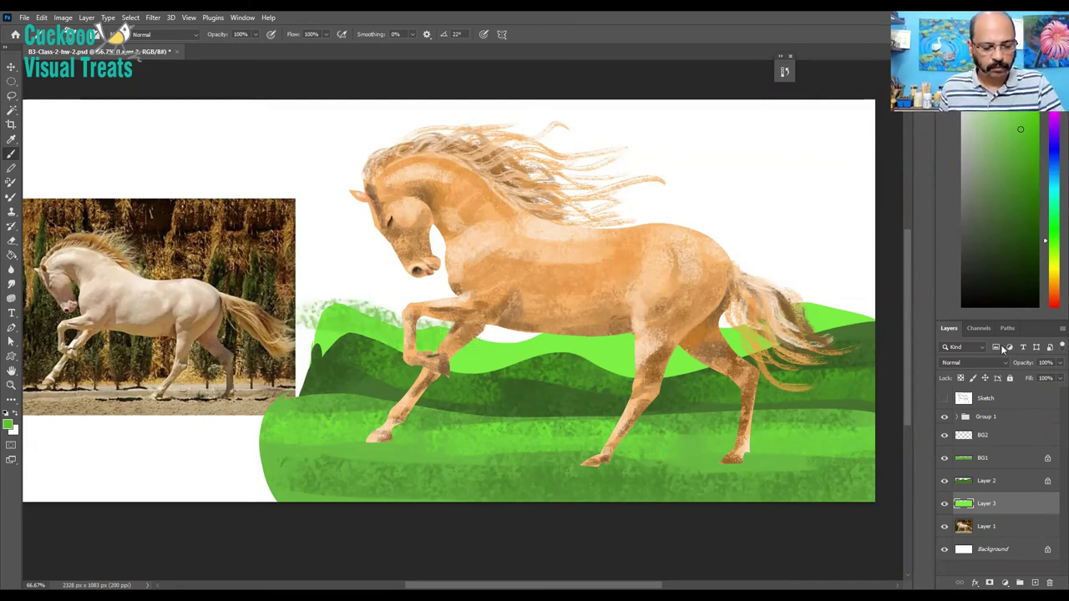
left_click(960, 378)
key("ctrl+z")
left_click_drag(334, 309, 502, 335)
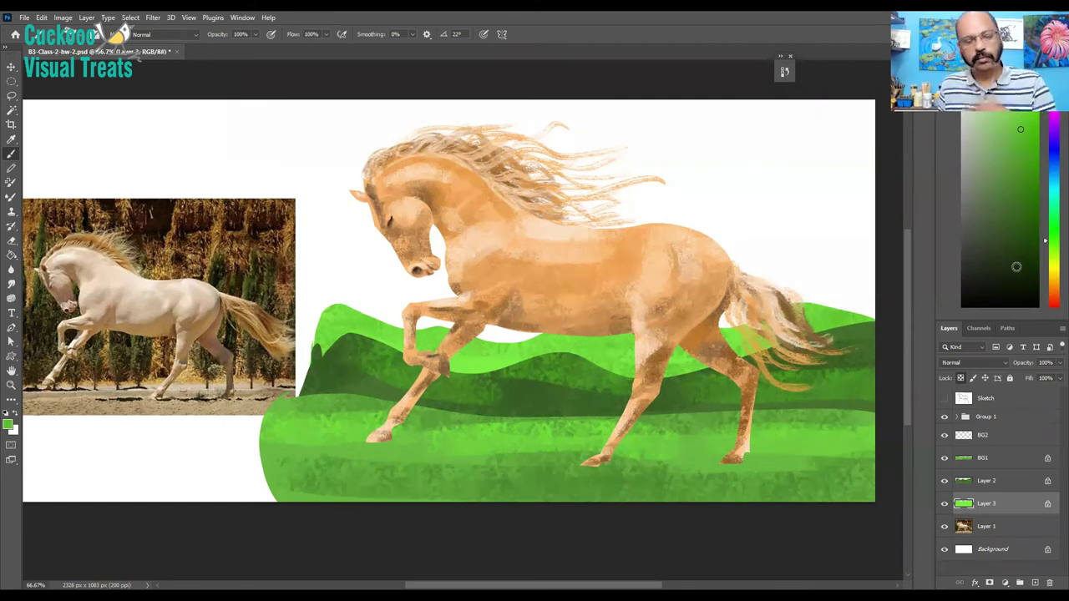
- Make the Background layer active, choose a teal color, try it as a flat fill, and restore the white
left_click(991, 552)
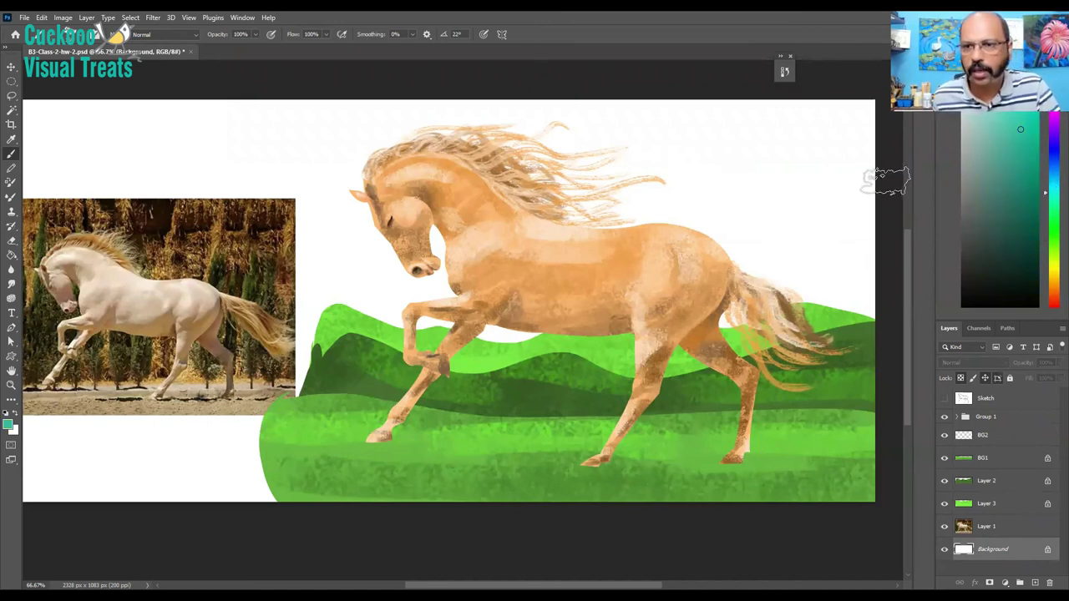
key("g")
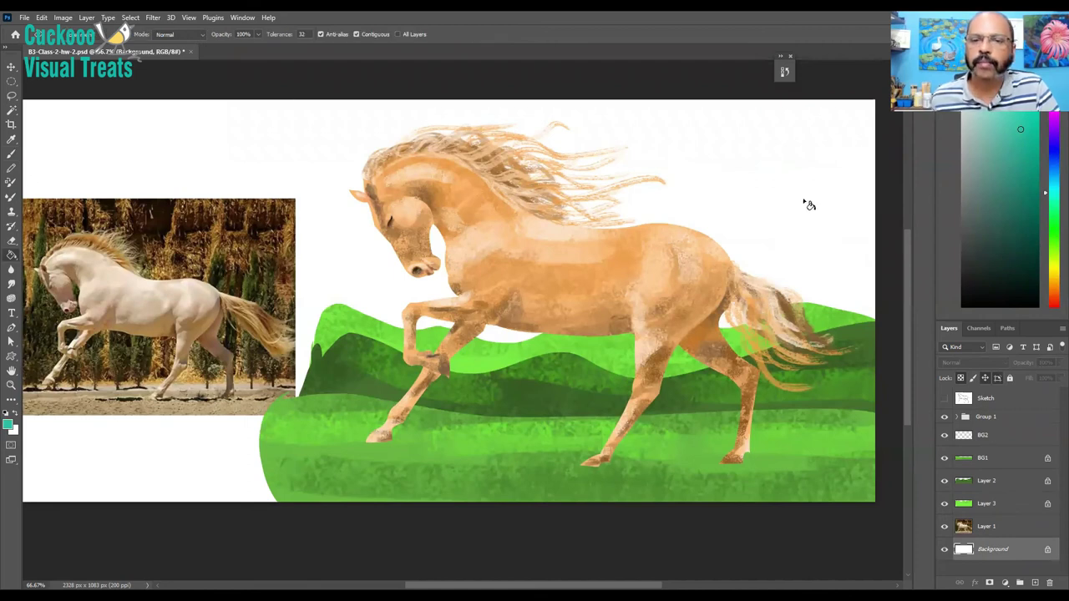
left_click(808, 205)
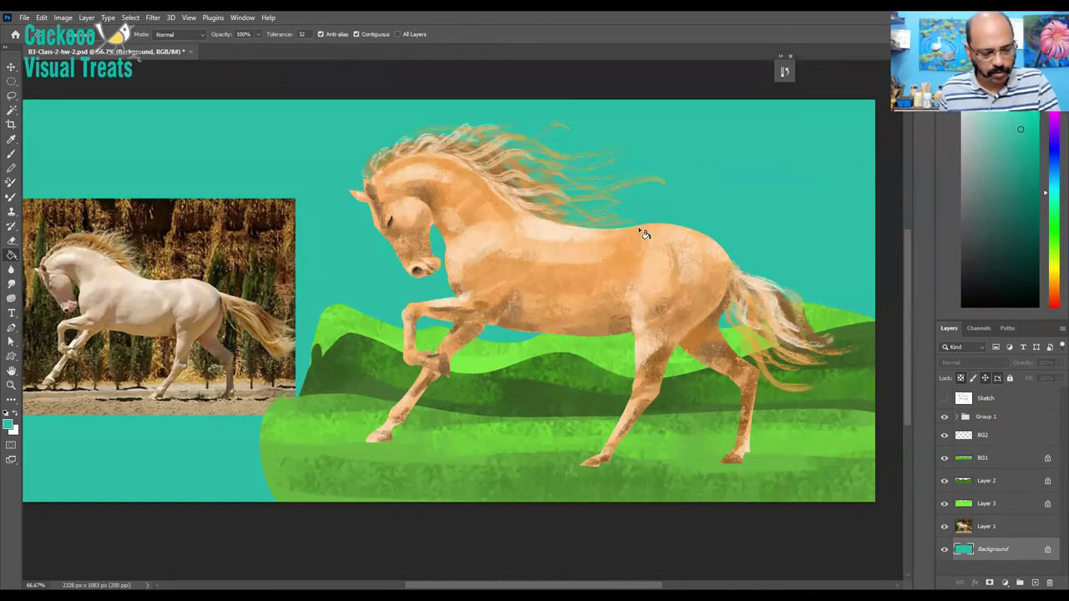
key("ctrl+BackSpace")
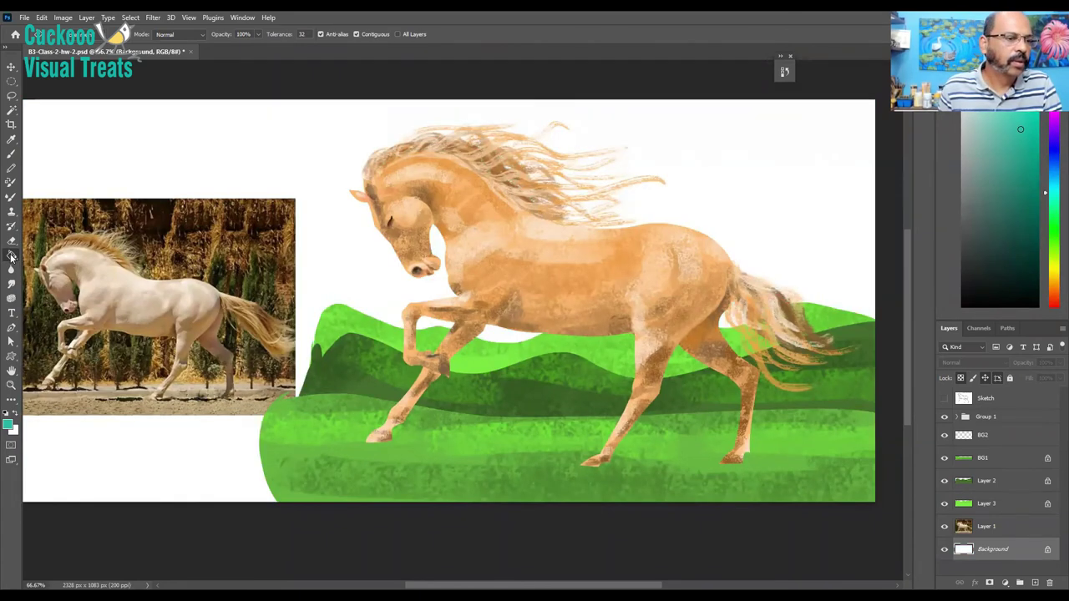
- Set up the Gradient tool with a custom gradient running from teal to pale aqua
right_click(11, 257)
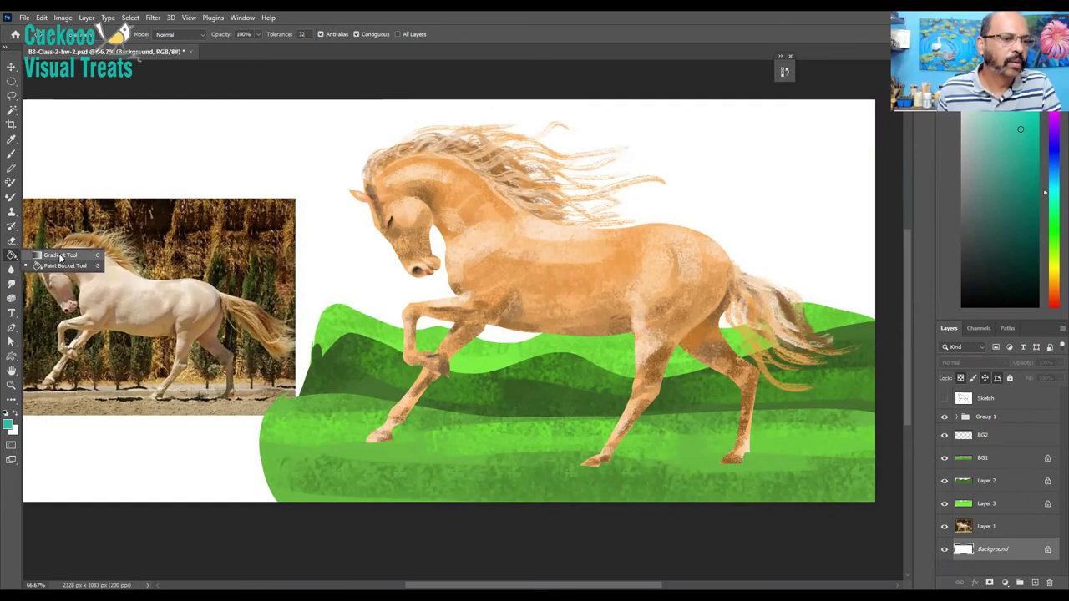
left_click(59, 255)
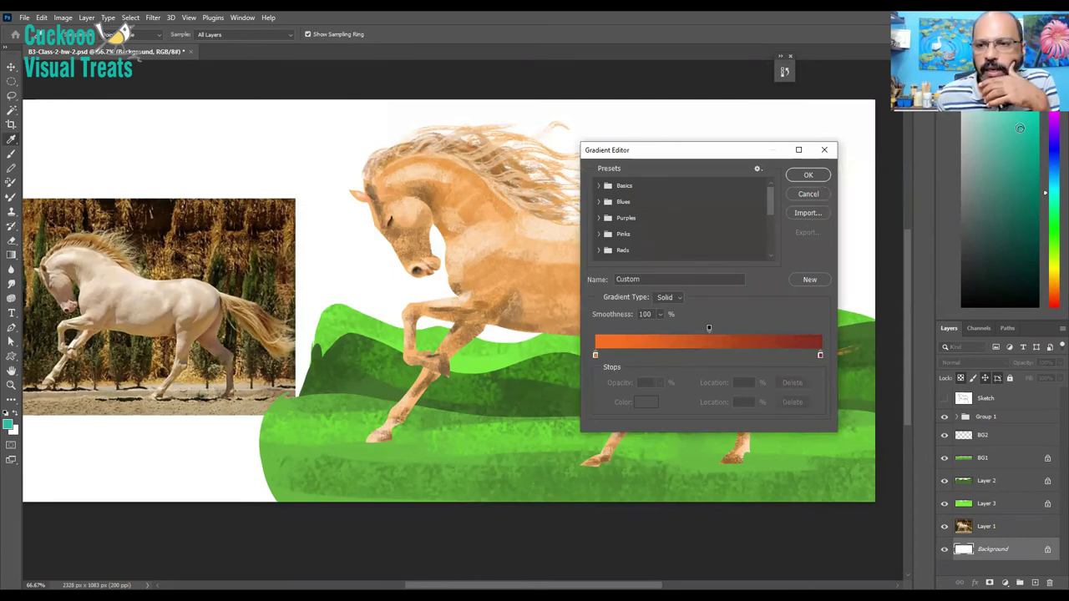
left_click_drag(596, 356, 641, 364)
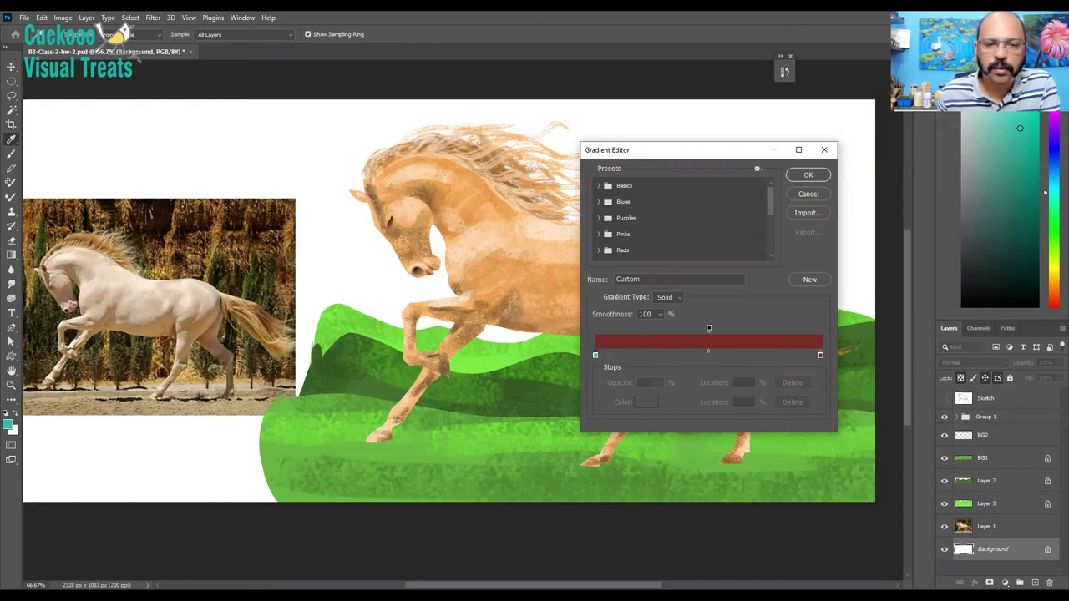
left_click(819, 355)
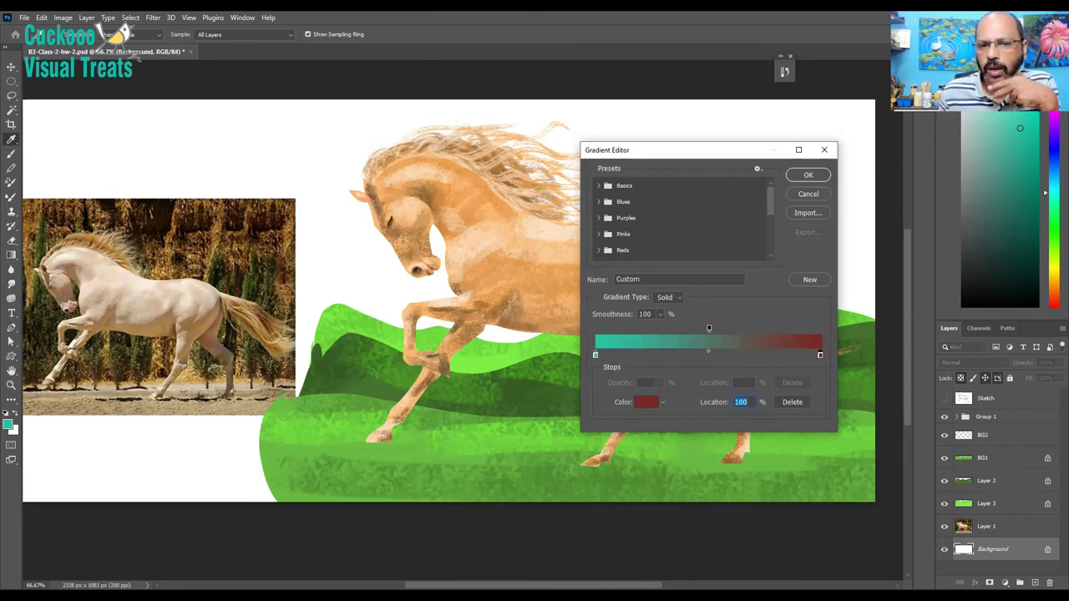
left_click(986, 89)
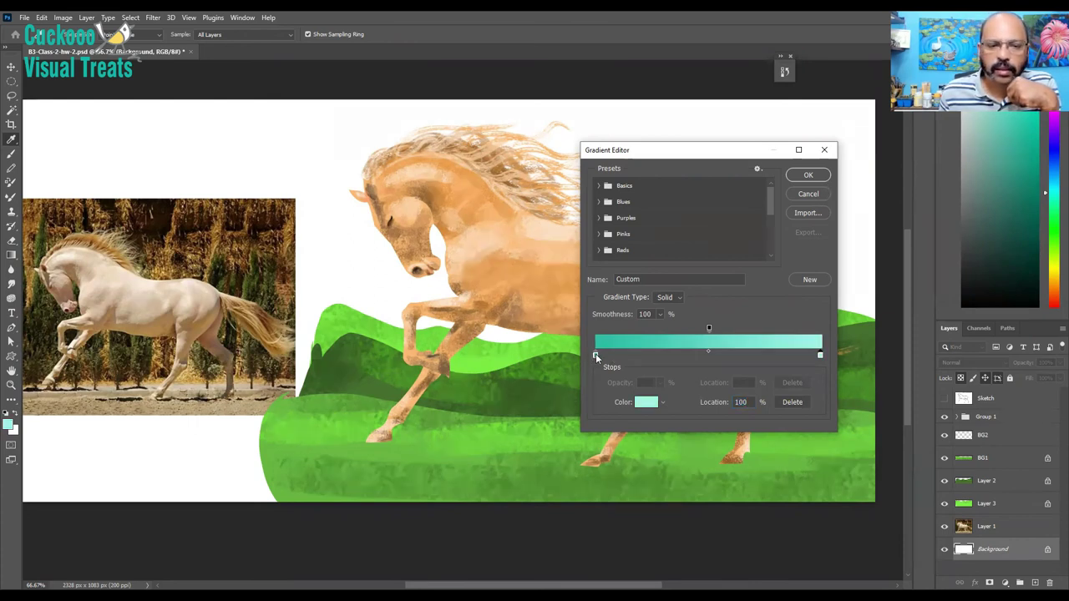
left_click(809, 174)
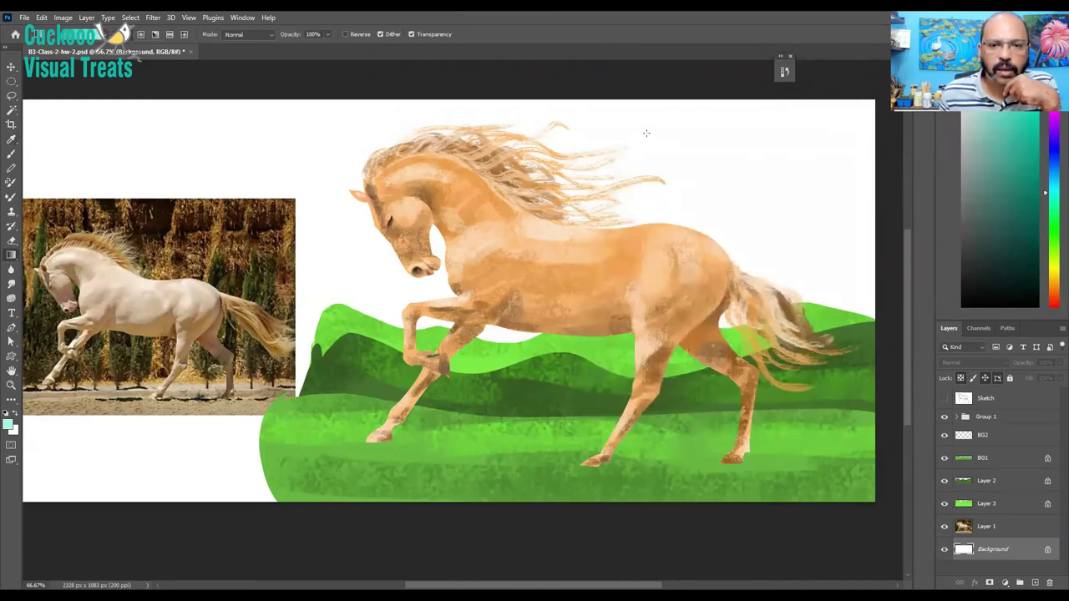
- Fill the Background with the gradient vertically, undo the longer attempt, and reapply it from the canvas's upper edge to the horse's back
left_click_drag(646, 119, 644, 314)
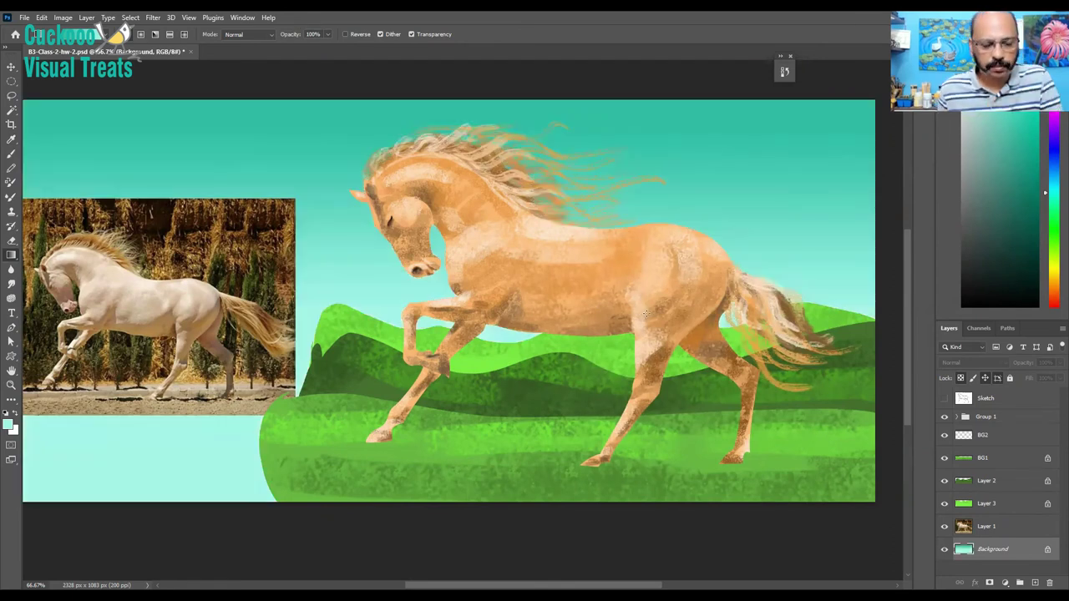
key("ctrl+z")
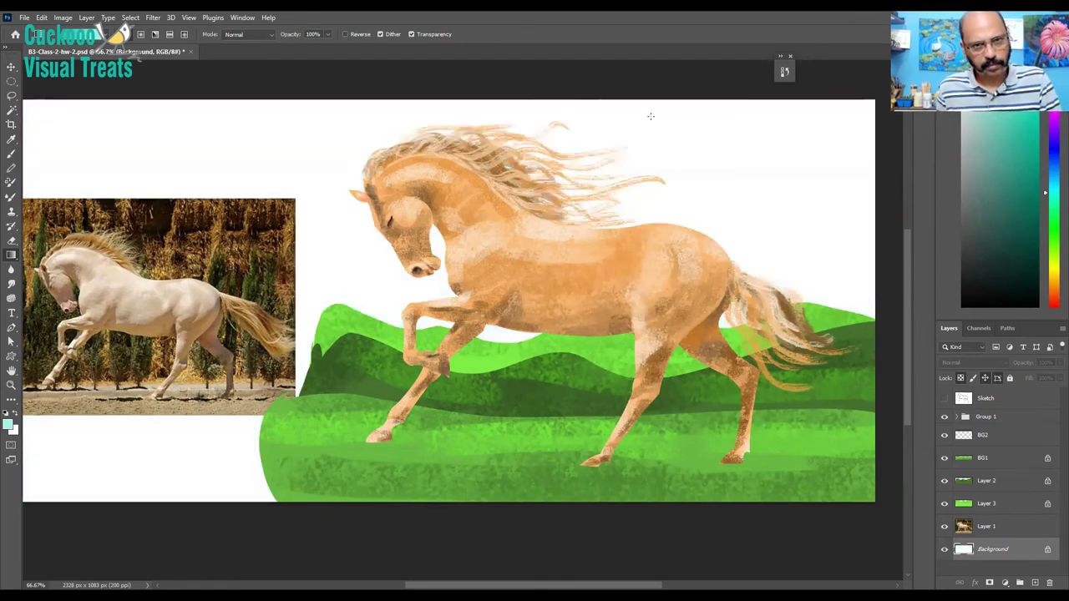
left_click_drag(652, 109, 660, 229)
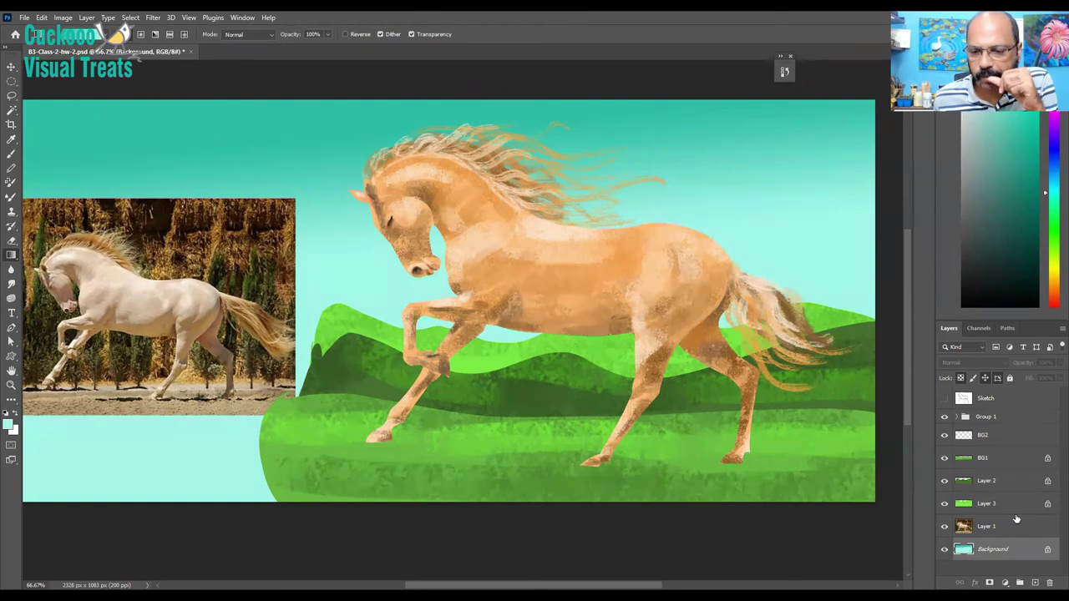
- On the BG1 layer, paint a textured shadow band under the horse's hooves using a darker shade sampled from the ground green
left_click(988, 460)
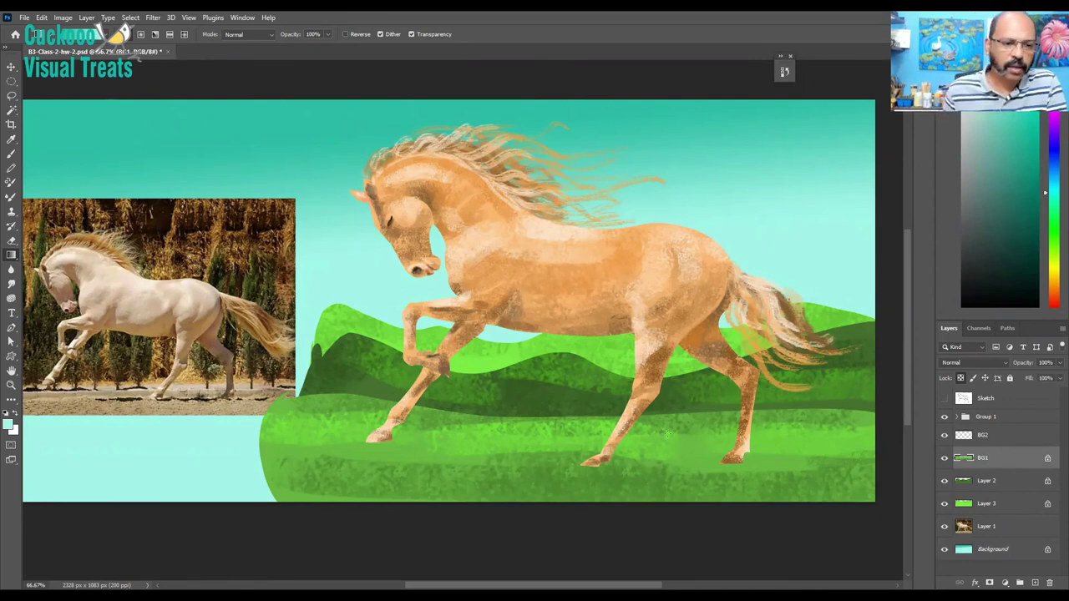
key("l")
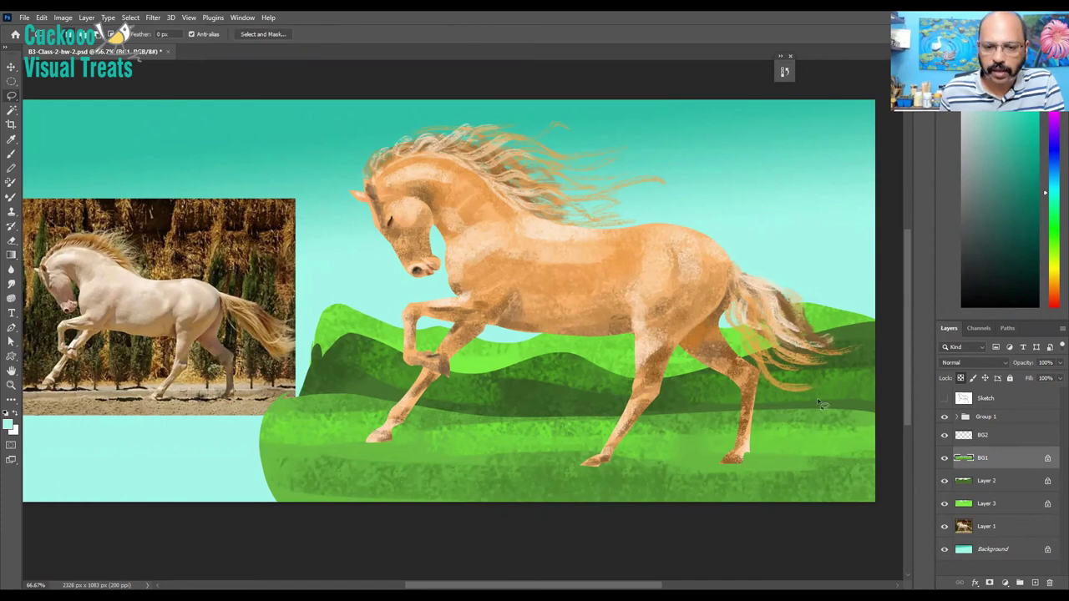
key("i")
left_click(634, 485)
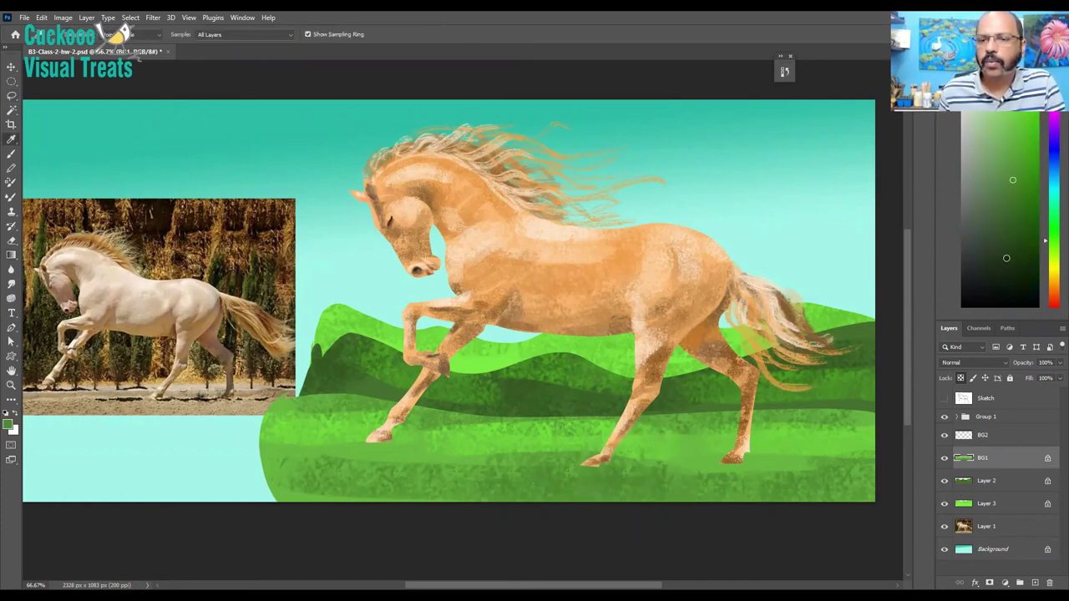
left_click(1008, 250)
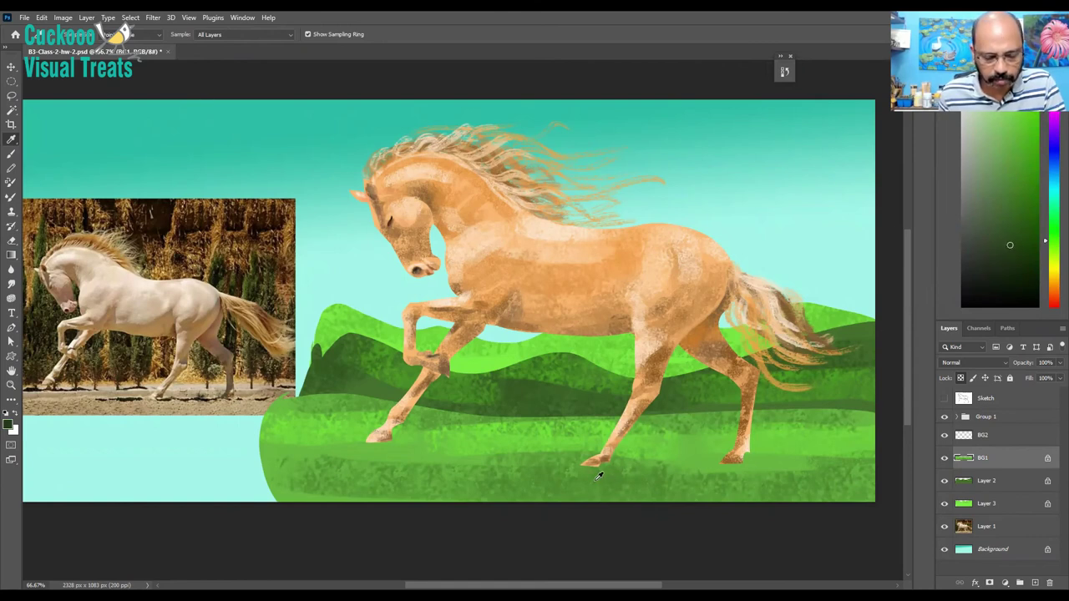
key("b")
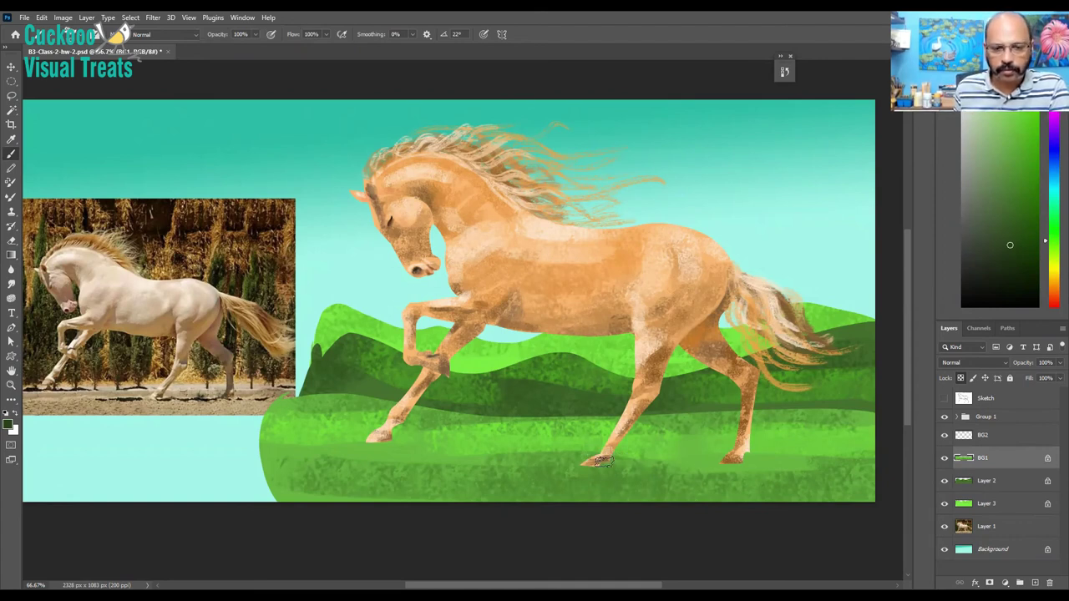
mouse_move(589, 465)
left_mouse_down()
mouse_move(622, 465)
mouse_move(575, 464)
mouse_move(644, 467)
mouse_move(585, 467)
left_mouse_up()
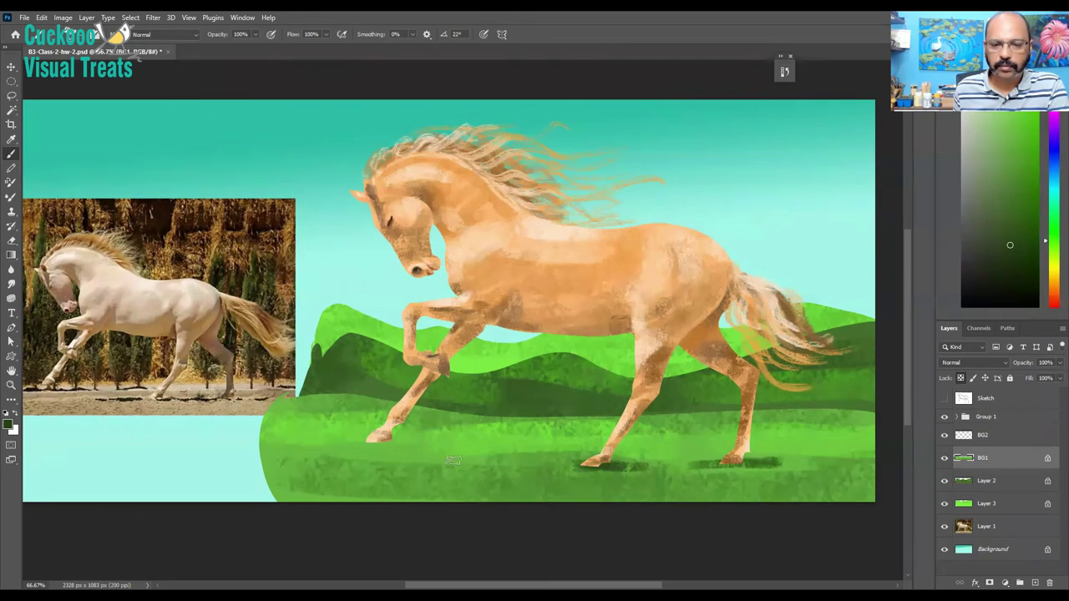
left_click_drag(372, 461, 844, 463)
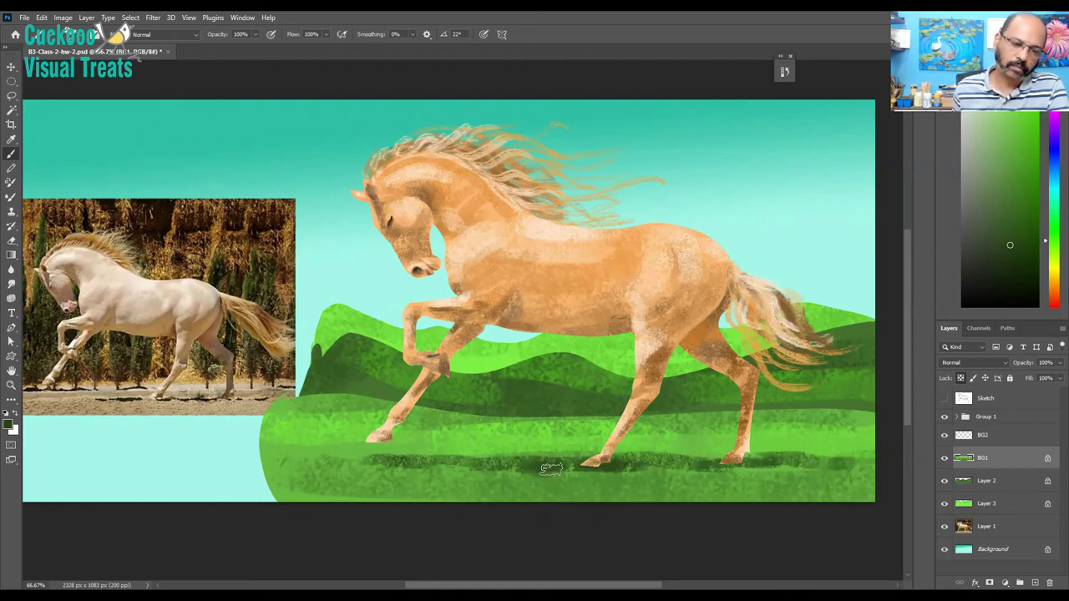
mouse_move(551, 469)
left_mouse_down()
mouse_move(521, 477)
mouse_move(604, 474)
mouse_move(579, 469)
left_mouse_up()
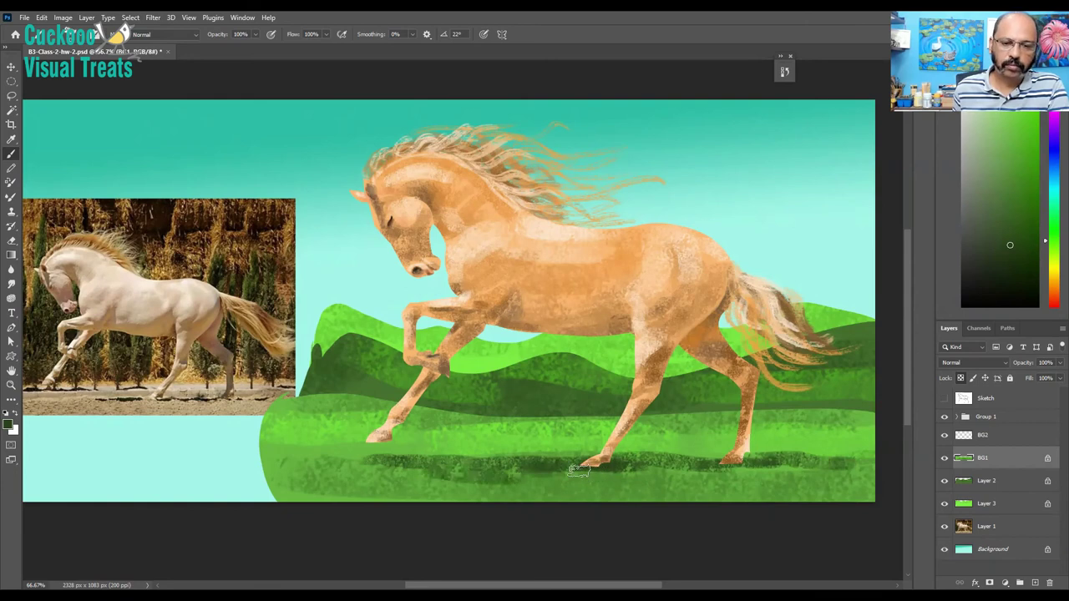
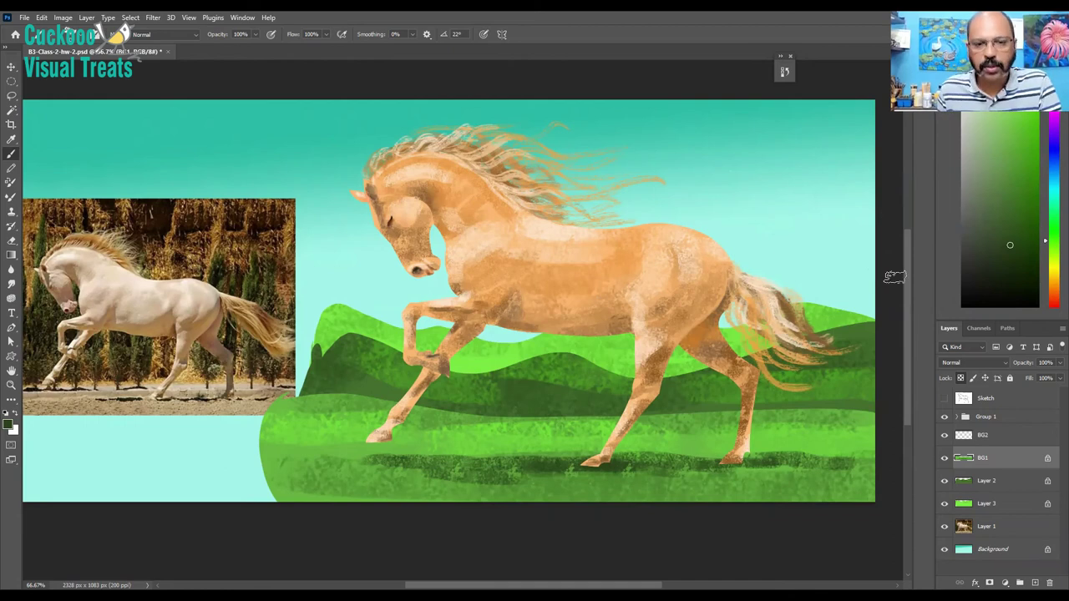
- On the BG2 layer, undo a trial stroke and paint a flat-based, puffy near-white cloud in the sky above the horse's rump
left_click(973, 71)
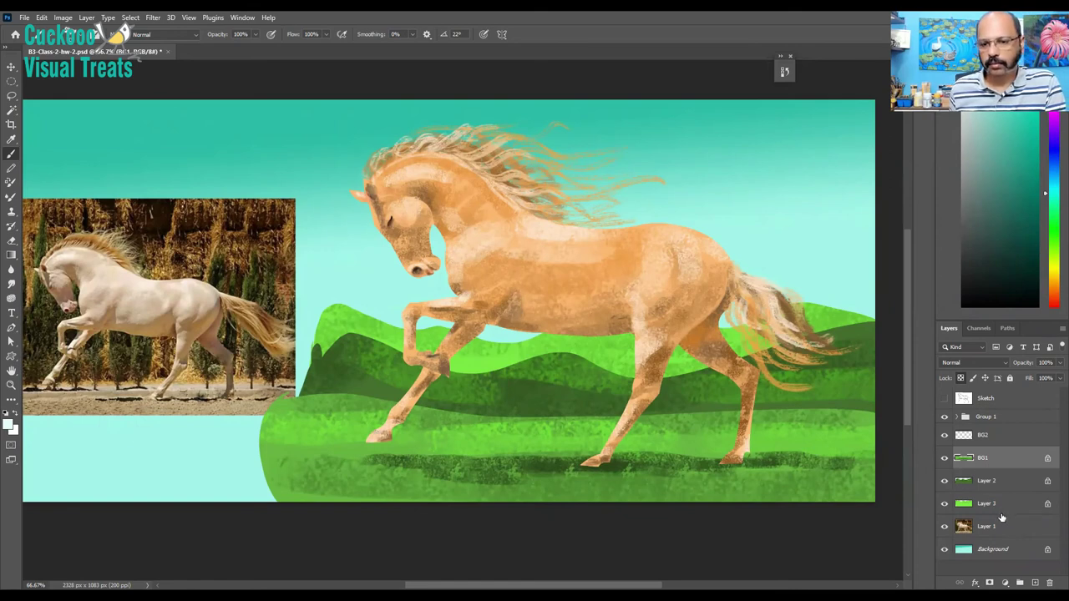
left_click(994, 435)
left_click_drag(823, 167, 756, 165)
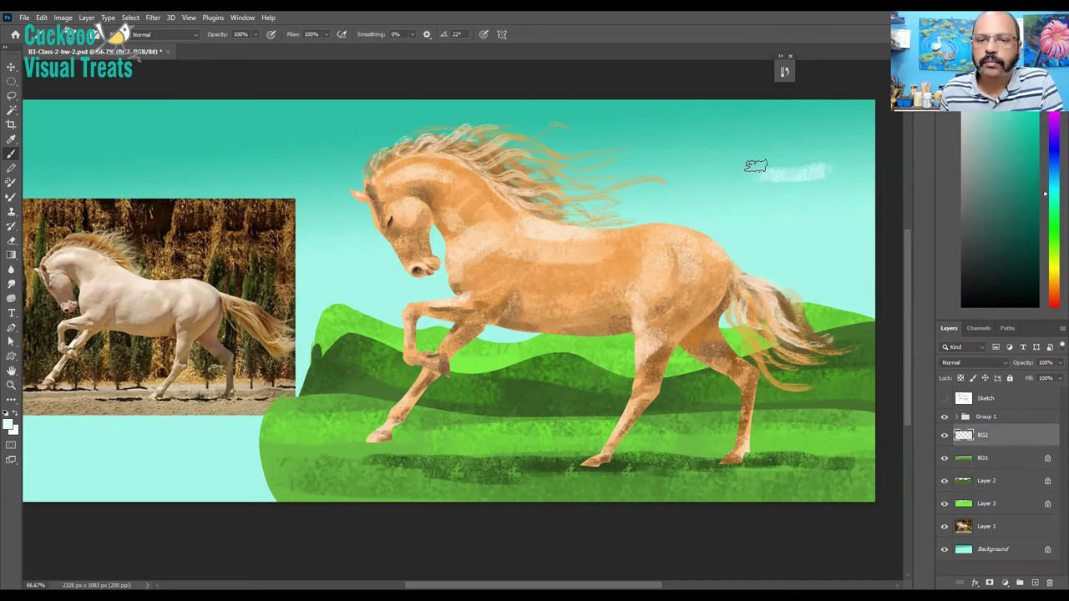
key("ctrl+z")
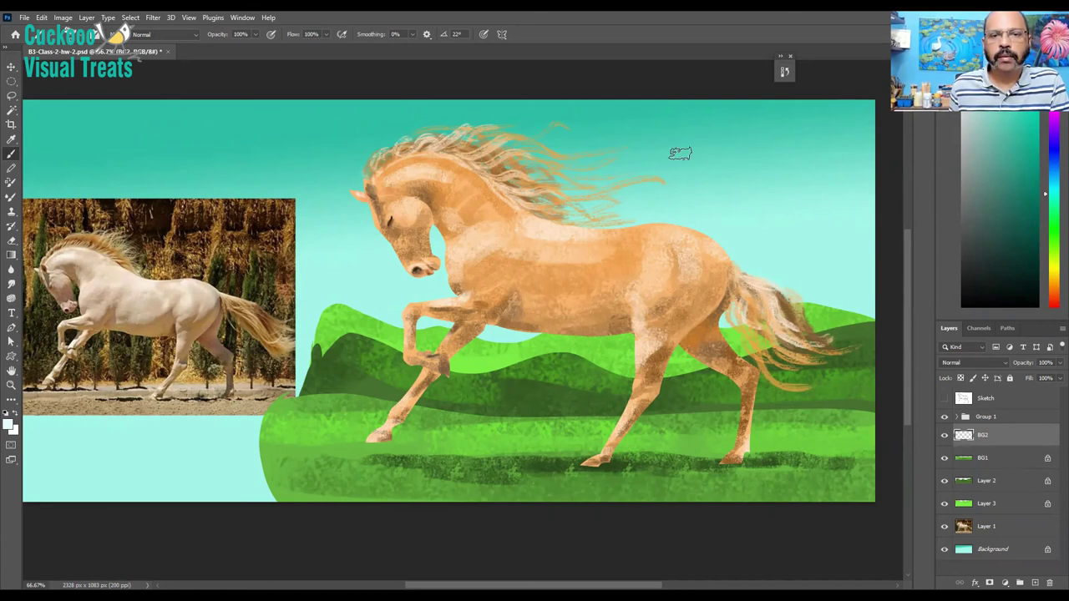
mouse_move(680, 153)
left_mouse_down()
mouse_move(819, 152)
mouse_move(755, 140)
mouse_move(751, 151)
mouse_move(787, 151)
mouse_move(752, 136)
mouse_move(741, 147)
mouse_move(718, 131)
mouse_move(695, 148)
mouse_move(724, 146)
mouse_move(703, 146)
mouse_move(725, 145)
mouse_move(710, 137)
mouse_move(658, 158)
mouse_move(776, 150)
mouse_move(673, 145)
mouse_move(662, 151)
mouse_move(842, 152)
mouse_move(806, 148)
mouse_move(851, 132)
mouse_move(803, 159)
left_mouse_up()
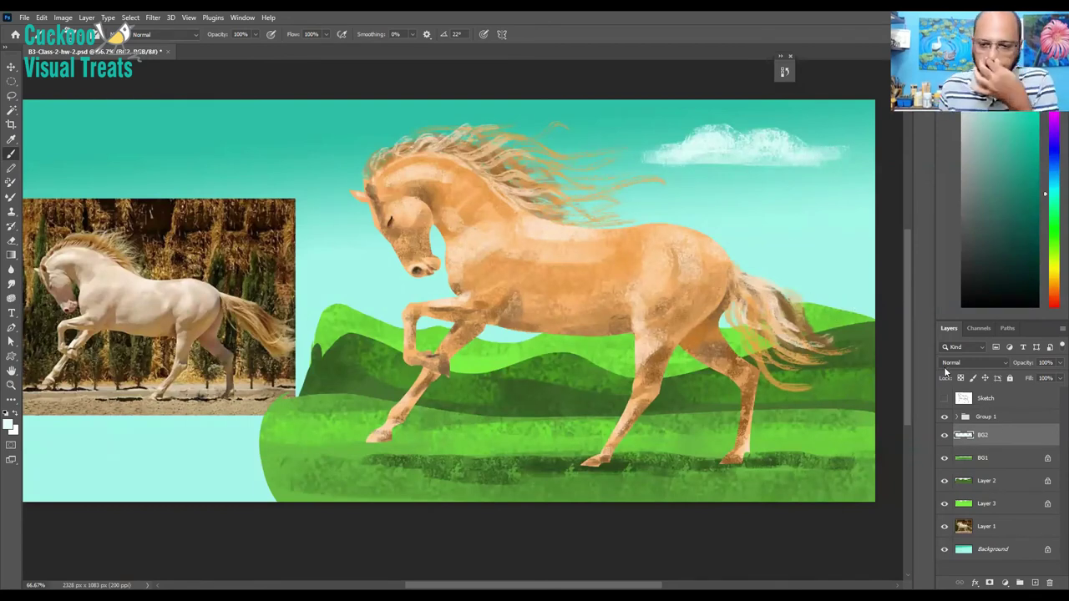
- Add a new layer above BG2, make a large elliptical selection, and position it around the horse's head and chest
left_click(1034, 580)
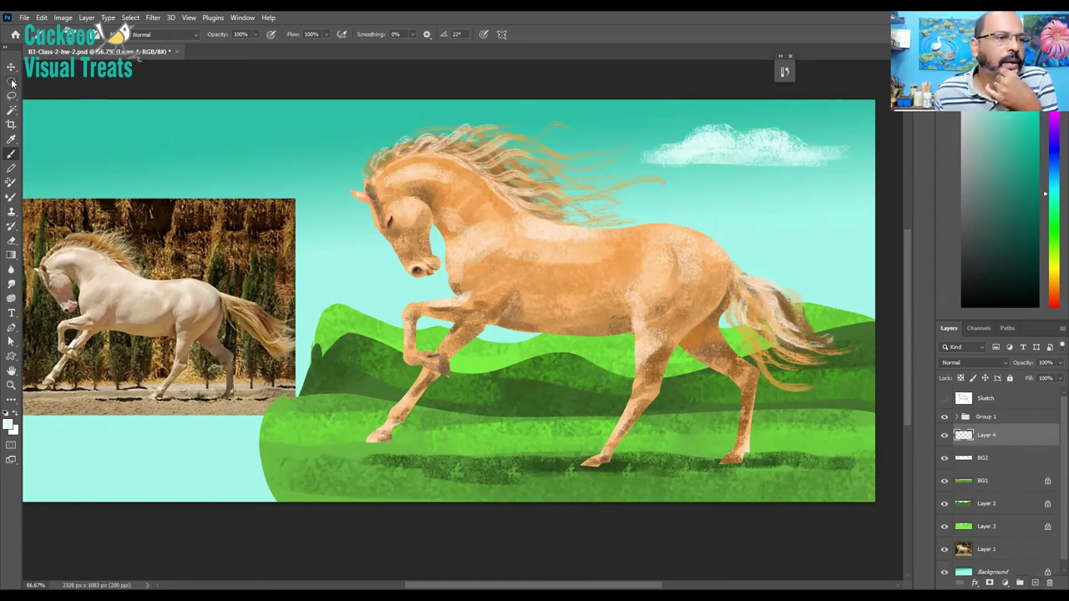
left_click_drag(11, 81, 68, 89)
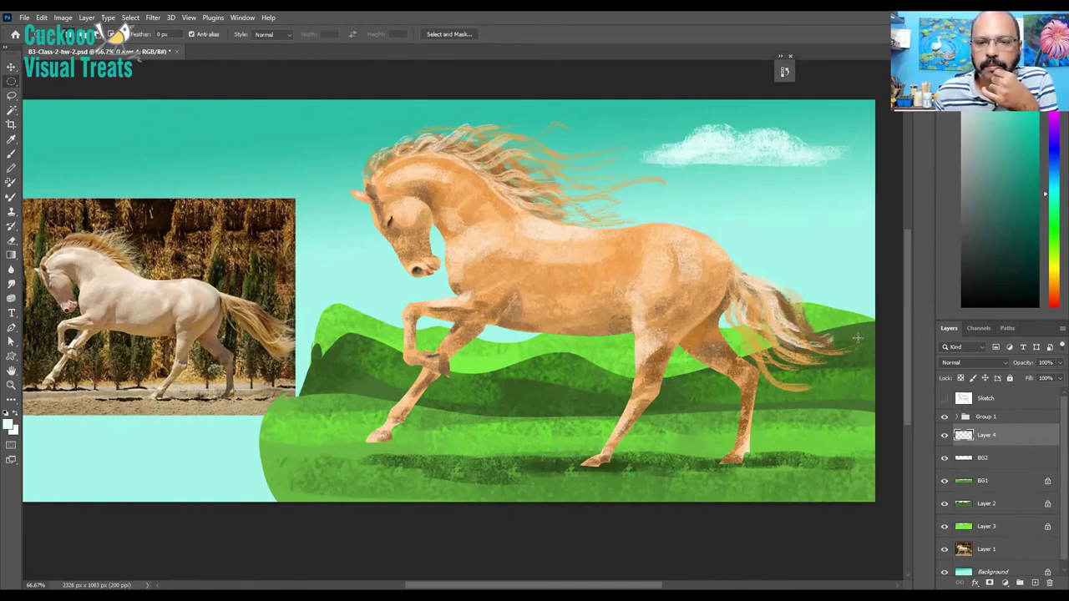
left_click_drag(694, 196, 840, 328)
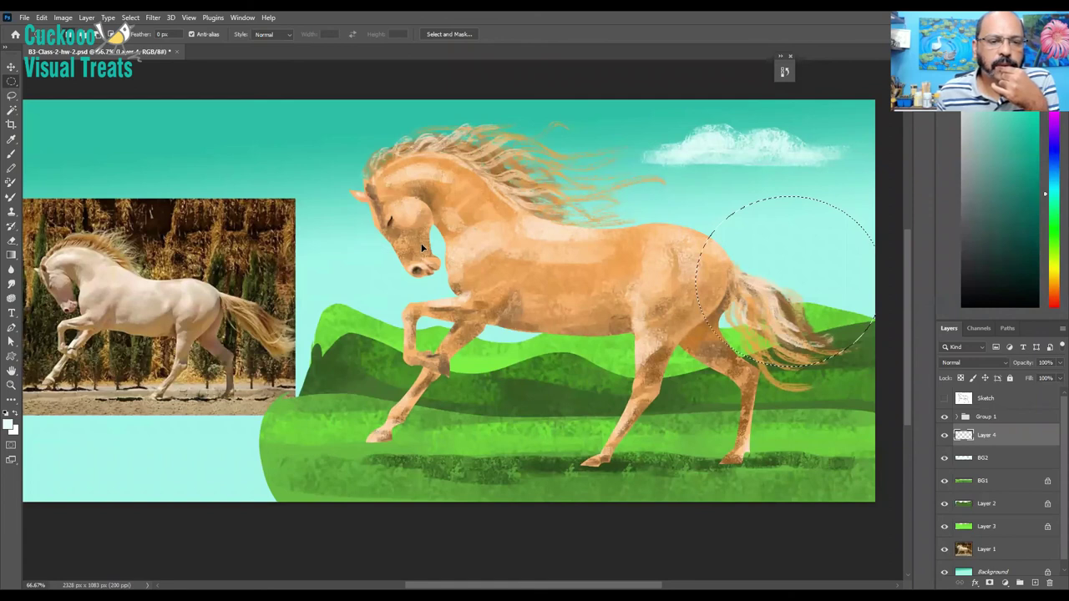
left_click_drag(430, 246, 431, 245)
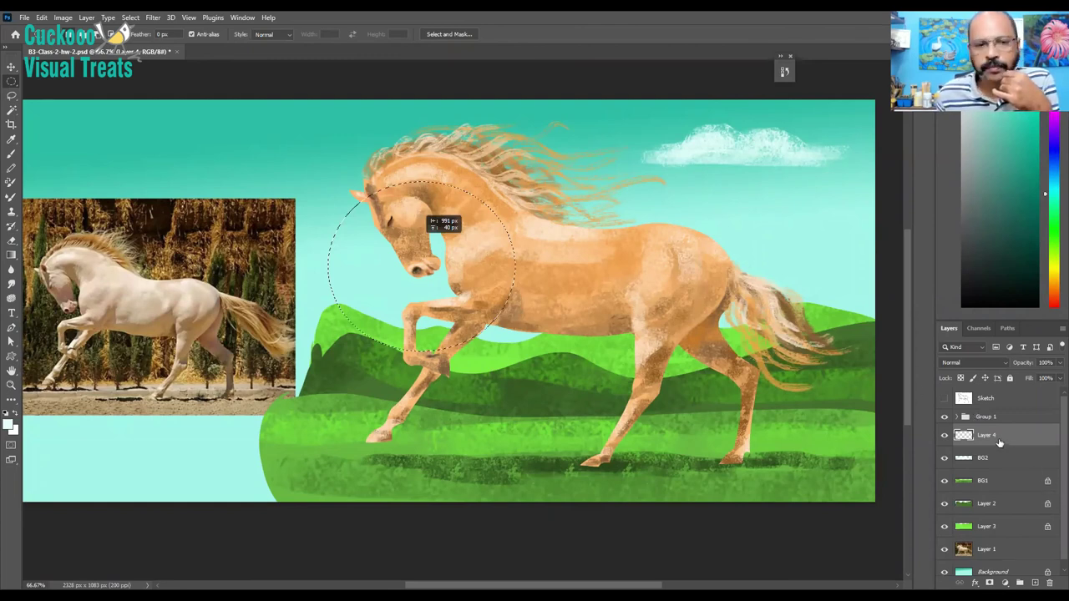
left_click_drag(446, 240, 458, 243)
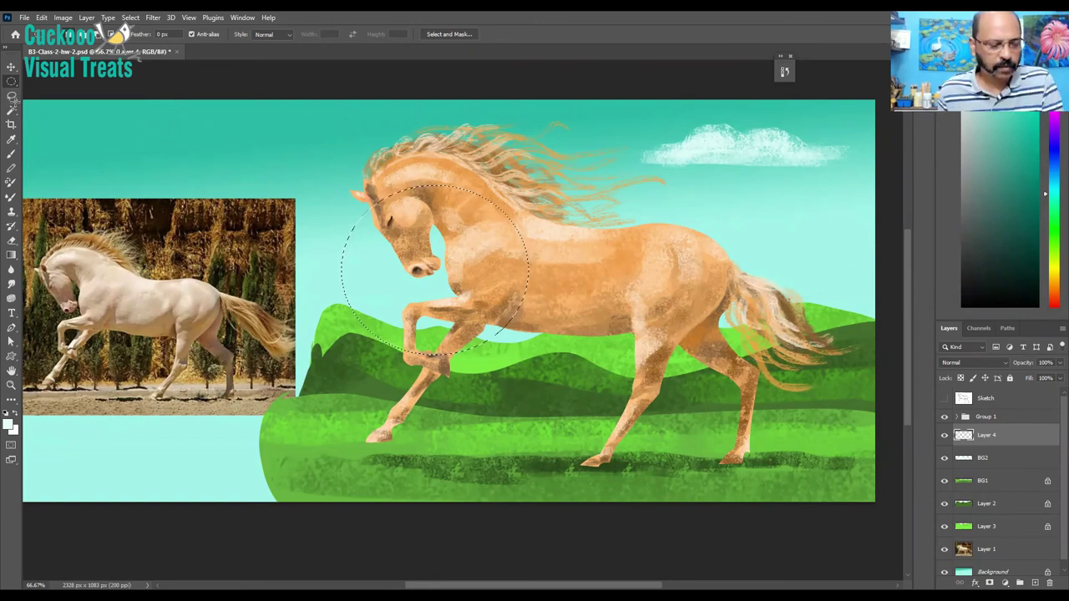
- Set the custom gradient's starting color stop to red-orange ff4628
key("g")
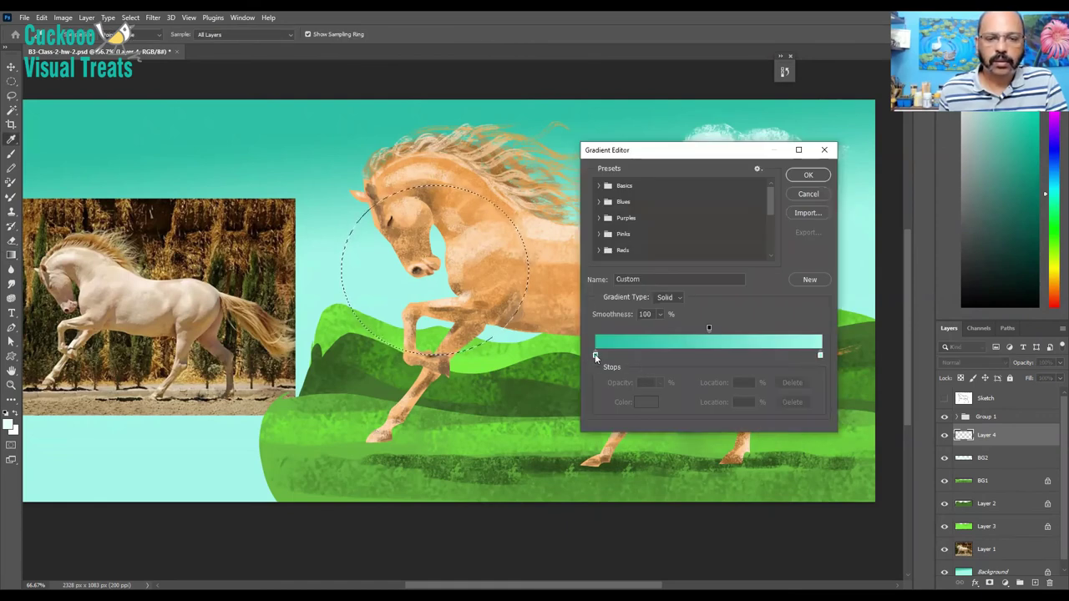
left_click(596, 356)
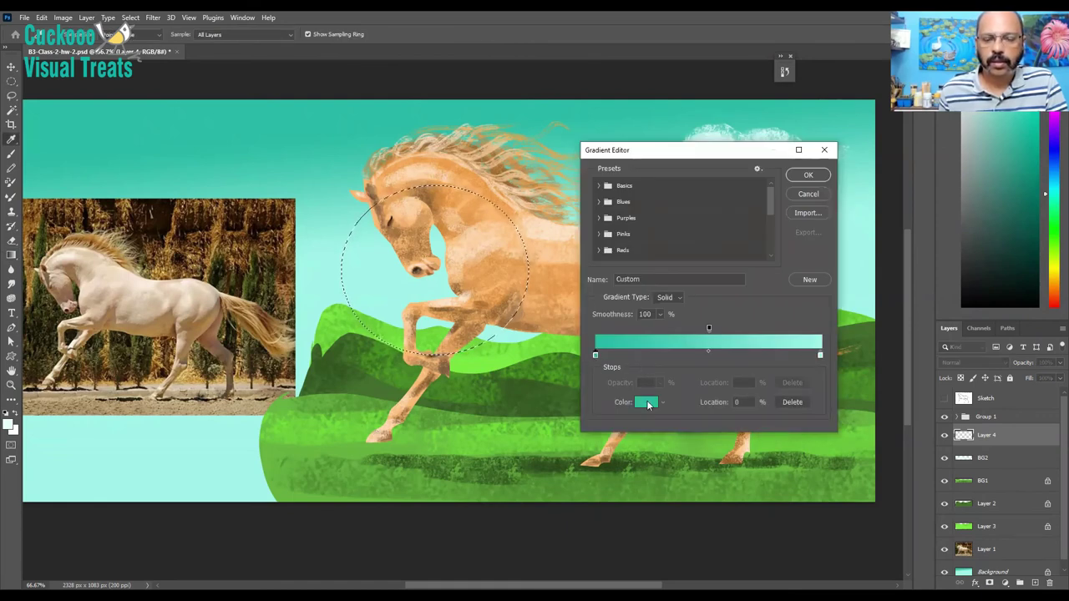
left_click(750, 277)
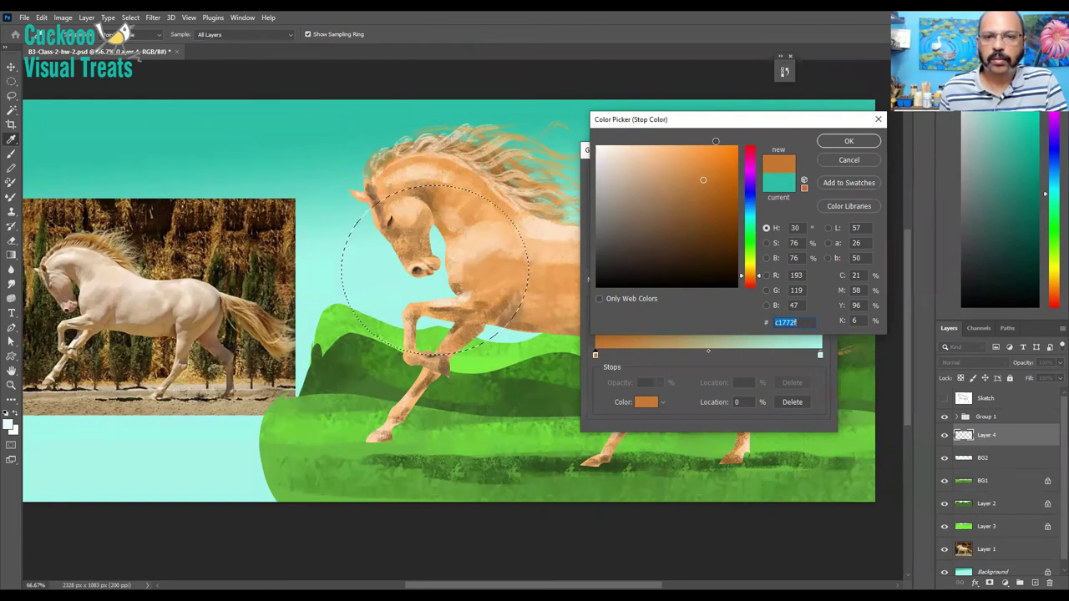
key("ctrl+v")
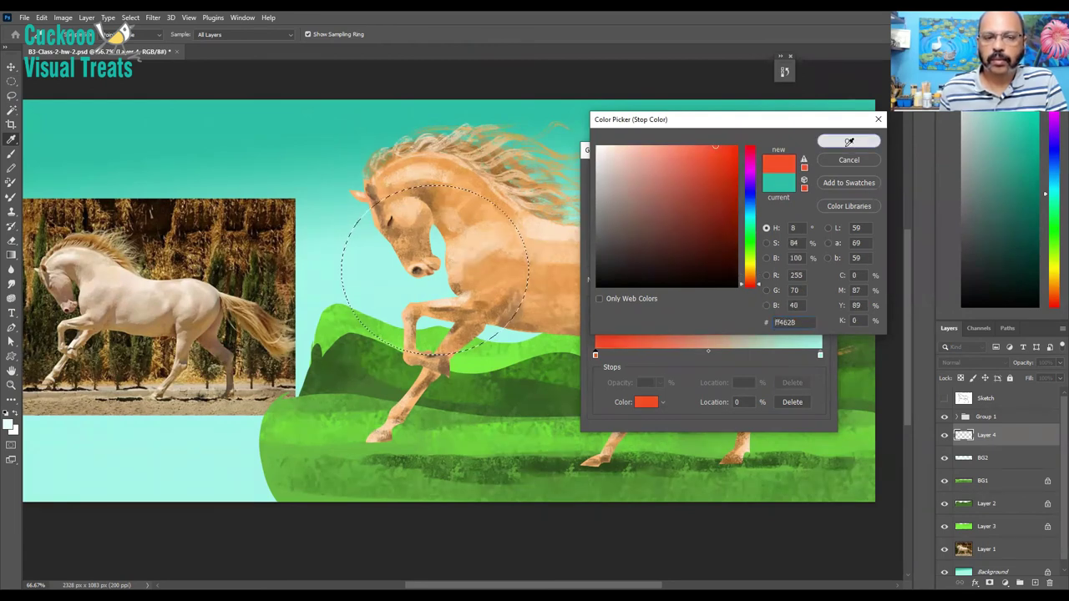
left_click(849, 142)
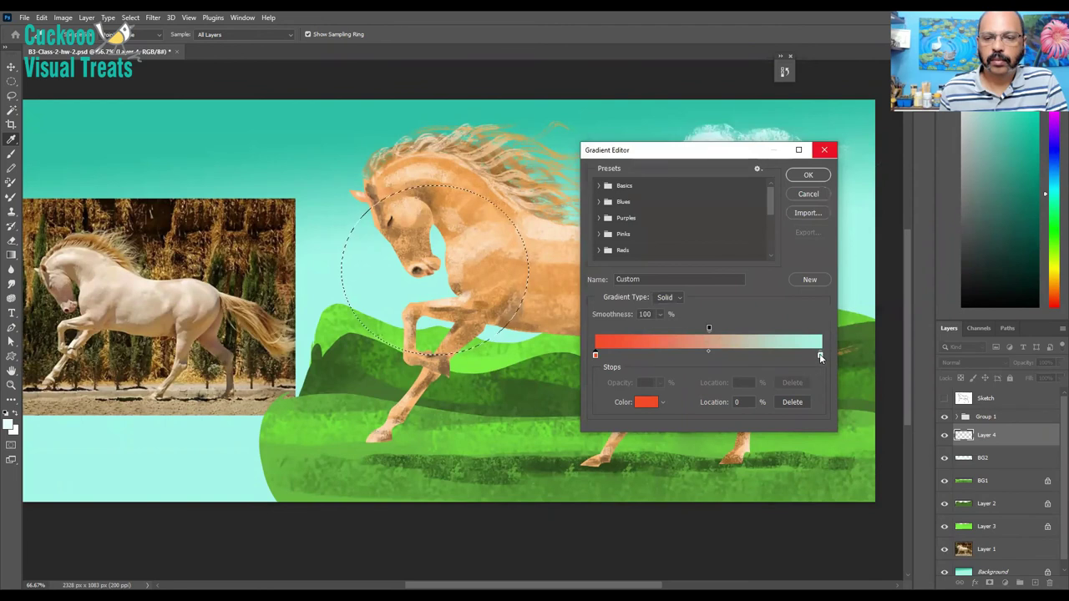
- Set the gradient's end color stop to a light, bright yellow and apply the edited gradient
left_click(820, 355)
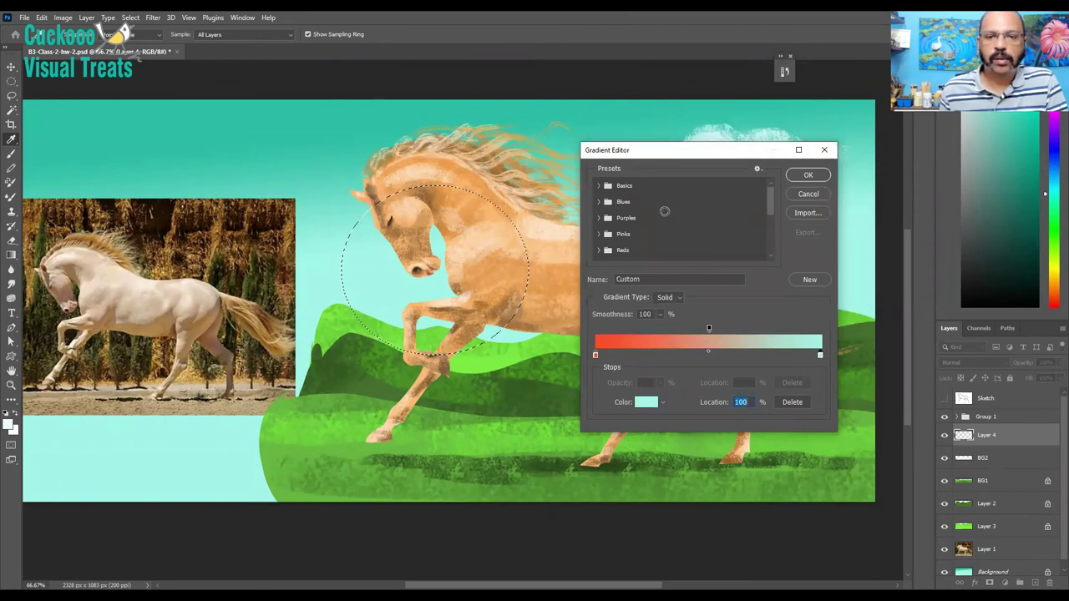
left_click(749, 265)
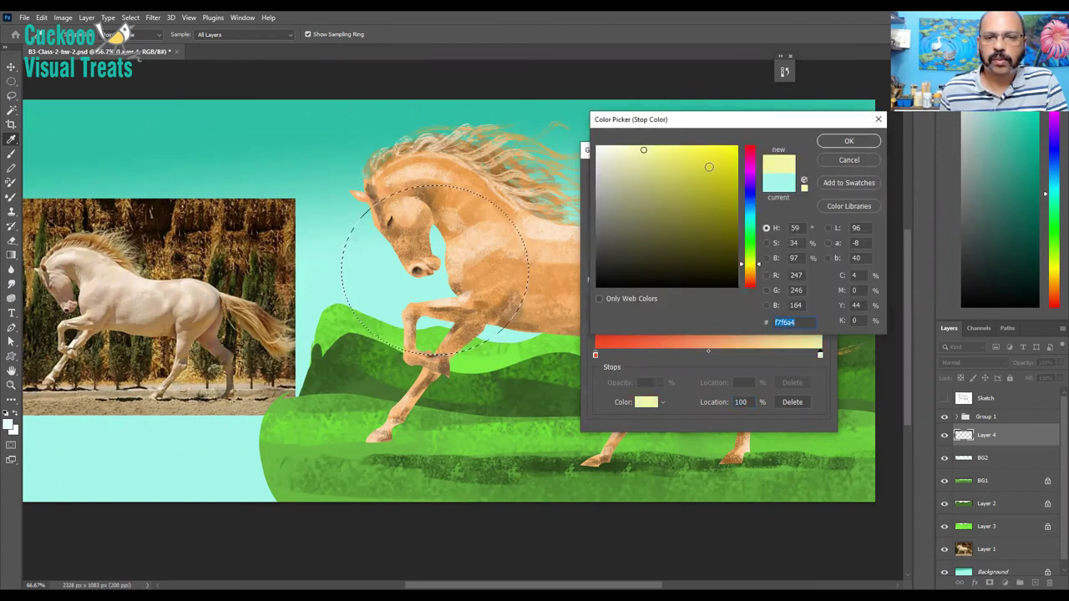
left_click_drag(684, 151, 687, 138)
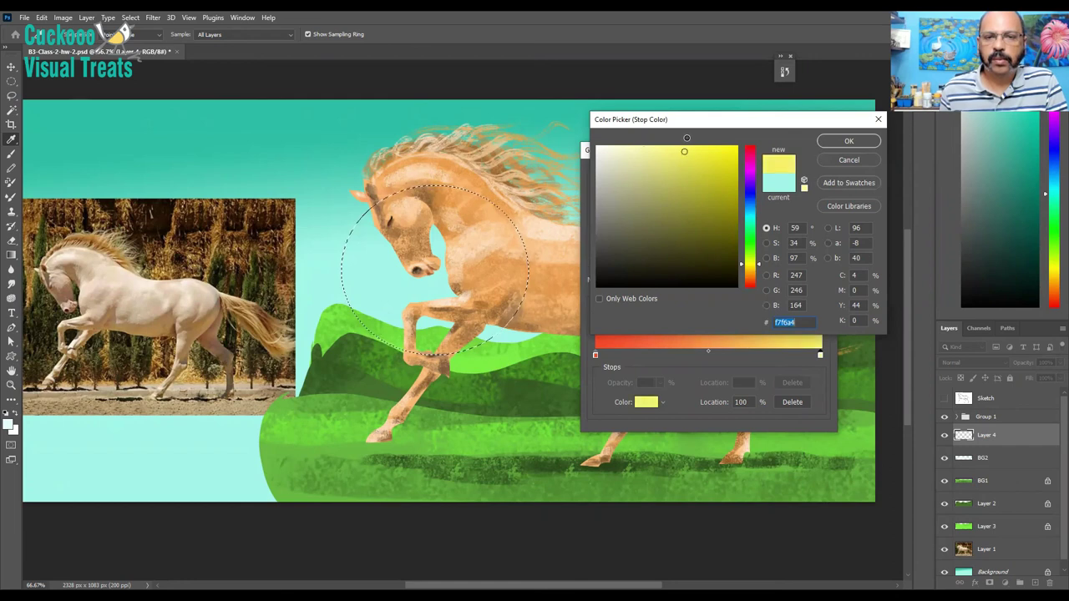
left_click(848, 140)
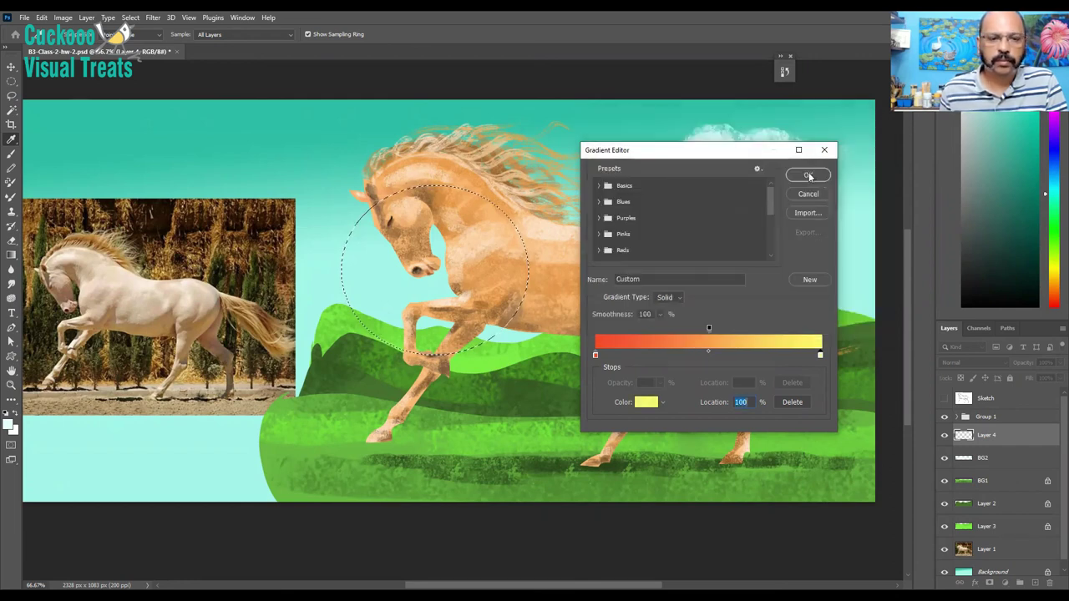
left_click(814, 175)
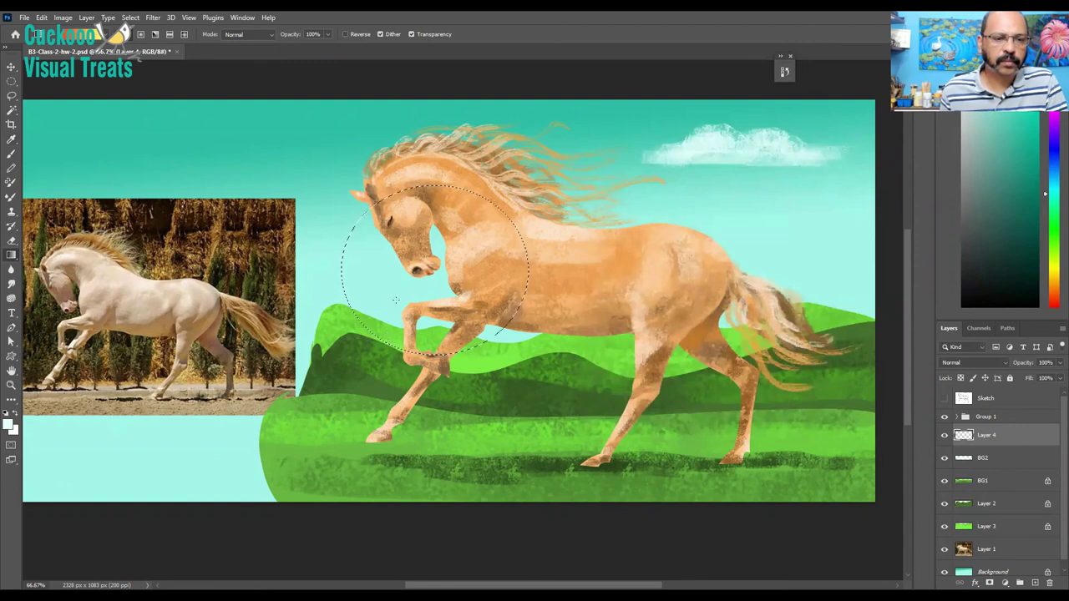
- Fill the elliptical selection with the gradient, red-orange above and yellow below, and move Layer 4 beneath Layer 3 so the sun sits behind the hills
left_click_drag(398, 279, 390, 340)
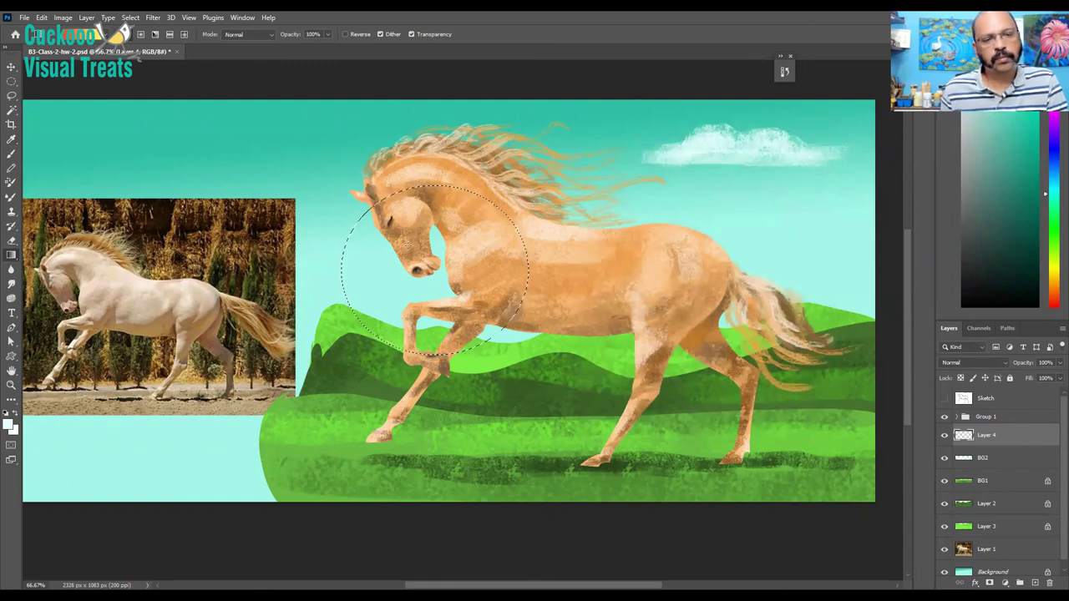
key("ctrl+shift+z")
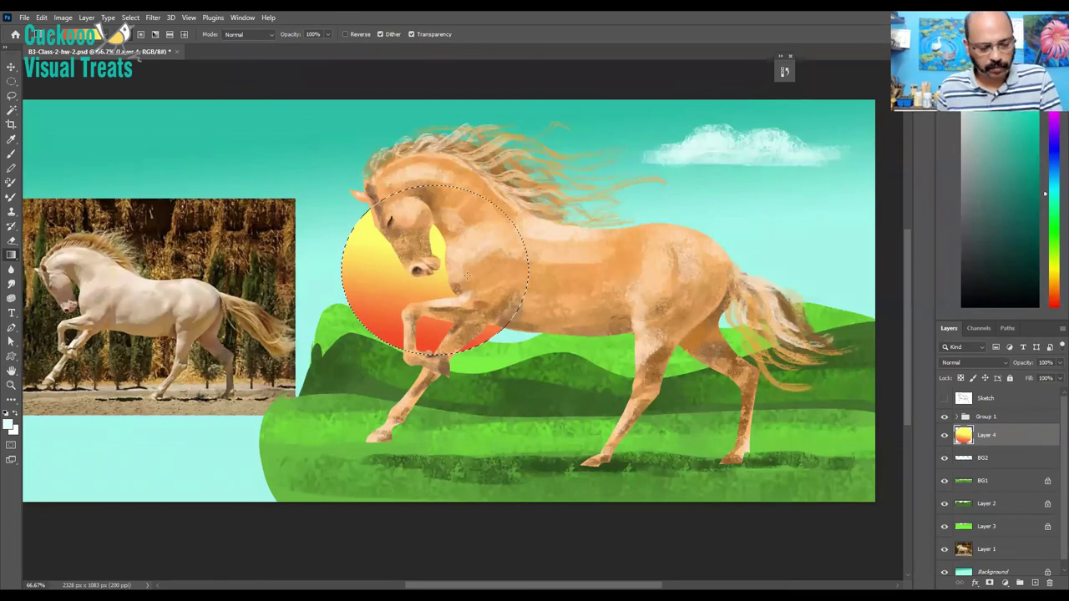
left_click_drag(984, 437, 992, 532)
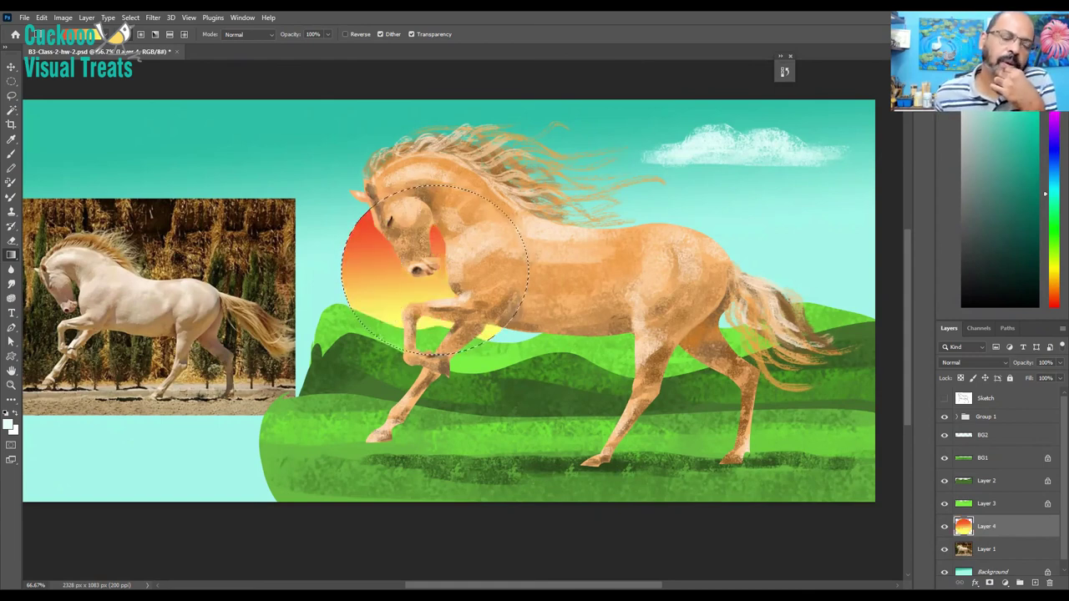
key("ctrl+z")
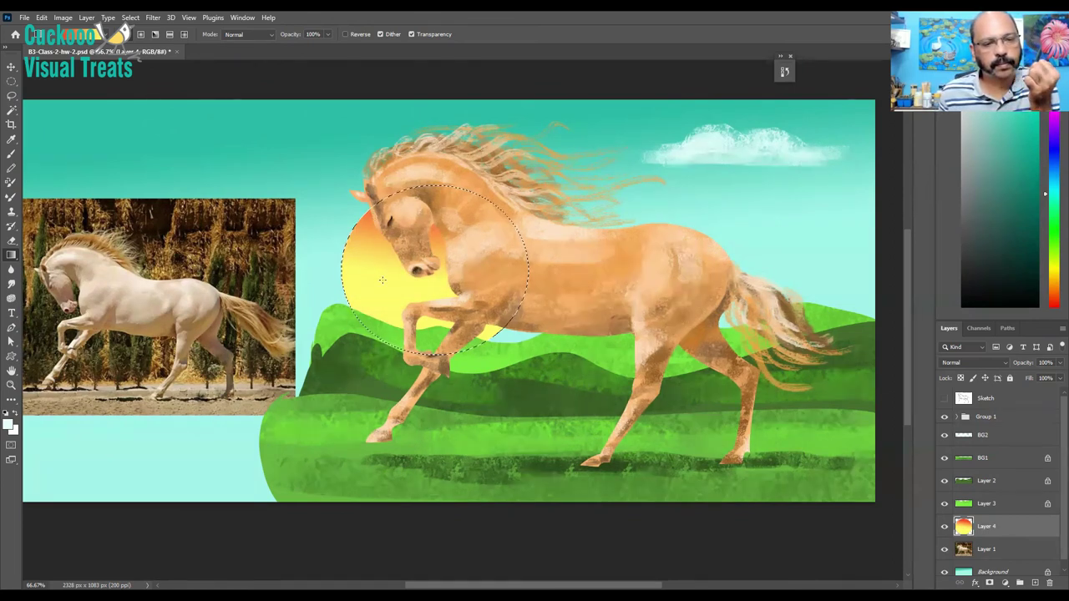
key("ctrl+shift+z")
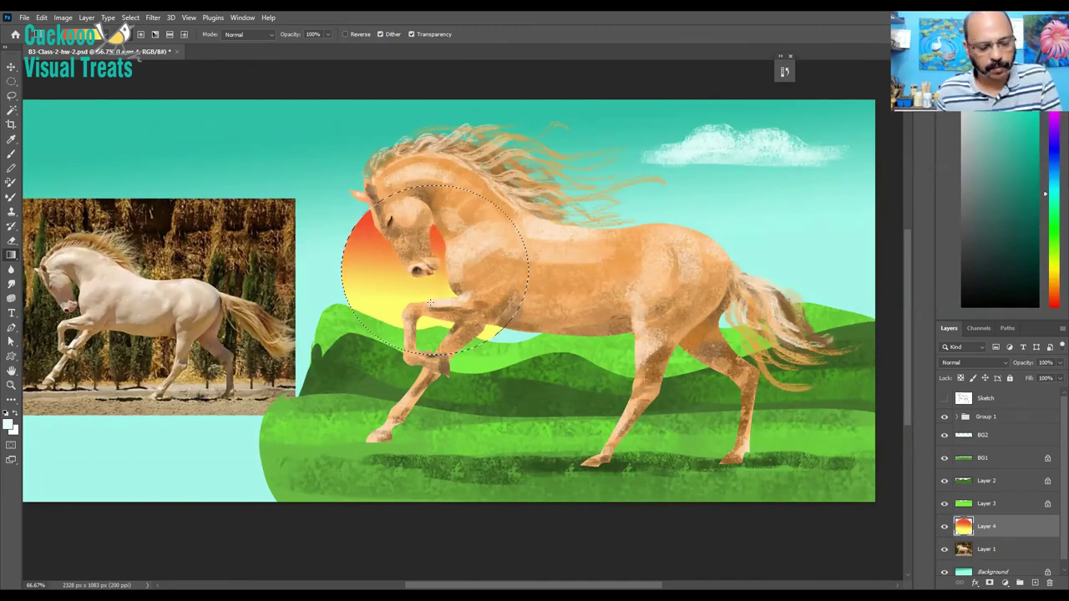
- Clear the selection around the sun and hide Layer 4
key("ctrl+d")
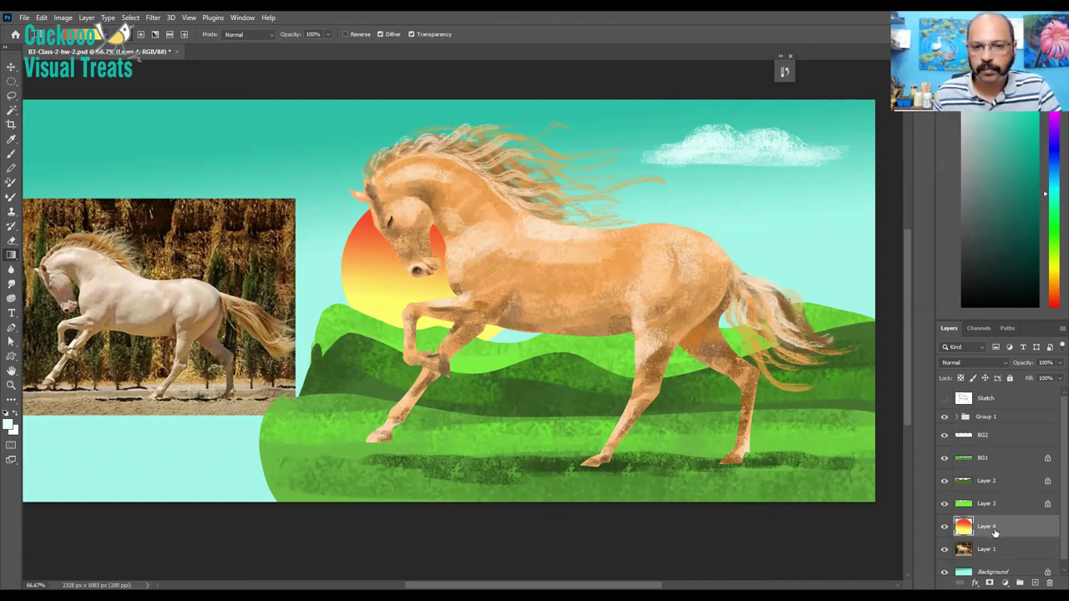
left_click(945, 526)
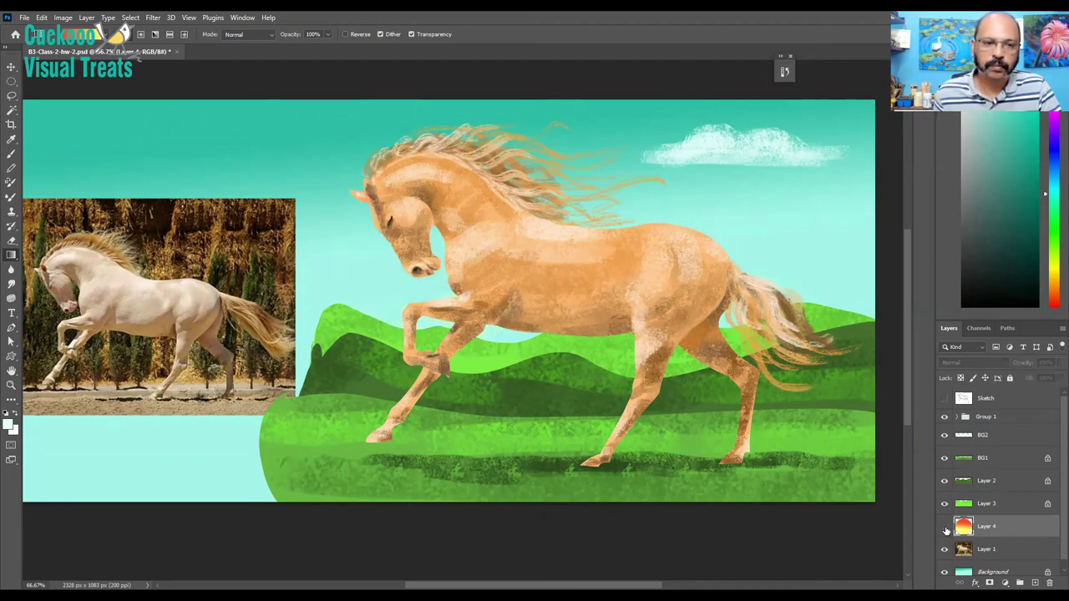
- Show Layer 4 with the sun again and add a Color Balance adjustment layer above Group 1
left_click(945, 529)
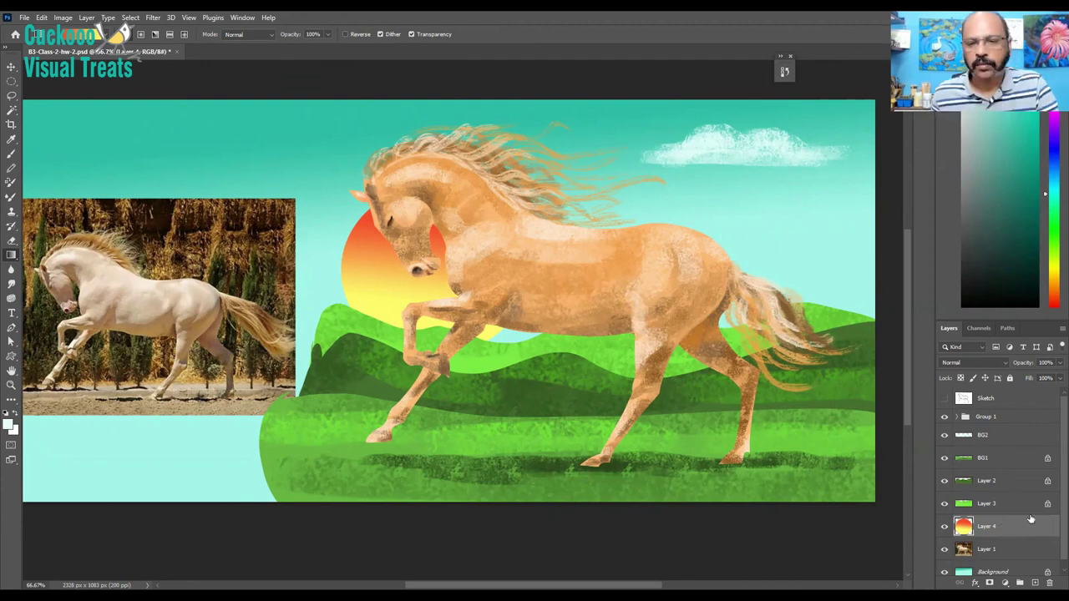
left_click(1001, 400)
left_click(1003, 576, "shift")
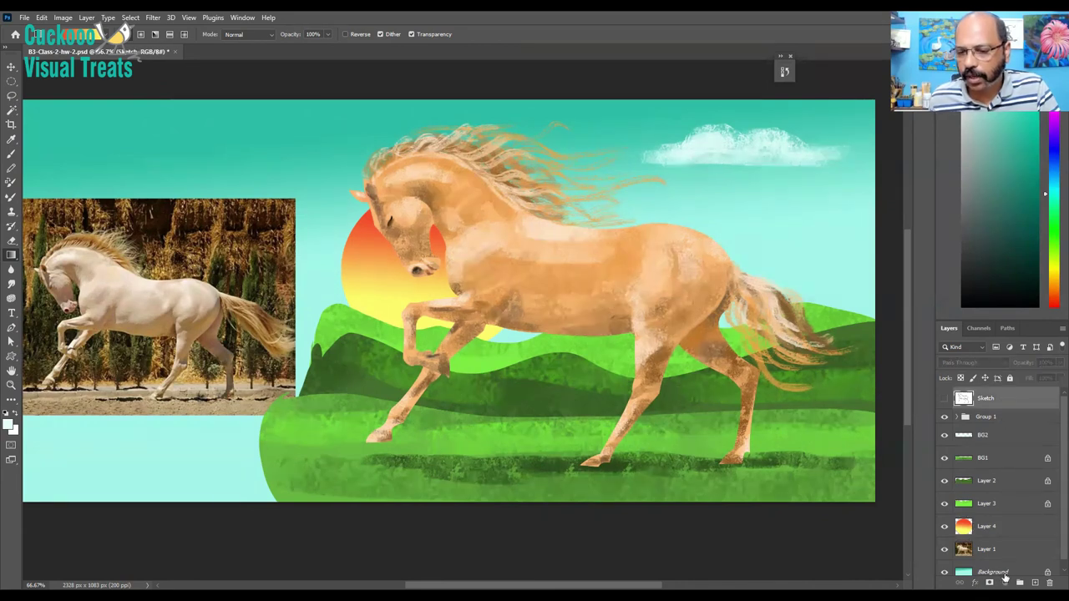
left_click(1005, 578)
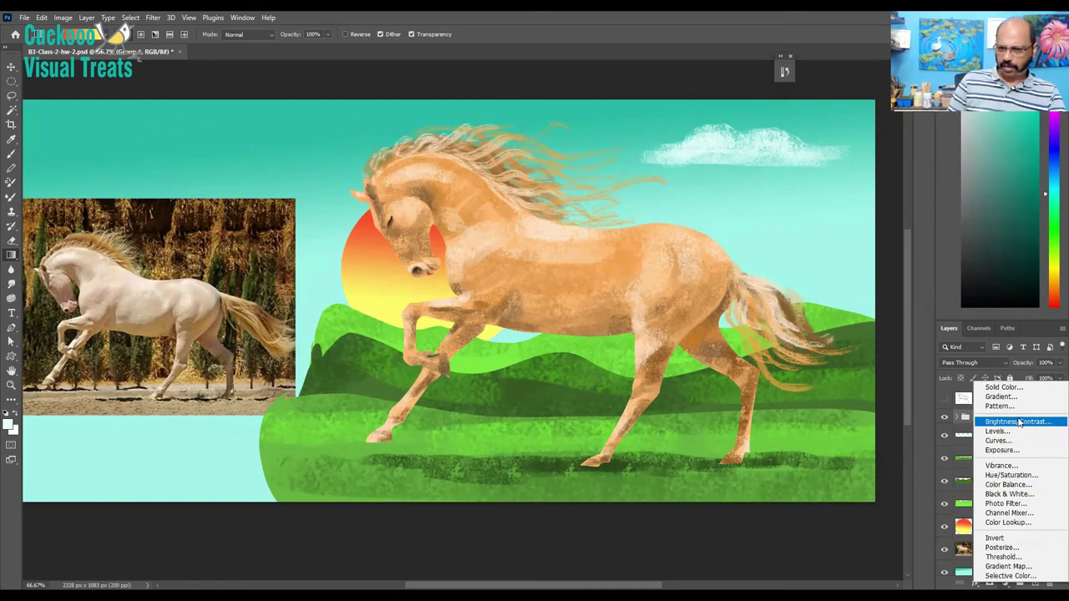
left_click(1024, 482)
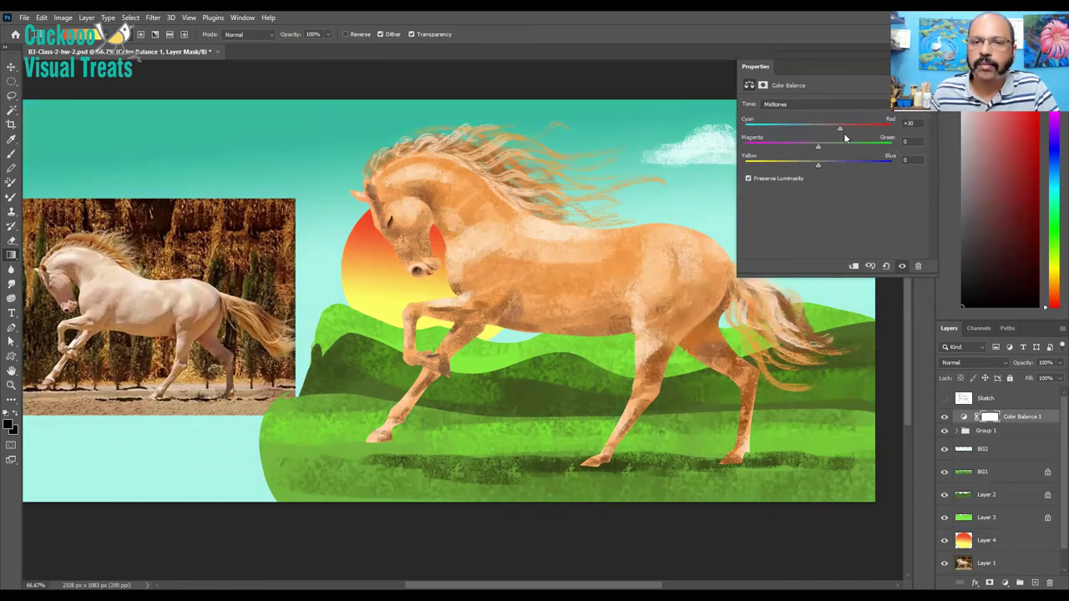
- Set the Color Balance midtones to +32 on cyan–red, +9 on magenta–green and +28 on yellow–blue
mouse_move(840, 129)
left_mouse_down()
mouse_move(808, 129)
mouse_move(810, 141)
mouse_move(795, 130)
mouse_move(842, 133)
left_mouse_up()
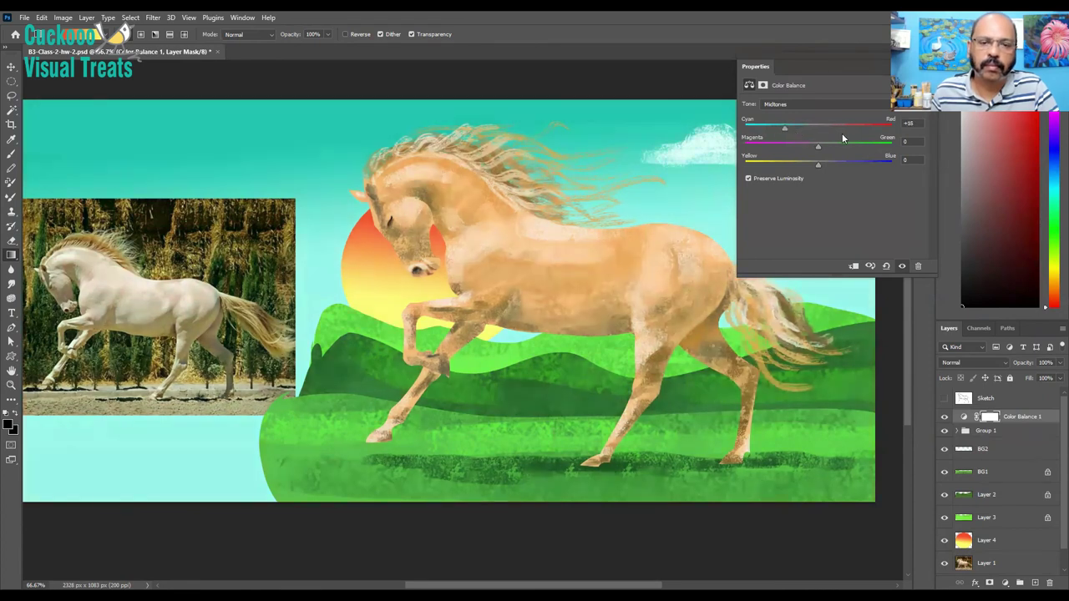
left_click(831, 148)
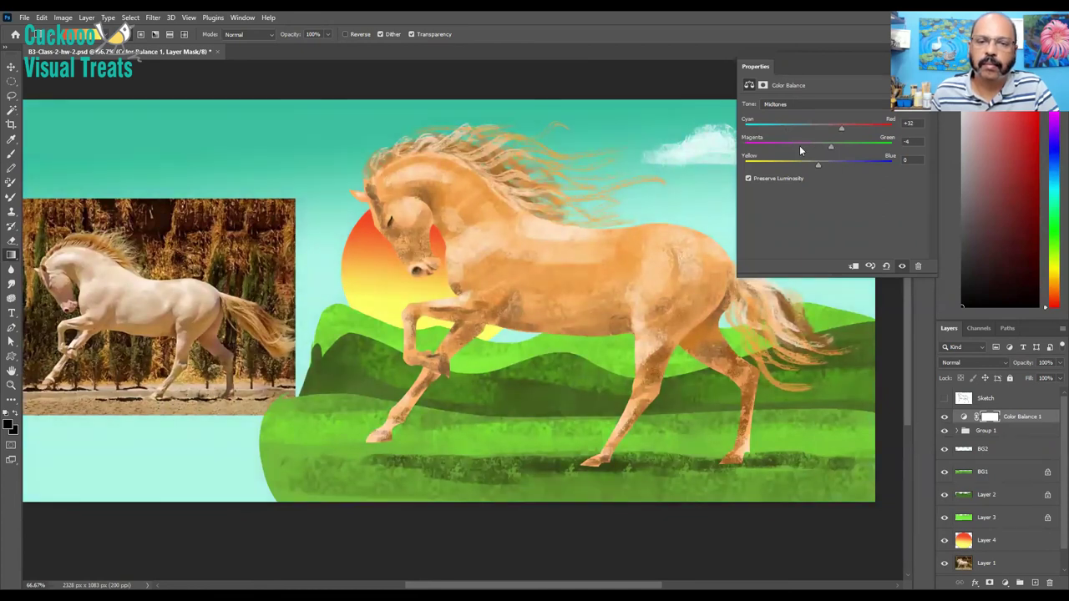
left_click(801, 147)
left_click(845, 148)
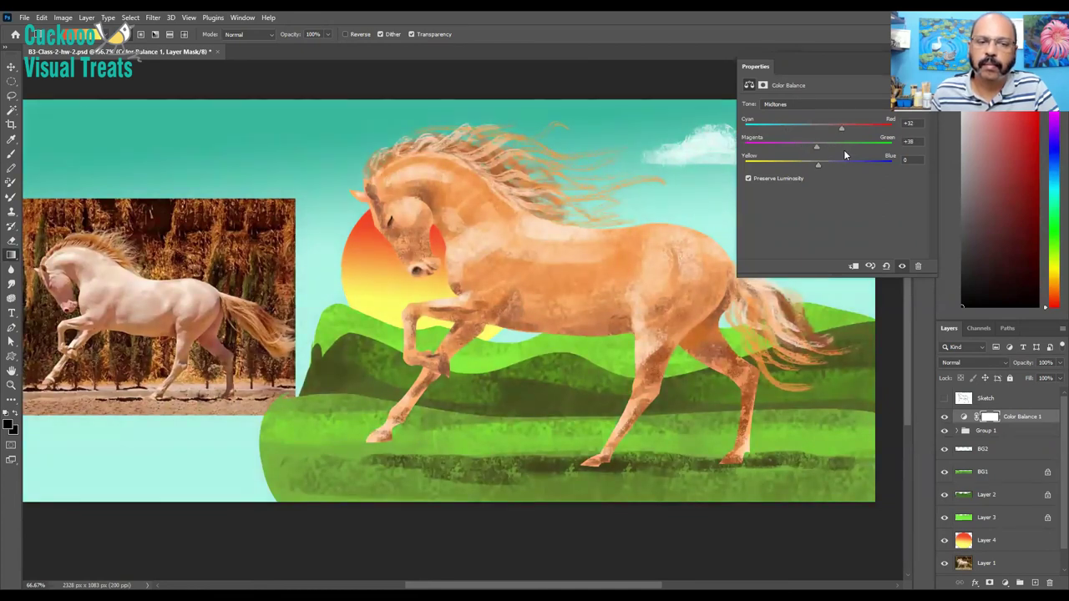
left_click(832, 148)
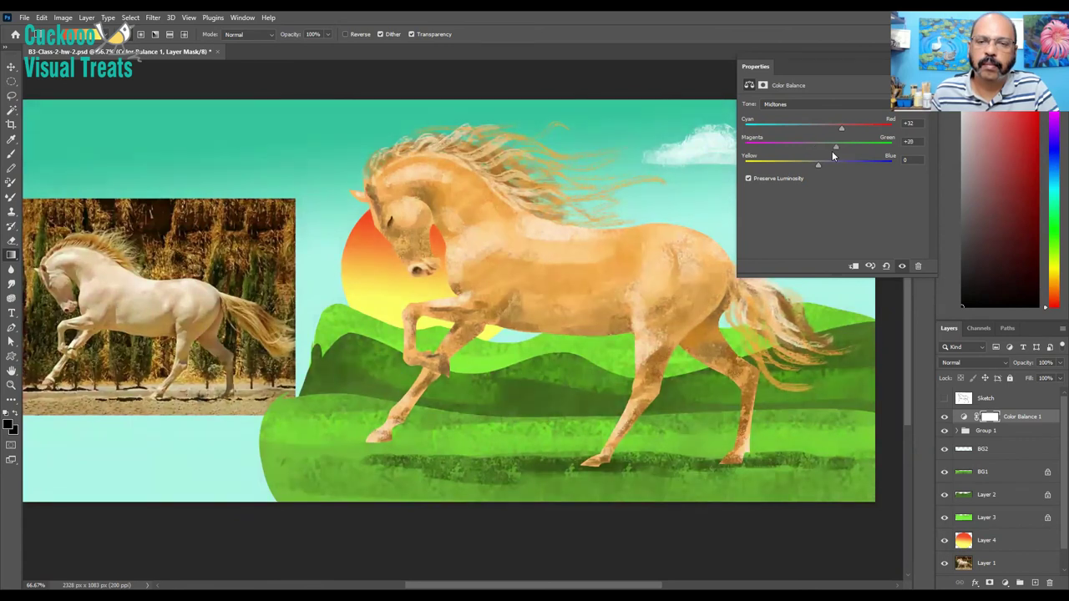
left_click(803, 163)
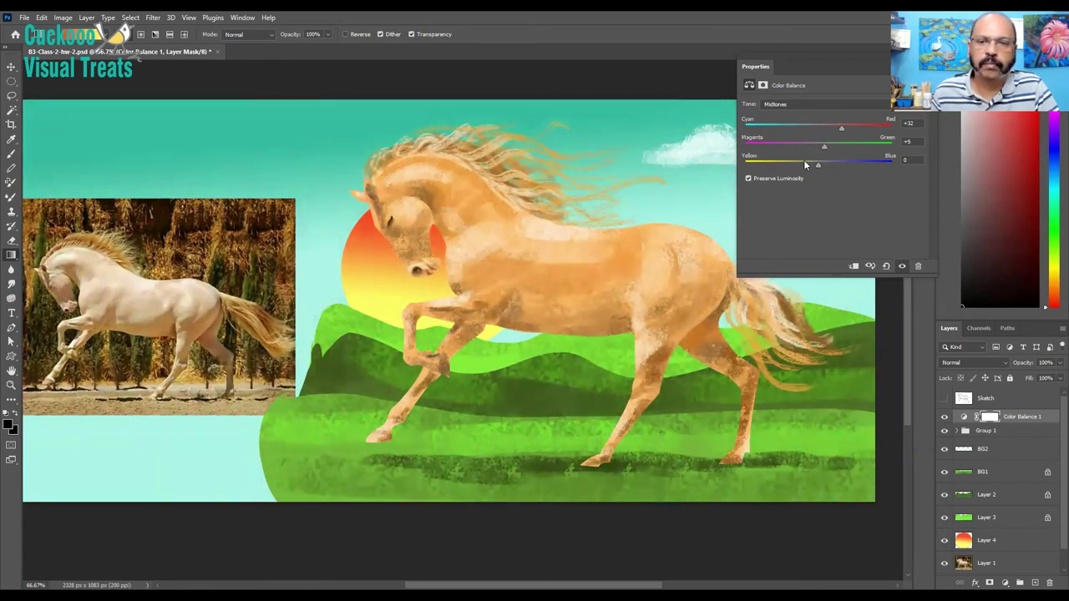
left_click(850, 166)
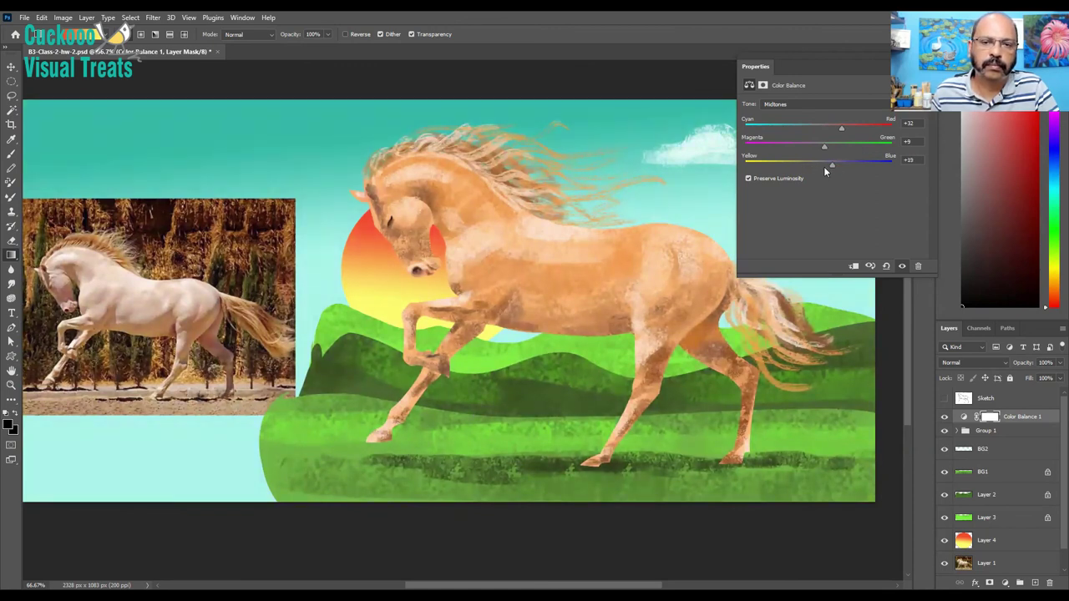
left_click(785, 169)
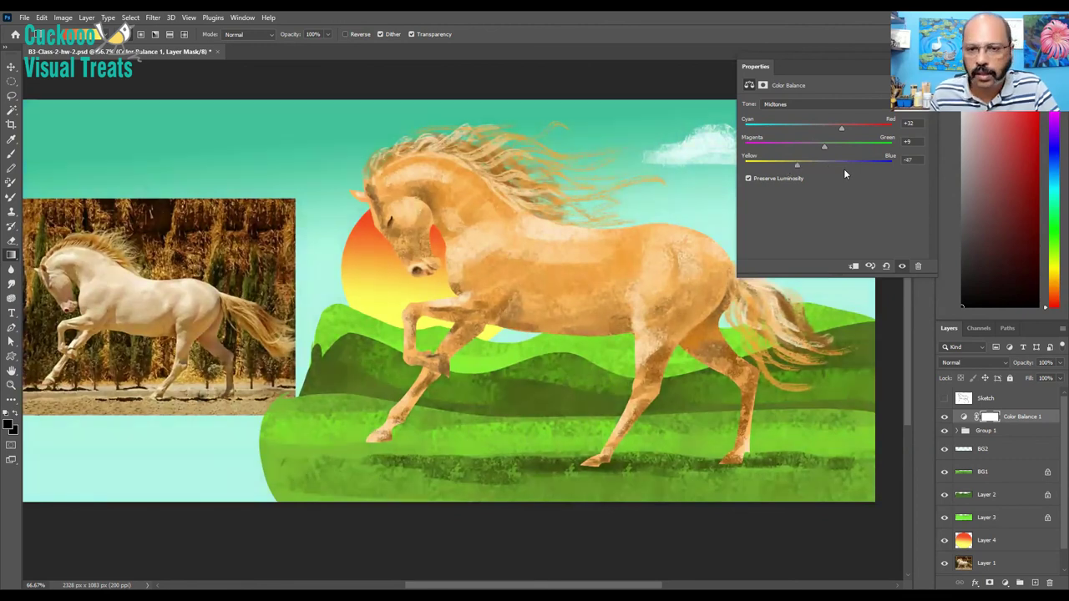
left_click(839, 169)
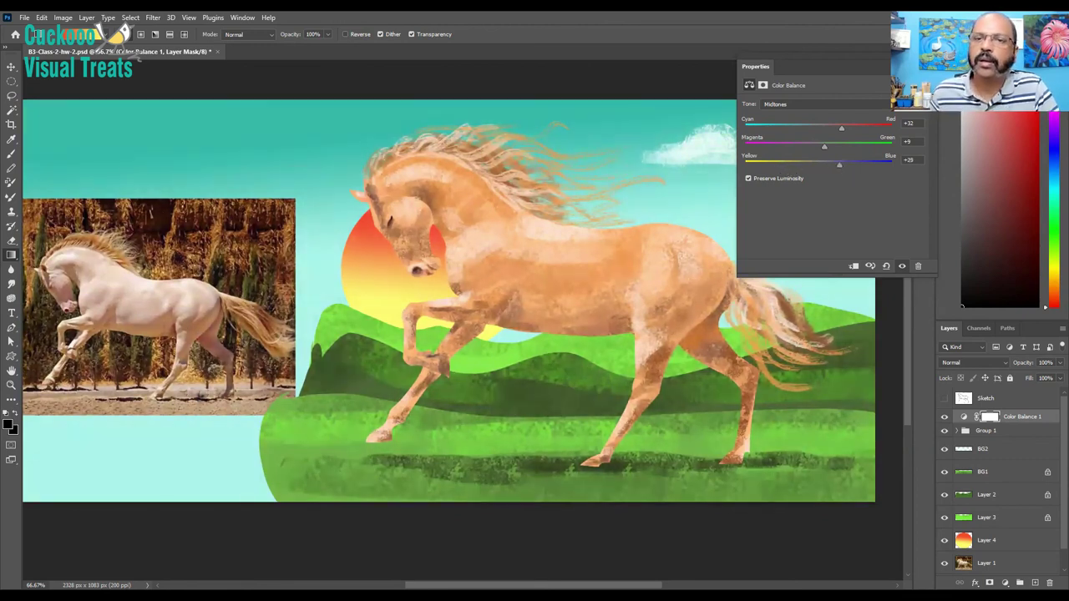
left_click(924, 57)
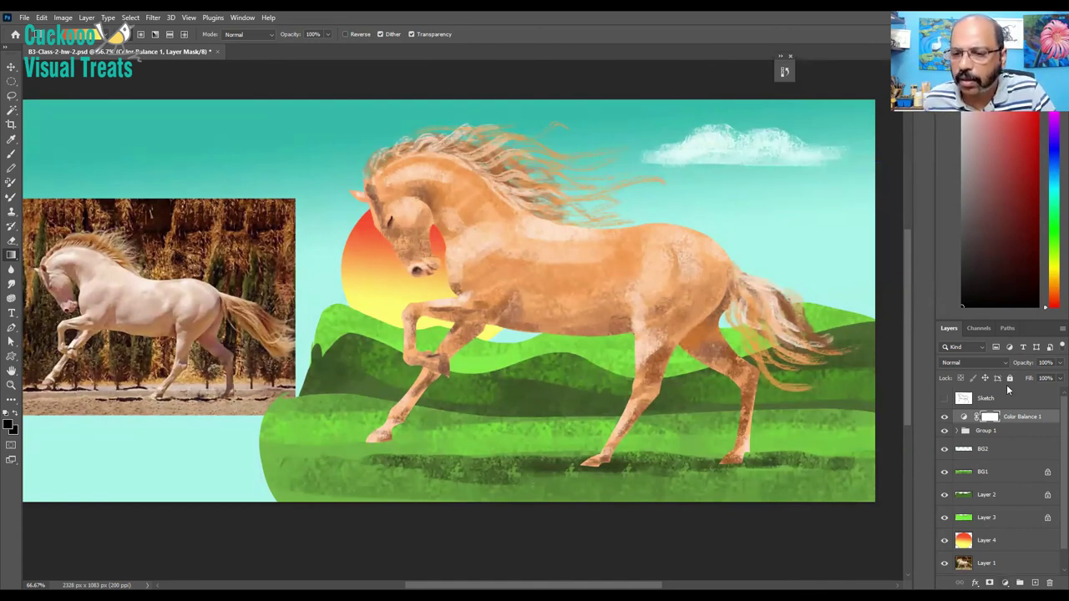
- Add a Levels adjustment layer above the Color Balance layer, with input black point 18 and white point 235
left_click(1005, 582)
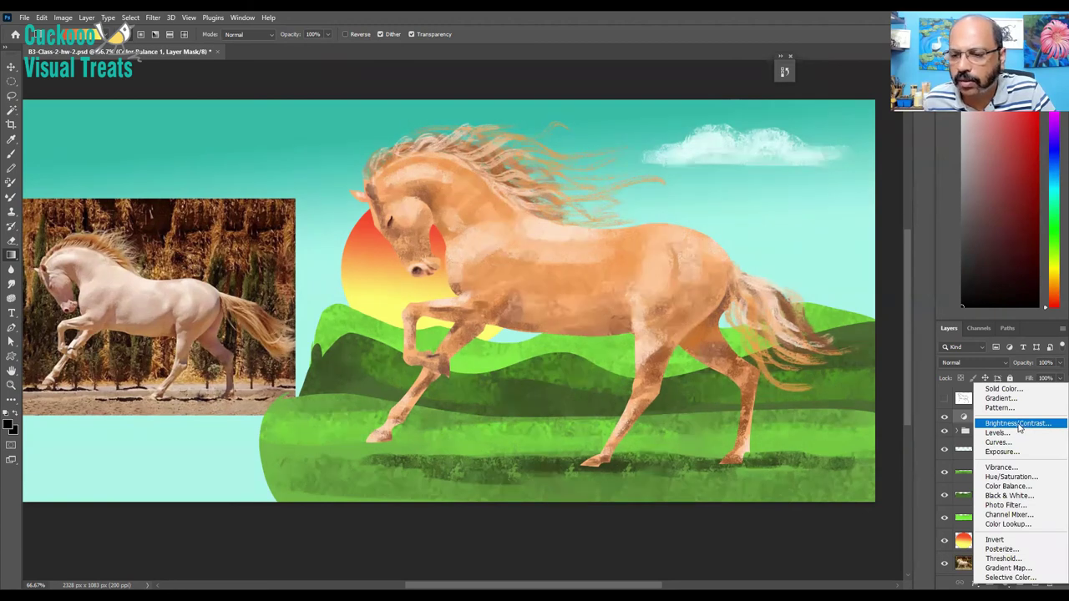
left_click(1000, 432)
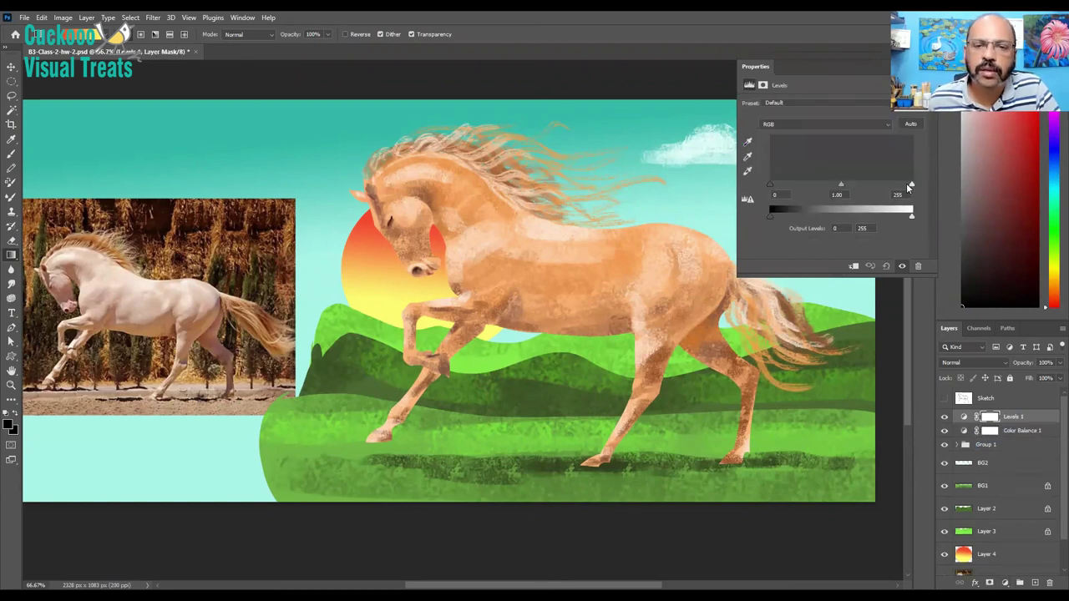
left_click_drag(906, 183, 905, 185)
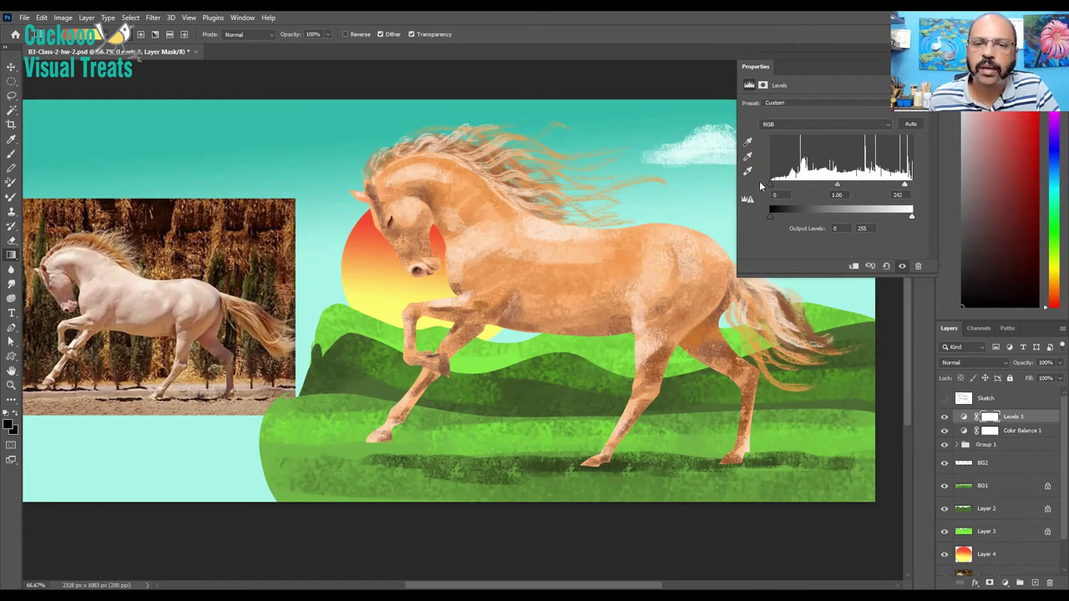
left_click_drag(770, 183, 779, 187)
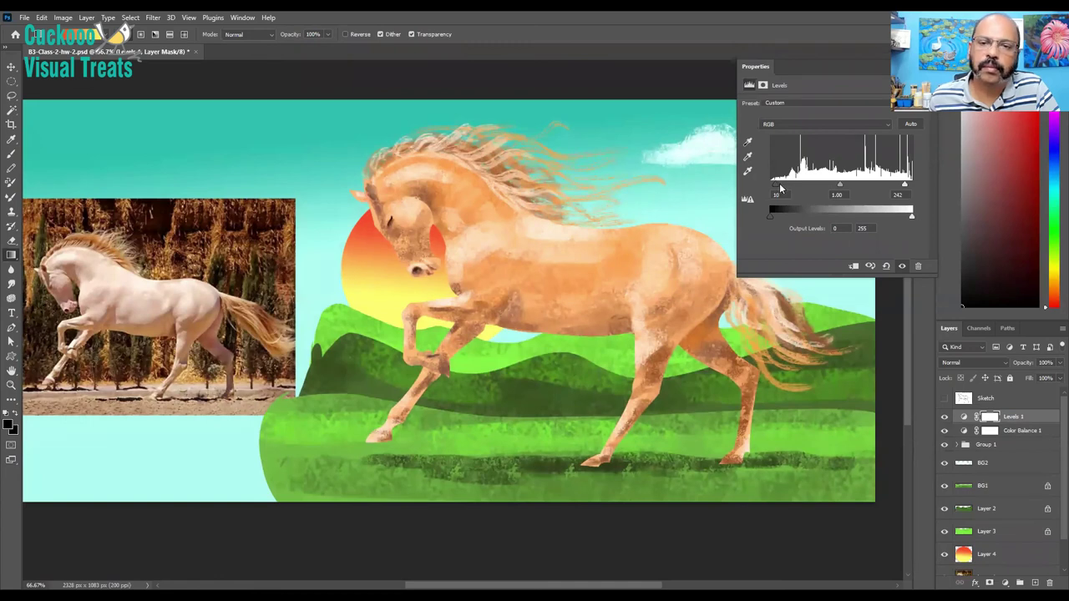
left_click_drag(776, 185, 783, 189)
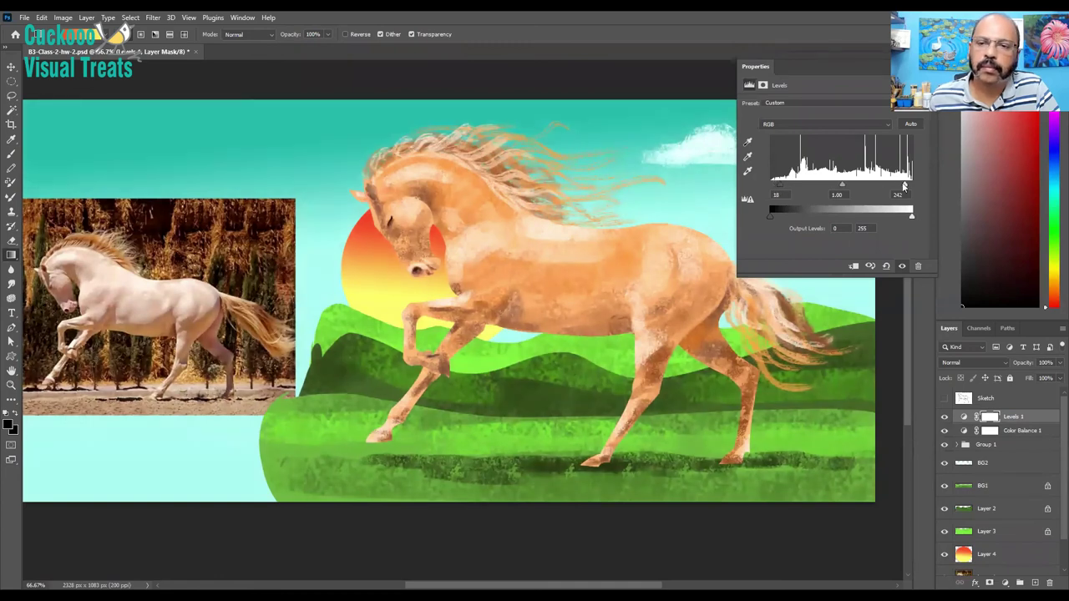
left_click_drag(903, 185, 902, 186)
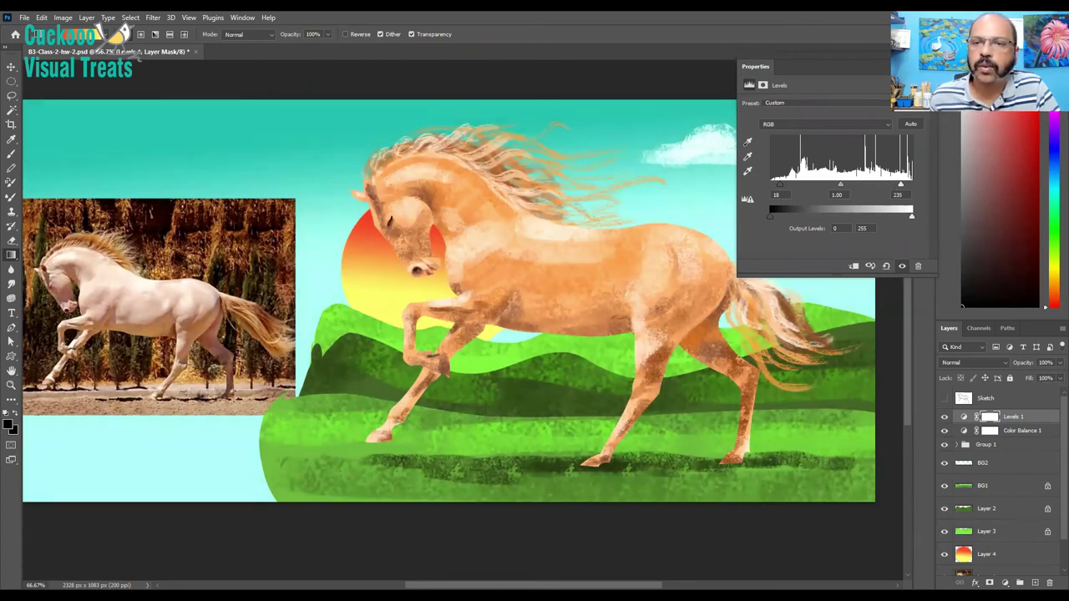
left_click(930, 56)
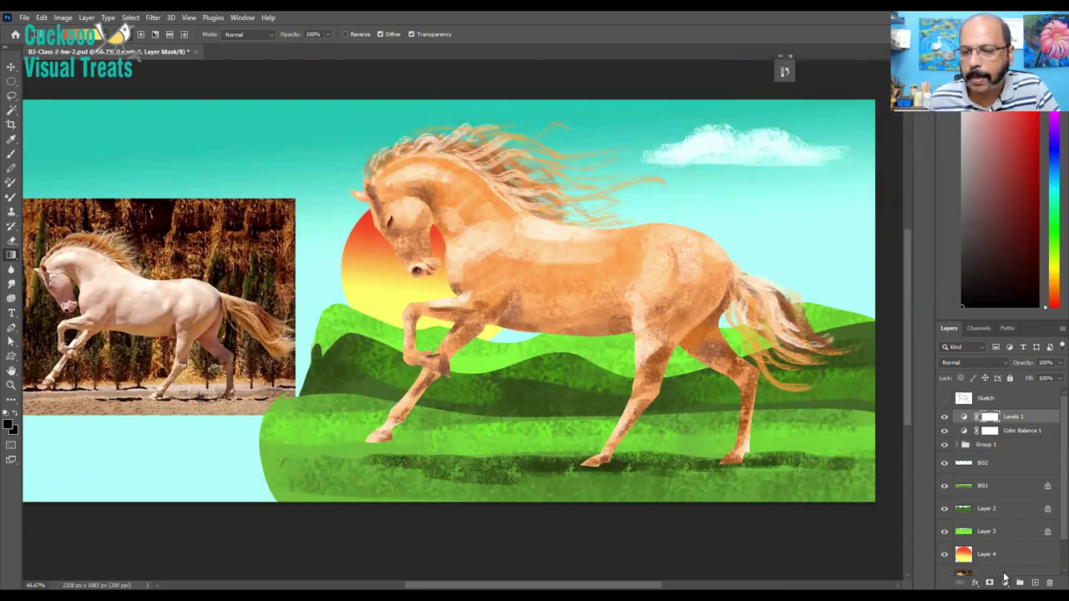
- Add a Photo Filter adjustment layer on top and try Cooling Filter (80) at 12% density
left_click(1005, 581)
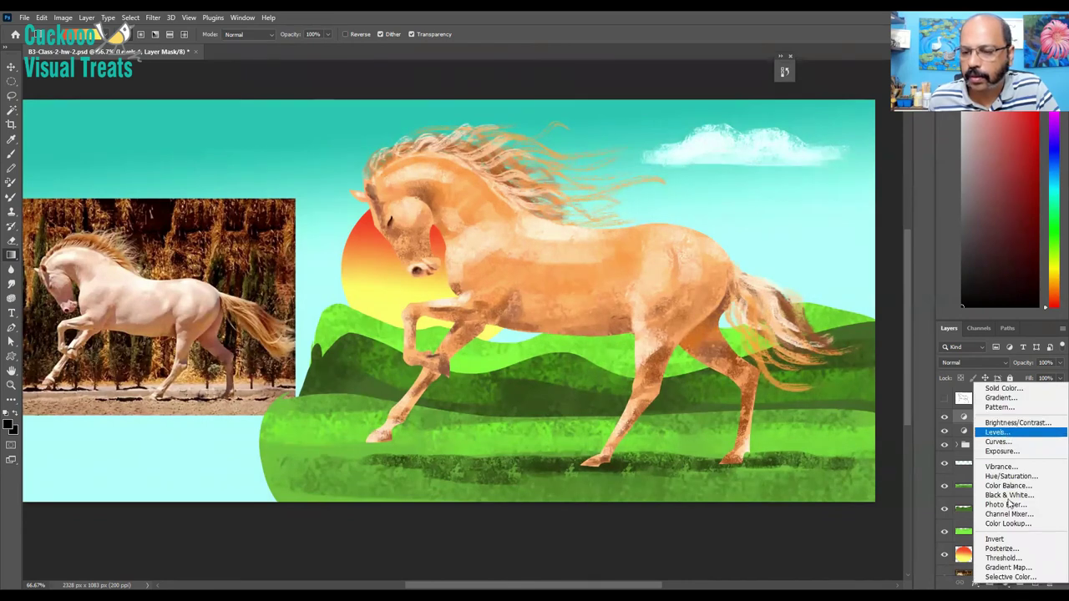
left_click(1002, 432)
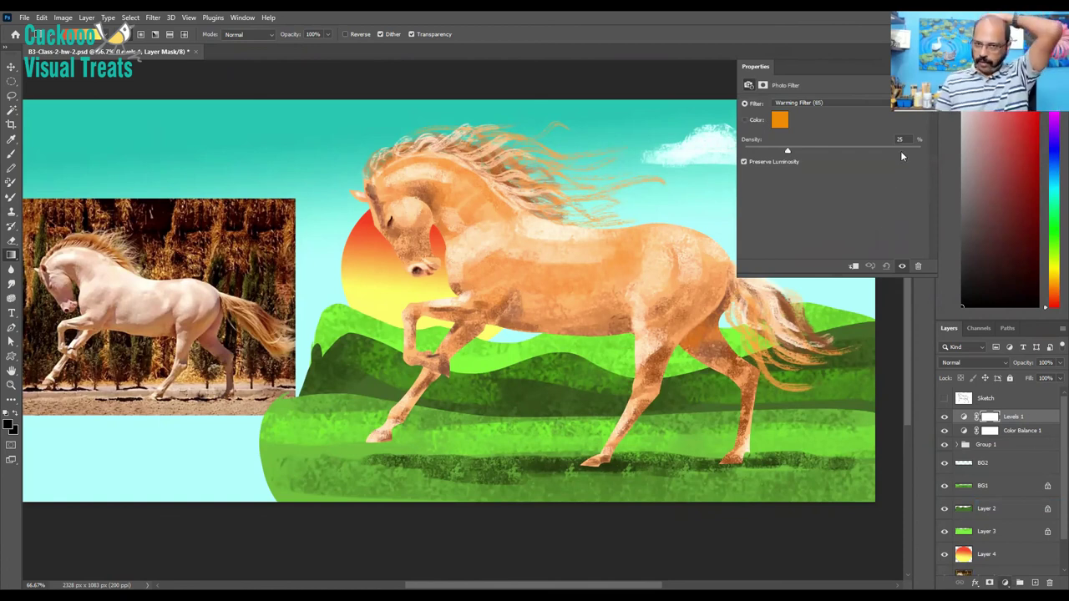
left_click(816, 103)
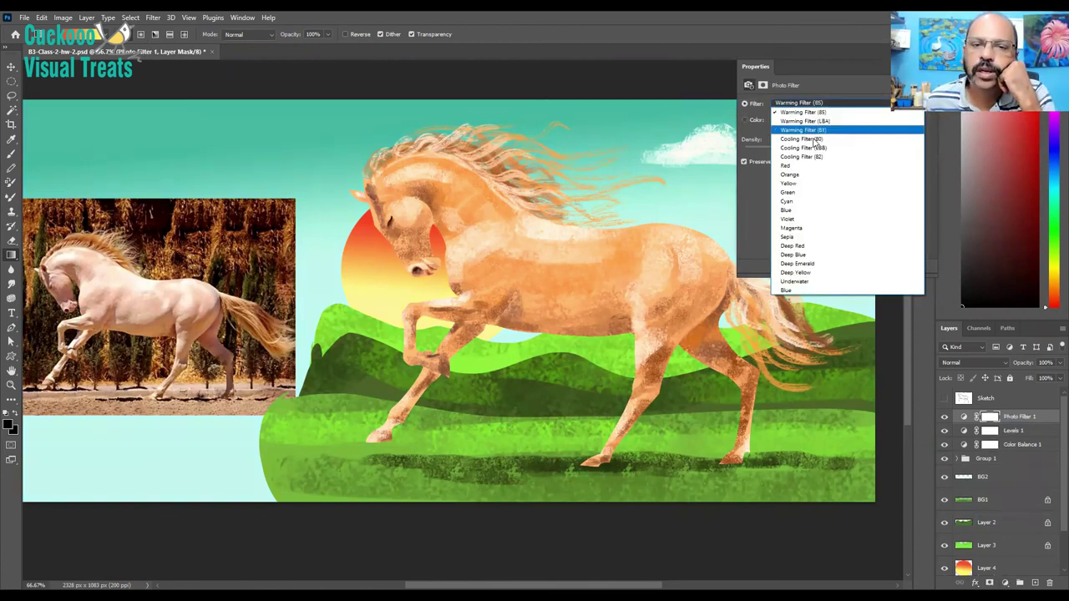
left_click(807, 150)
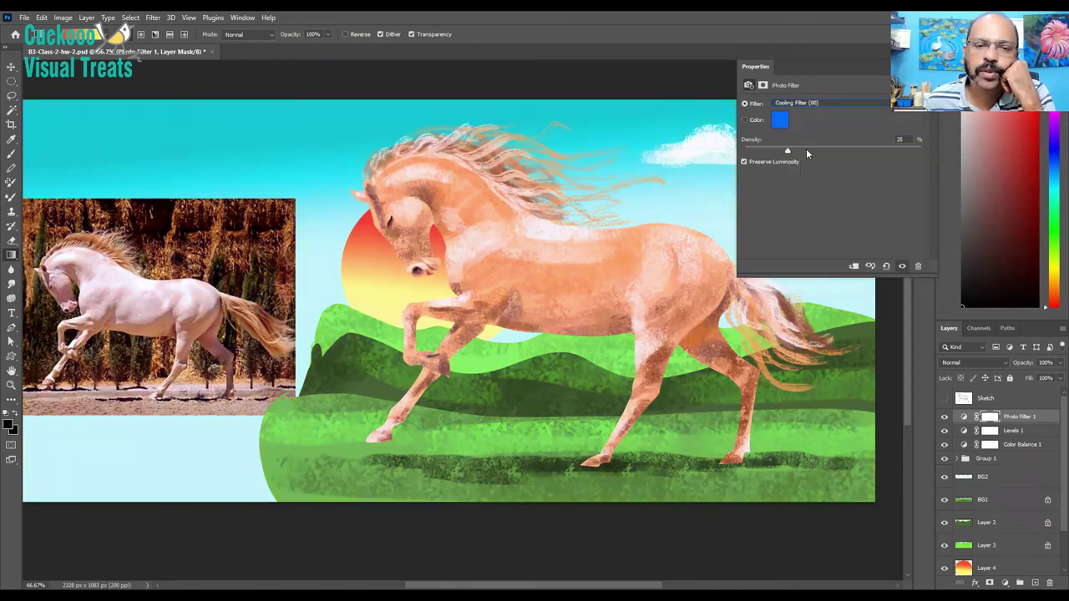
left_click_drag(785, 154, 765, 153)
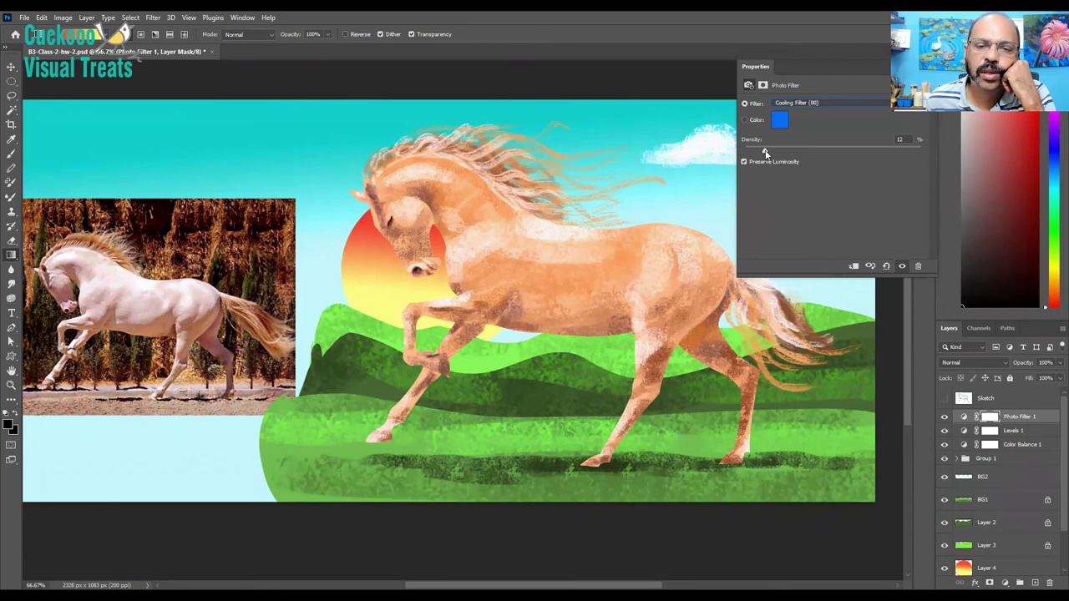
- Switch the Photo Filter to Sepia and set its density to 25%
left_click(824, 103)
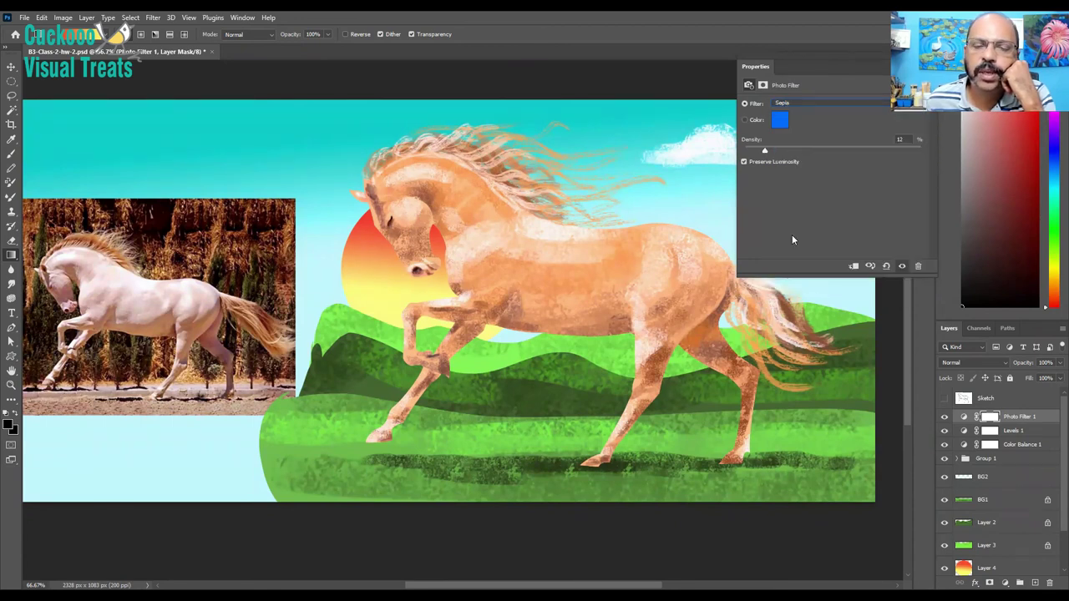
left_click(792, 236)
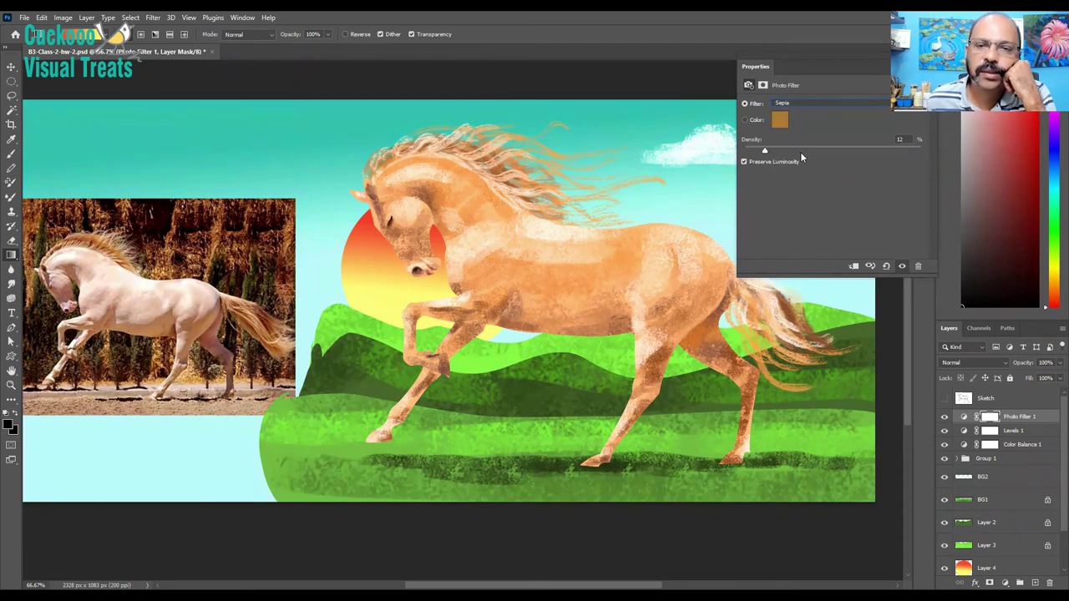
left_click(747, 151)
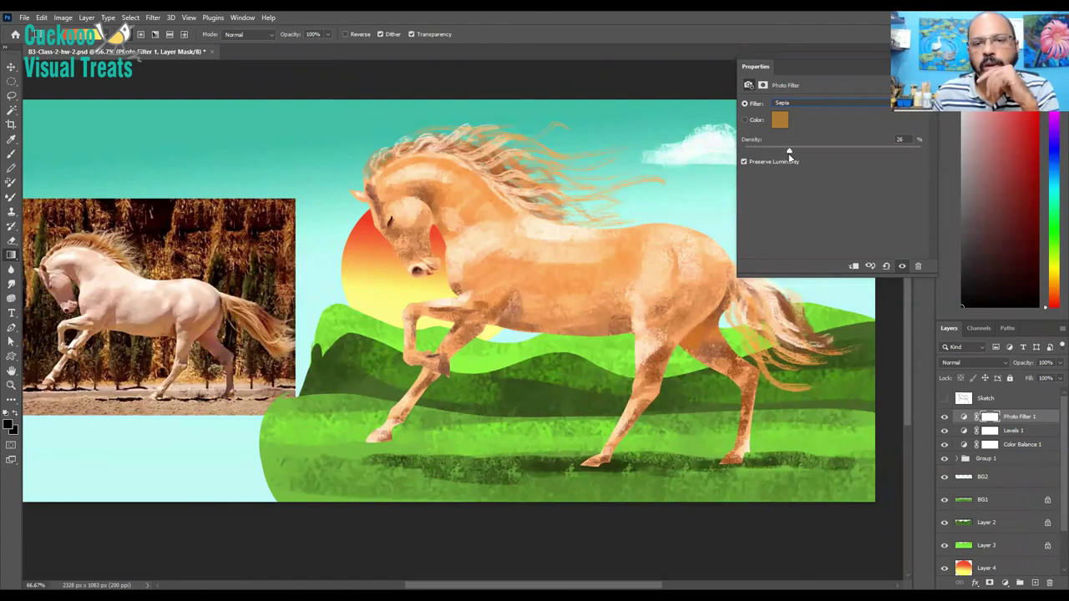
left_click_drag(789, 155, 788, 155)
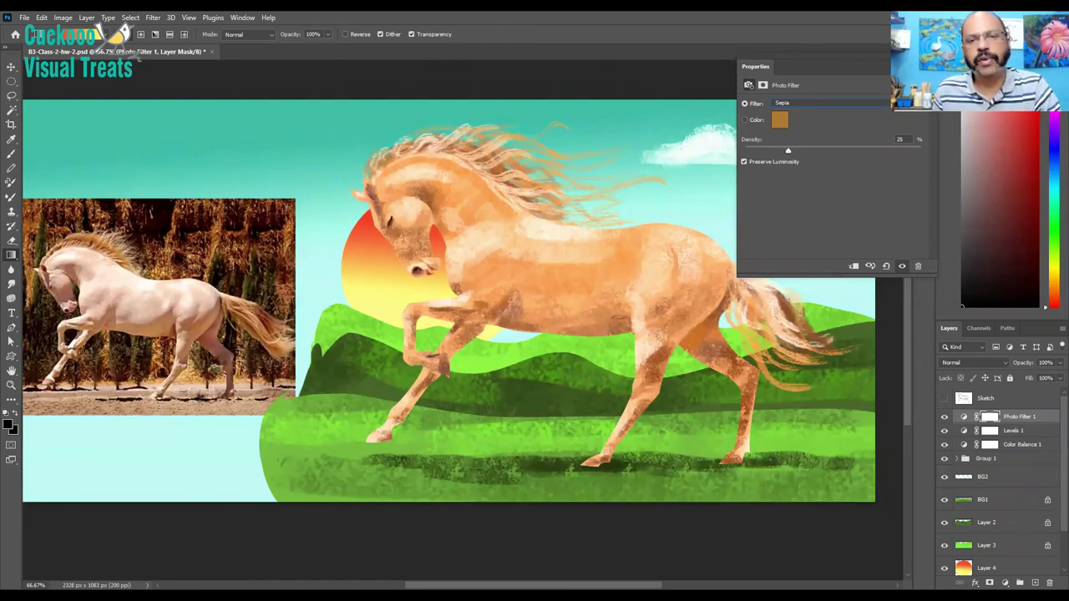
left_click(921, 56)
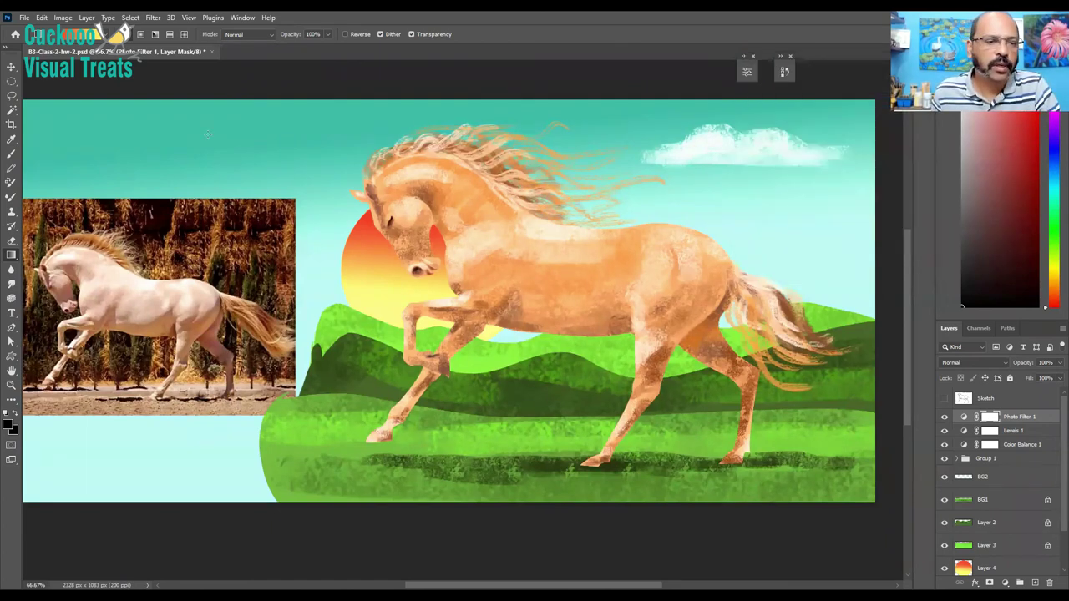
- Crop the image to the painted horse scene, about 1496 by 1083 px, cutting off the reference photo
key("c")
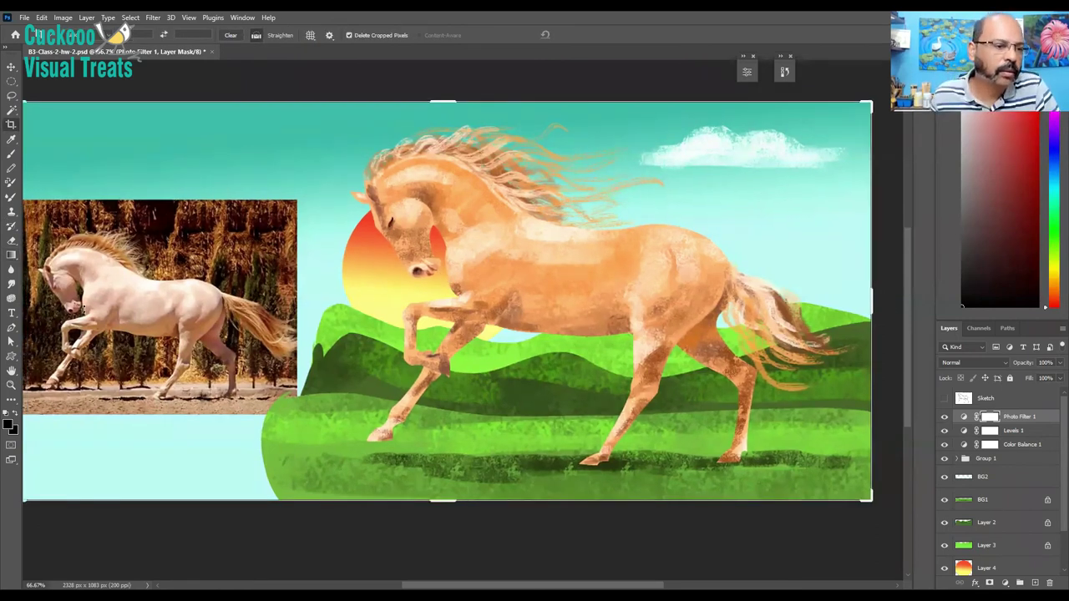
key("ctrl+minus")
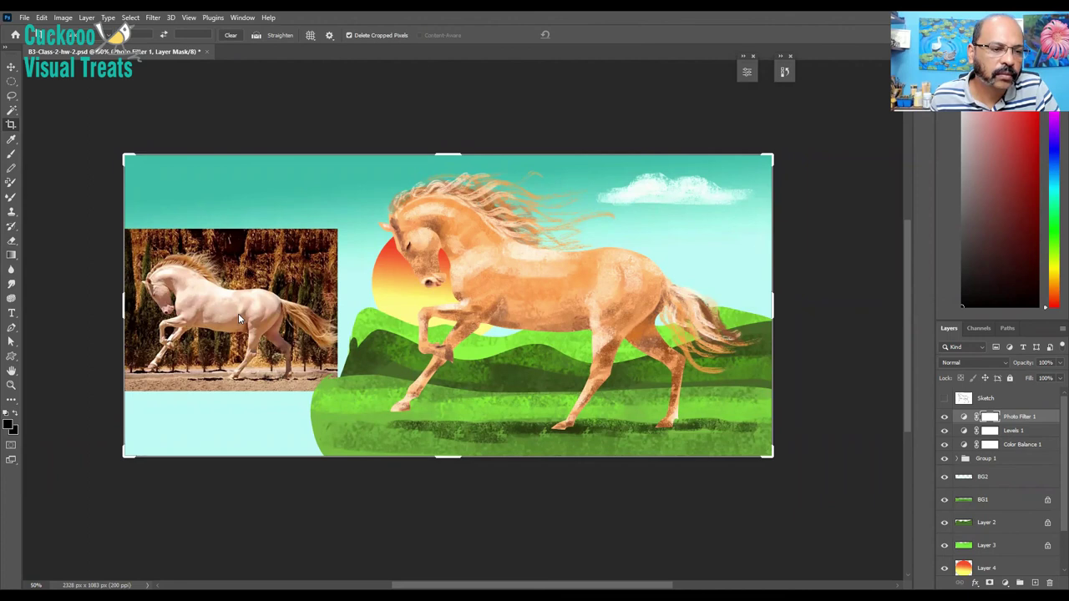
left_click(508, 393)
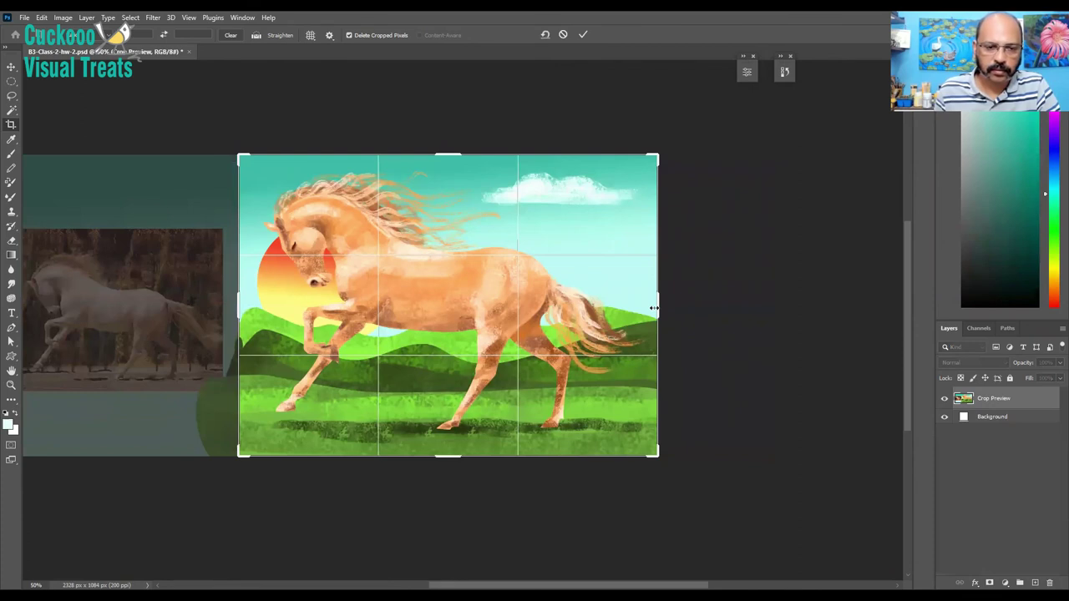
left_click_drag(653, 309, 649, 310)
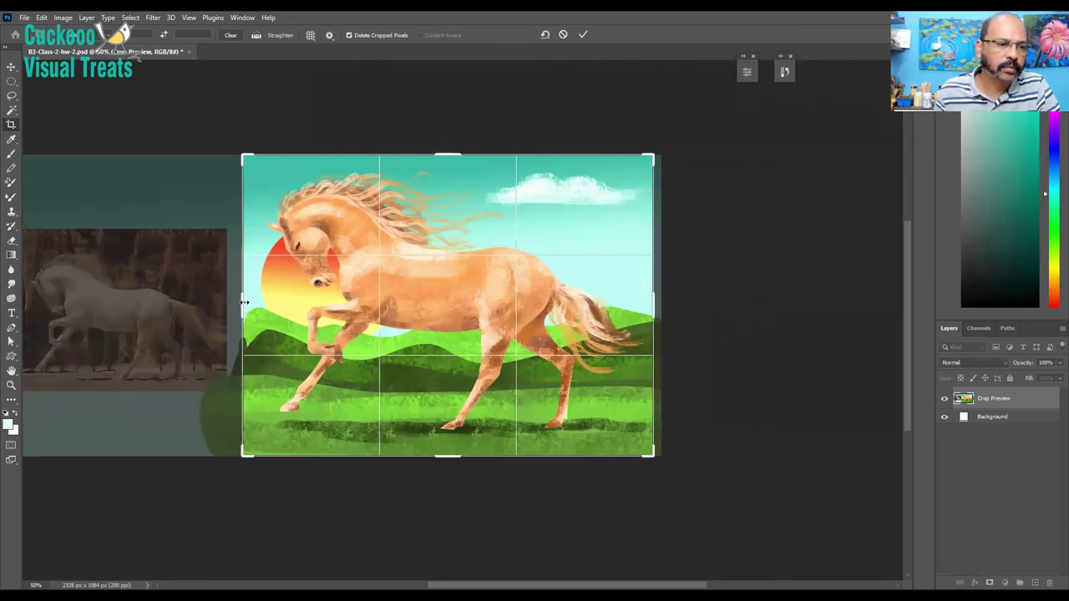
left_click_drag(240, 305, 236, 305)
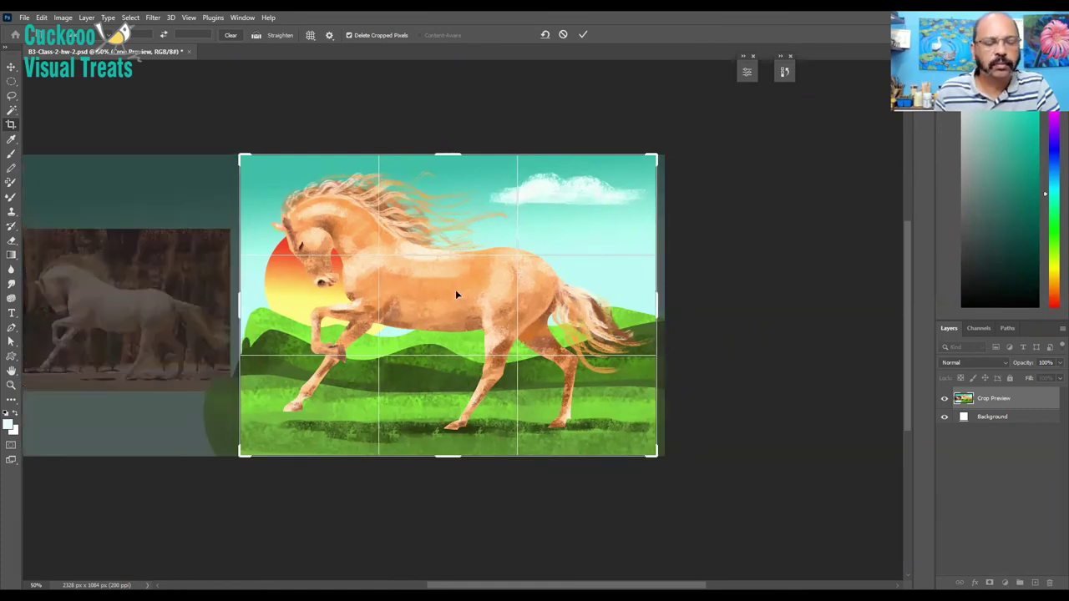
double_click(456, 294)
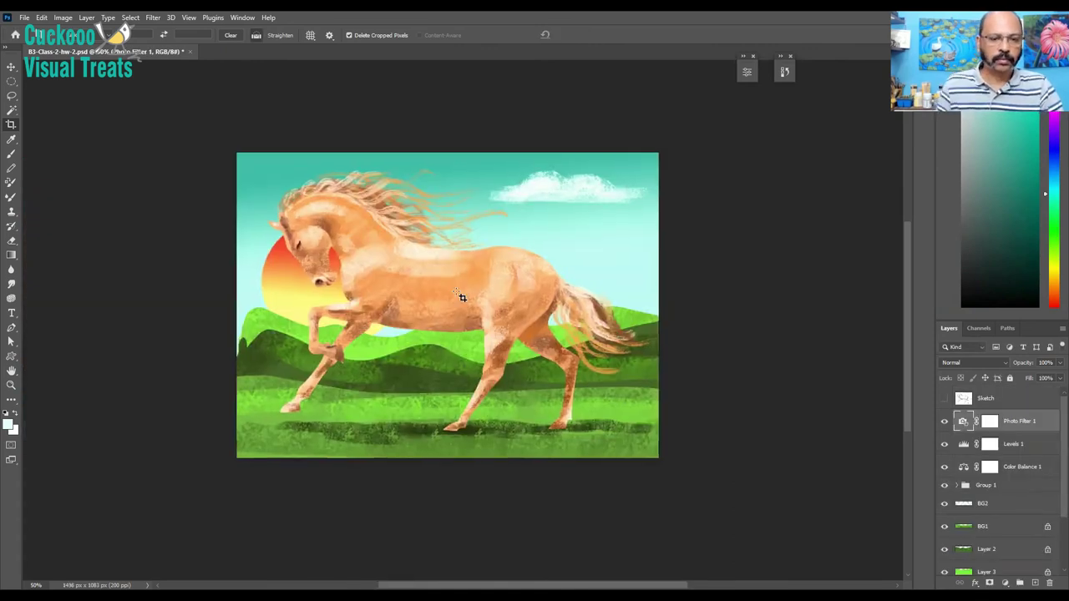
key("ctrl+plus")
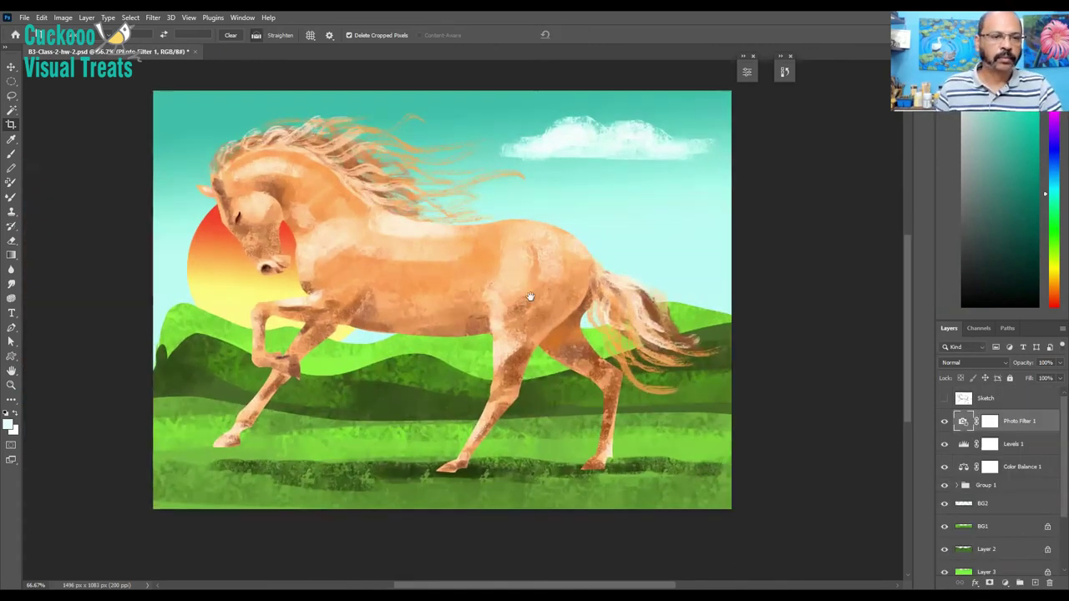
key("ctrl+plus")
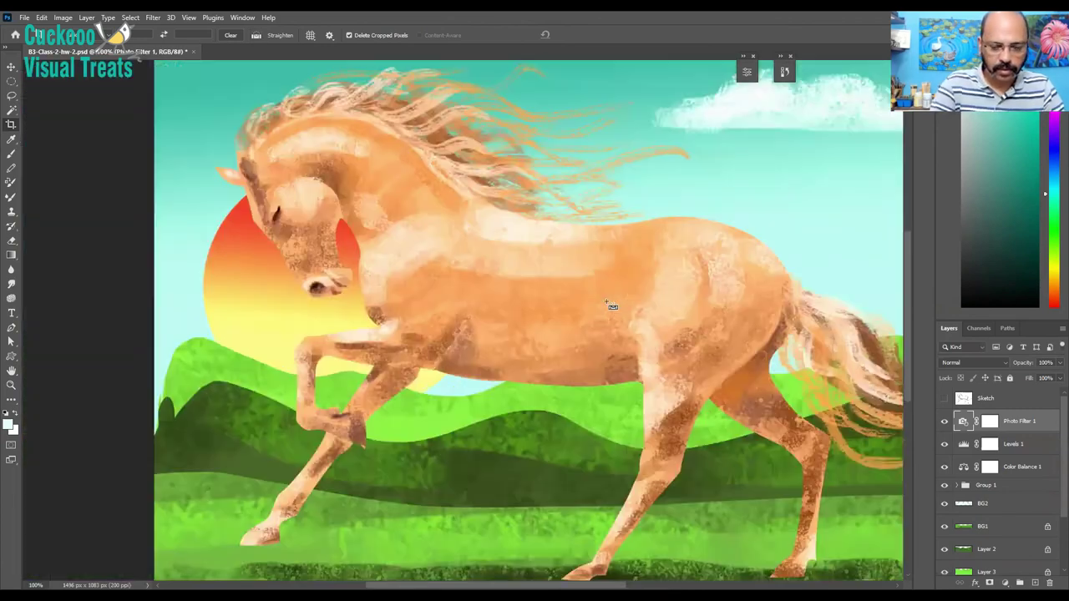
key("ctrl+minus")
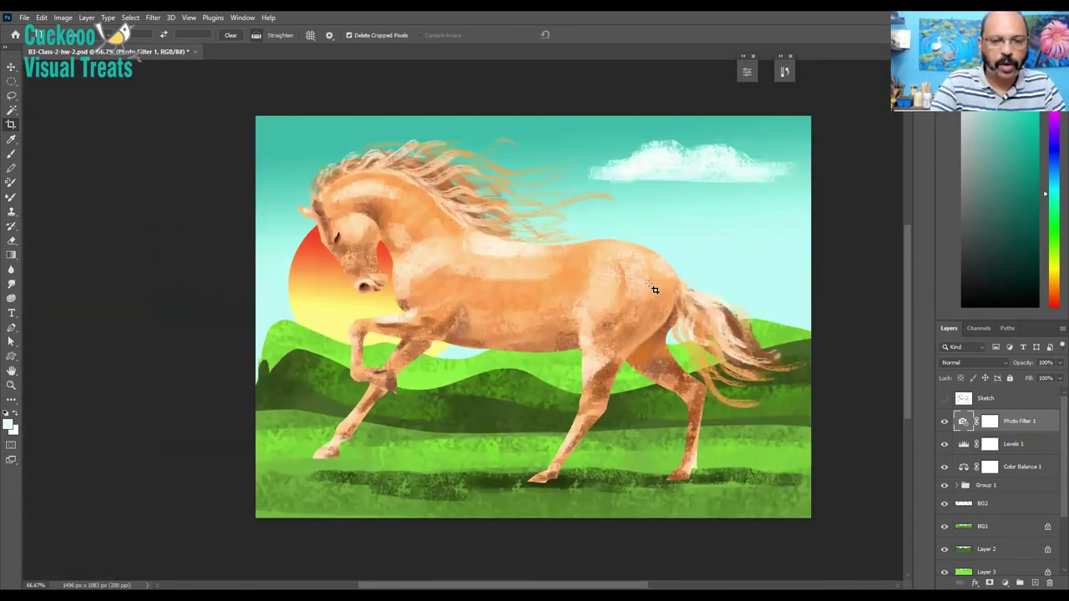
key("ctrl+plus")
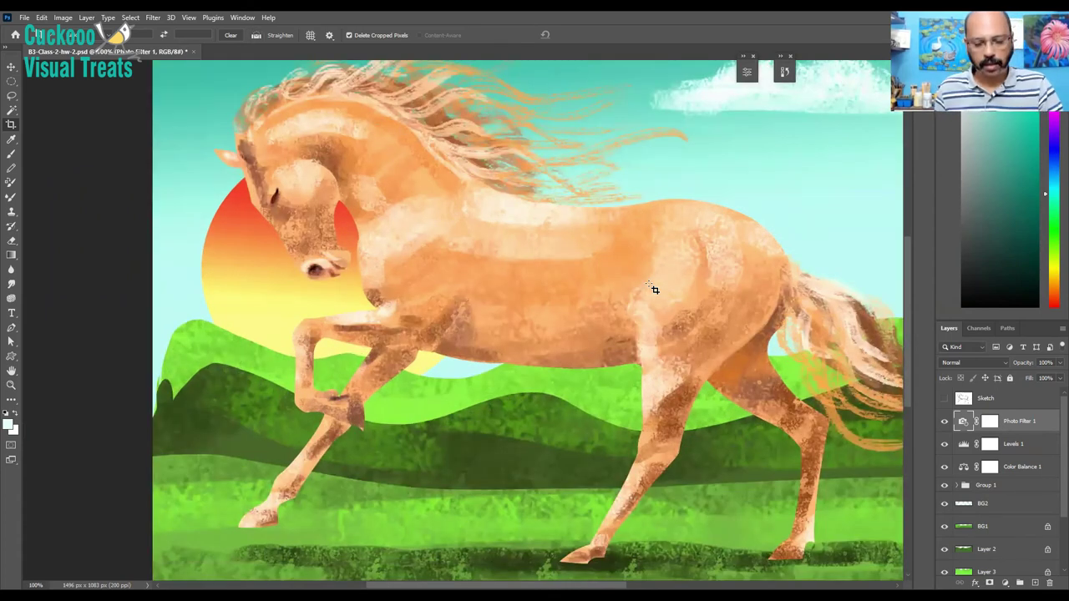